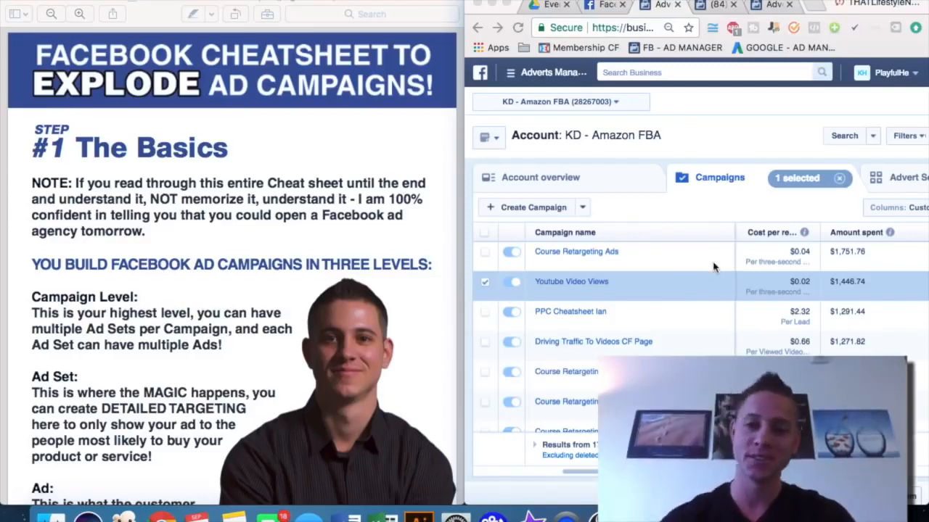
scroll(713, 267, down, 1)
scroll(714, 267, up, 1)
scroll(713, 267, left, 1)
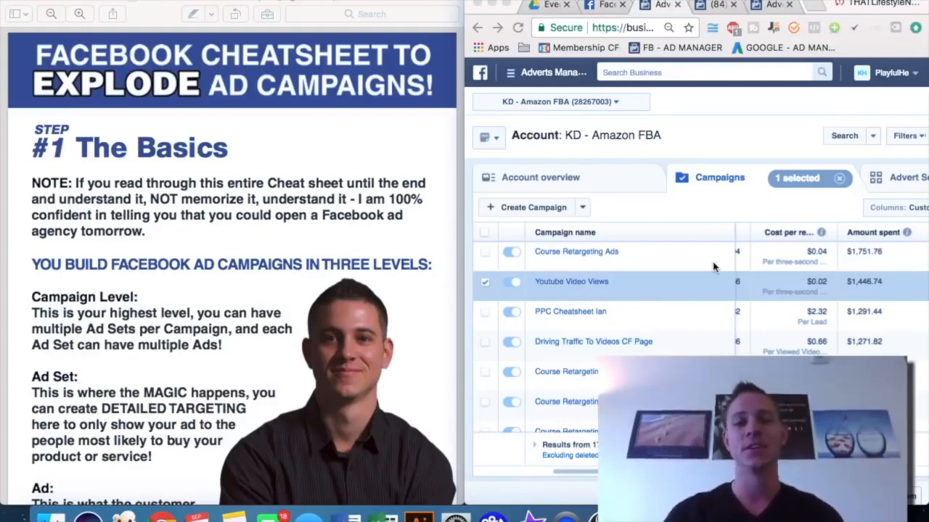
scroll(781, 295, left, 2)
scroll(782, 295, right, 3)
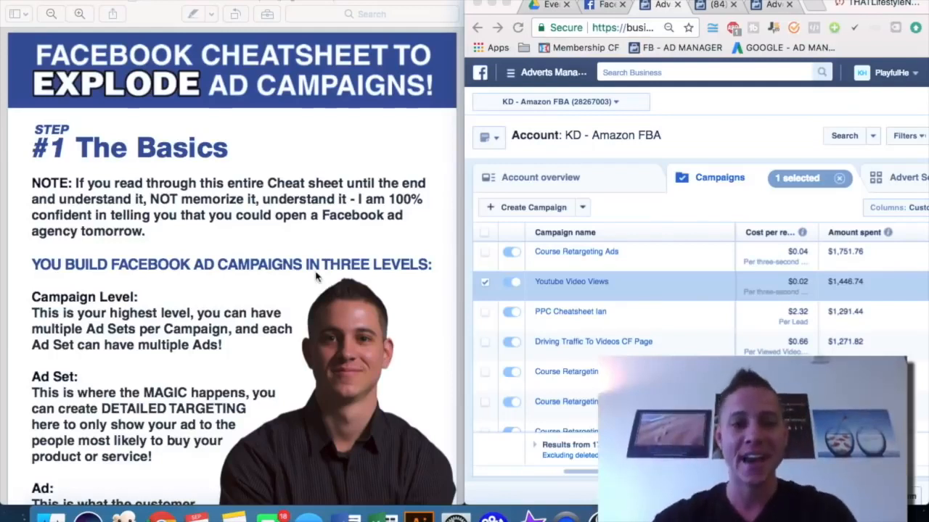
scroll(316, 276, down, 1)
scroll(316, 277, up, 1)
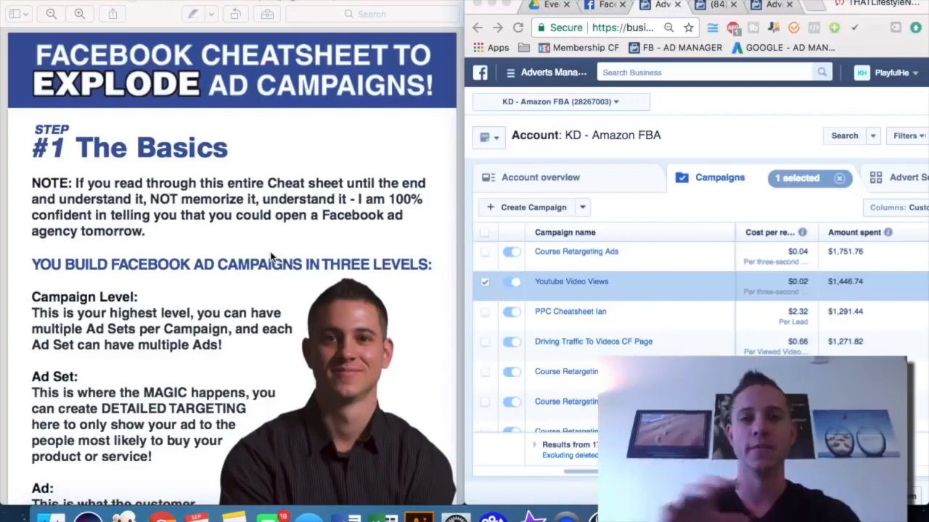
Scroll through the cheat sheet's section on the three campaign levels: campaign, ad set and ad
scroll(271, 257, down, 3)
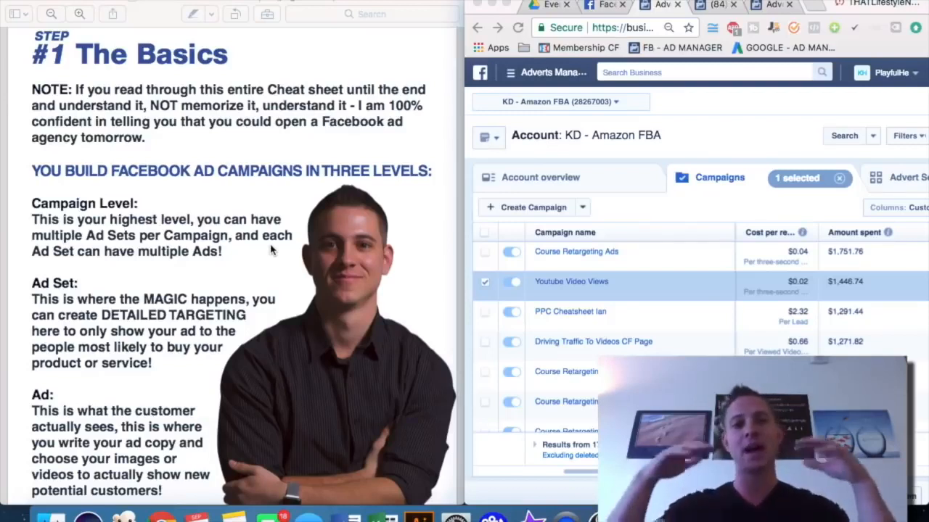
scroll(265, 247, down, 2)
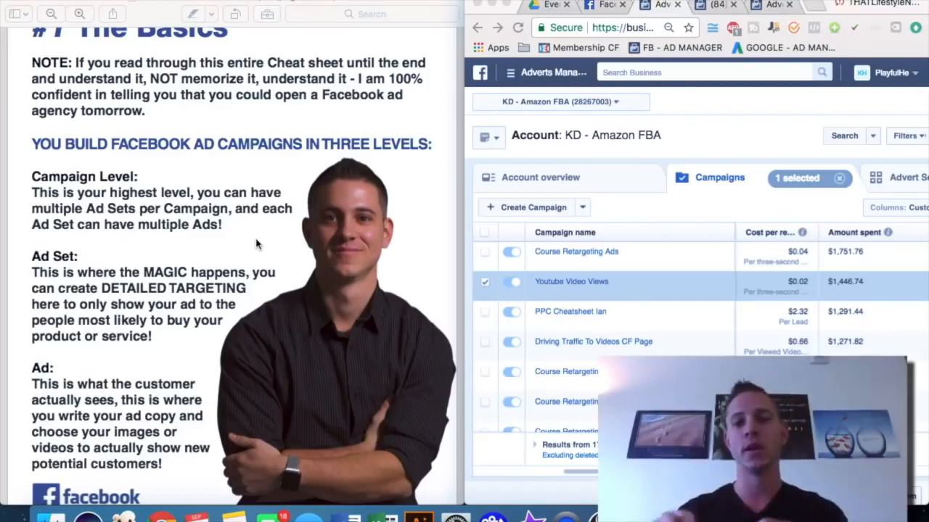
scroll(255, 245, down, 2)
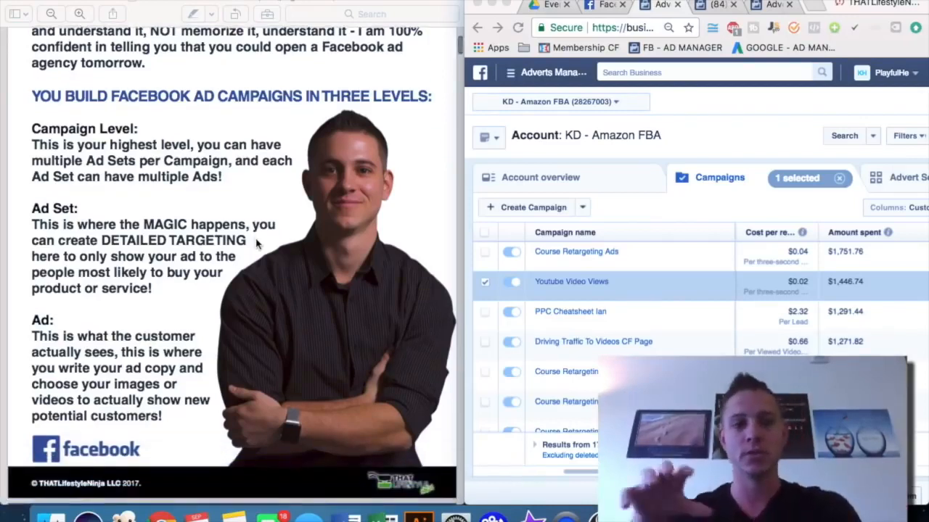
scroll(255, 245, down, 1)
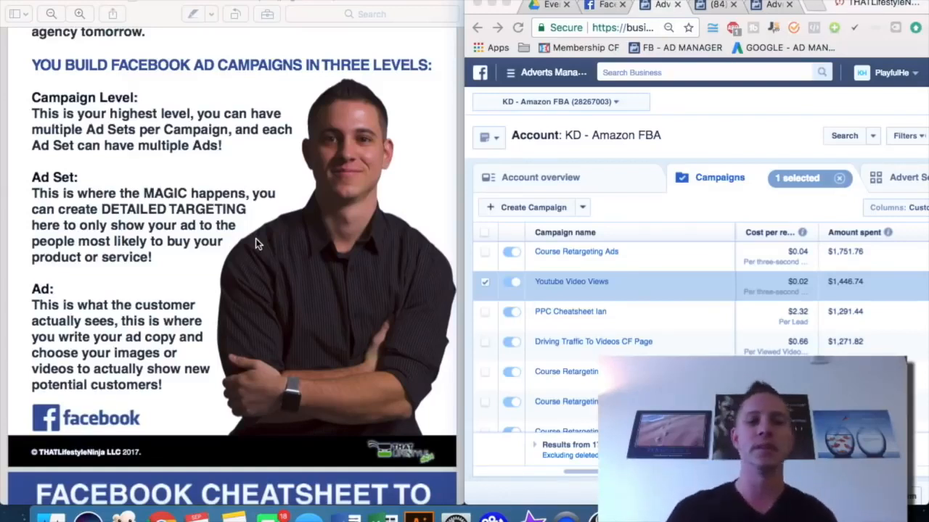
scroll(255, 244, down, 10)
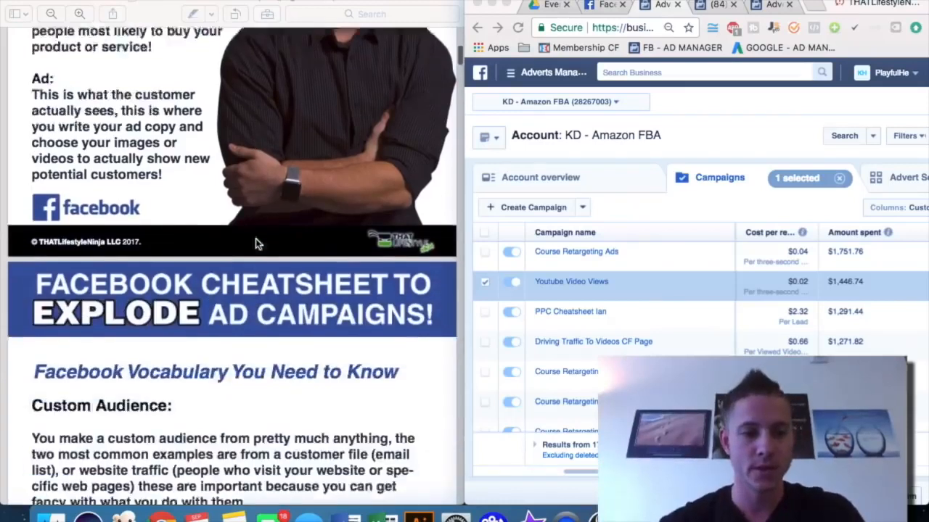
Read the cheat sheet's Custom Audience and Lookalike Audience vocabulary sections
scroll(255, 244, down, 4)
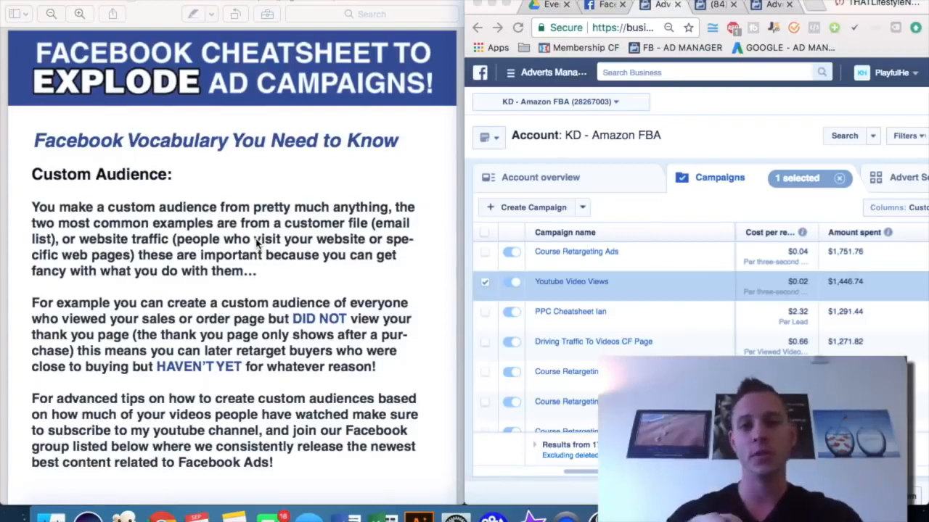
scroll(256, 245, down, 5)
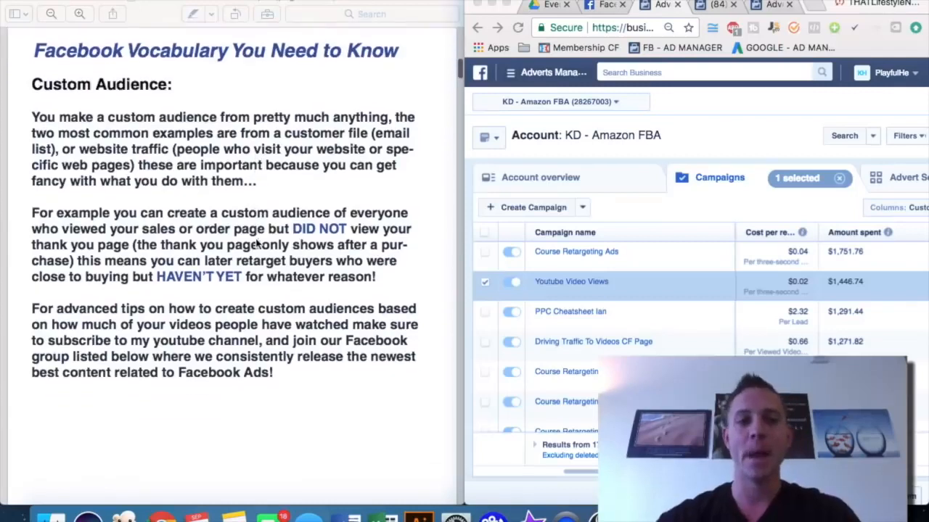
scroll(256, 245, down, 1)
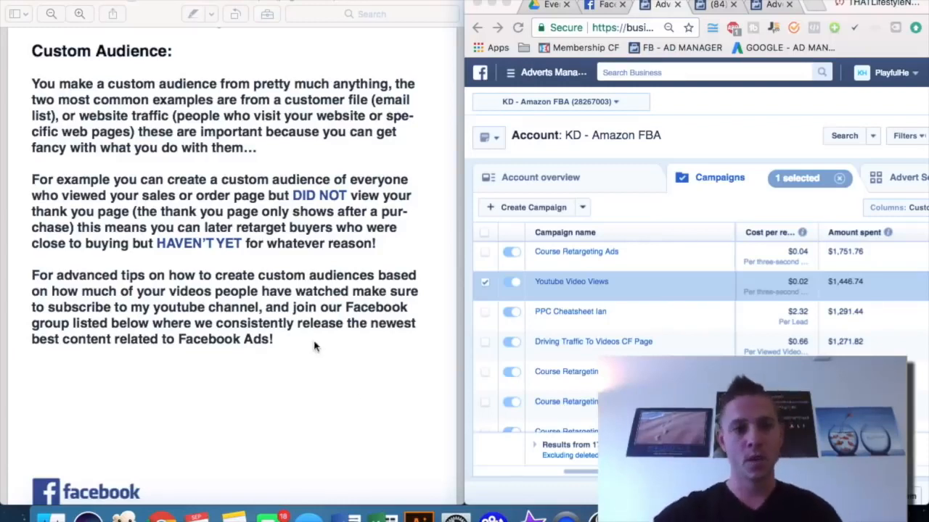
scroll(313, 347, down, 3)
scroll(314, 346, down, 1)
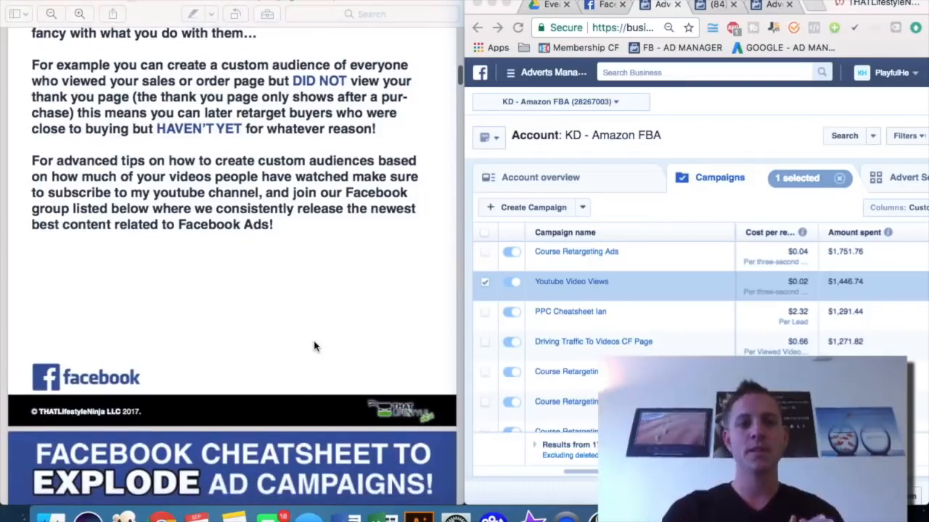
scroll(314, 346, down, 8)
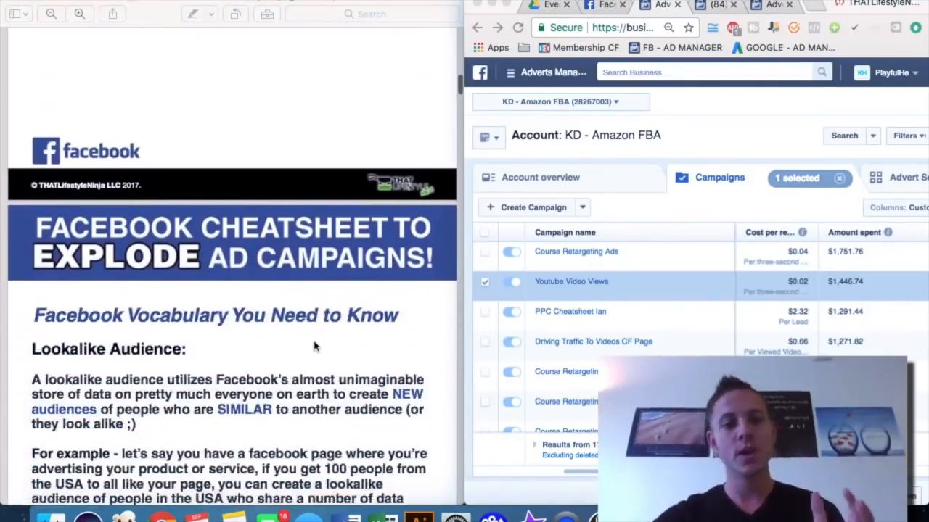
scroll(313, 346, down, 3)
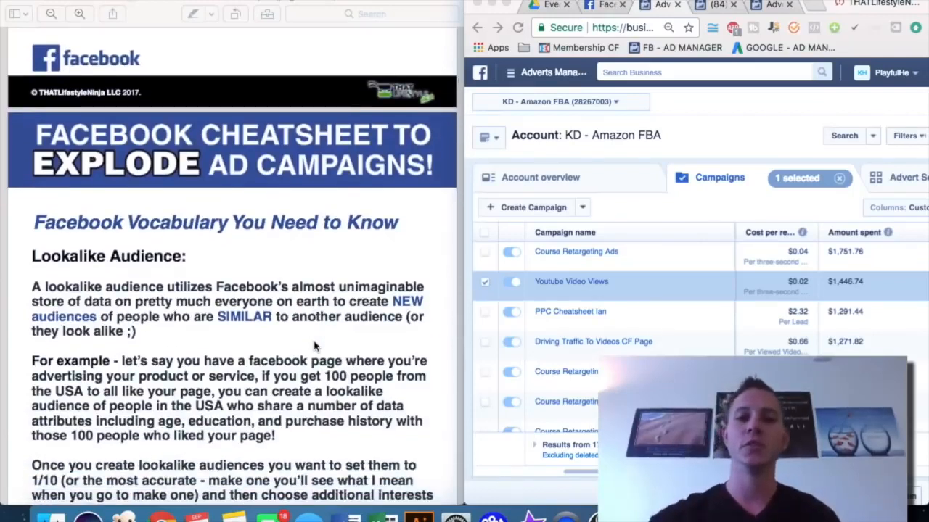
scroll(314, 346, down, 7)
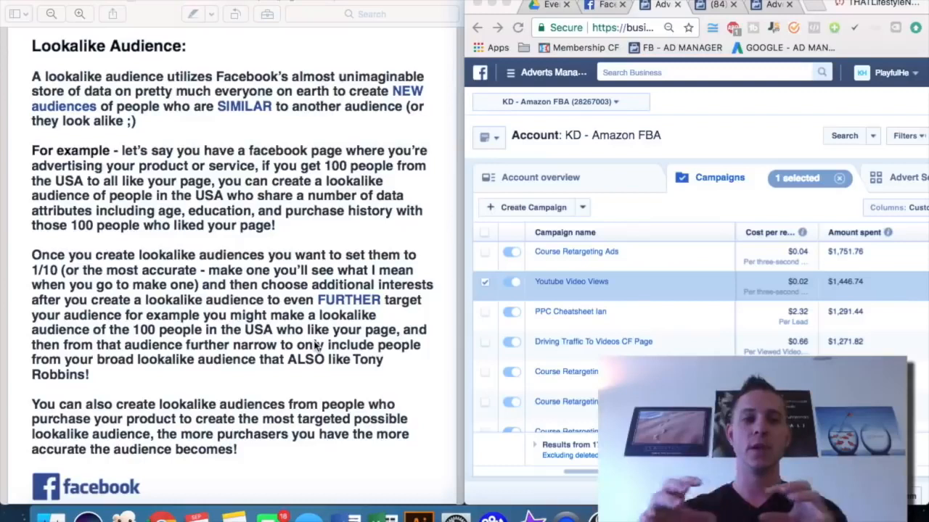
Read the Facebook Pixel section and continue to Step #2 about naming campaigns and ad objectives
scroll(216, 328, down, 1)
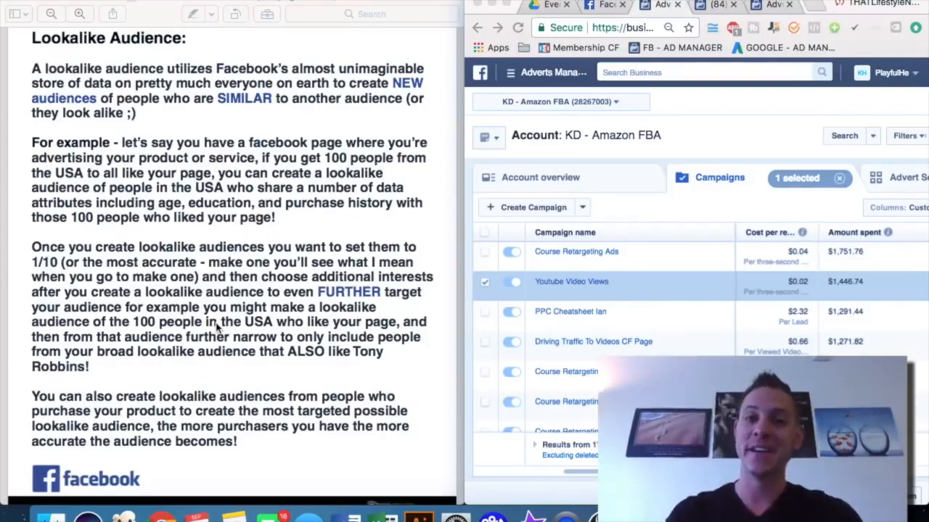
scroll(216, 329, down, 15)
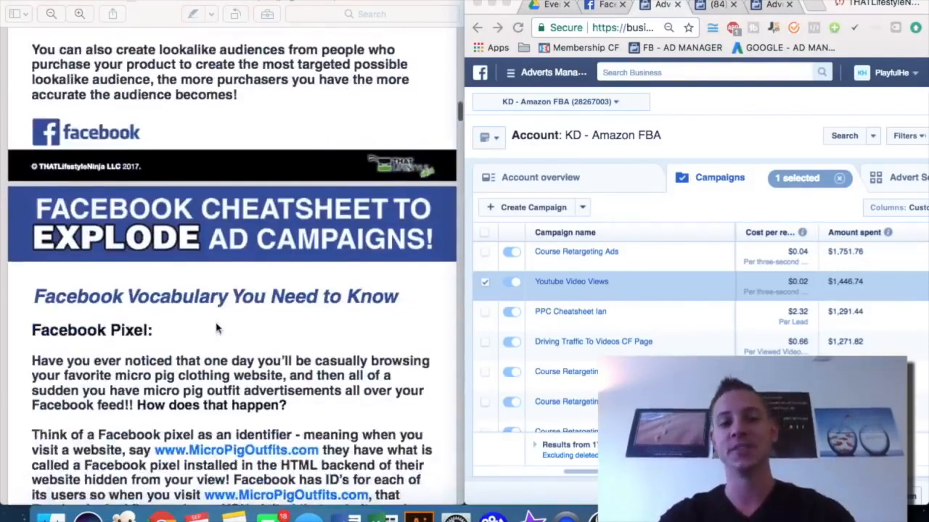
scroll(216, 328, down, 1)
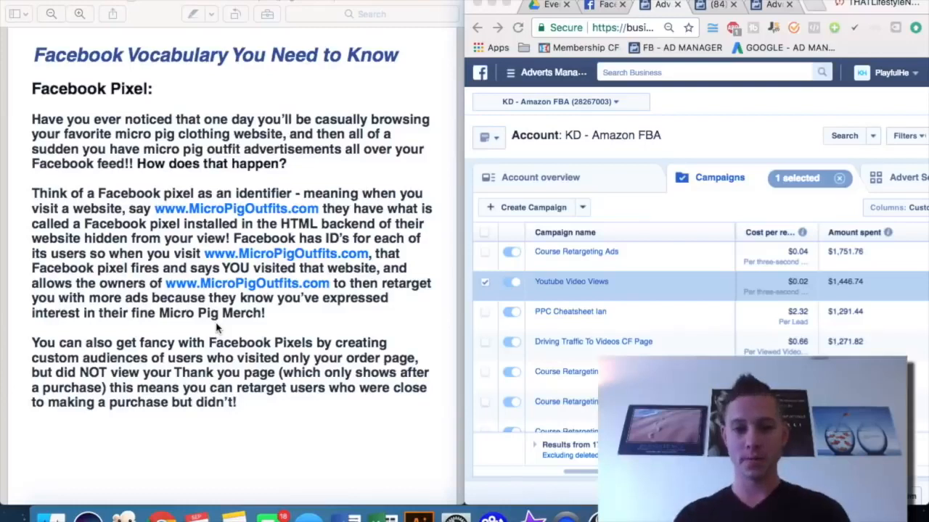
scroll(216, 328, down, 3)
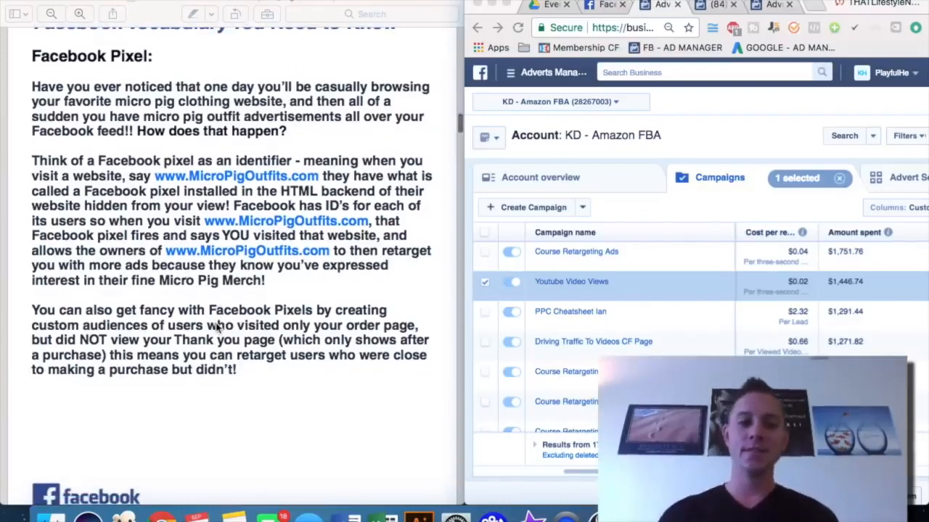
scroll(217, 328, down, 2)
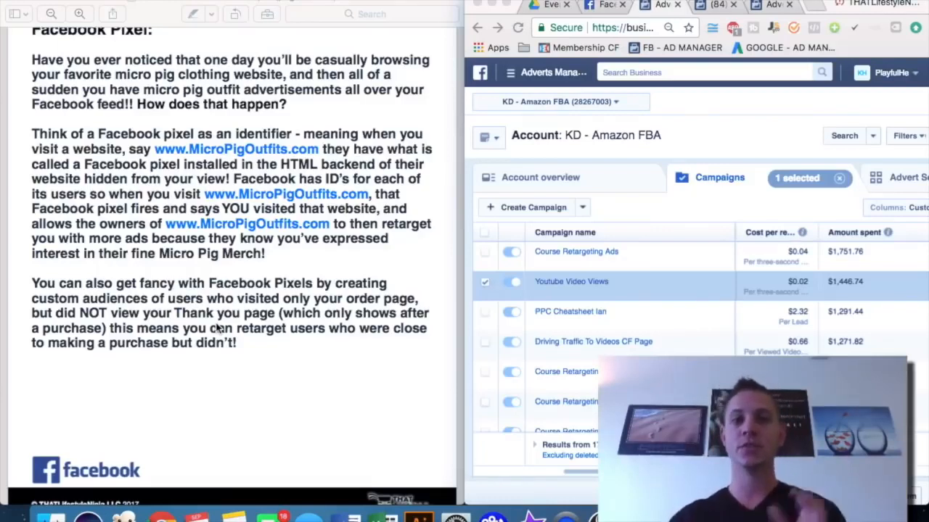
scroll(216, 328, up, 2)
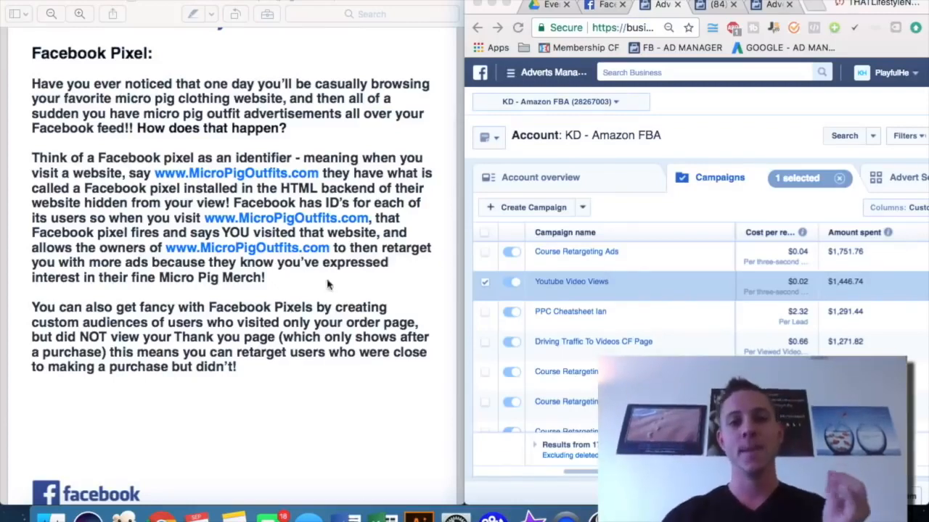
scroll(328, 285, down, 10)
scroll(328, 285, down, 2)
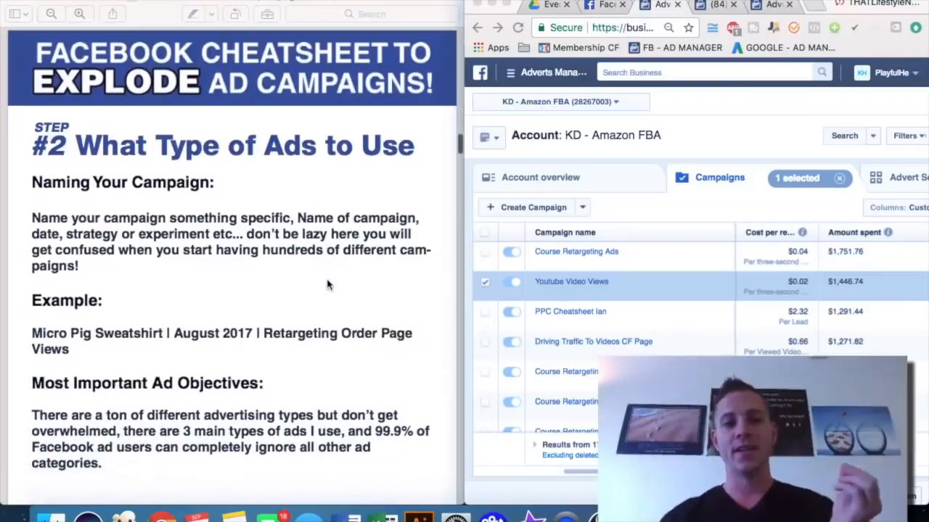
Enlarge the Adverts Manager browser window so it fills the screen
drag(760, 4, 296, 4)
drag(475, 4, 475, 3)
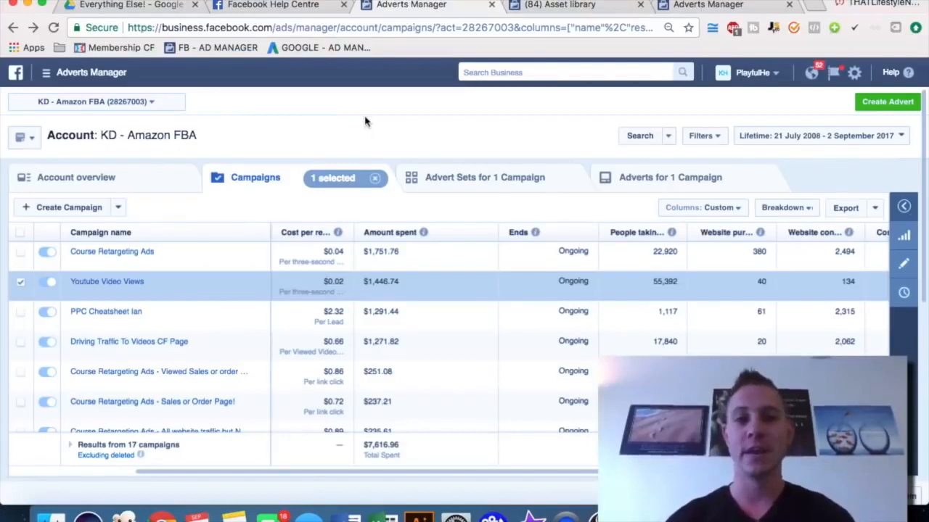
Browse between the Asset library, the Business Manager help page and the Adverts Manager tabs
click(553, 5)
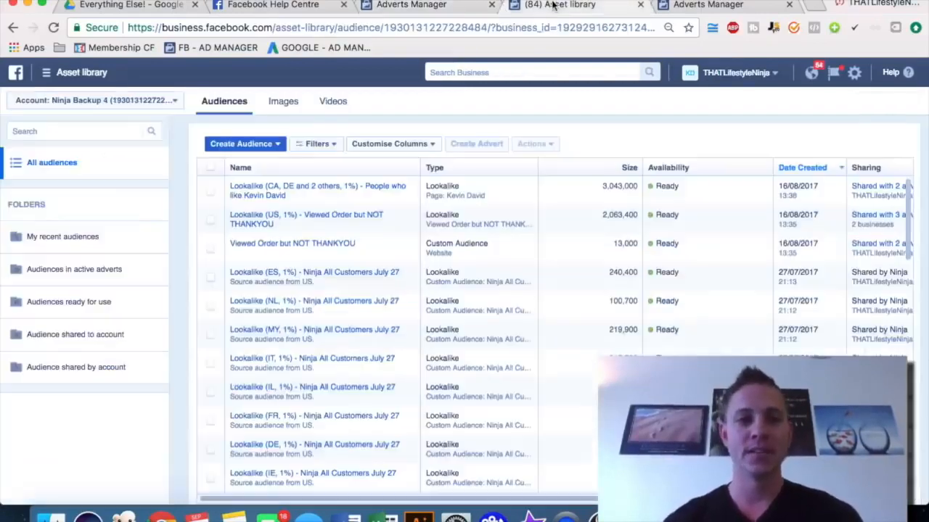
click(266, 7)
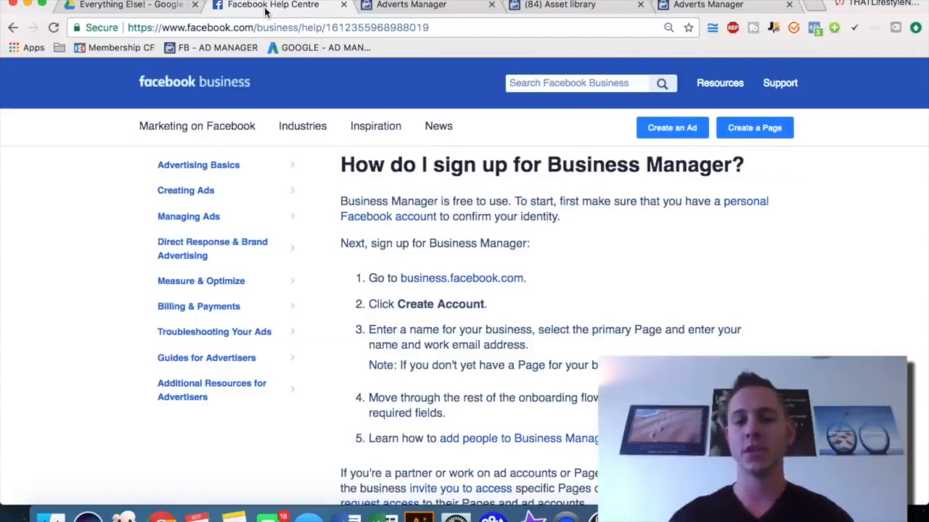
click(418, 8)
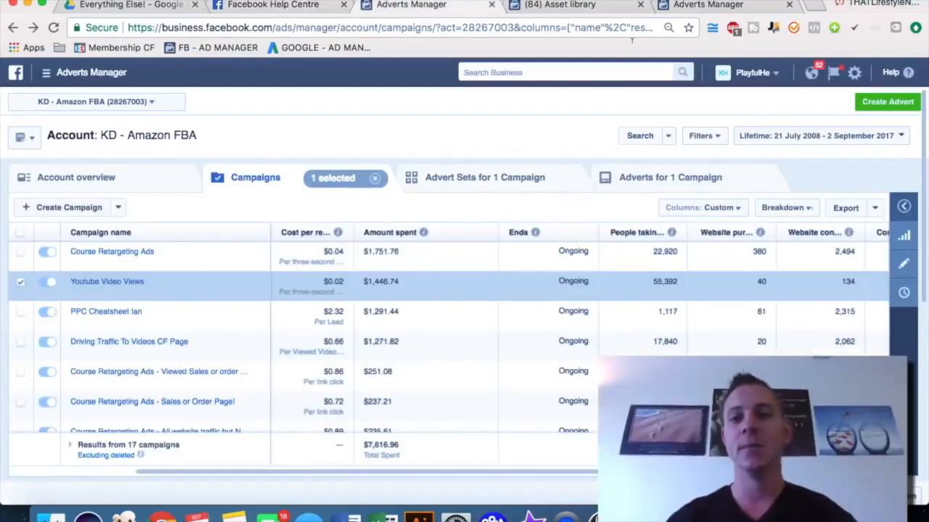
click(259, 6)
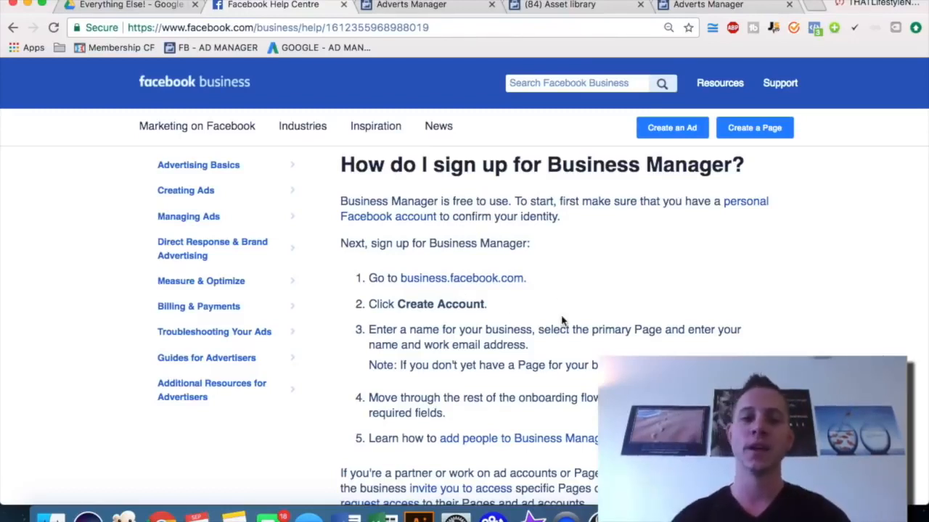
click(409, 5)
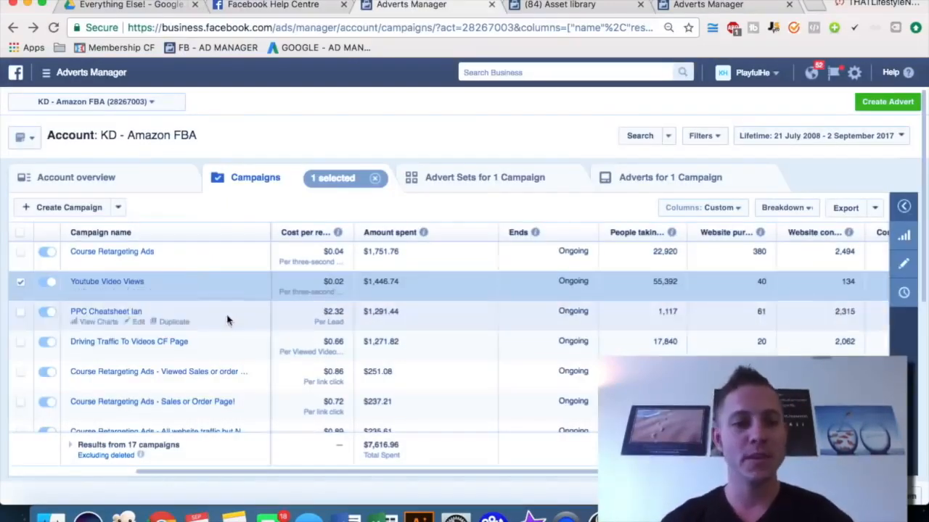
Open Customise Columns for the campaigns table, review the Website conversion columns, and close the dialog
scroll(414, 321, down, 2)
scroll(414, 322, up, 1)
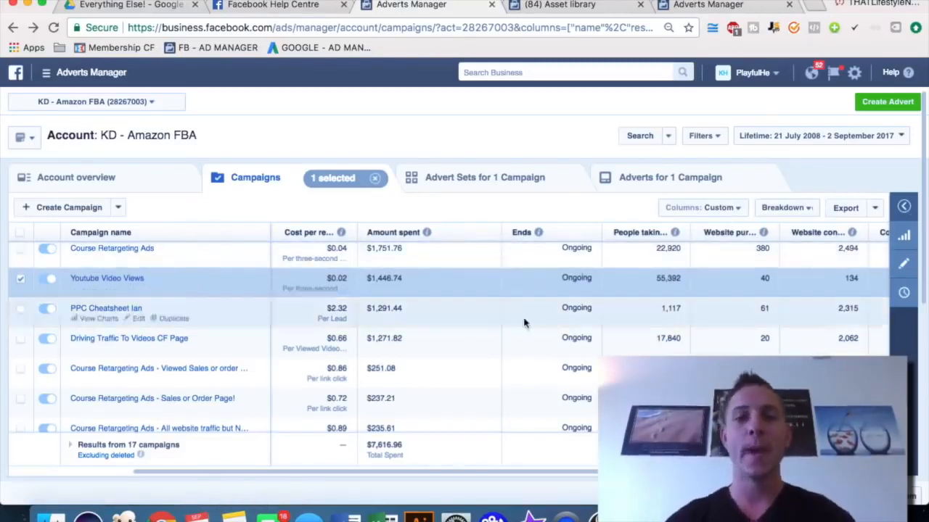
click(703, 207)
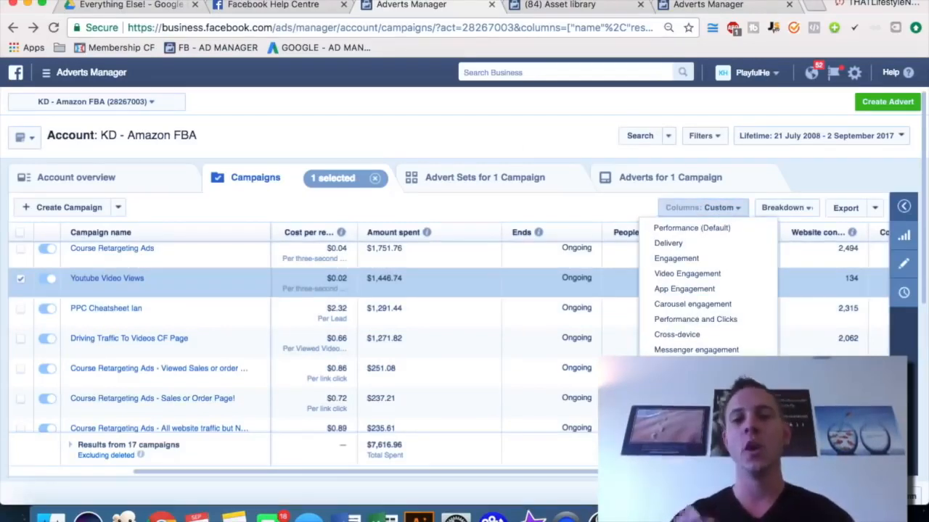
key(super+r)
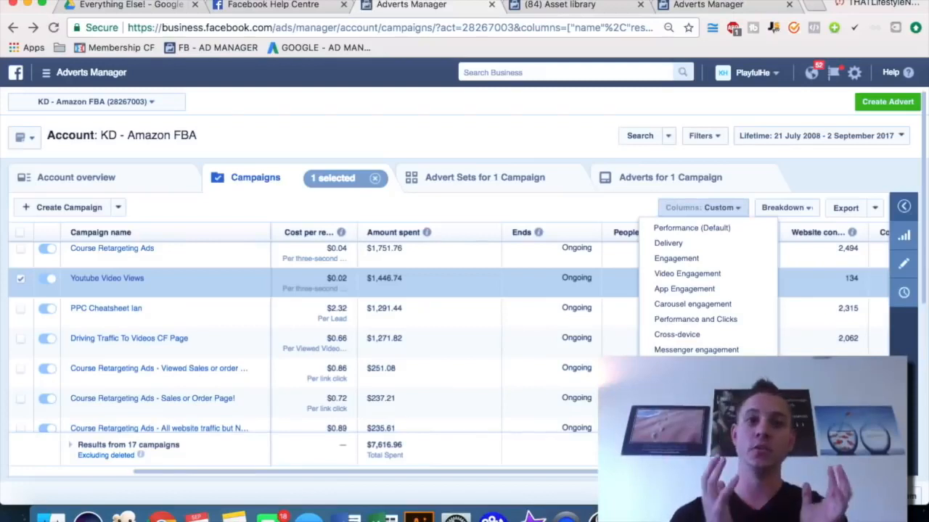
click(684, 403)
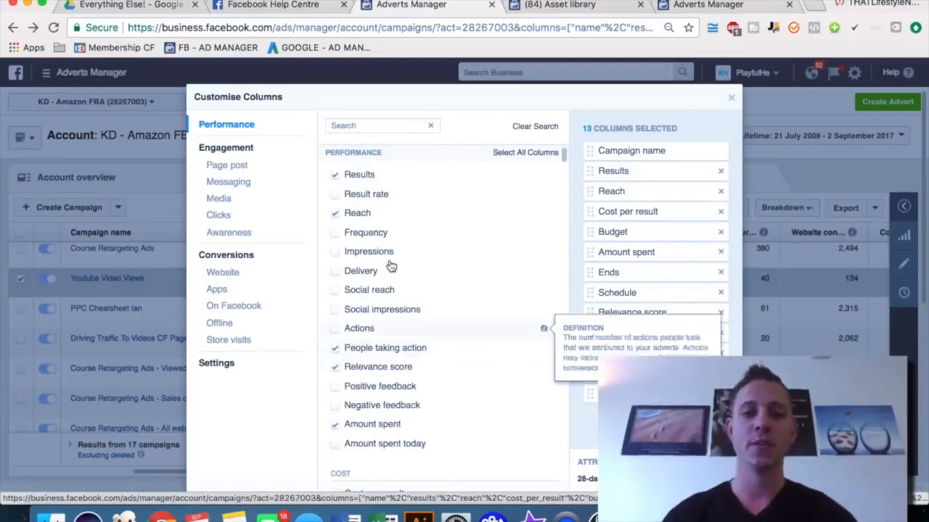
click(228, 275)
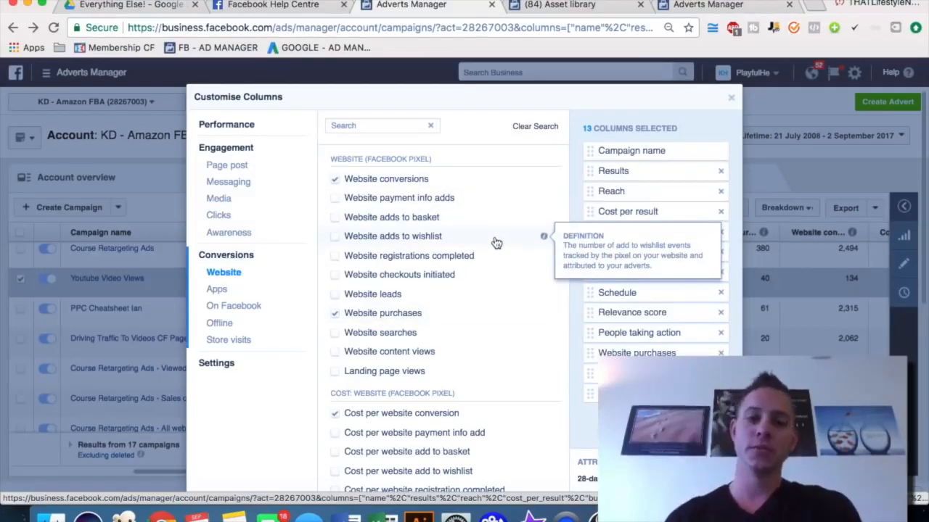
click(730, 97)
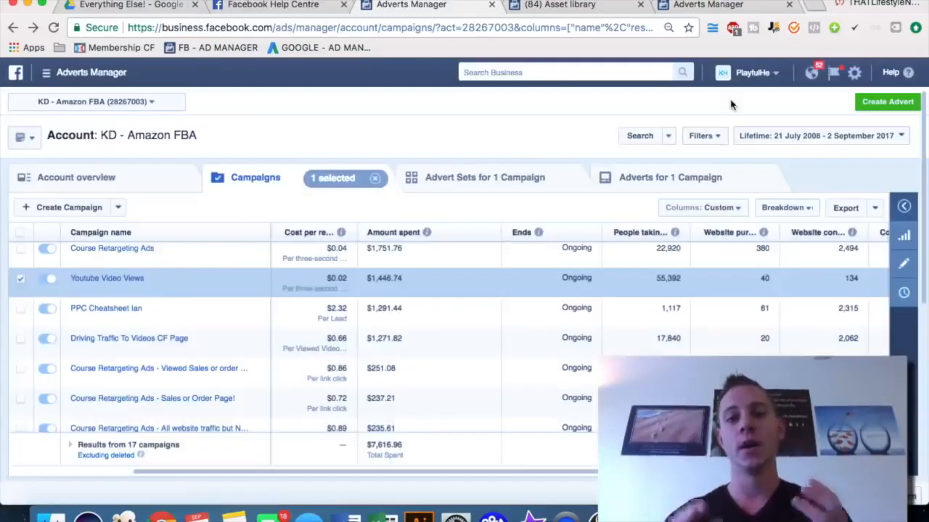
Switch to the Asset library tab listing saved audiences
click(563, 6)
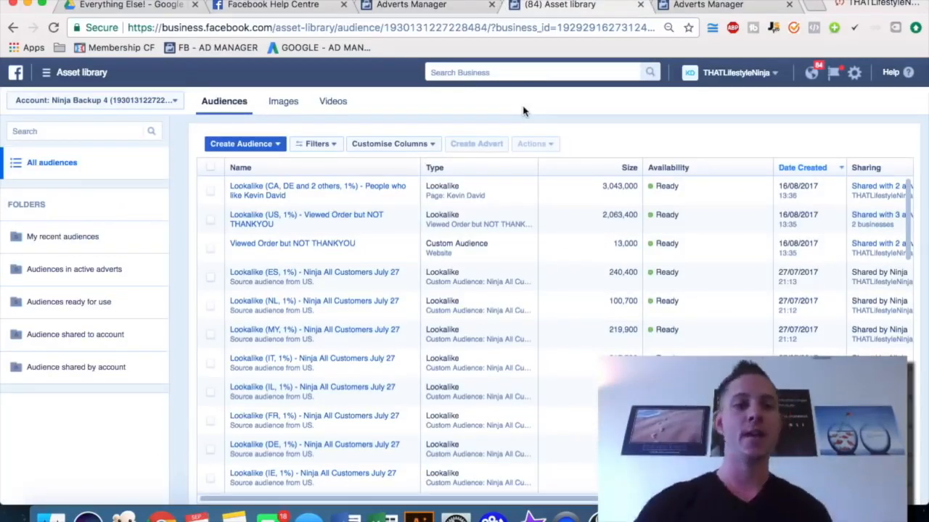
Open the tools menu, then the Create a Custom Audience dialog to review its audience source types, and close both
click(48, 75)
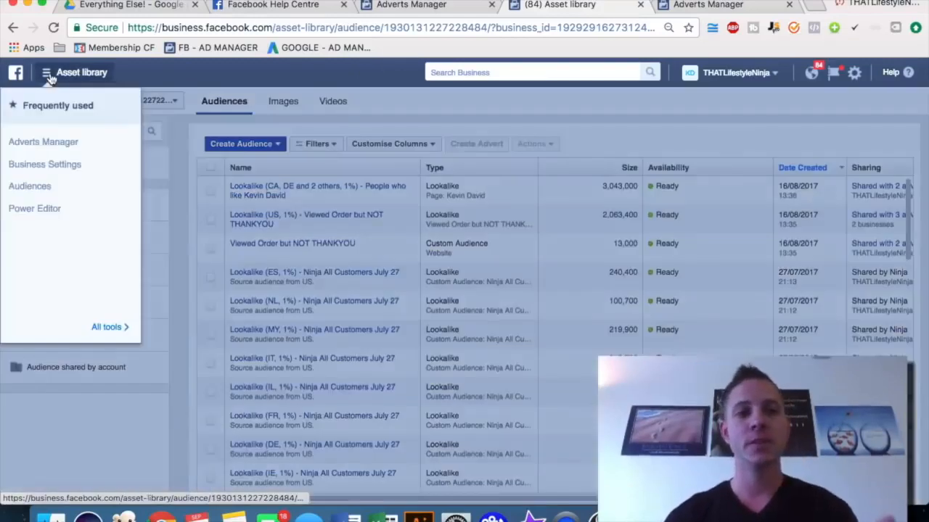
click(396, 104)
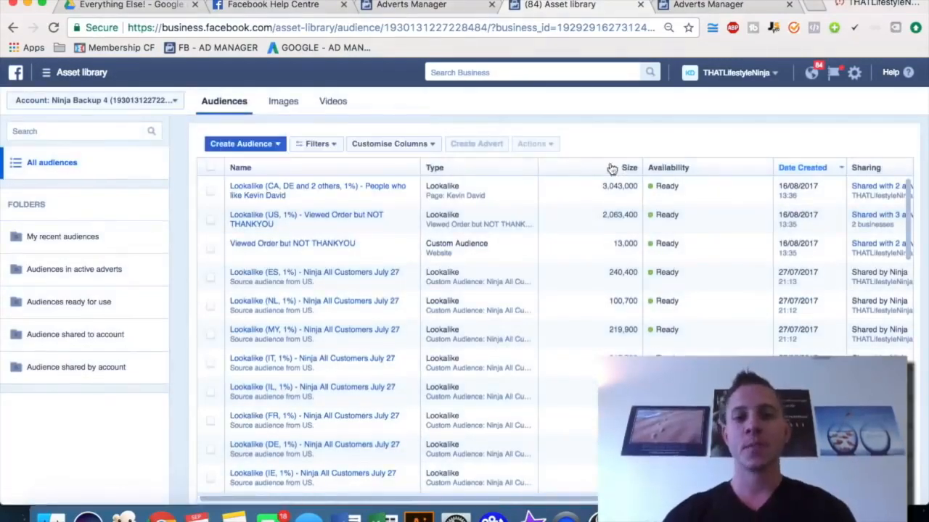
click(279, 145)
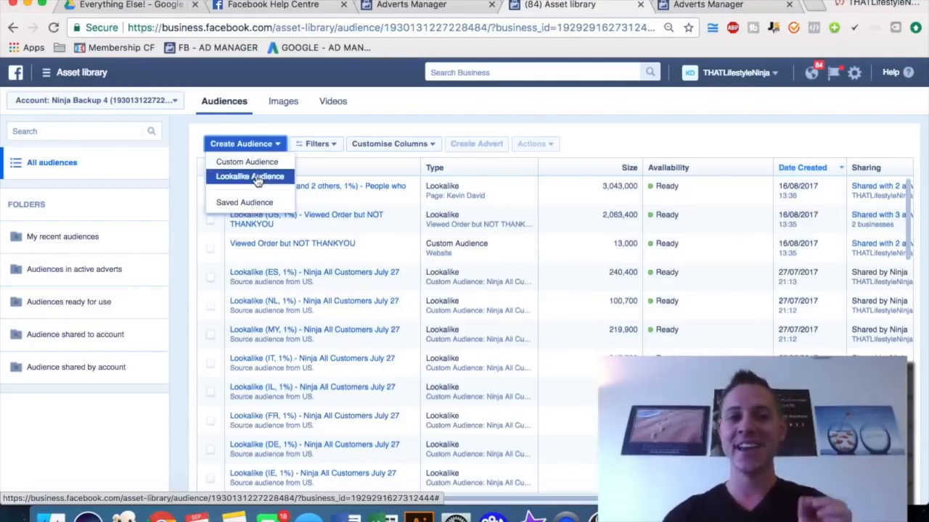
click(251, 166)
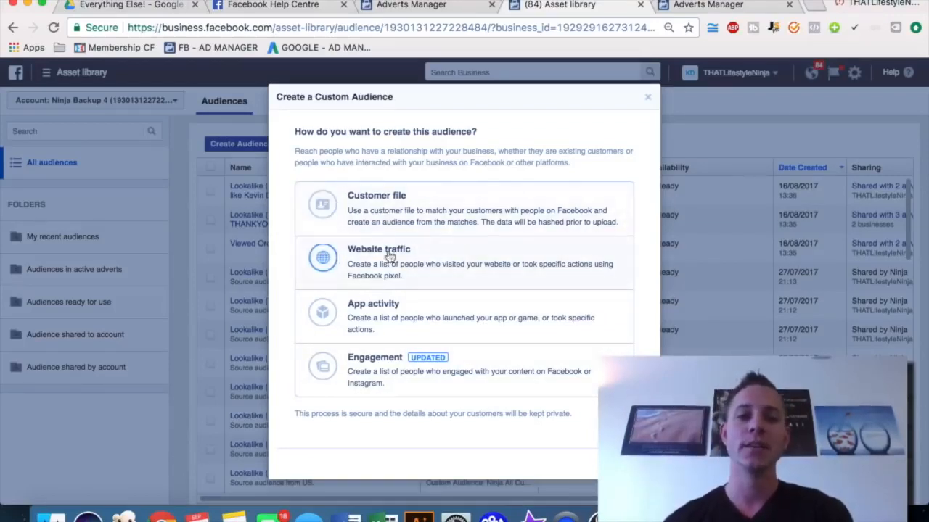
click(647, 97)
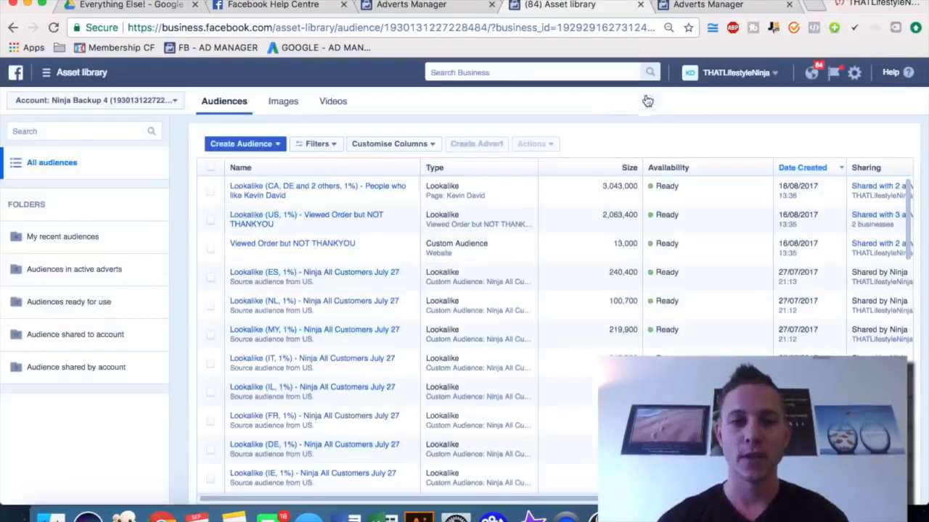
Open the Create a Lookalike Audience dialog, review its source list and audience size slider, and close it
click(270, 145)
click(266, 178)
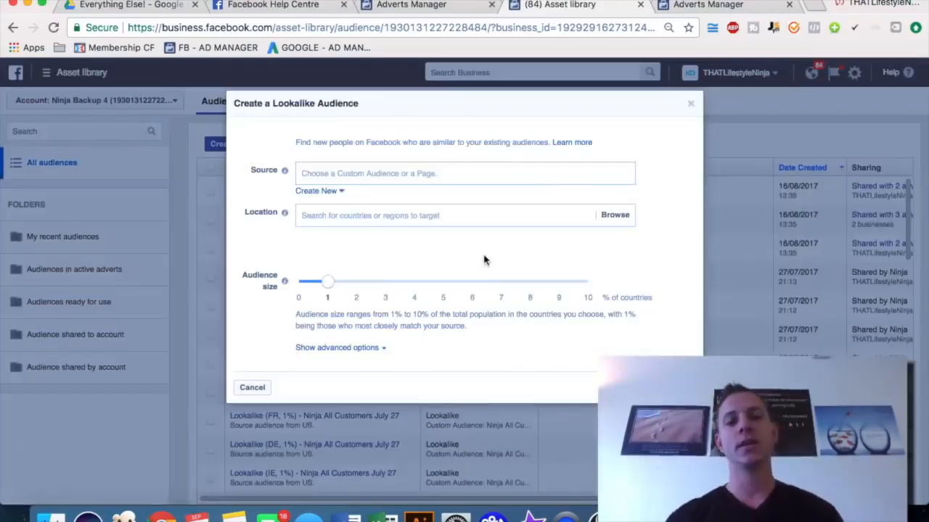
click(312, 173)
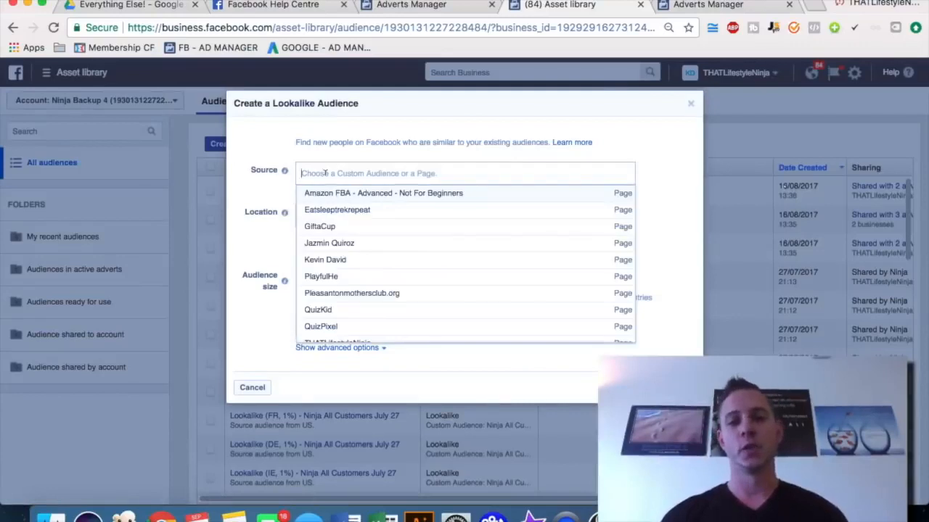
click(257, 197)
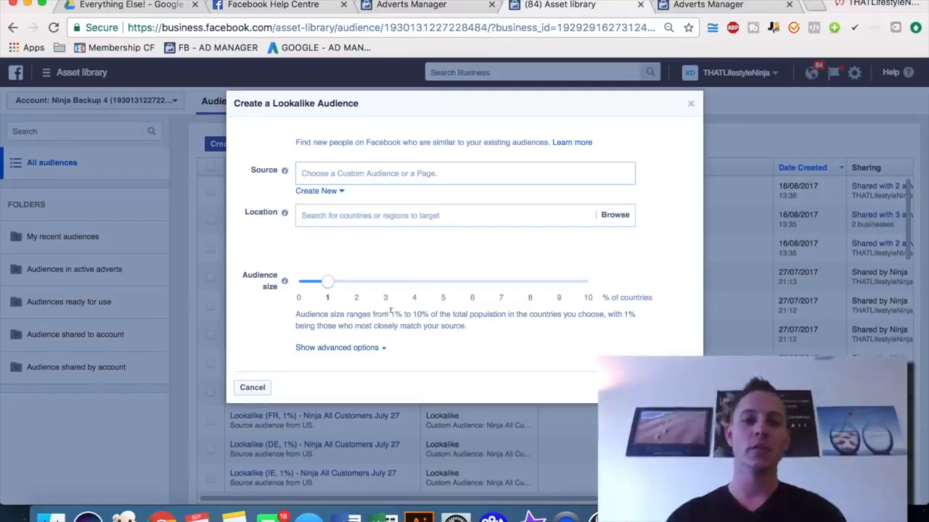
drag(326, 287, 200, 260)
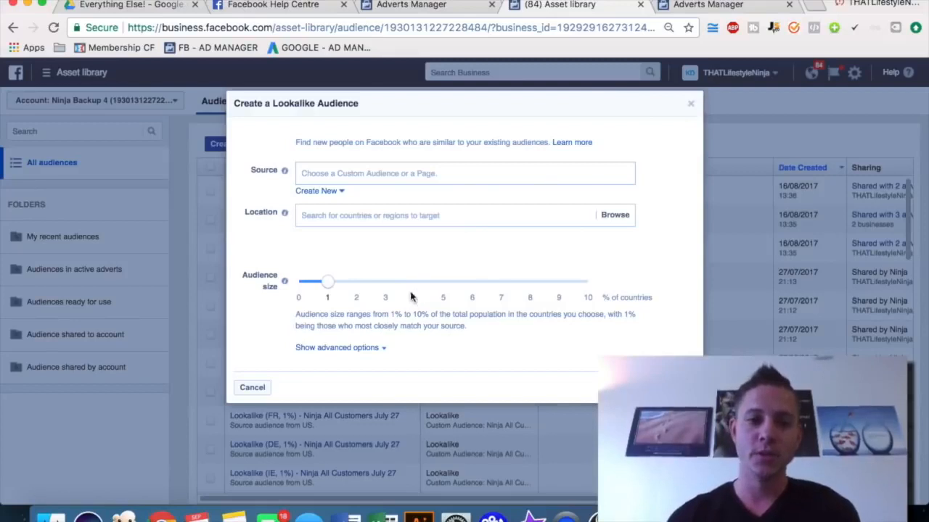
click(690, 104)
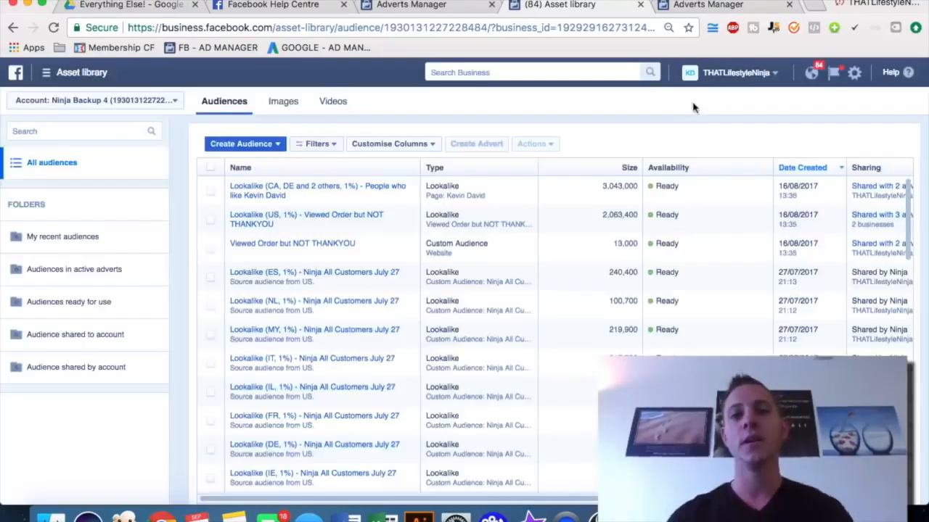
Switch to the campaign creation tab and read through the cheat sheet PDF's sections on ad objectives, placements and run time
click(705, 6)
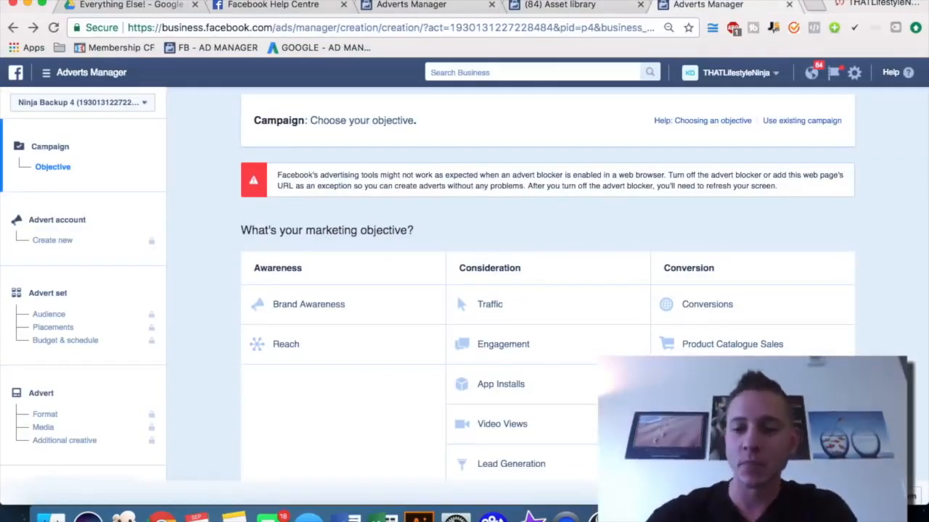
key(super+Tab)
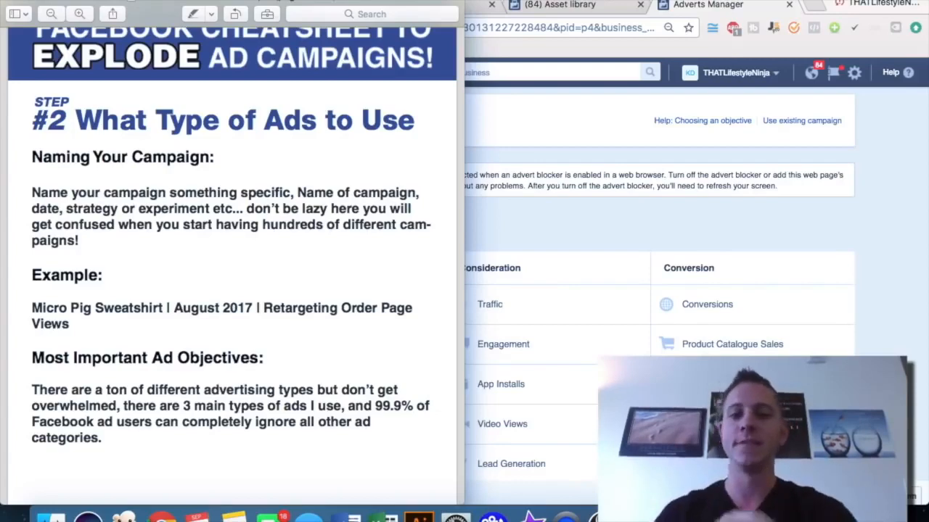
scroll(299, 291, down, 15)
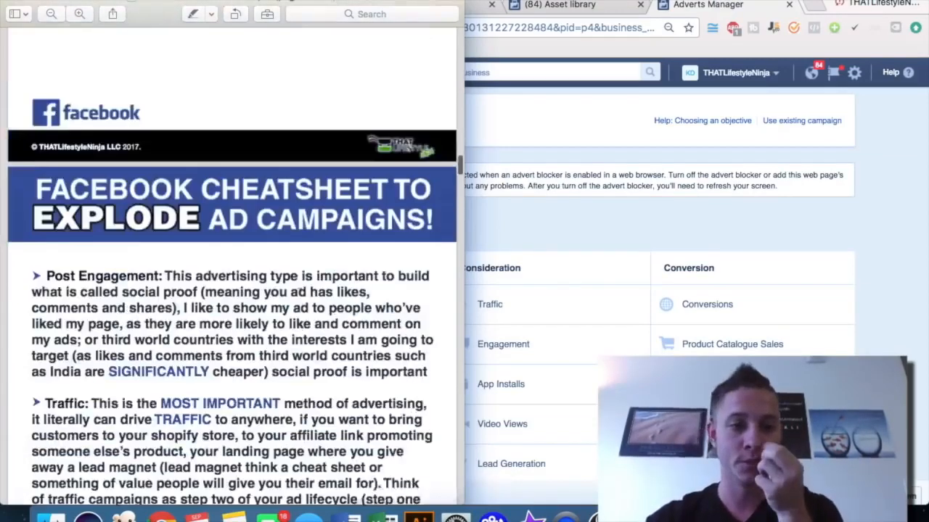
scroll(298, 290, down, 20)
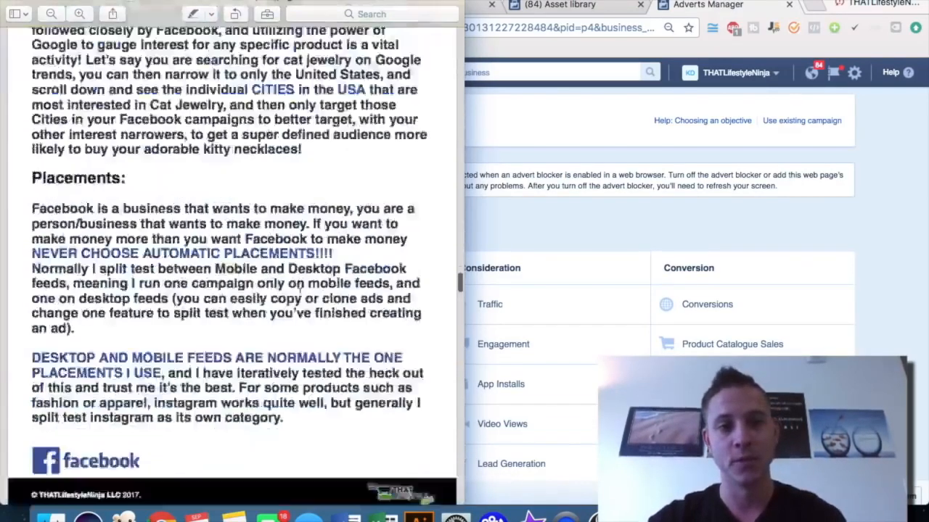
scroll(299, 290, down, 20)
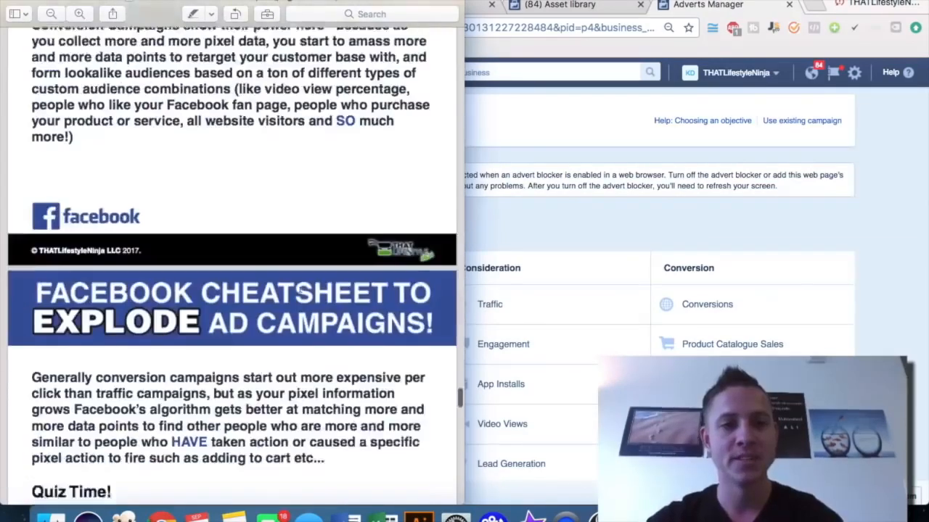
scroll(299, 290, down, 10)
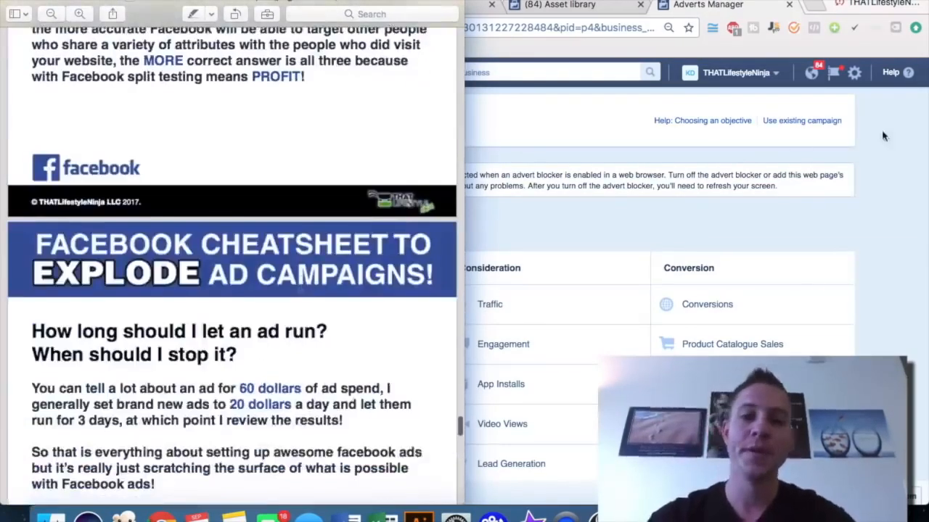
click(902, 186)
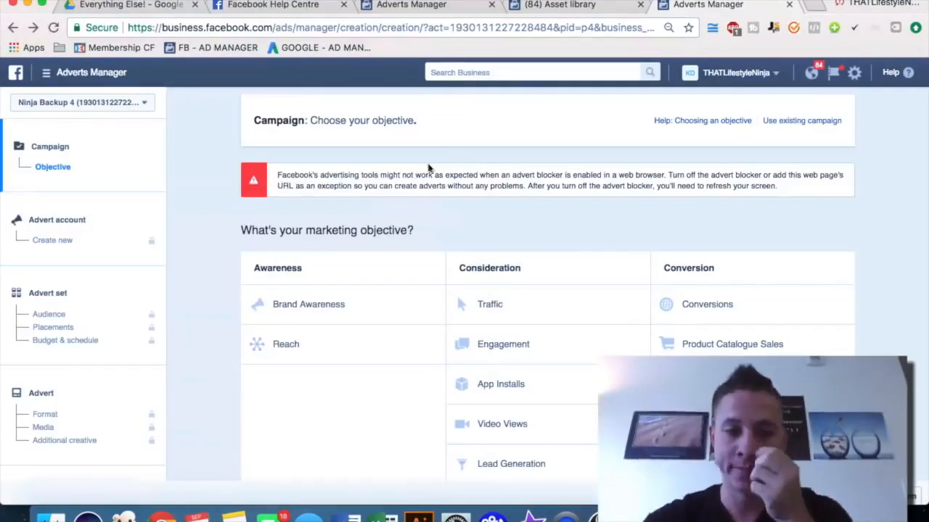
Review the marketing objectives offered on the campaign creation page
scroll(382, 205, down, 1)
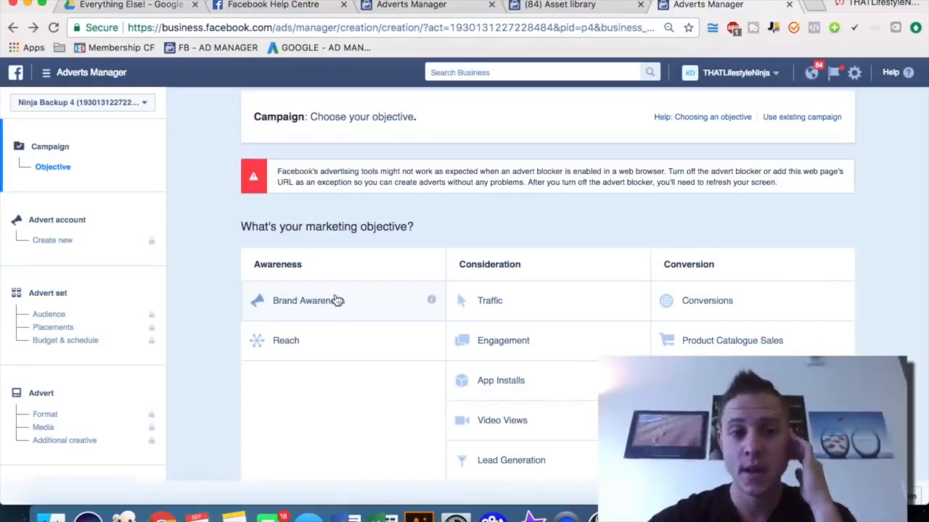
mouse_move(431, 303)
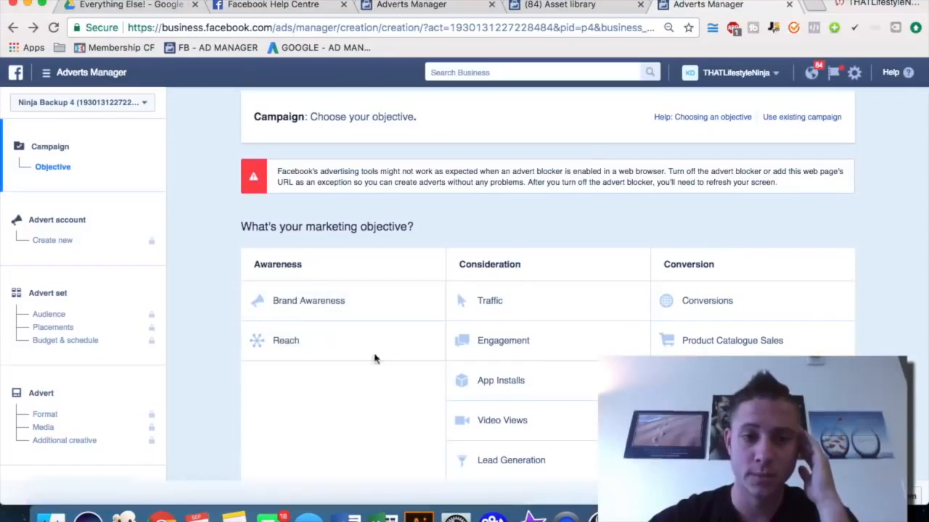
mouse_move(430, 341)
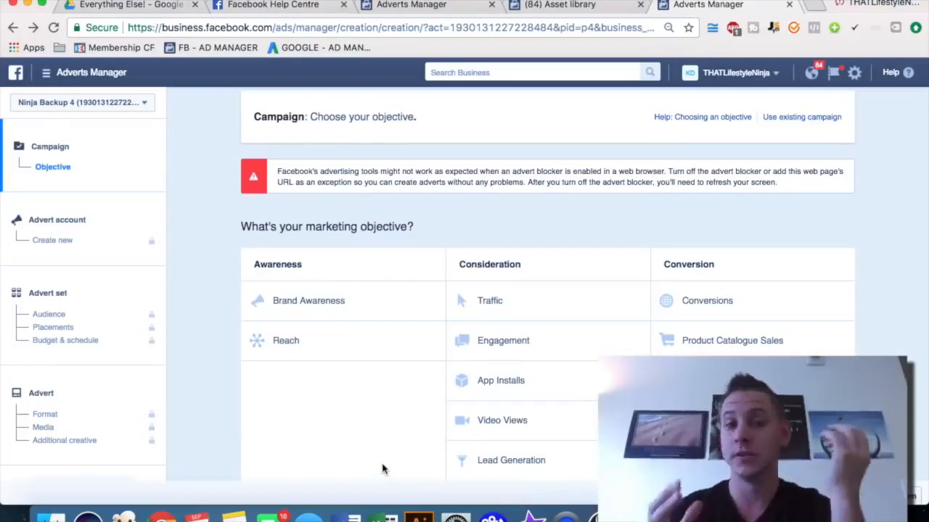
scroll(239, 390, down, 1)
scroll(239, 391, up, 1)
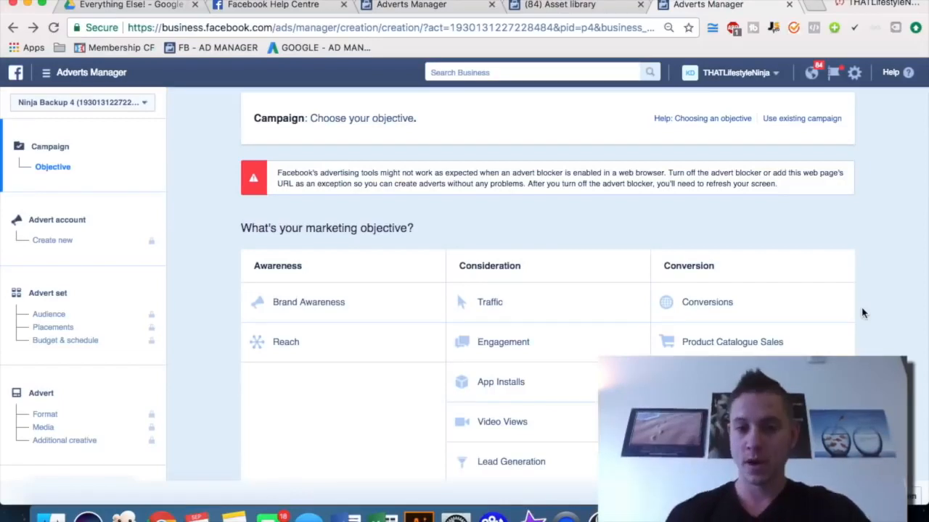
scroll(862, 313, down, 1)
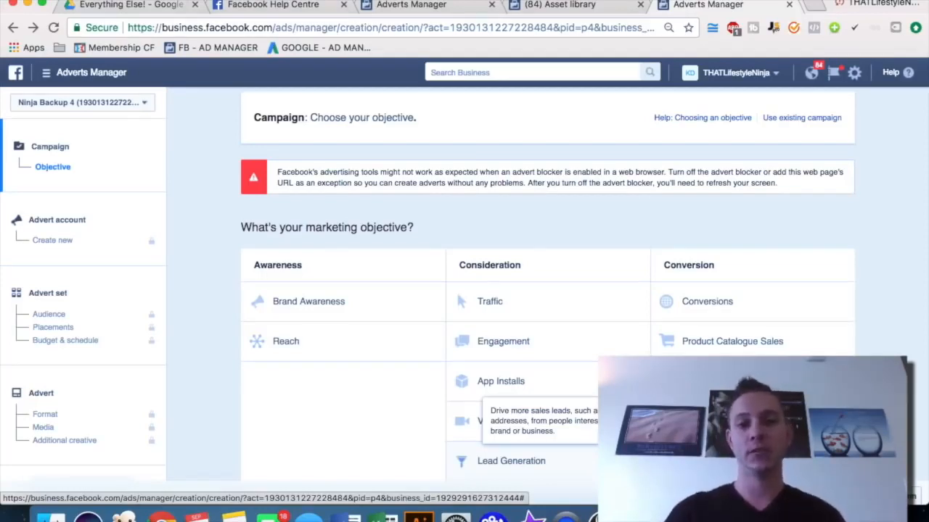
Choose Traffic as the campaign's marketing objective
click(533, 304)
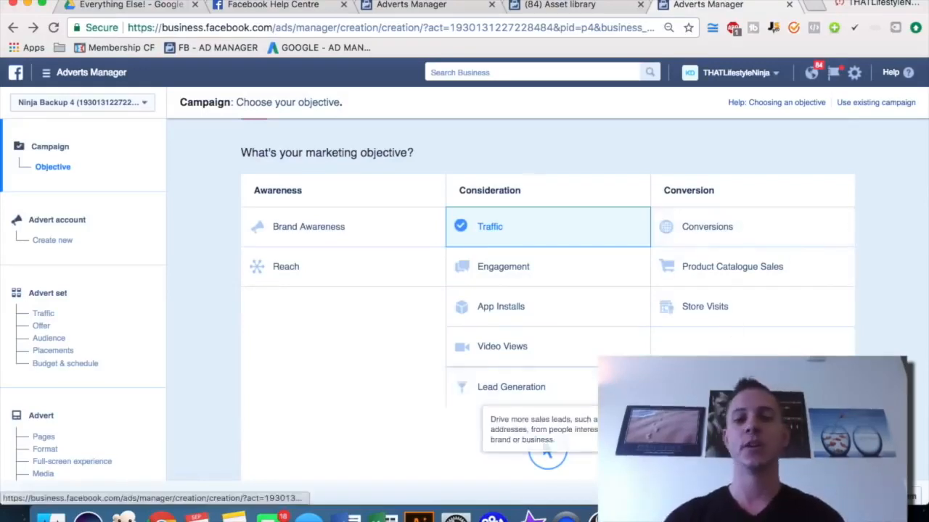
scroll(547, 298, down, 5)
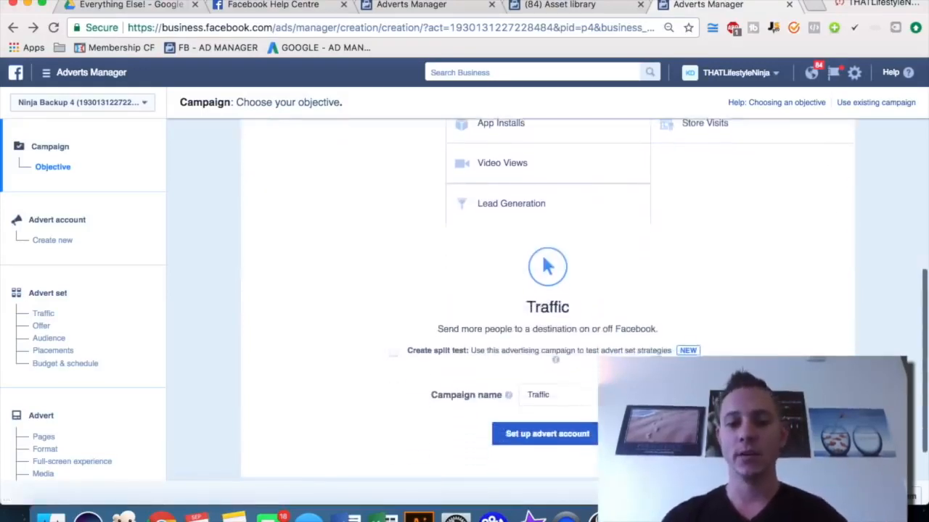
Name the campaign Traffic Micropig 9.1
double_click(561, 389)
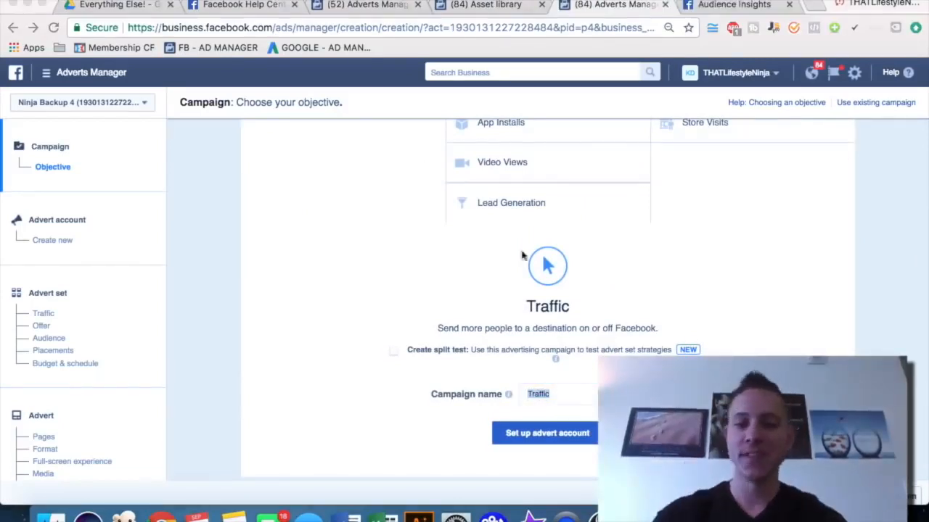
click(563, 392)
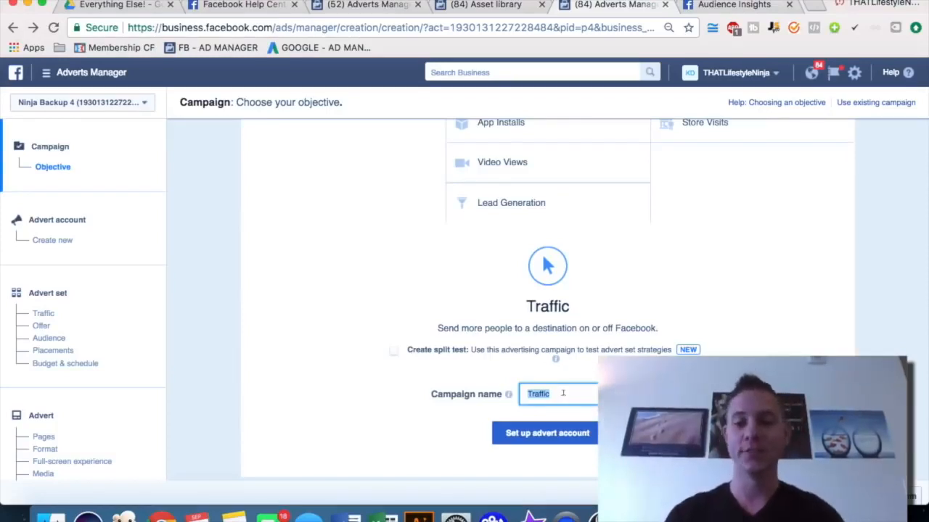
text(Mic)
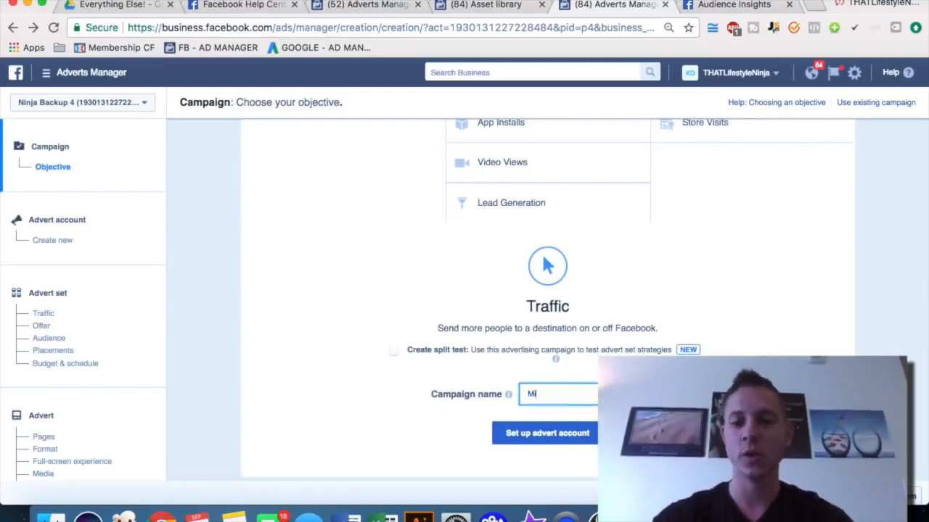
key(BackSpace)
key(BackSpace)
key(BackSpace)
text(Traffic)
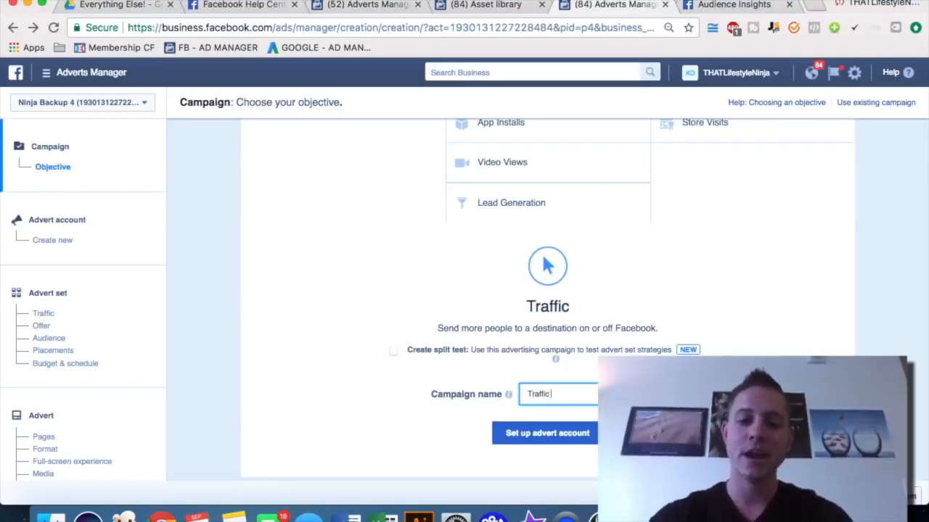
text( Micropig C)
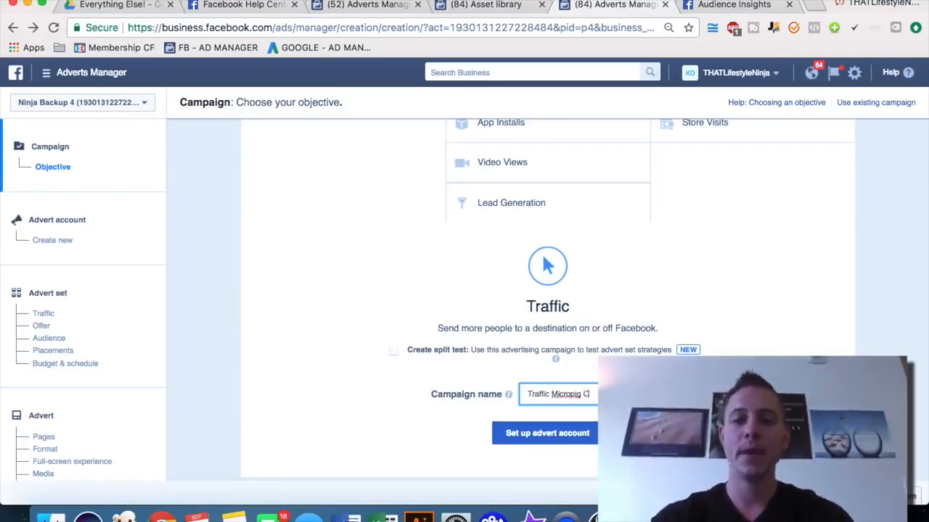
key(BackSpace)
text(Pro)
key(BackSpace)
key(BackSpace)
key(BackSpace)
text(S)
key(BackSpace)
text(9.1)
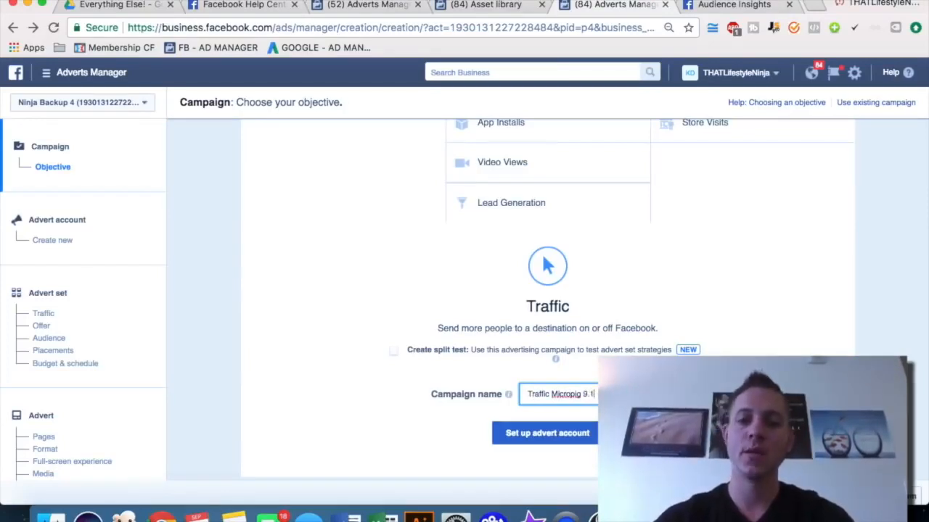
Hyphenate Micropig to Micro-pig in the campaign name and add App to it
click(570, 394)
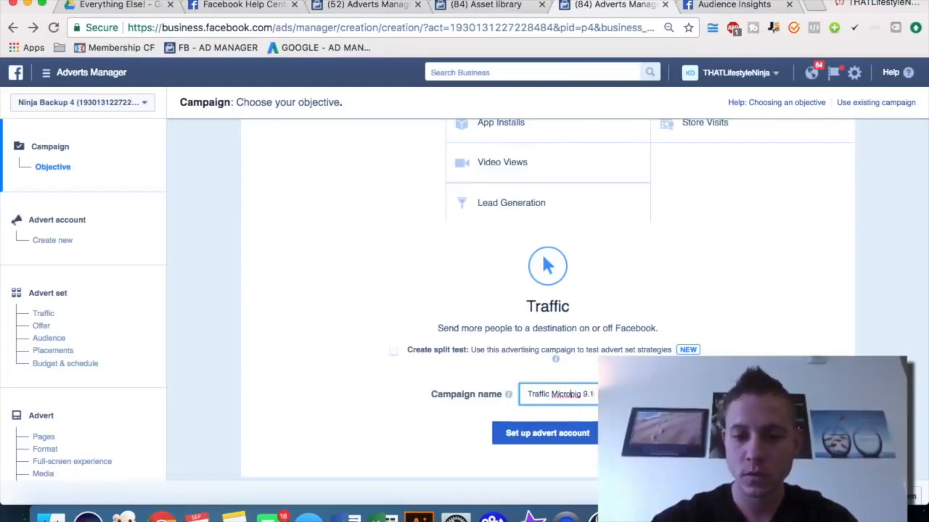
text(-)
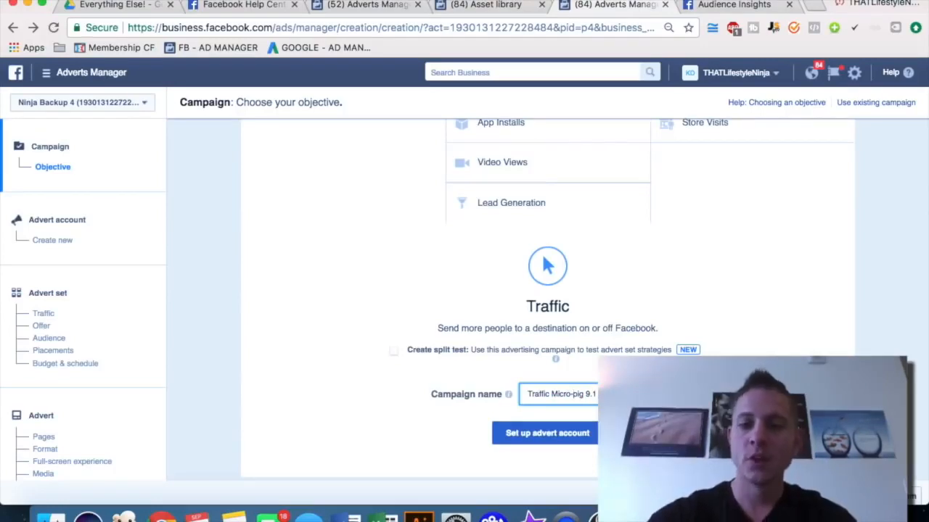
click(582, 394)
text(App)
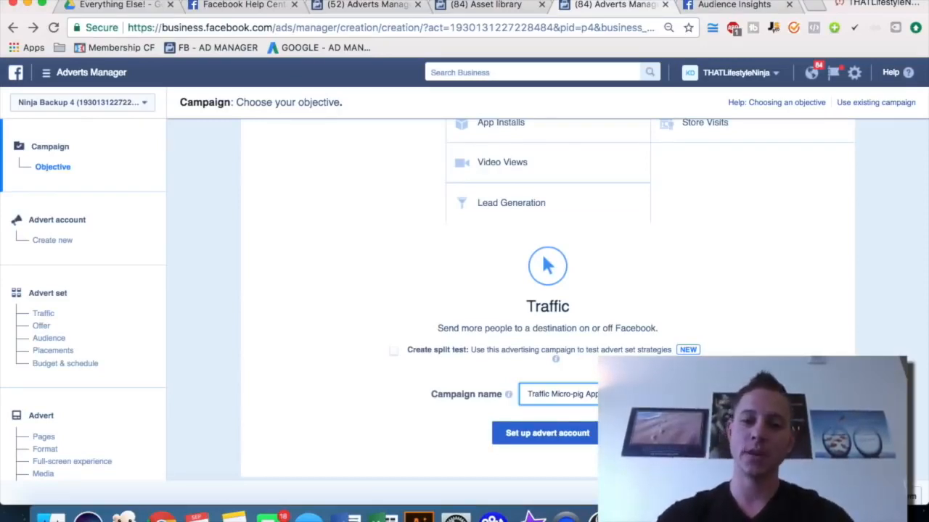
text(Lik)
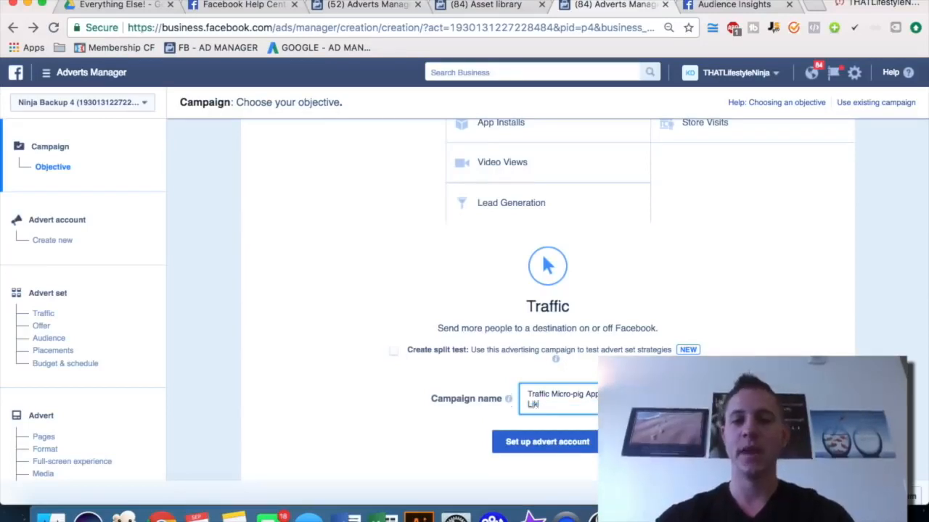
text(es Lookalike Aud)
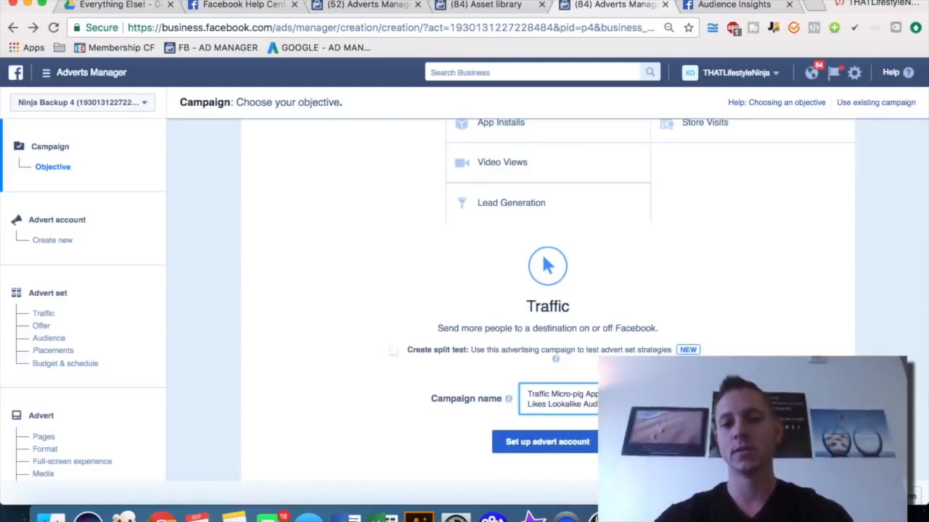
key(super+shift+Left)
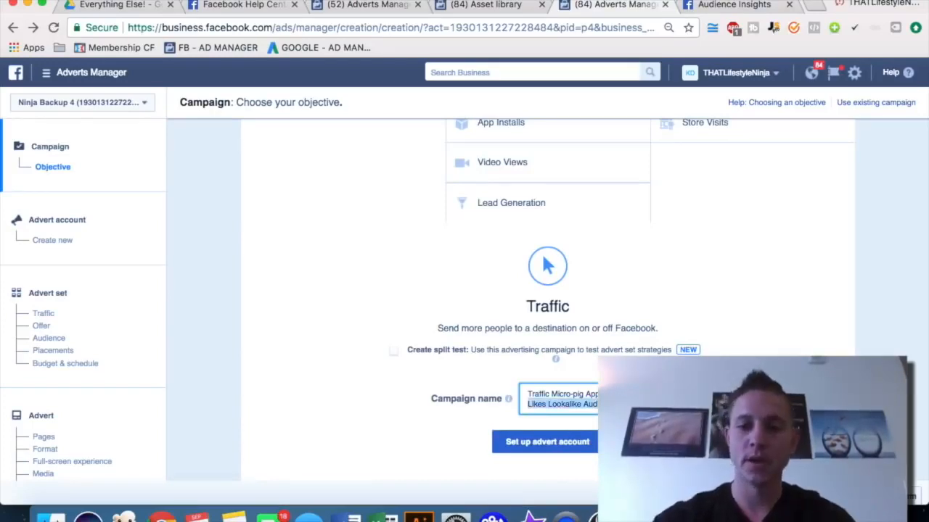
key(BackSpace)
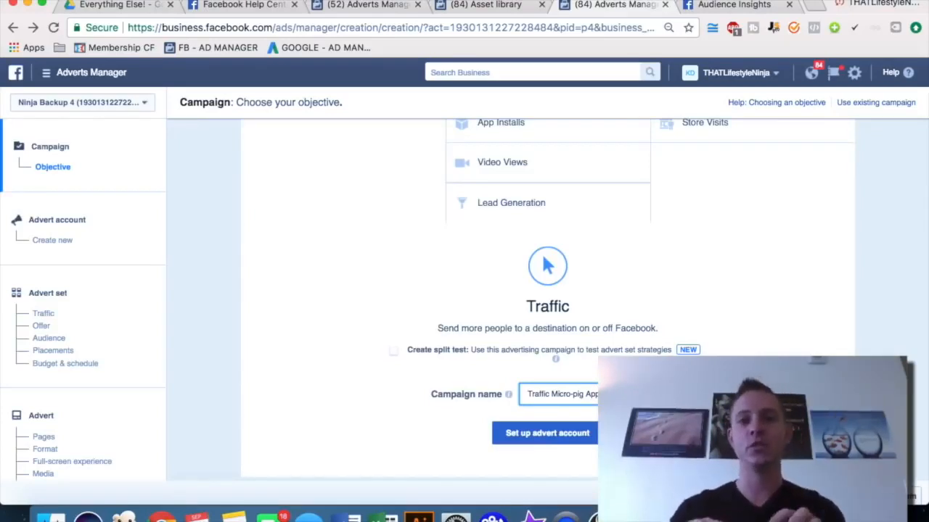
Set up the advert account with United States, US Dollar and America/Denver, and continue to the advert set
click(557, 444)
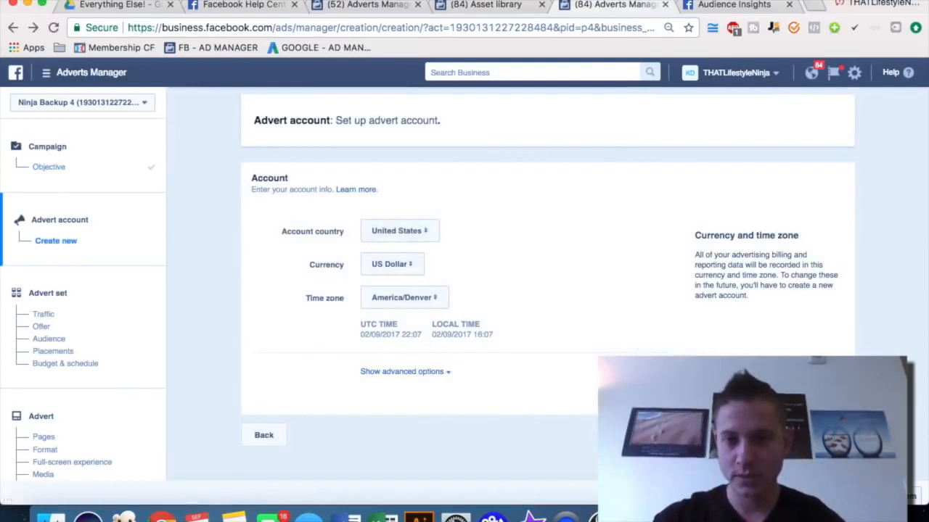
click(826, 436)
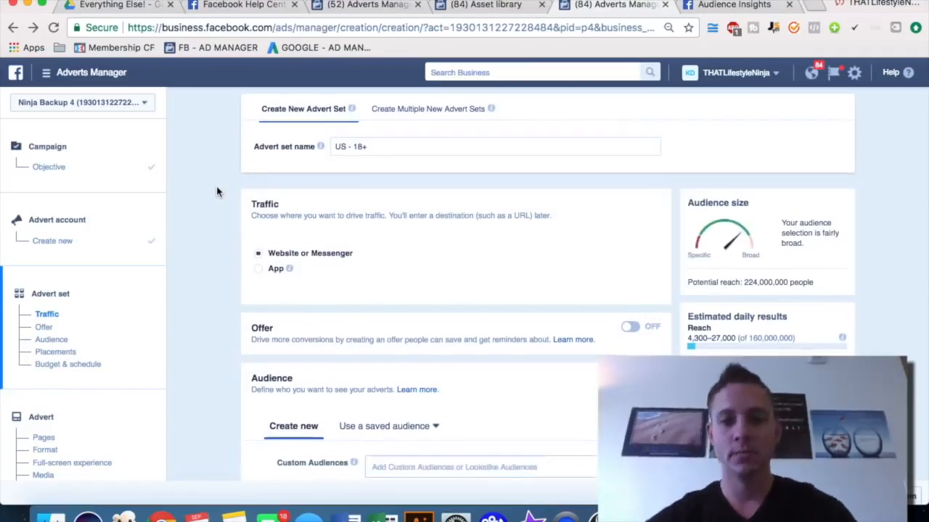
Name the advert set Micro-Pig Apparel Audience Insights
scroll(217, 191, down, 1)
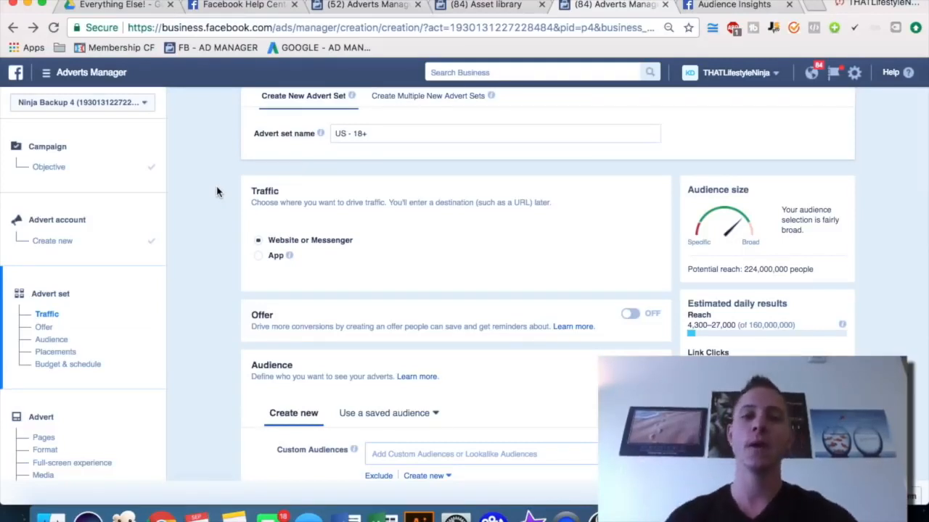
triple_click(403, 132)
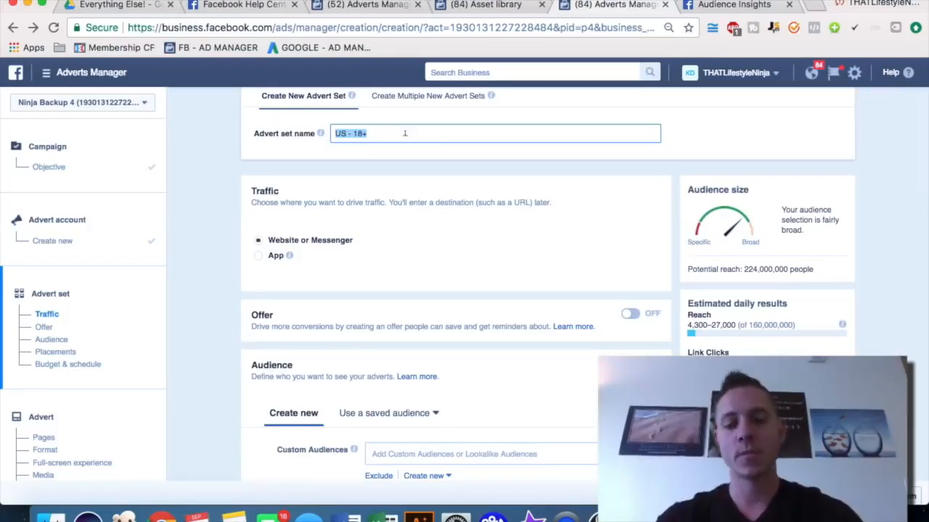
text(Micro-Pig Apparel)
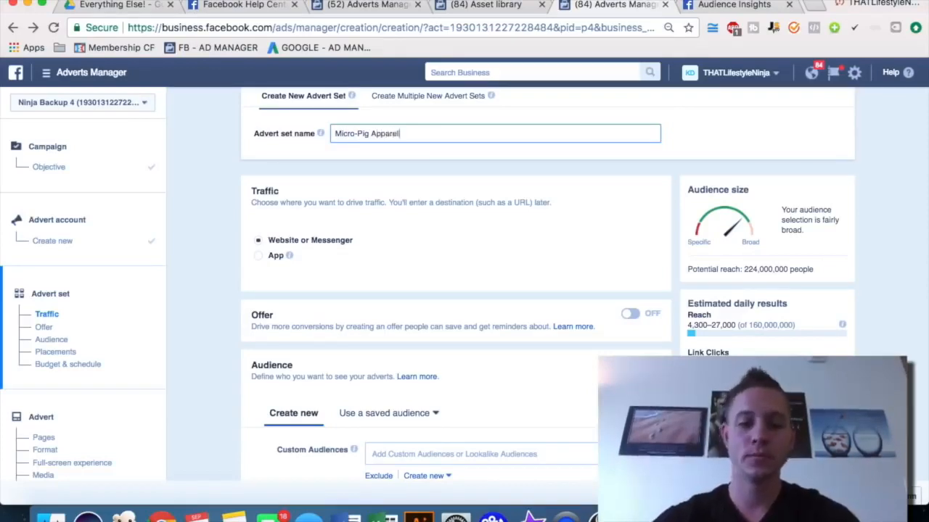
text( Aud)
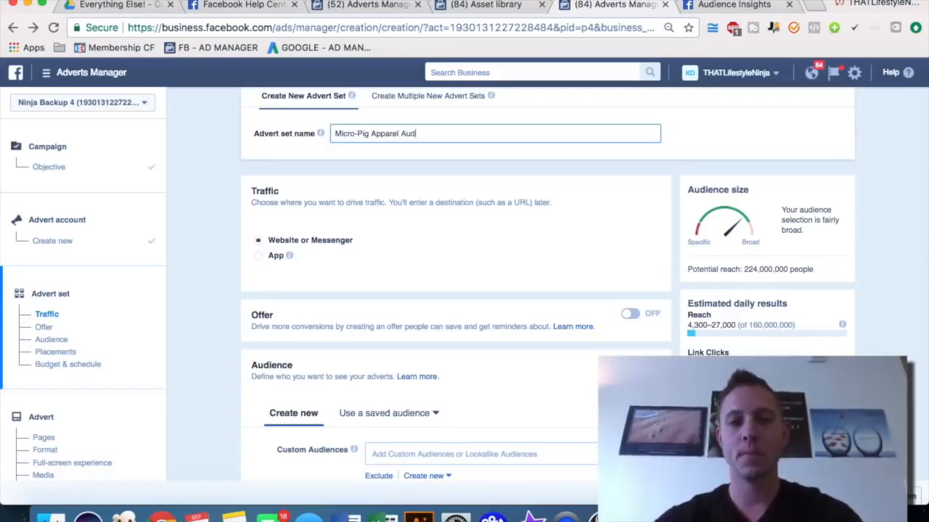
text(ience S Inistagr)
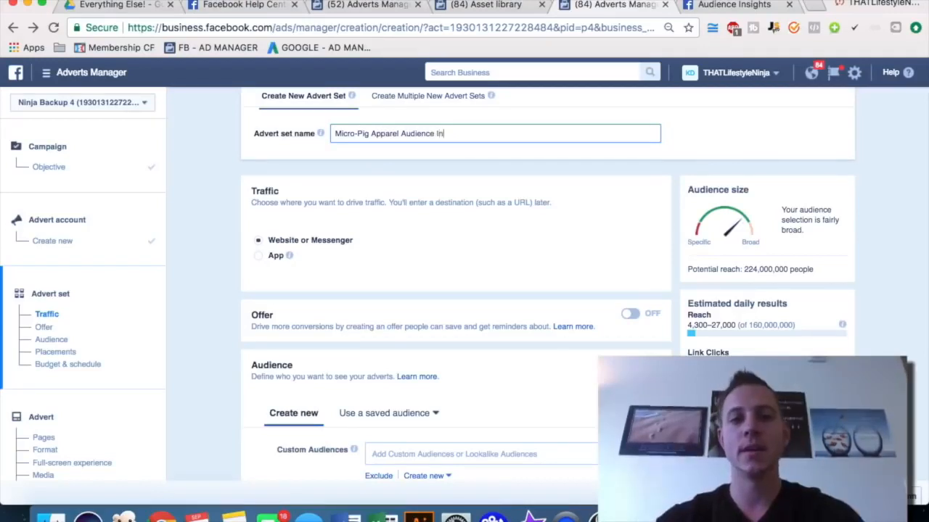
key(BackSpace)
key(BackSpace)
key(BackSpace)
key(BackSpace)
key(BackSpace)
key(BackSpace)
text(sights)
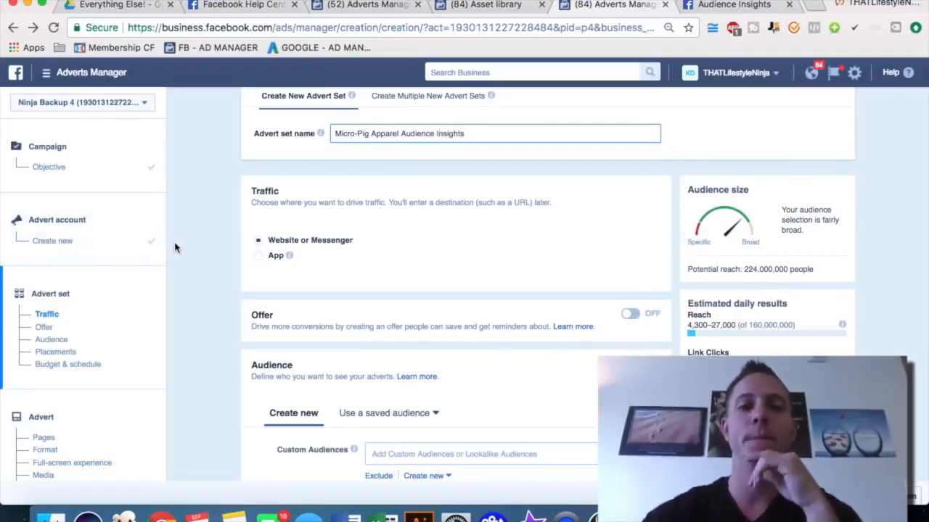
Review the advert set's traffic destination, offer and audience targeting sections
scroll(174, 249, up, 1)
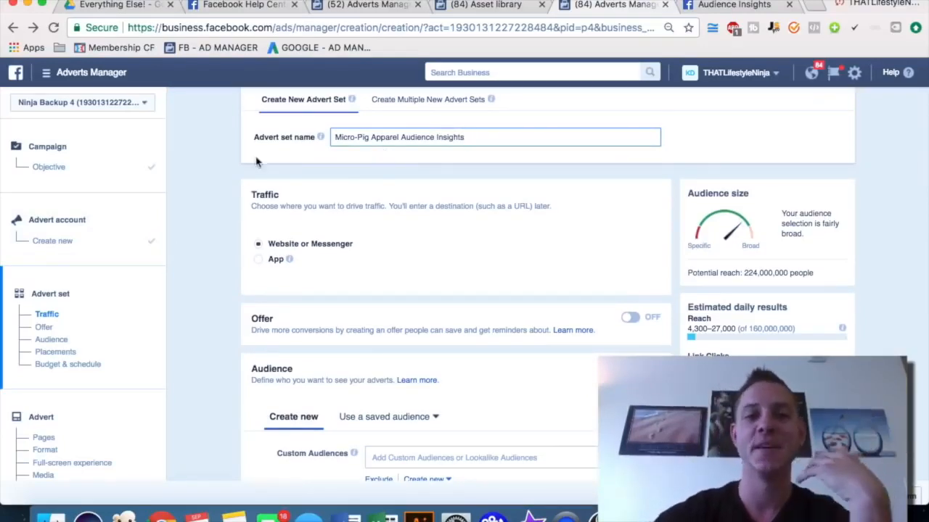
scroll(195, 206, down, 1)
scroll(194, 206, down, 3)
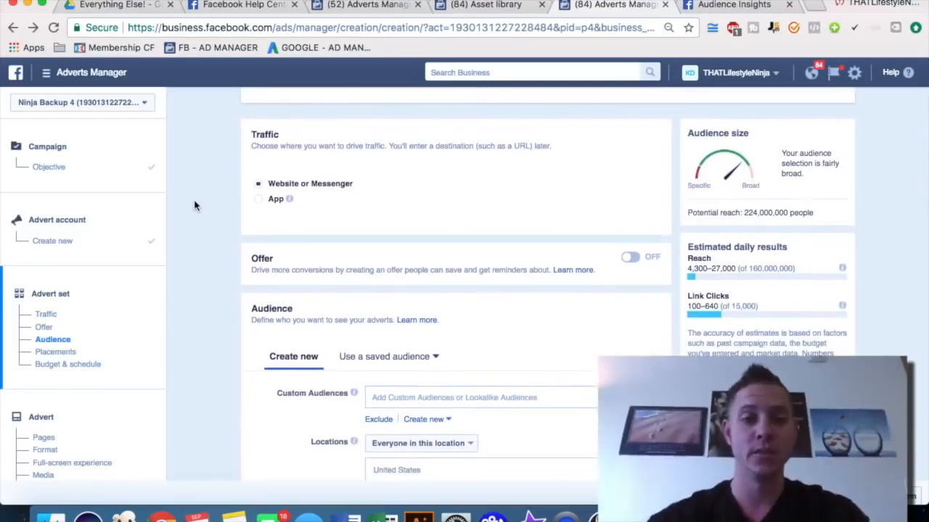
scroll(194, 206, up, 1)
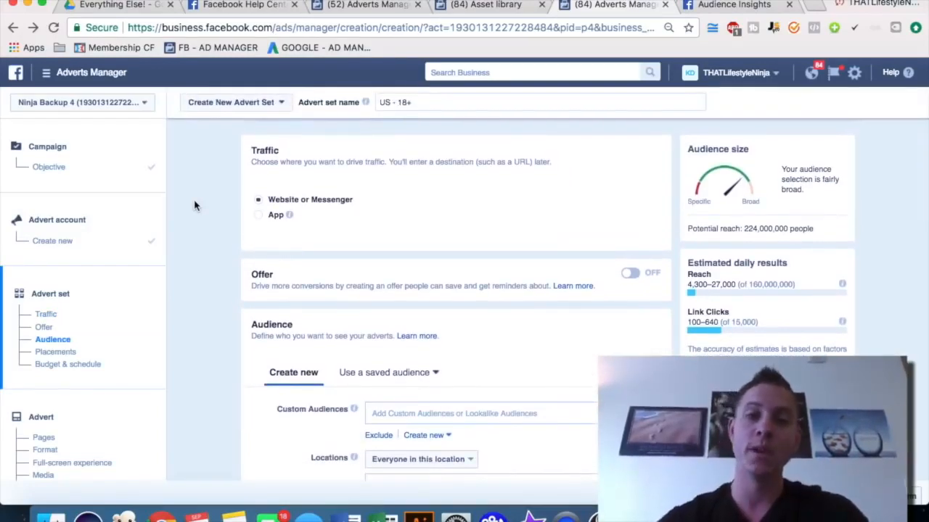
scroll(213, 141, up, 3)
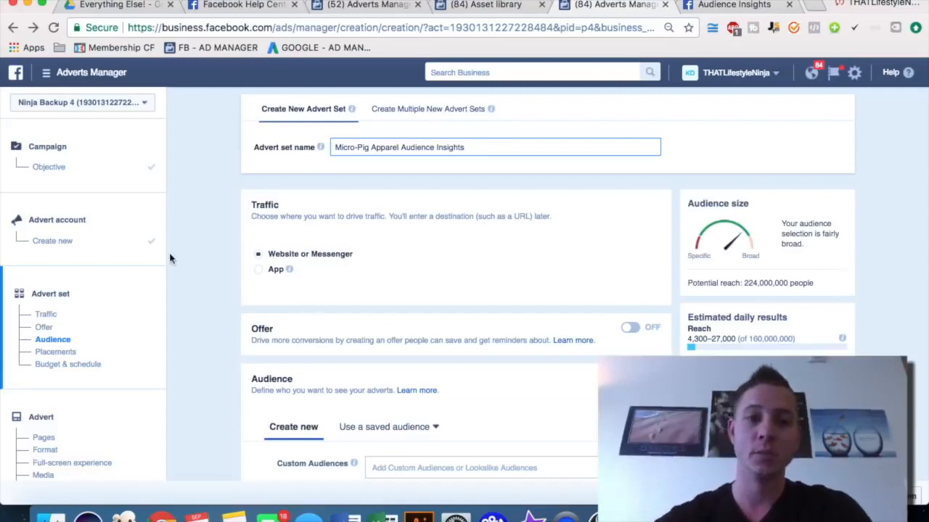
scroll(171, 260, down, 2)
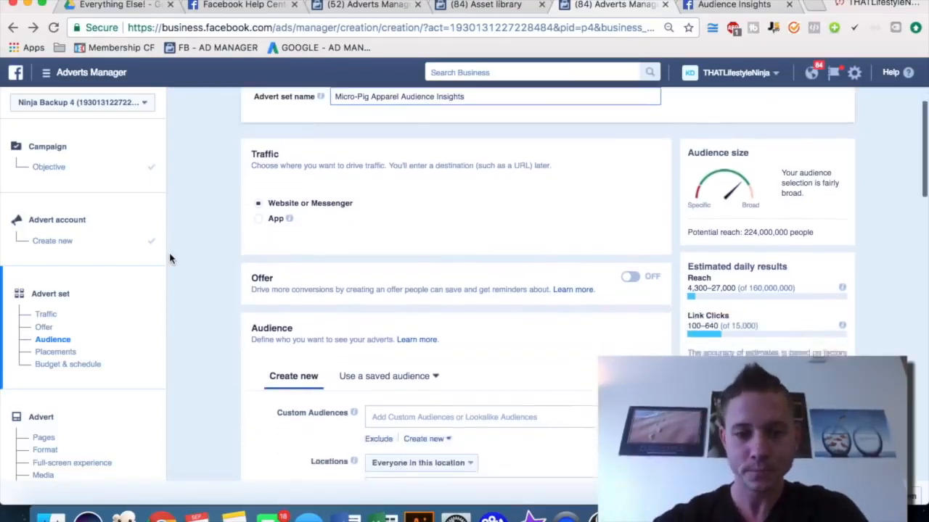
scroll(182, 270, down, 4)
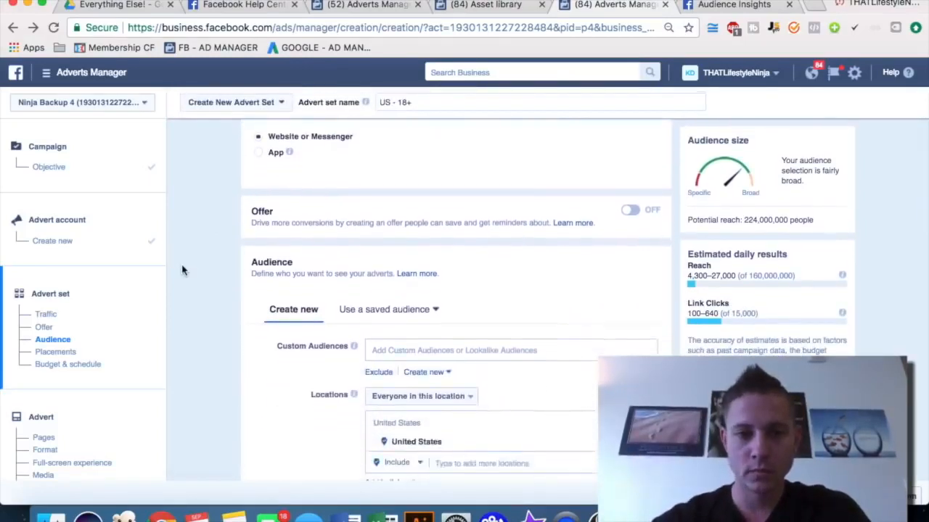
scroll(182, 270, down, 1)
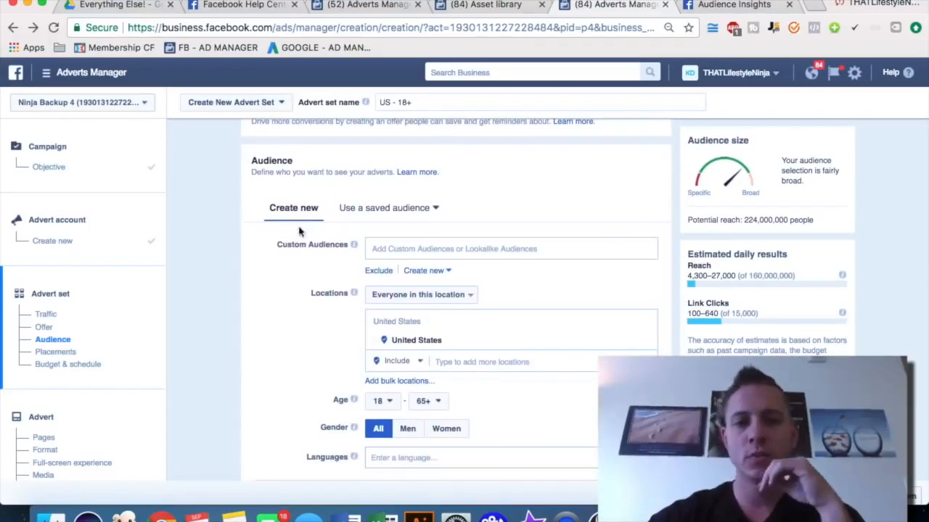
scroll(199, 218, down, 1)
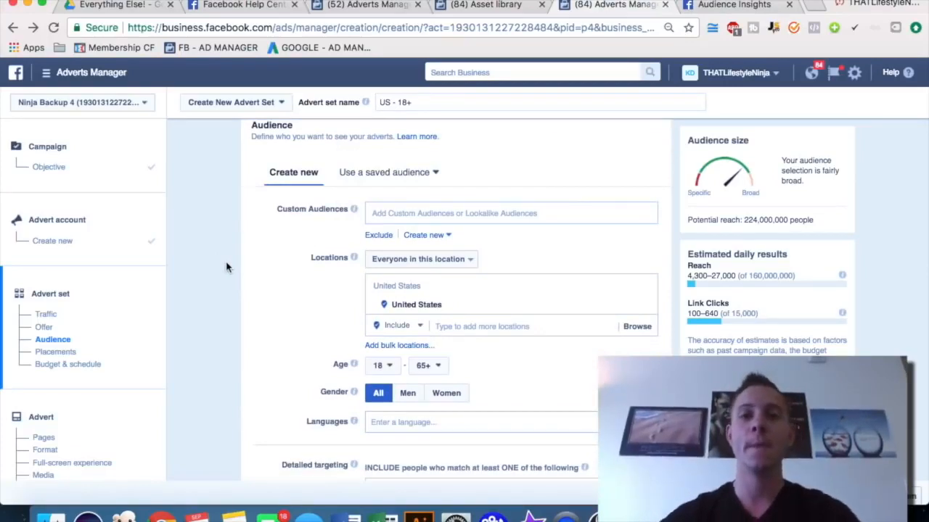
Switch to the Asset library tab and look through the tools menu and the Create Audience options
click(451, 15)
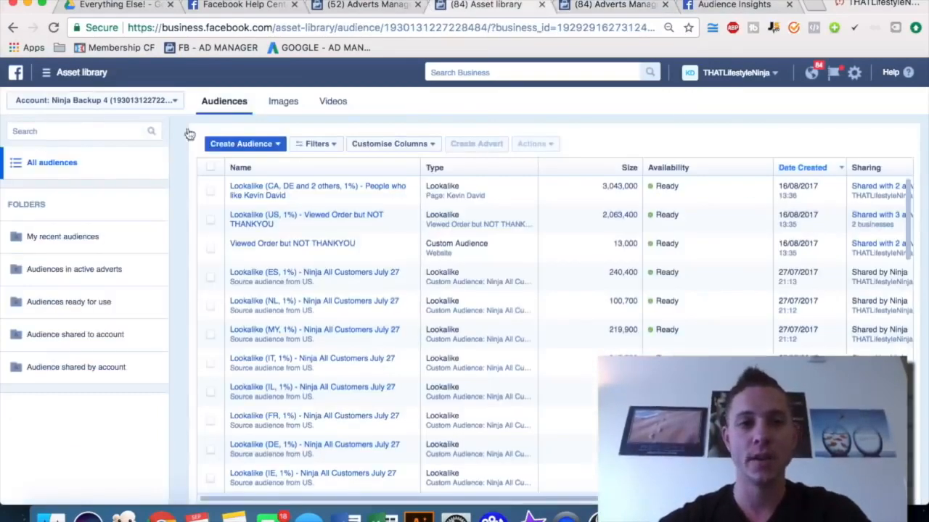
click(48, 75)
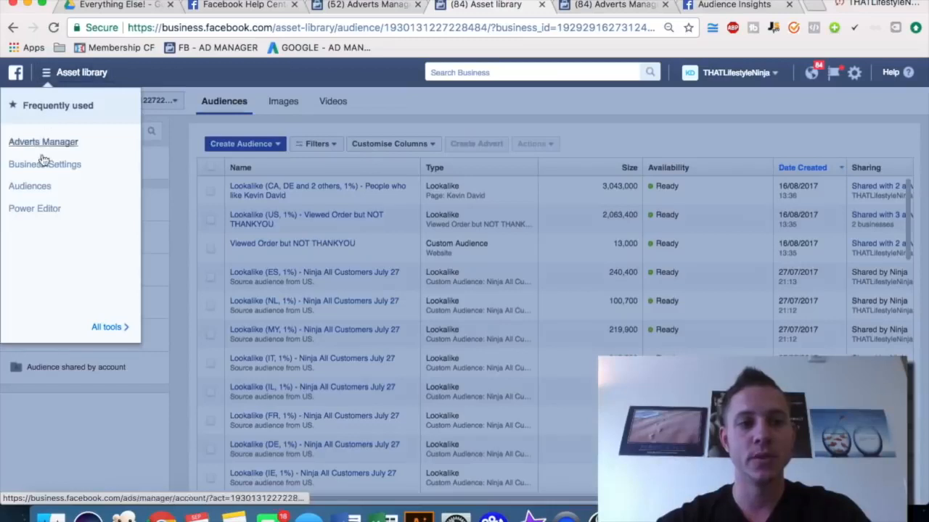
click(403, 108)
click(244, 144)
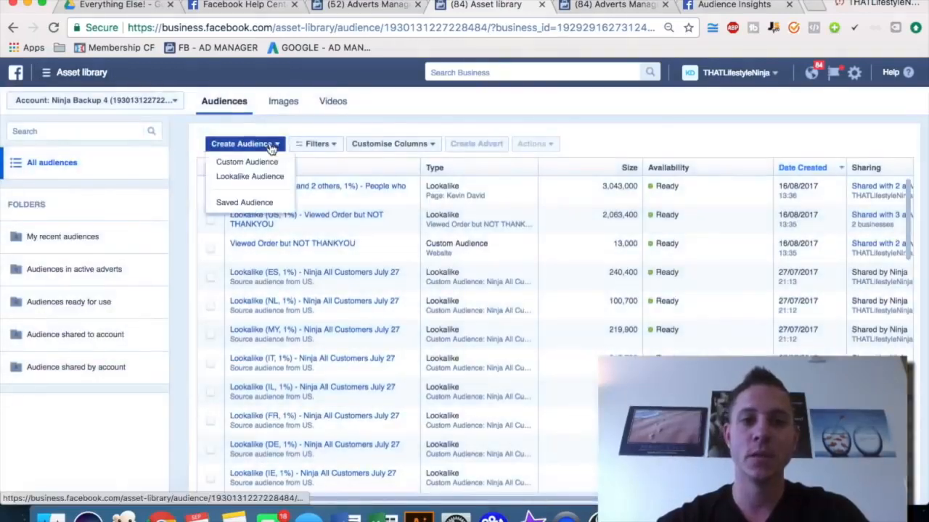
click(400, 106)
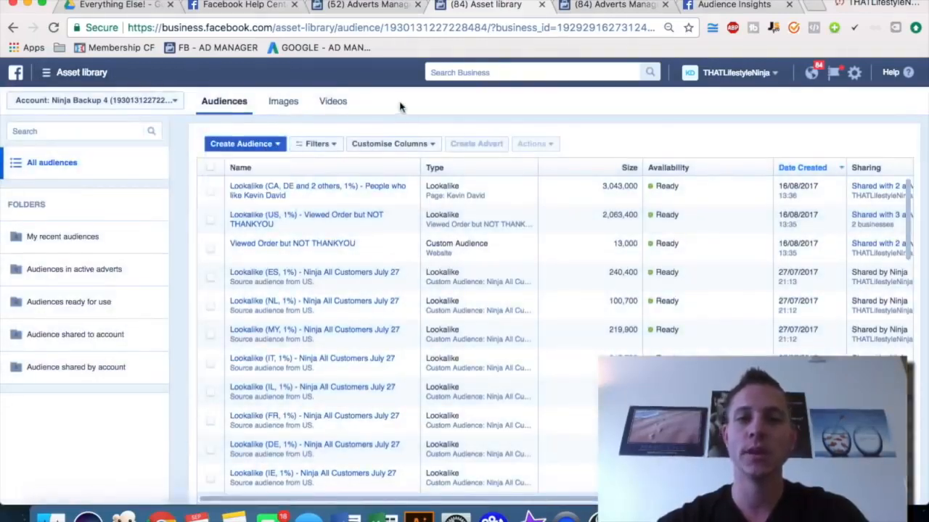
Browse the saved Custom and Lookalike audiences available for the advert set's Custom Audiences field
click(601, 8)
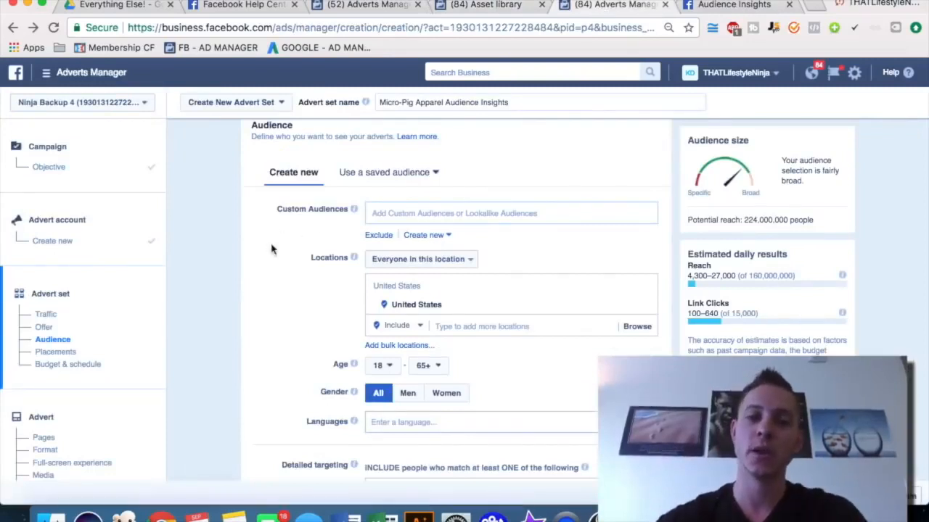
click(384, 213)
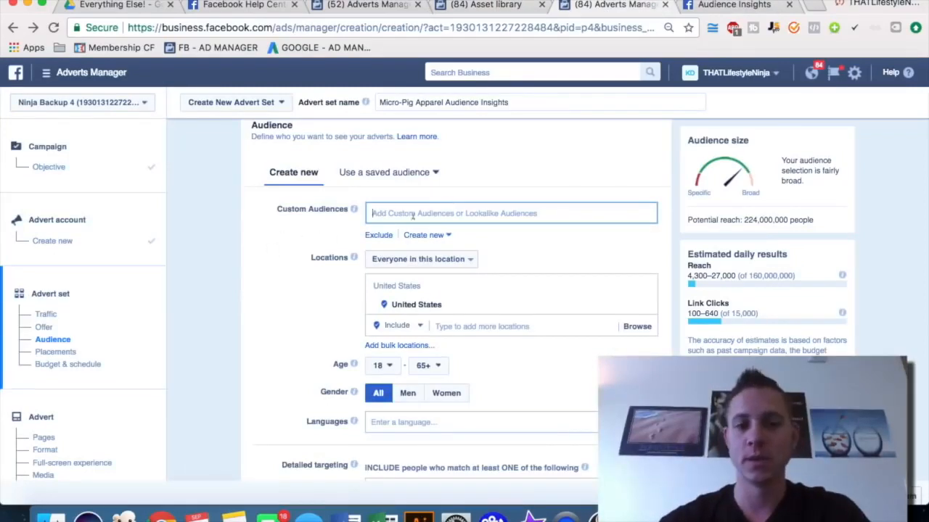
scroll(404, 311, down, 5)
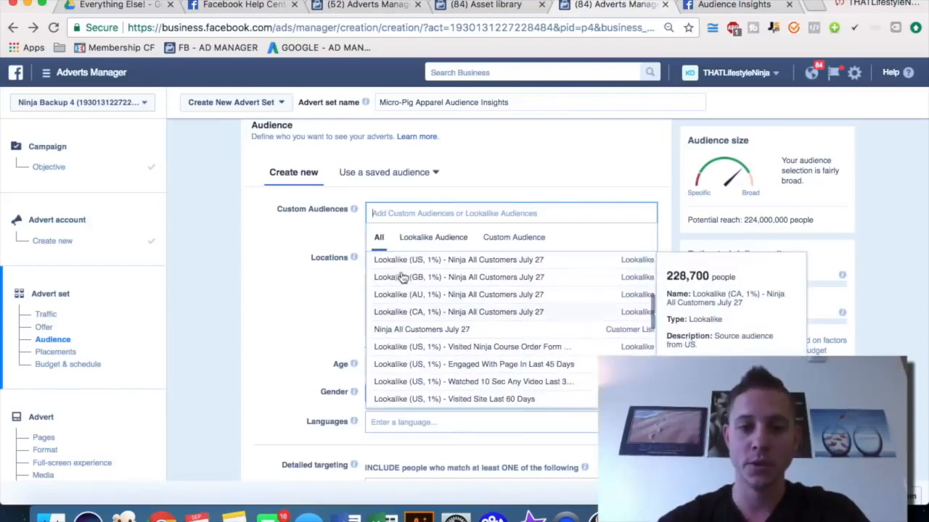
scroll(389, 304, down, 1)
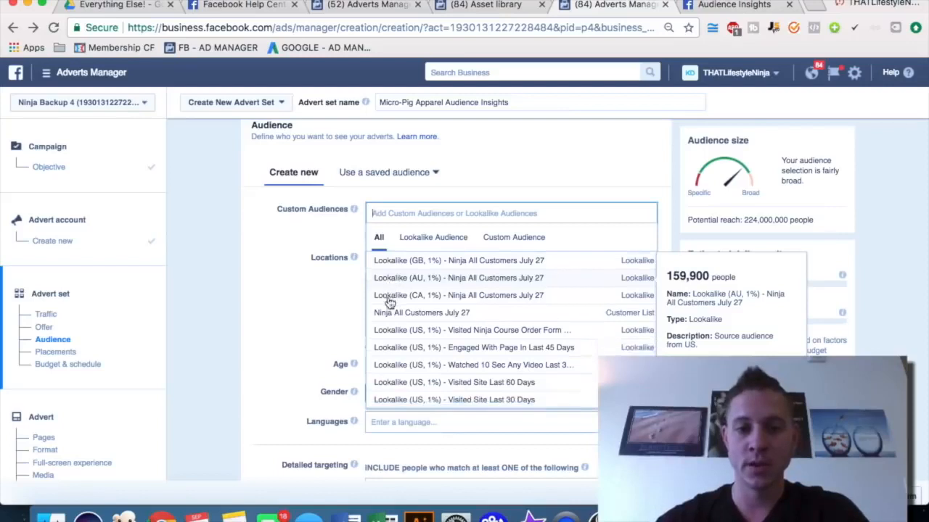
scroll(392, 305, down, 1)
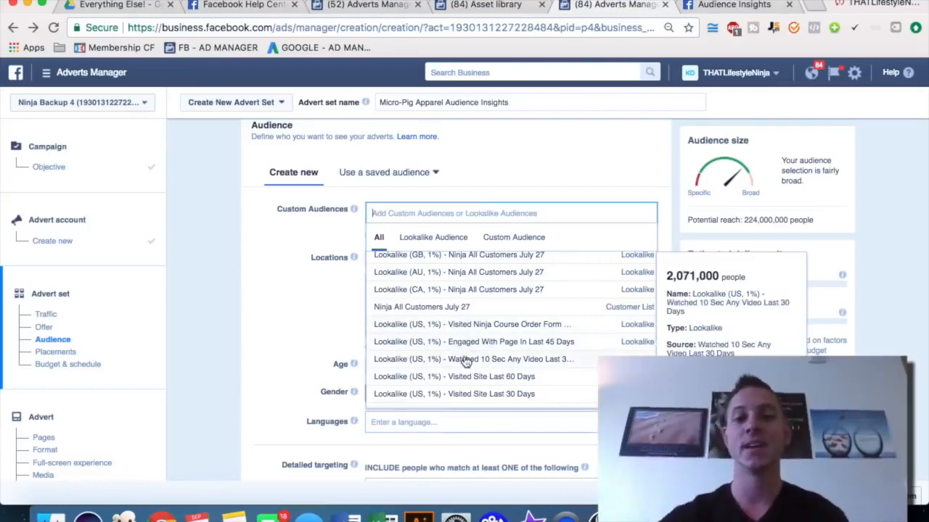
scroll(450, 360, down, 2)
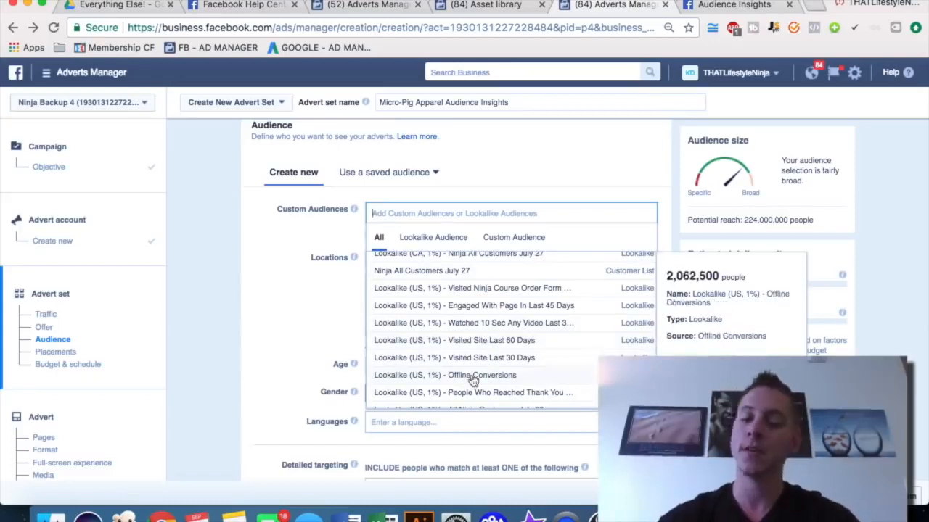
click(533, 159)
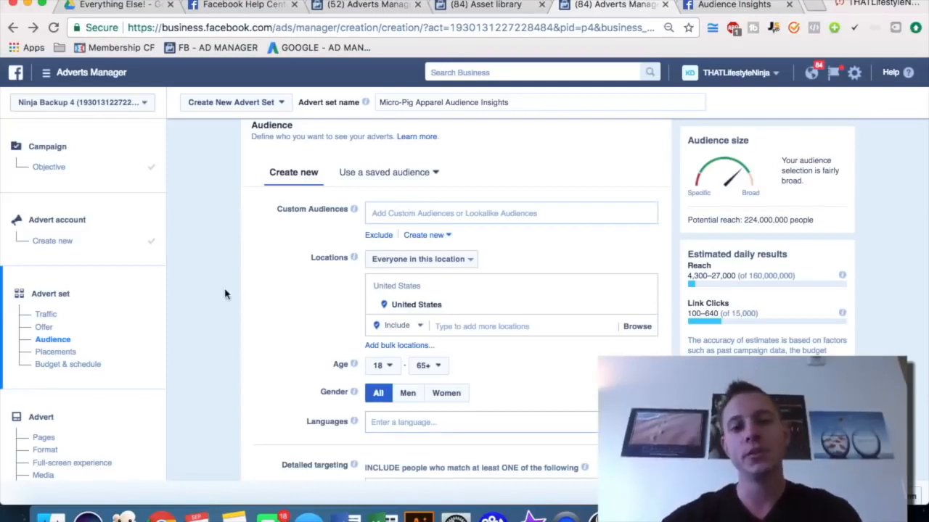
Start an Audience Insights analysis of Everyone on Facebook and show its Demographics data
scroll(225, 294, down, 1)
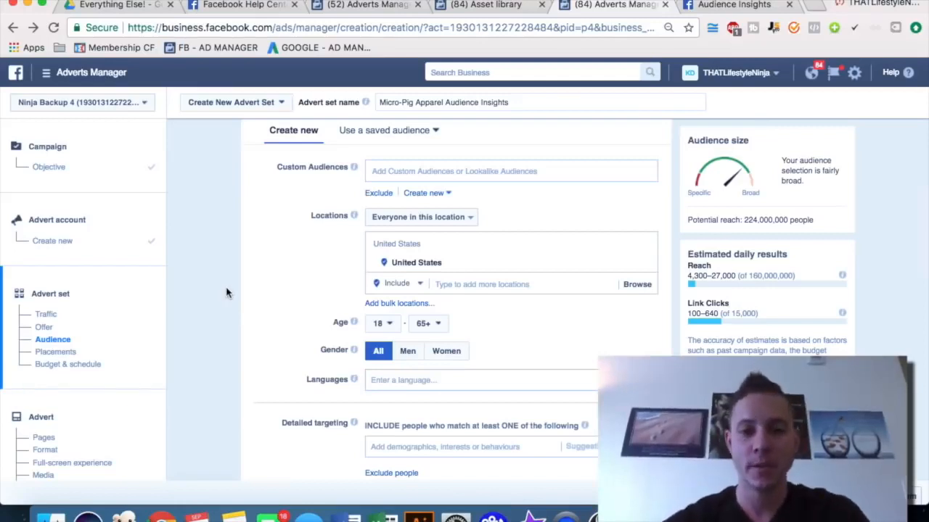
scroll(226, 292, down, 2)
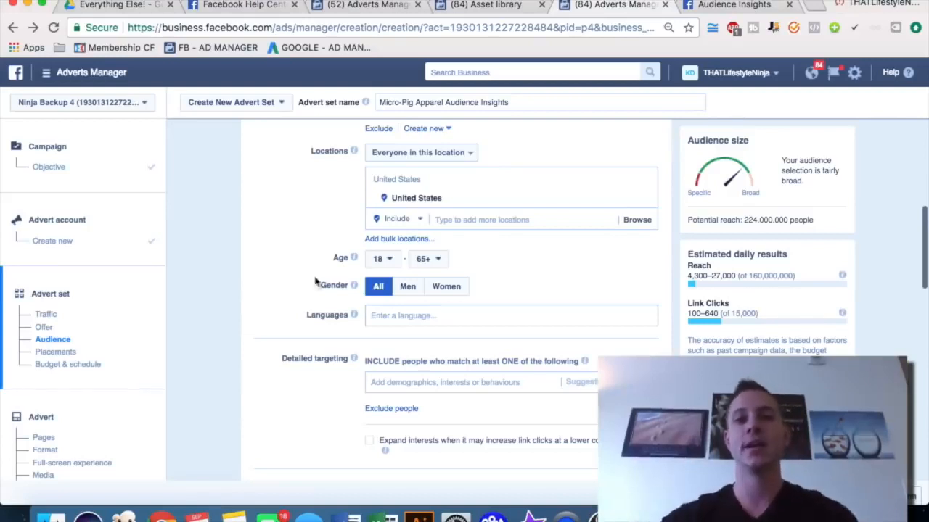
click(727, 6)
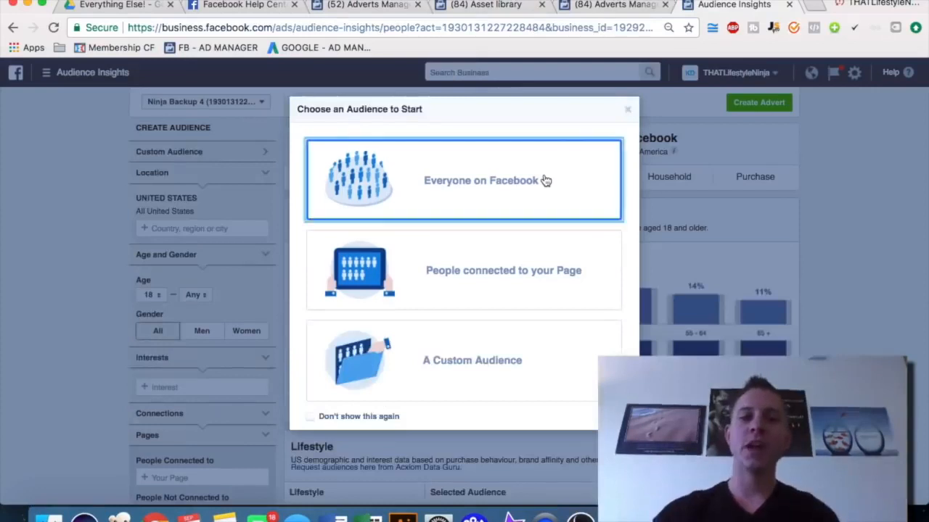
click(544, 180)
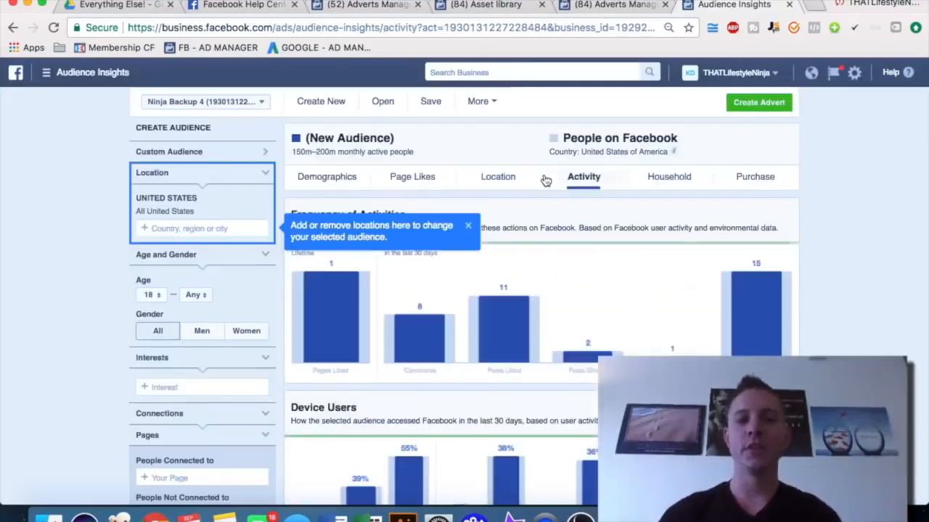
click(316, 182)
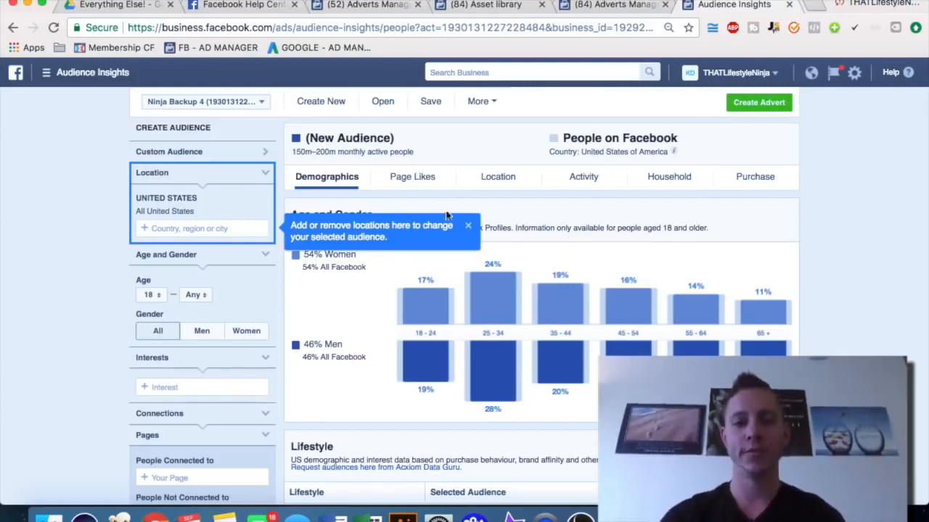
click(467, 225)
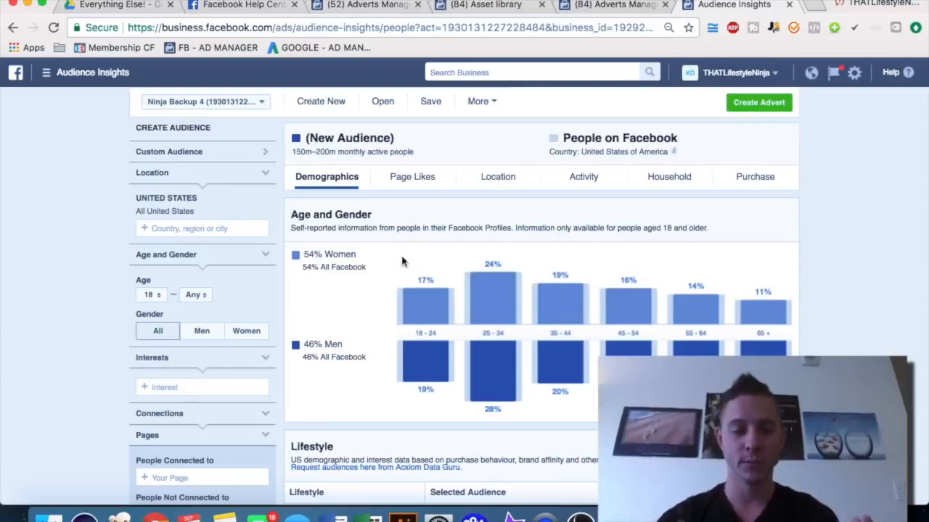
Add Miniature pig as an interest in the Audience Insights audience
scroll(90, 210, down, 1)
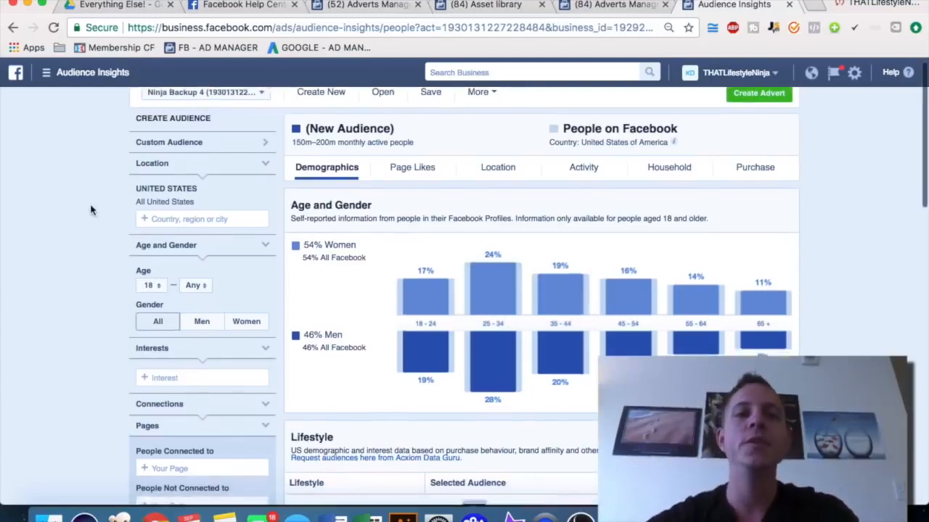
scroll(91, 210, up, 1)
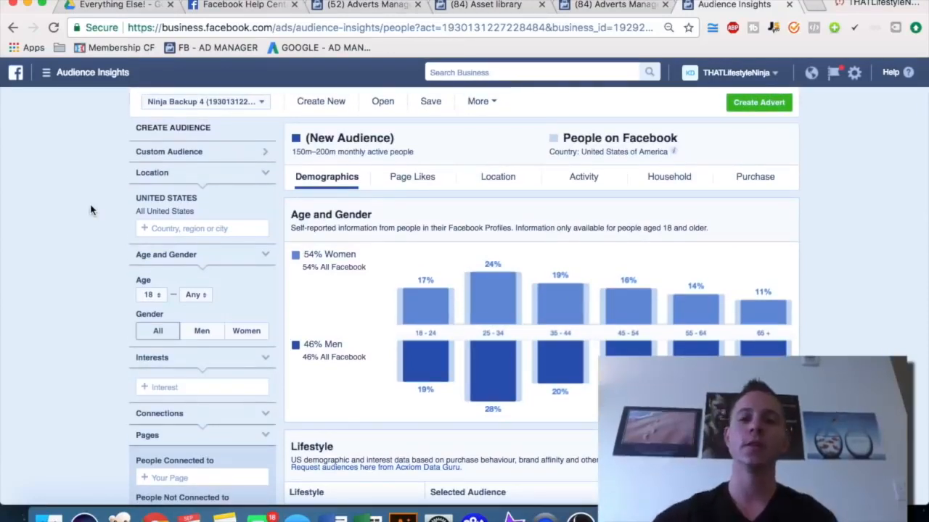
scroll(82, 287, down, 2)
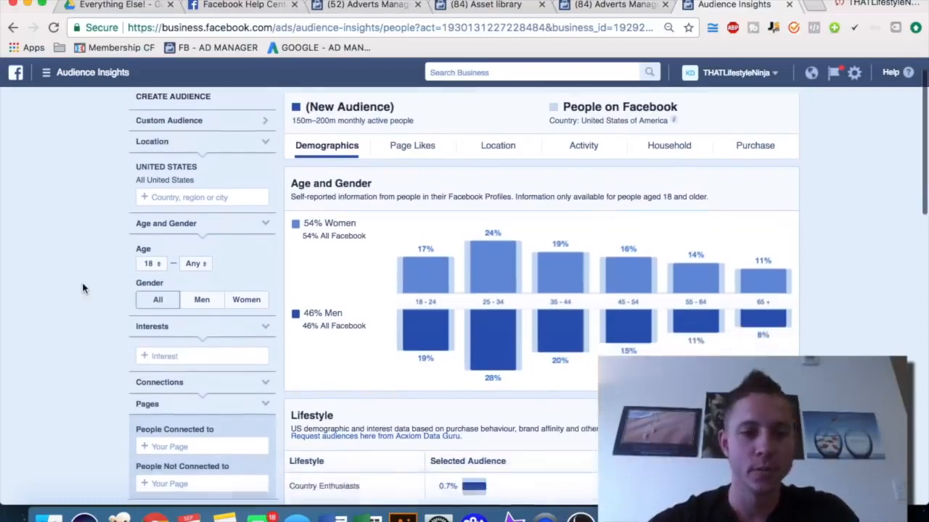
scroll(87, 289, down, 1)
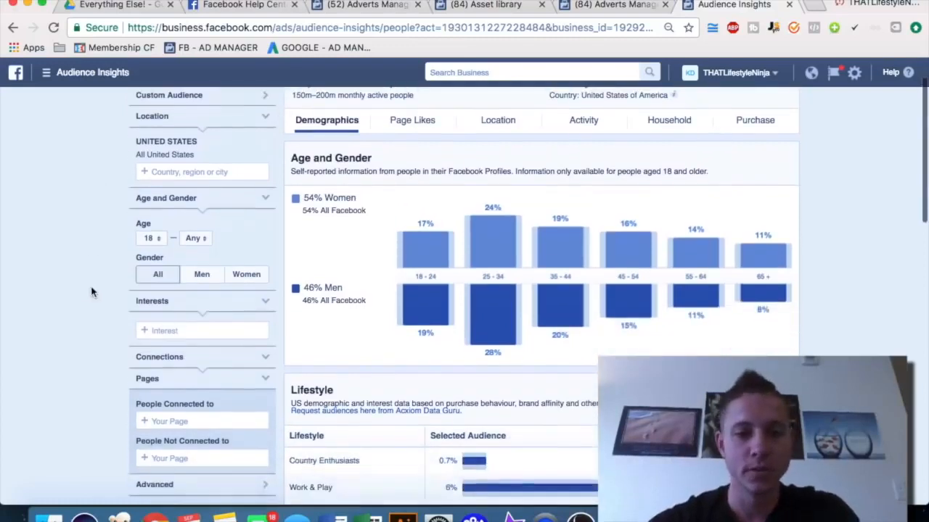
click(174, 329)
text(micro pig)
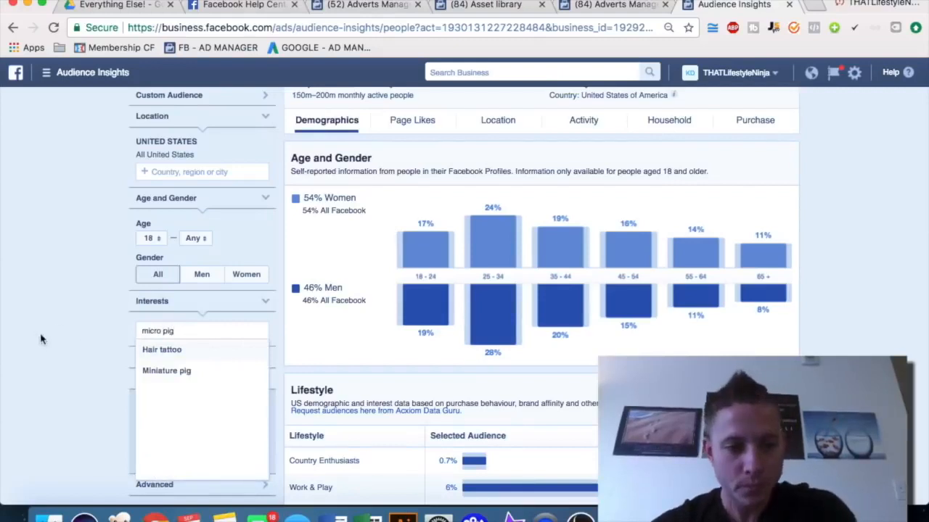
click(160, 371)
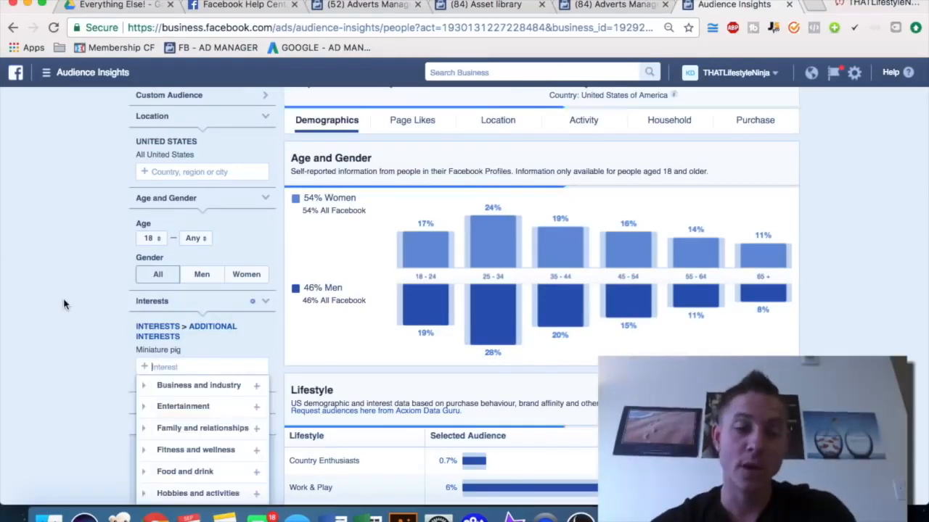
scroll(74, 306, up, 2)
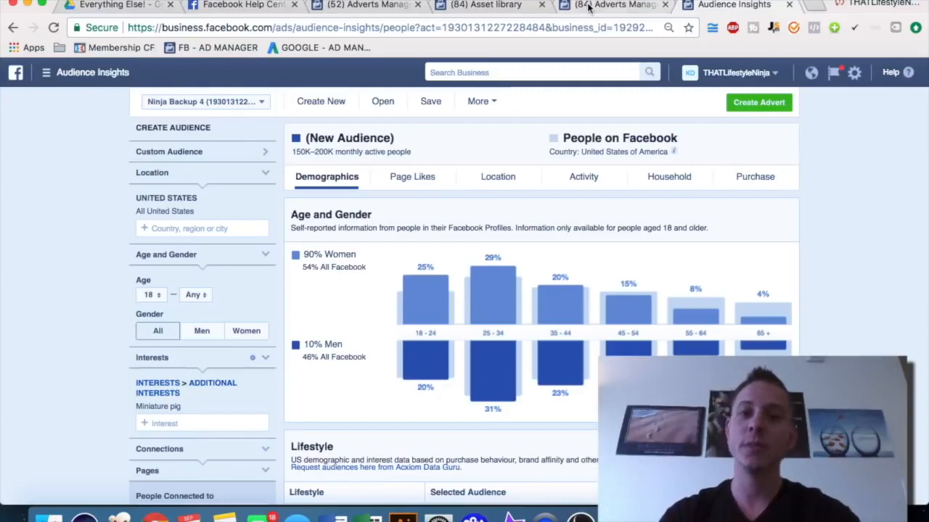
Set the advert set's gender targeting to Women
click(613, 5)
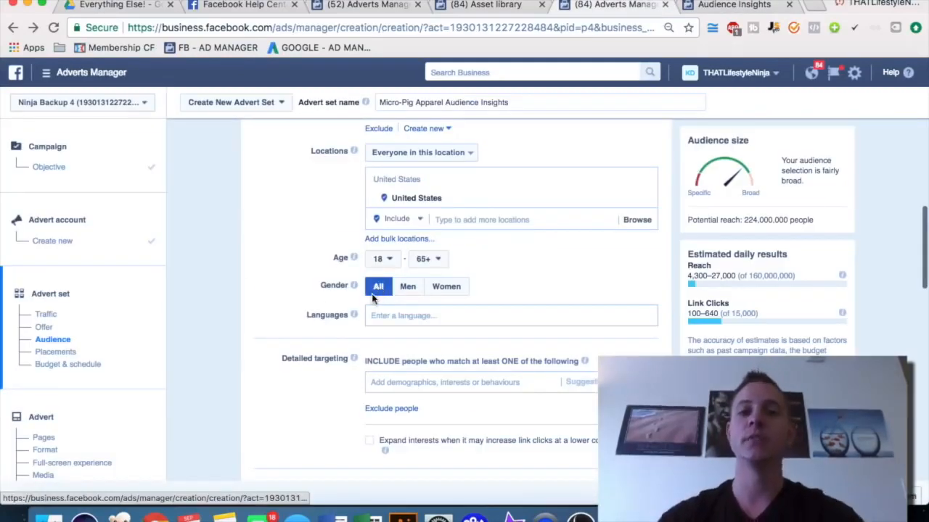
click(457, 291)
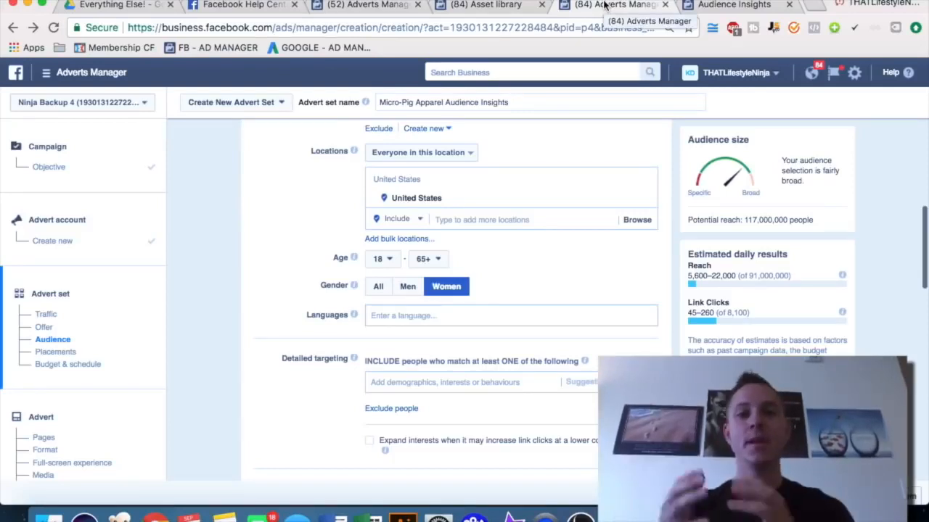
Examine the top towns and cities for the Miniature pig audience in Audience Insights
click(717, 6)
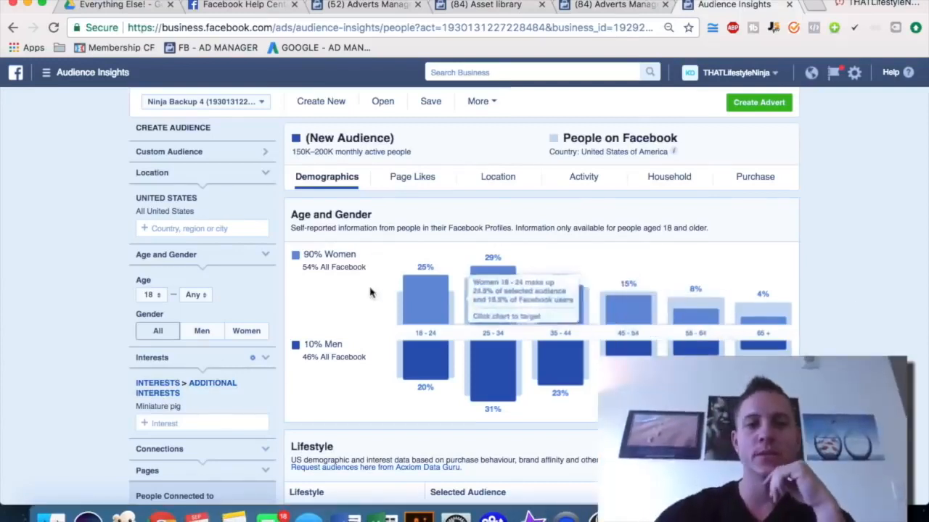
click(499, 186)
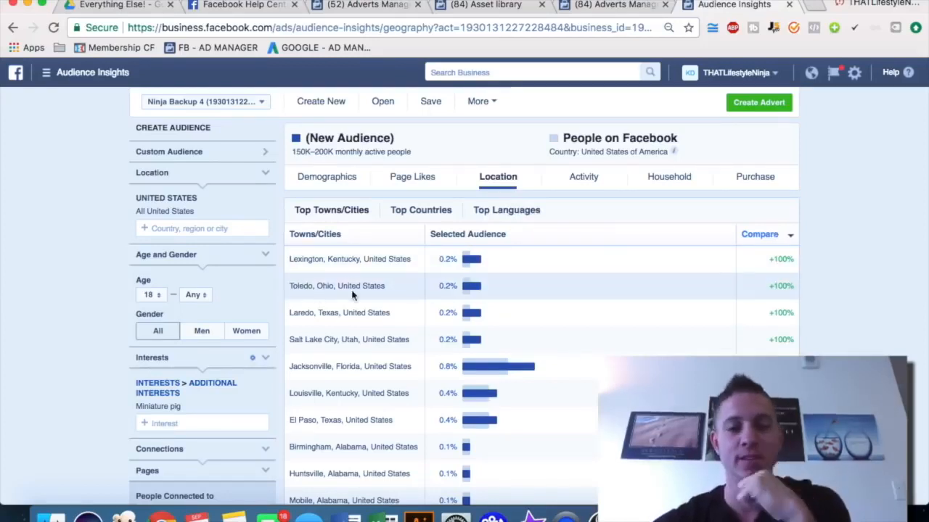
Replace the advert set's United States location with Lexington, Kentucky
click(617, 6)
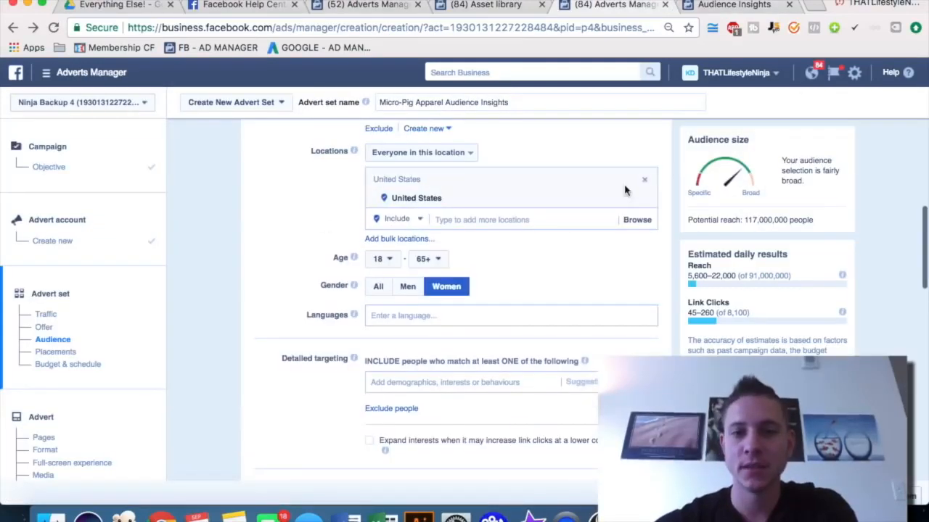
click(645, 201)
click(475, 180)
text(lexington)
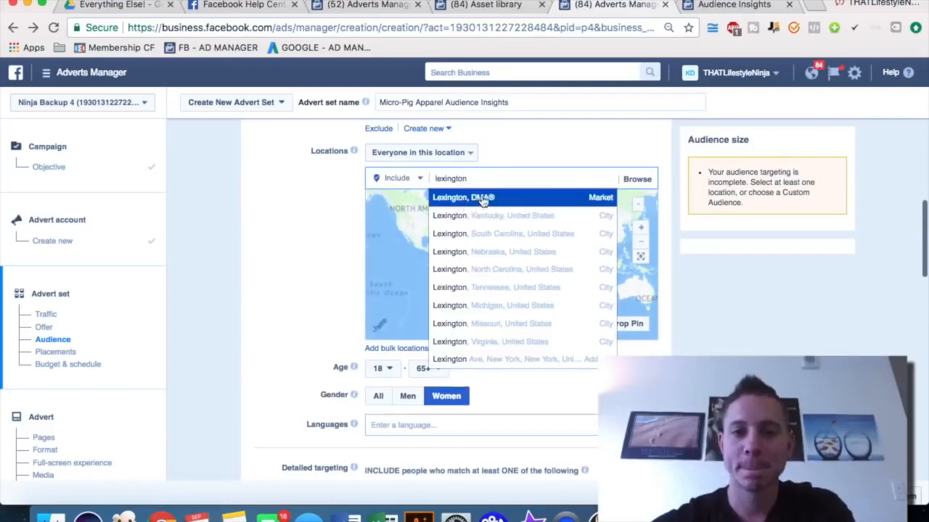
click(499, 216)
Review the Location and Activity data for the Miniature pig audience in Audience Insights
click(729, 6)
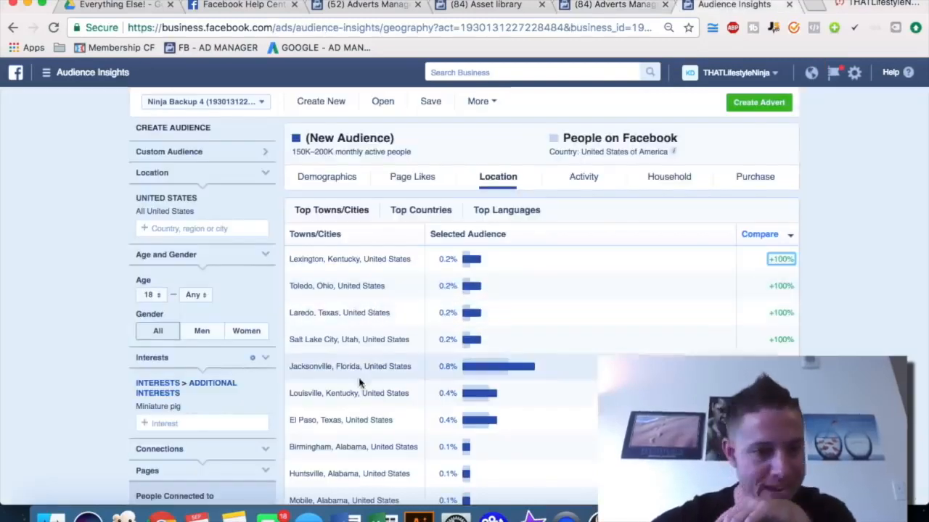
scroll(382, 385, down, 3)
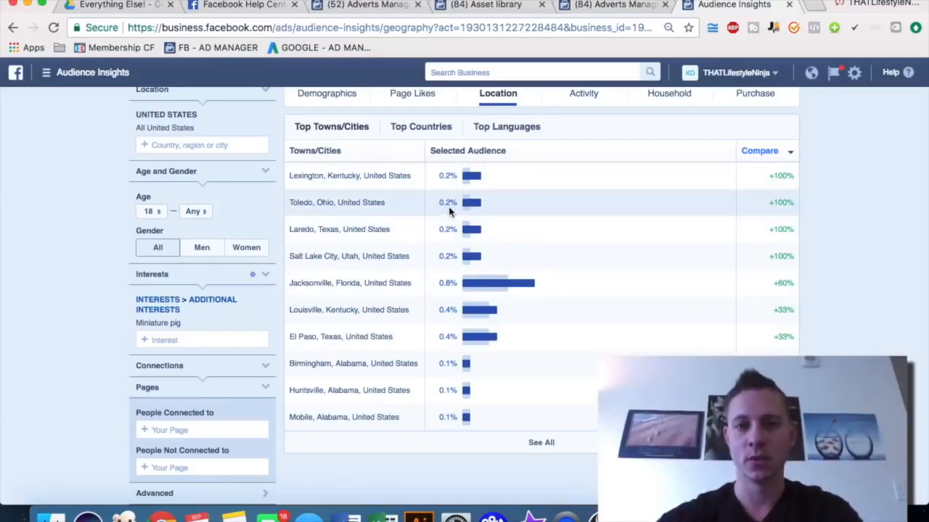
scroll(551, 127, up, 1)
click(581, 130)
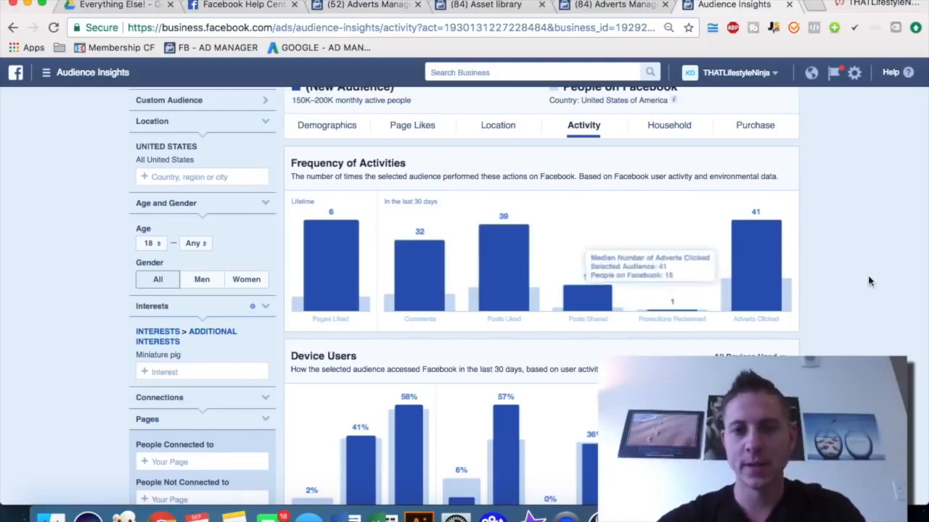
scroll(849, 294, down, 1)
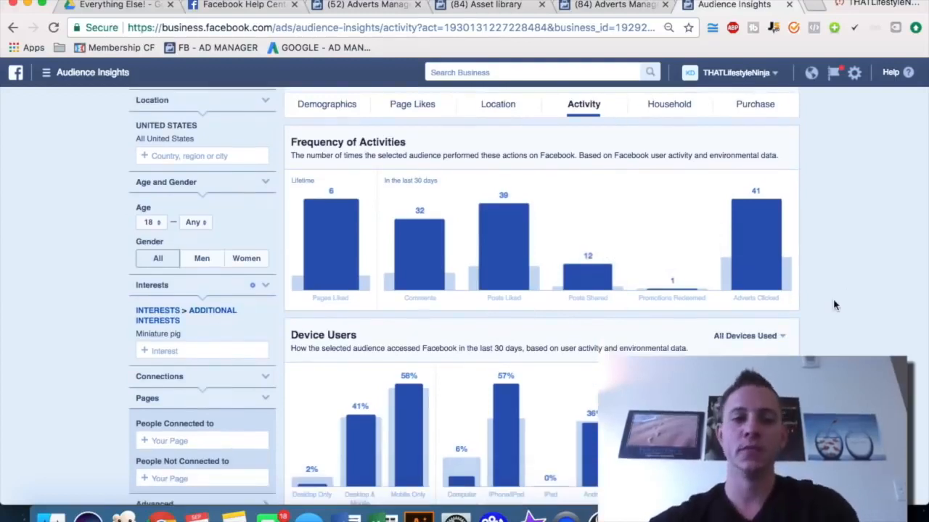
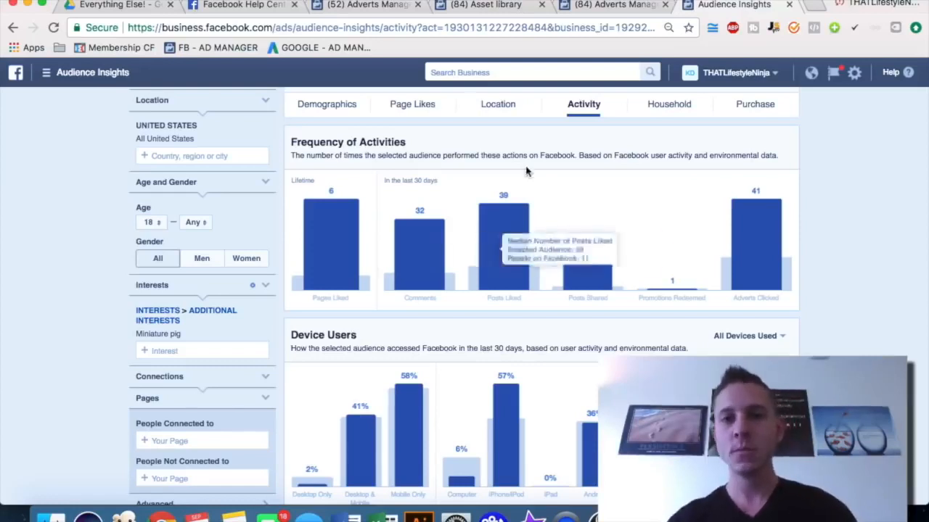
Examine the Household data for the Miniature pig audience in Audience Insights
click(661, 108)
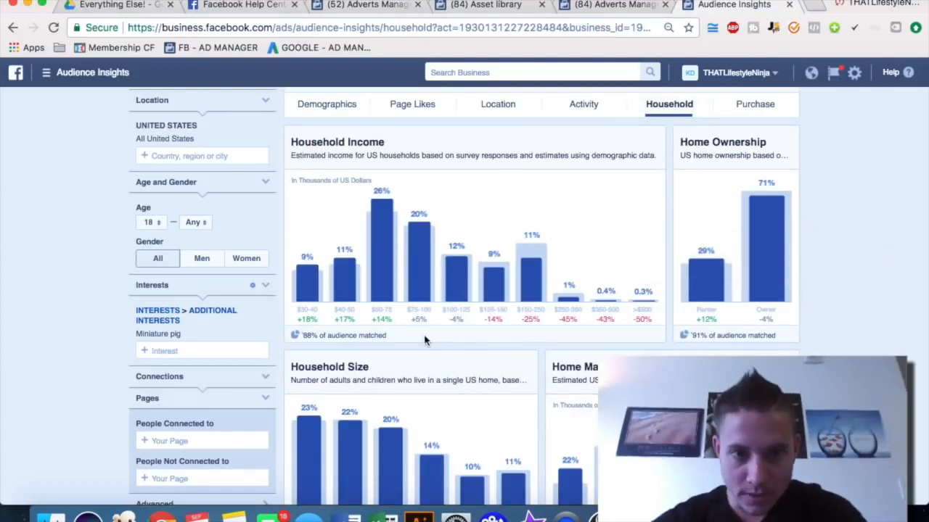
mouse_move(380, 315)
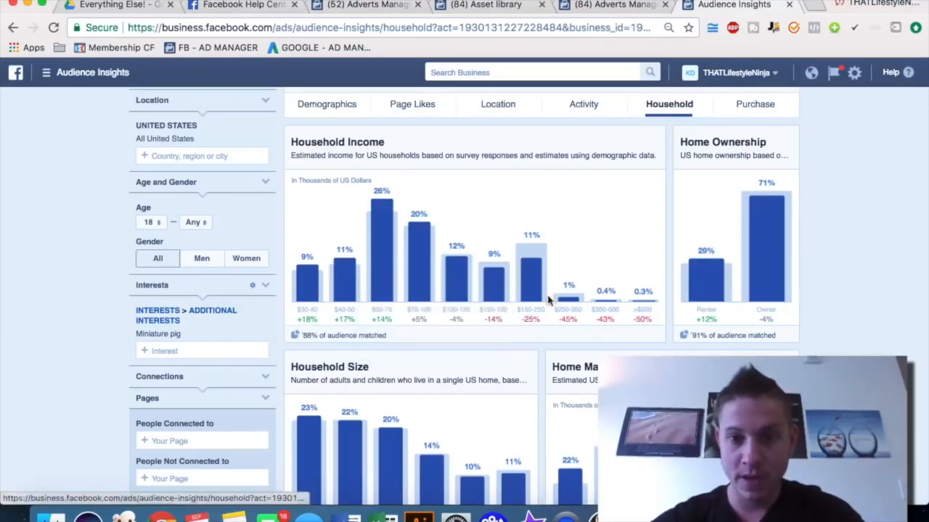
mouse_move(530, 247)
mouse_move(531, 318)
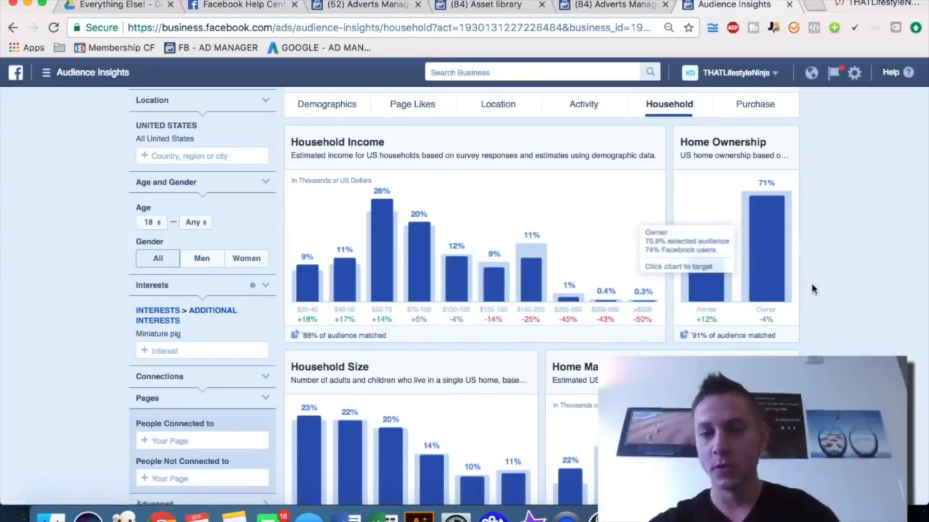
scroll(813, 288, down, 3)
scroll(812, 290, up, 3)
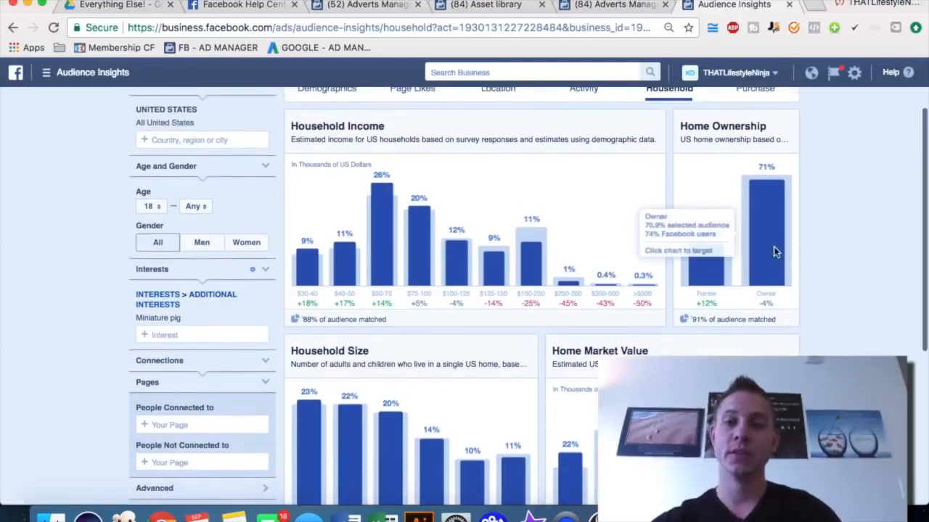
Add Homeowners from Home Ownership demographics to the advert set's detailed targeting, removing the accidentally added Renters
click(586, 9)
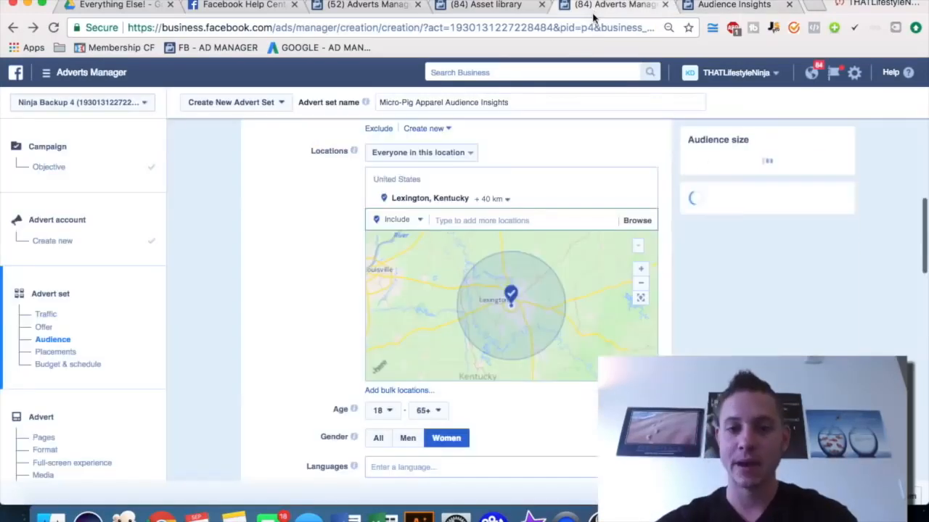
scroll(307, 280, down, 6)
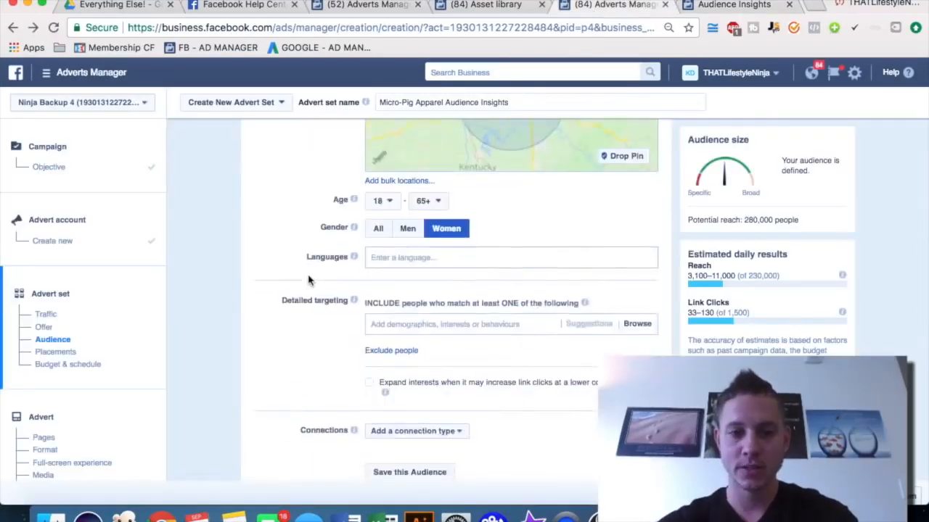
click(388, 310)
text(own)
key(BackSpace)
key(BackSpace)
text(home)
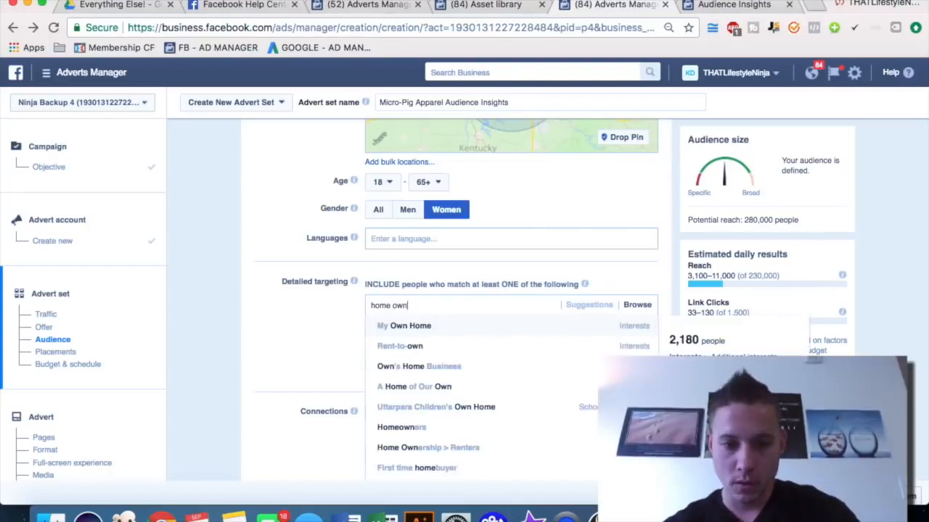
click(428, 445)
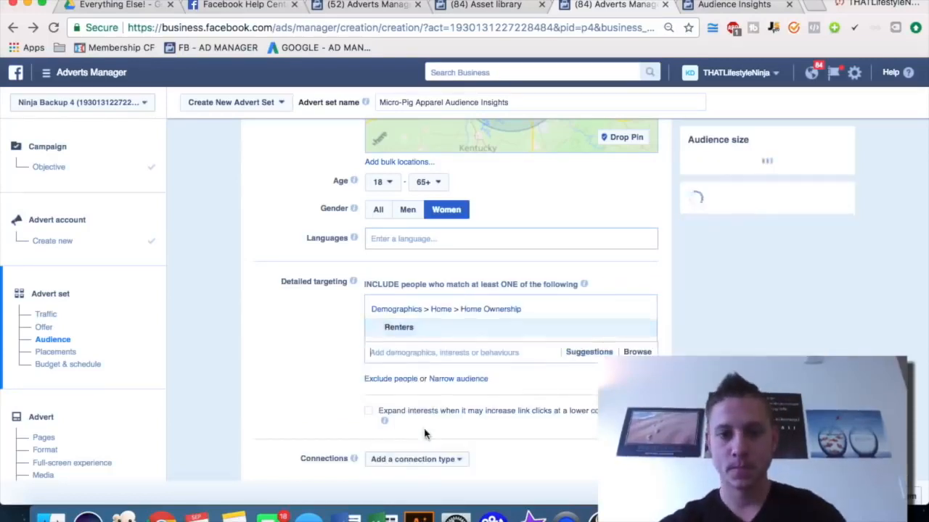
click(639, 331)
click(484, 301)
text(homeowner)
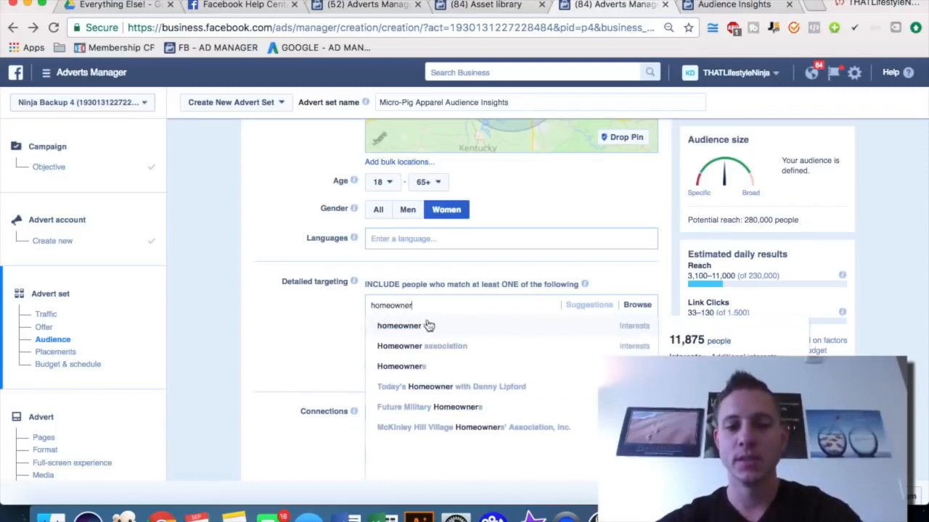
click(441, 373)
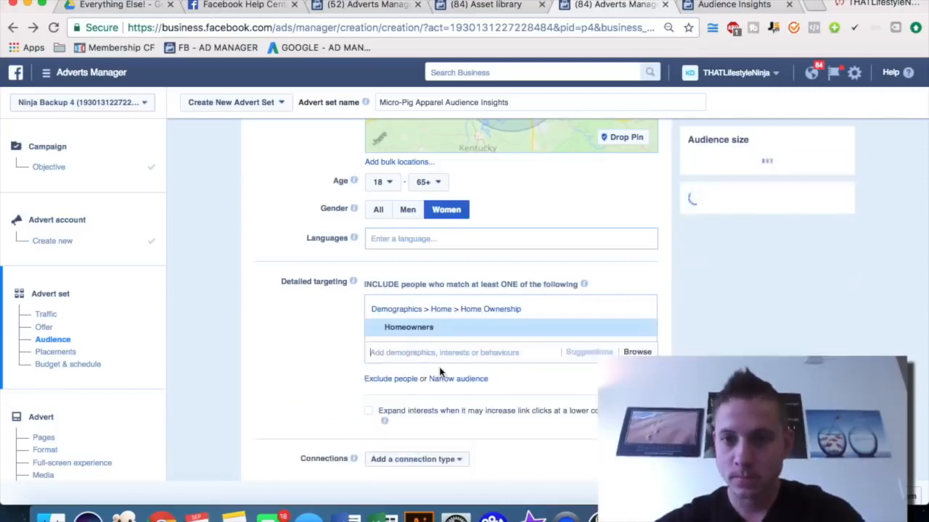
Review the Household Income, Home Ownership, Household Size and Home Market Value charts in Audience Insights
click(729, 5)
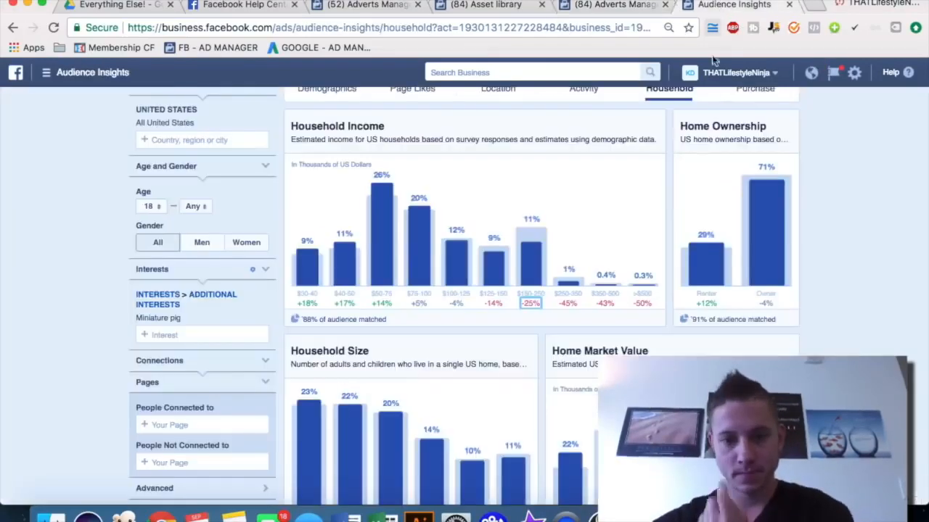
mouse_move(772, 196)
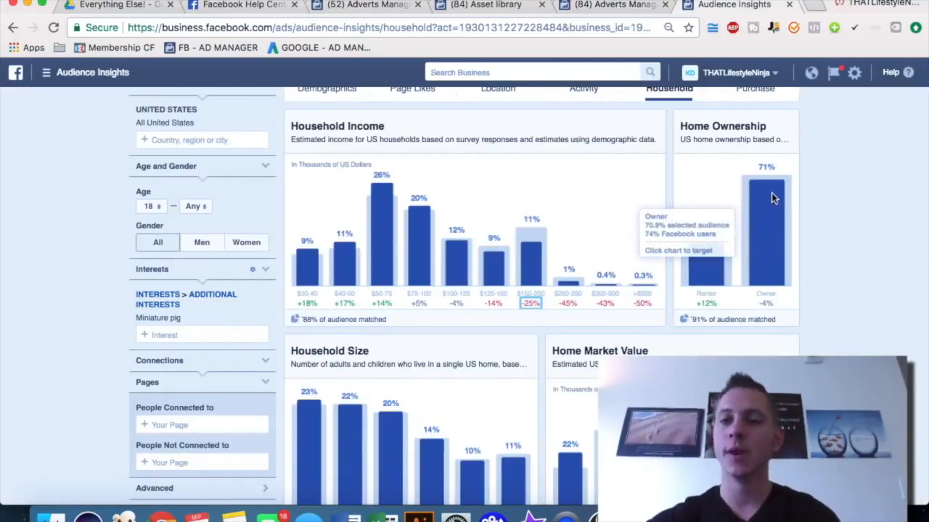
scroll(831, 272, down, 2)
scroll(830, 272, down, 3)
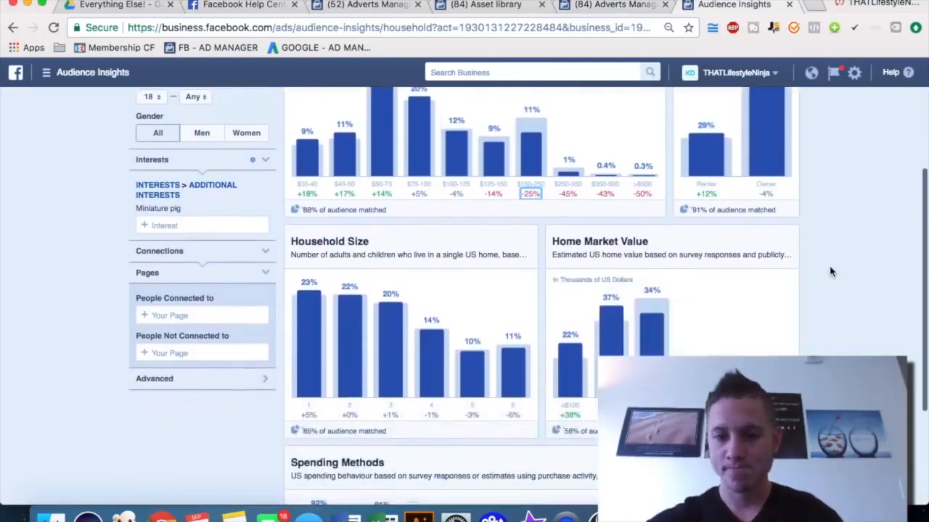
scroll(564, 376, down, 1)
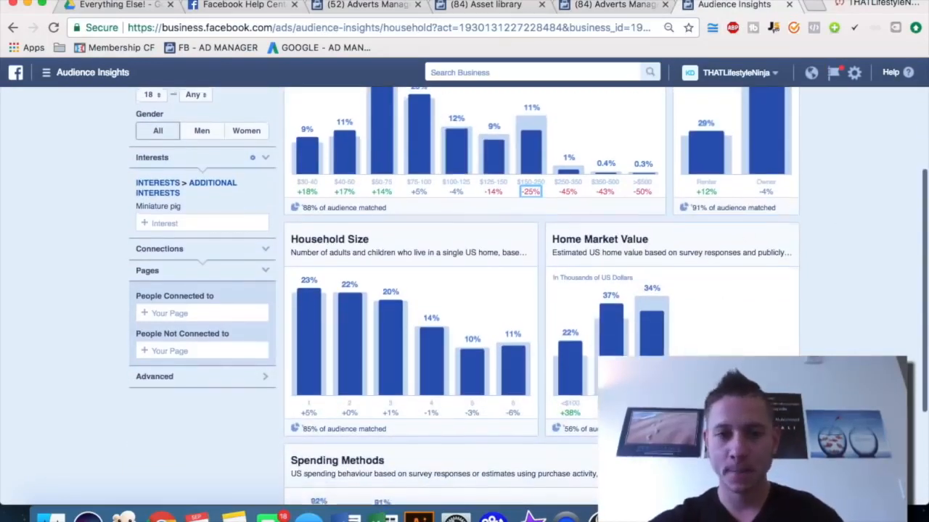
scroll(377, 363, up, 3)
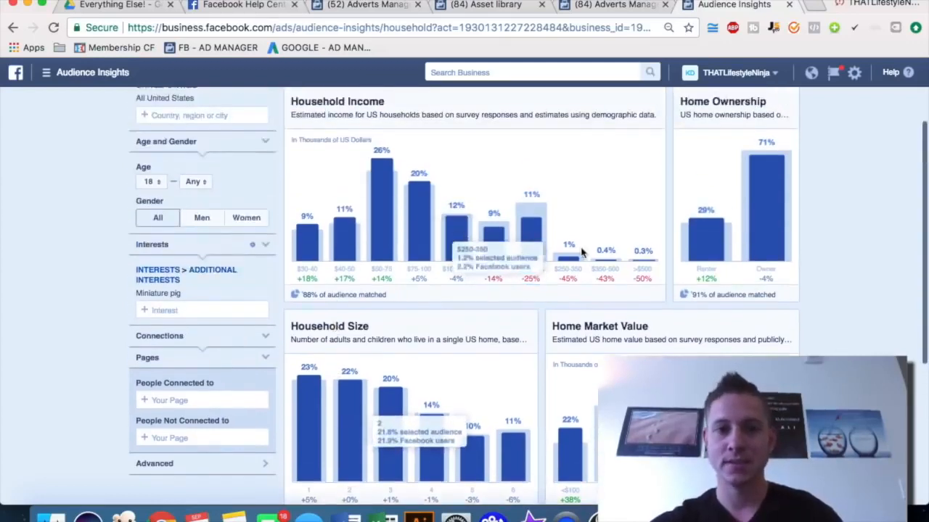
scroll(507, 254, down, 4)
scroll(508, 254, down, 3)
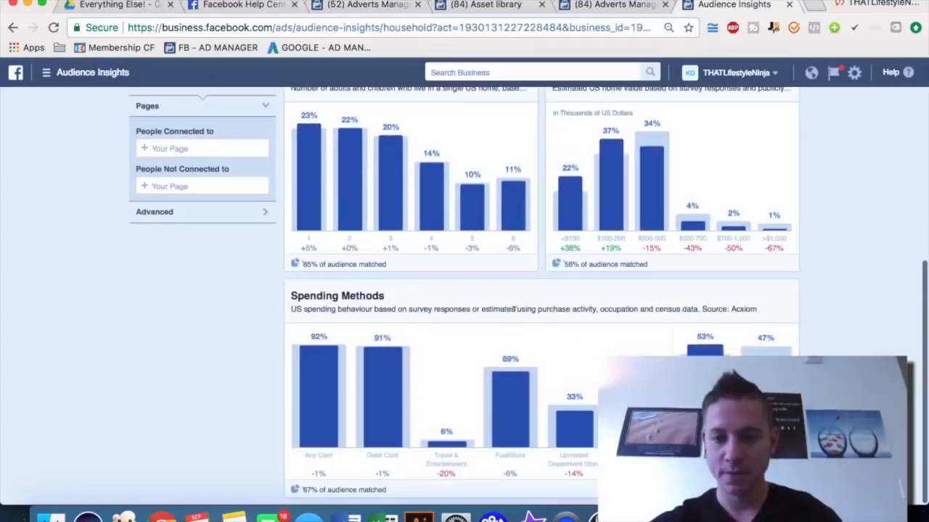
scroll(517, 318, up, 9)
scroll(511, 290, up, 1)
Examine the Purchase data for the Miniature pig audience in Audience Insights
click(753, 181)
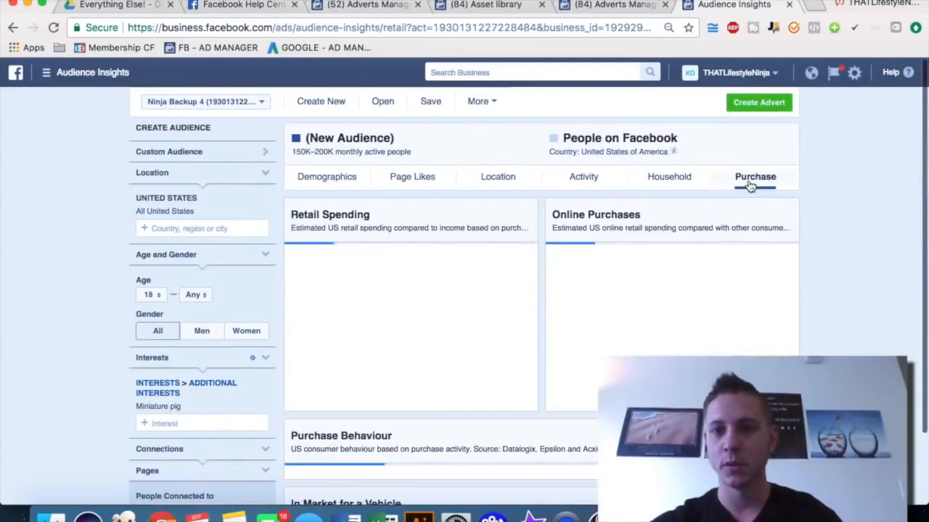
scroll(871, 281, down, 3)
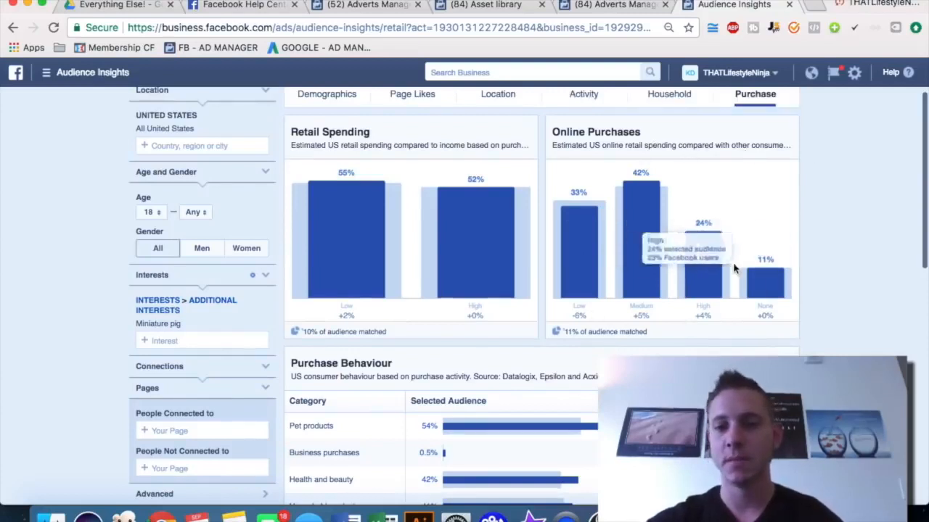
scroll(797, 269, down, 3)
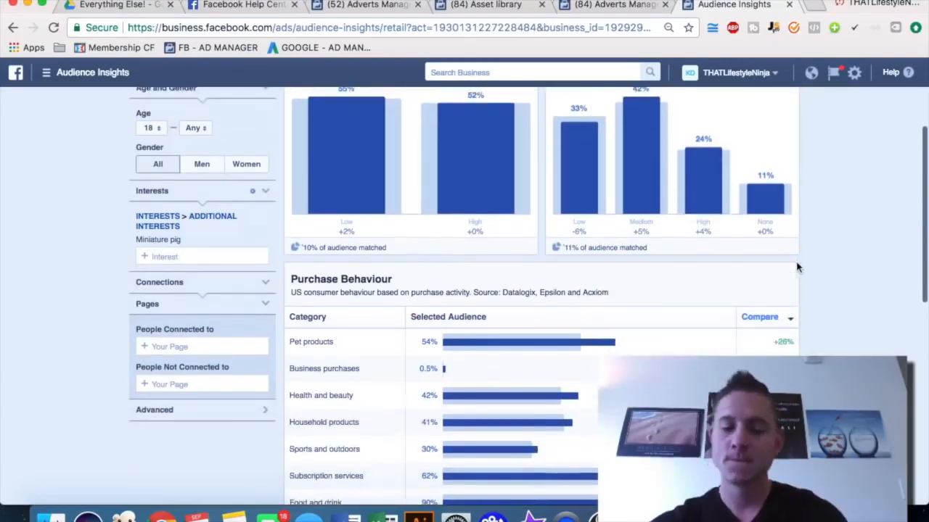
scroll(796, 269, up, 5)
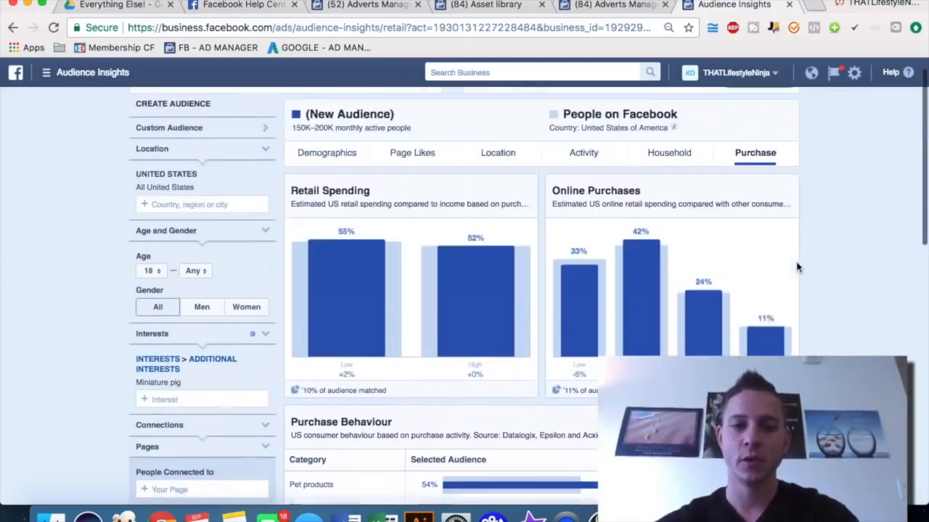
Open the AMPA, Mini Pig World, Priscilla the Mini Pig and OMG pages from the Page Likes categories in new tabs
click(402, 162)
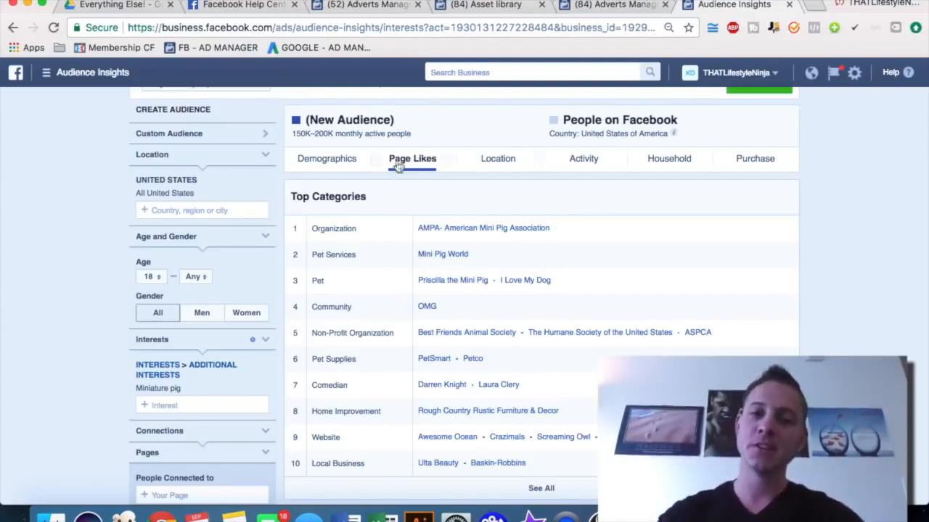
scroll(398, 167, down, 3)
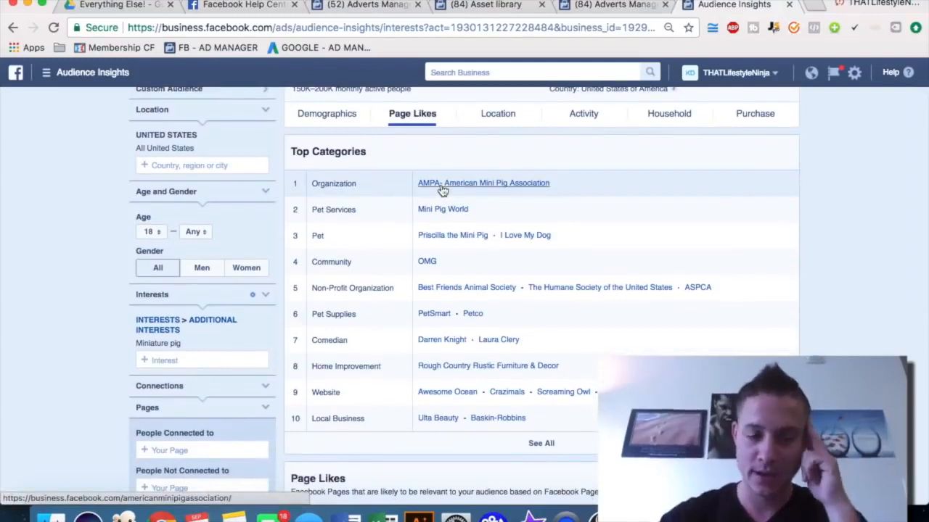
right_click(441, 187)
click(479, 189)
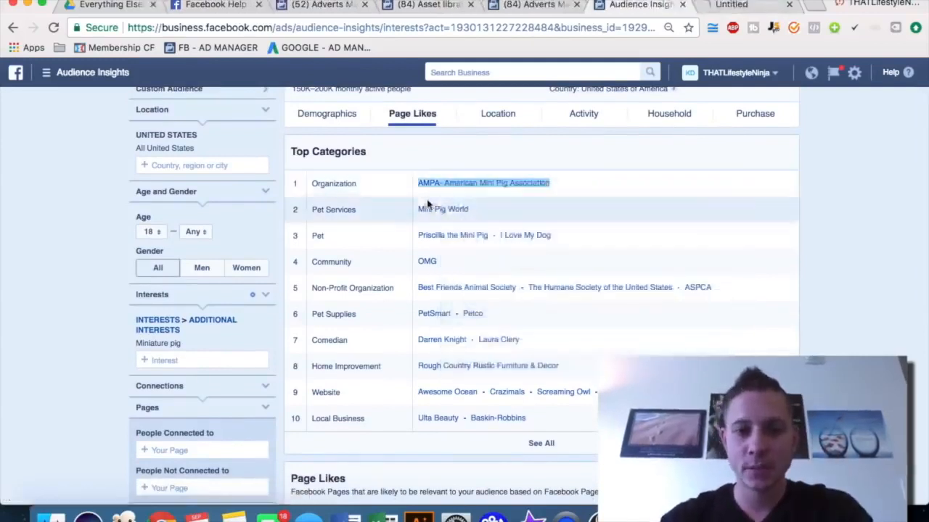
right_click(423, 210)
click(472, 211)
scroll(507, 212, down, 1)
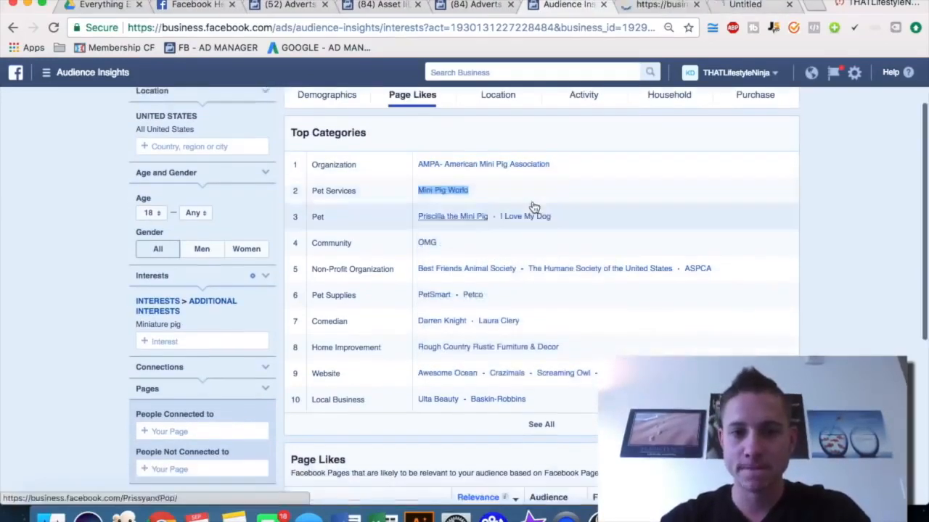
right_click(455, 216)
click(471, 216)
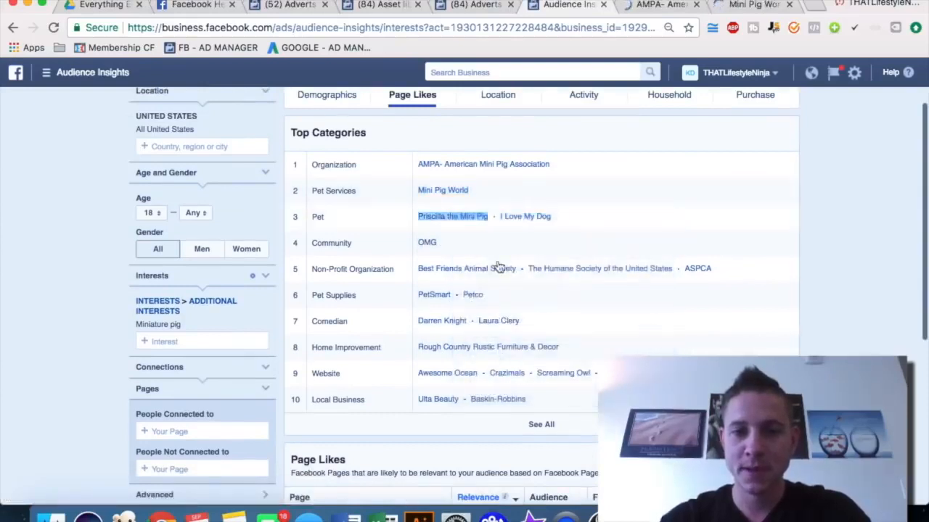
scroll(521, 230, down, 1)
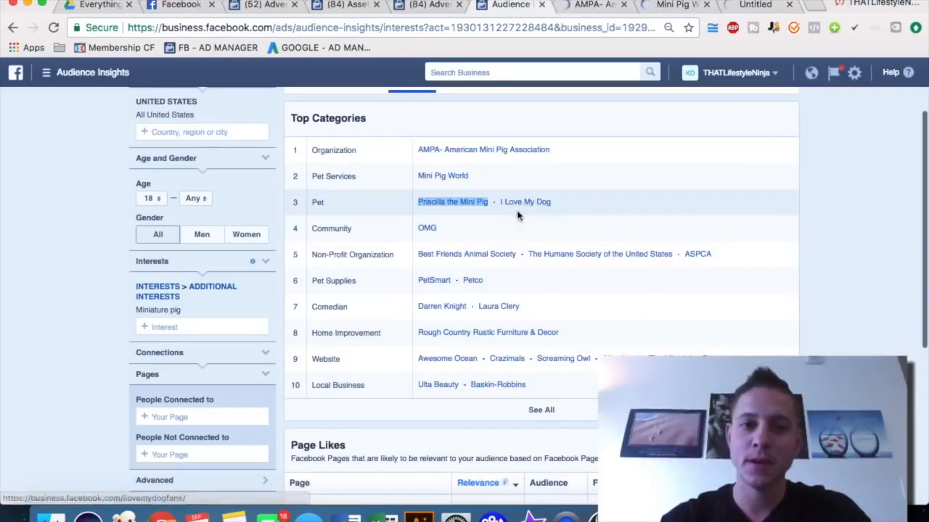
right_click(432, 229)
click(446, 233)
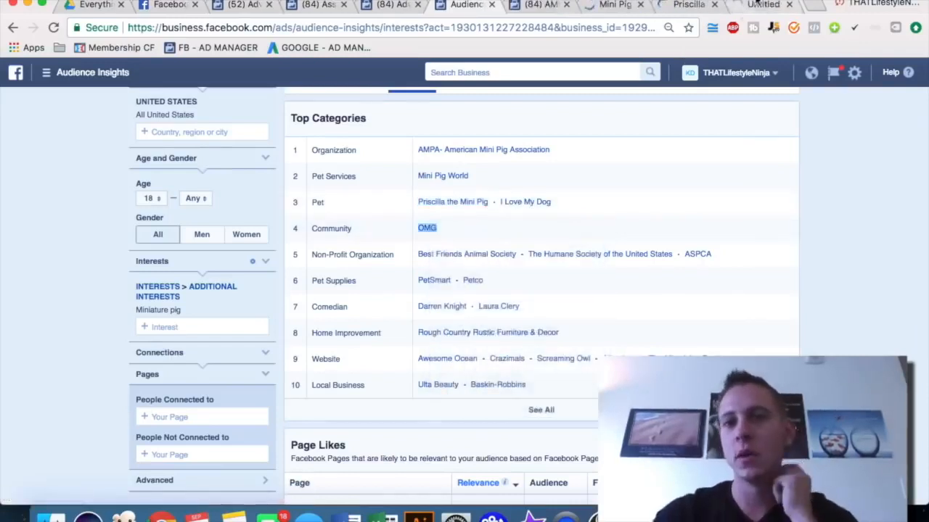
Browse the OMG Facebook page's posts and close its tab
click(756, 4)
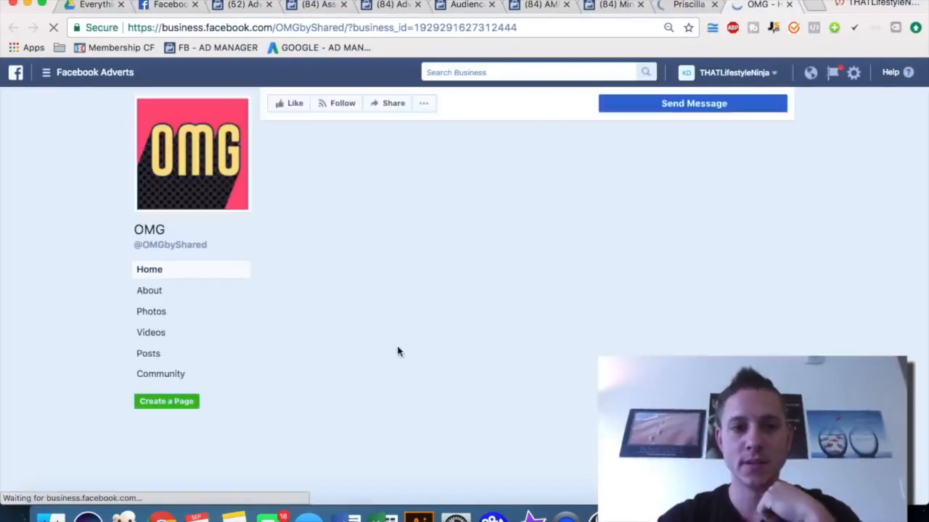
scroll(317, 350, down, 5)
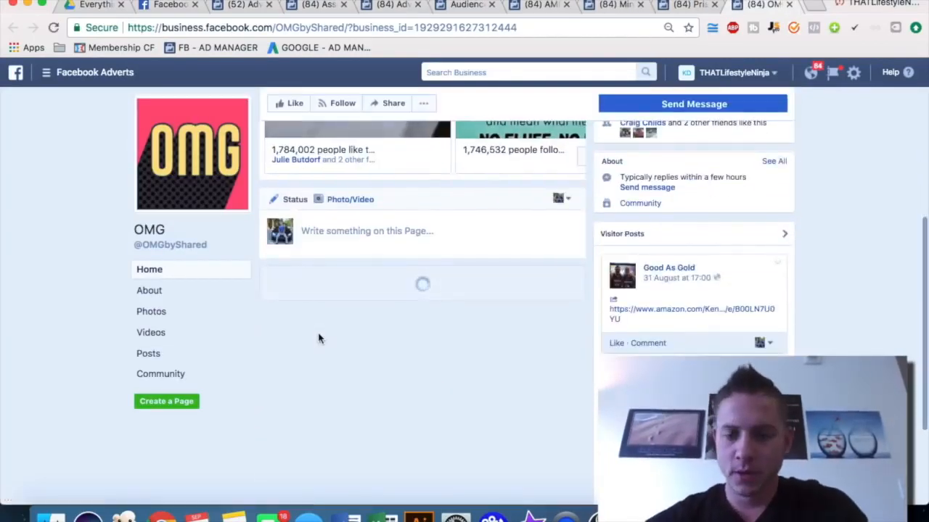
scroll(318, 337, down, 6)
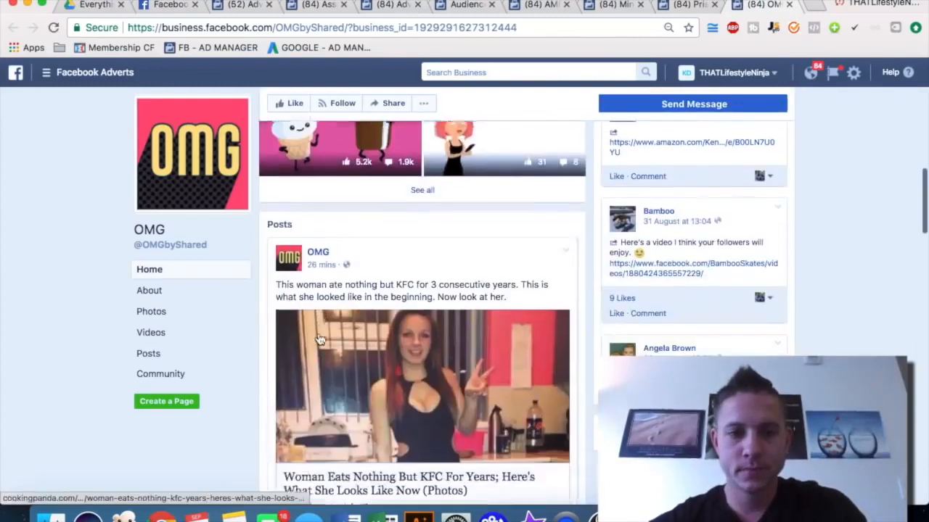
key(super+w)
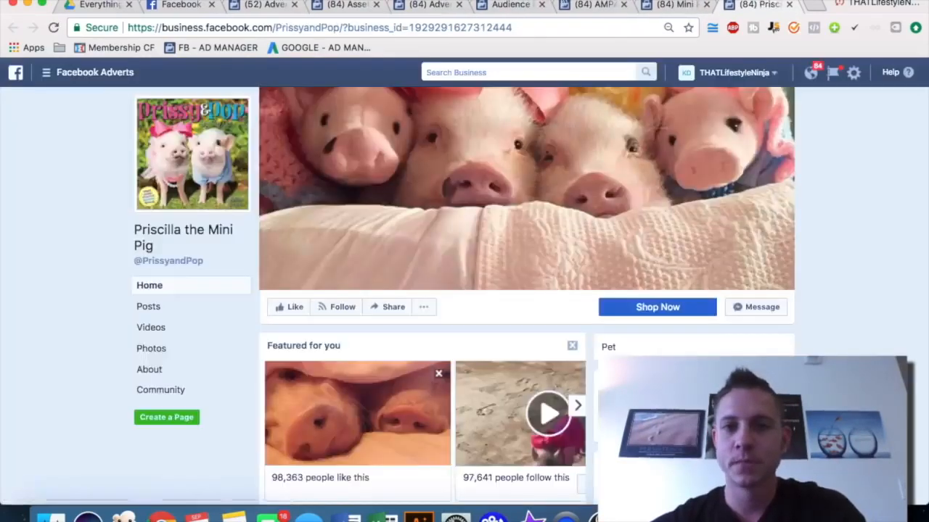
Scroll through the Page Likes top categories and inspect the Crazimals website link
click(517, 5)
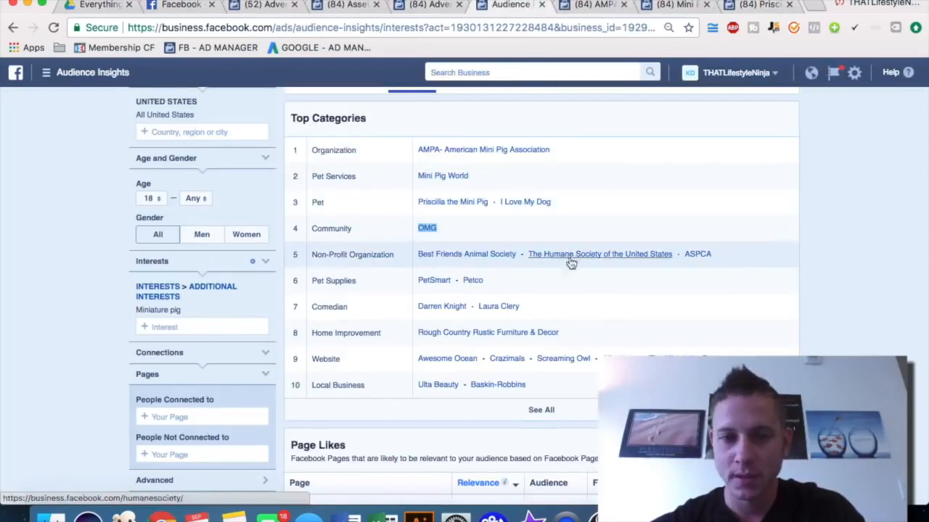
scroll(512, 294, down, 1)
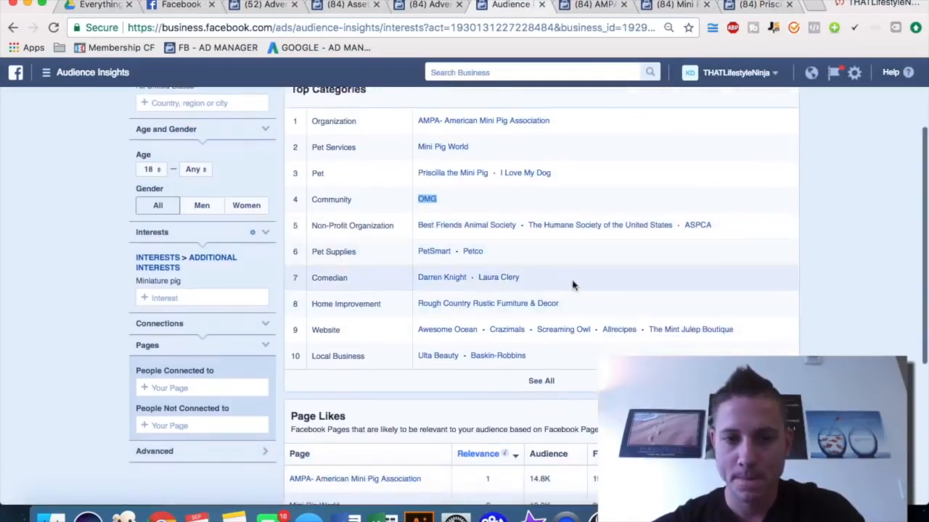
scroll(572, 285, down, 1)
scroll(526, 288, down, 1)
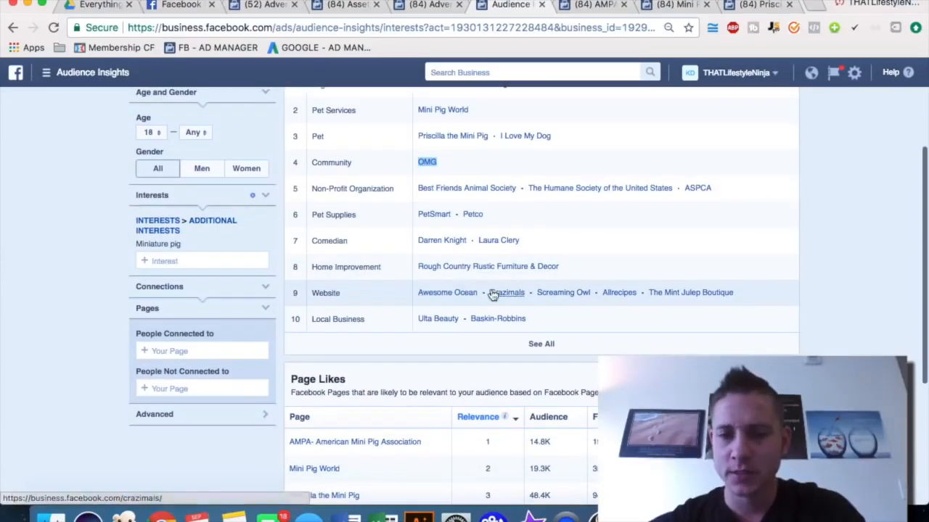
right_click(510, 294)
key(Escape)
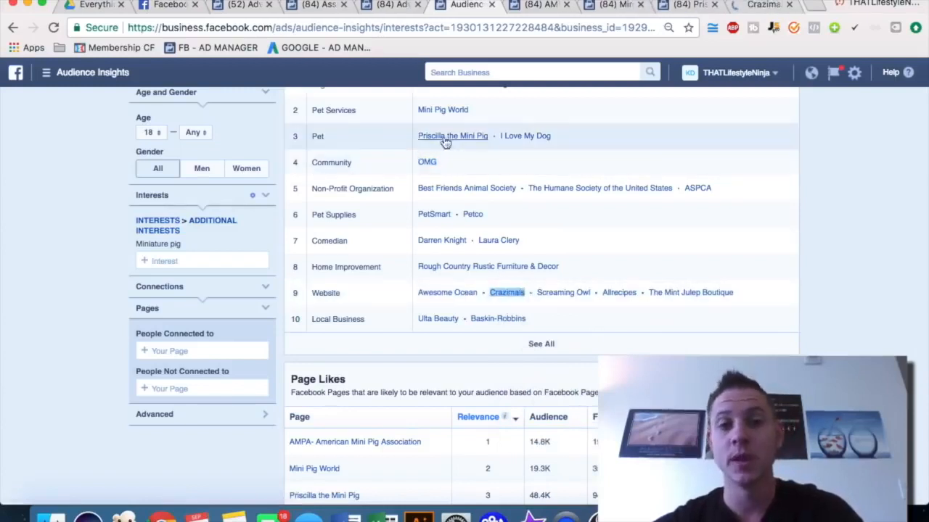
Browse the Crazimals page's posts and close its tab
scroll(447, 148, up, 2)
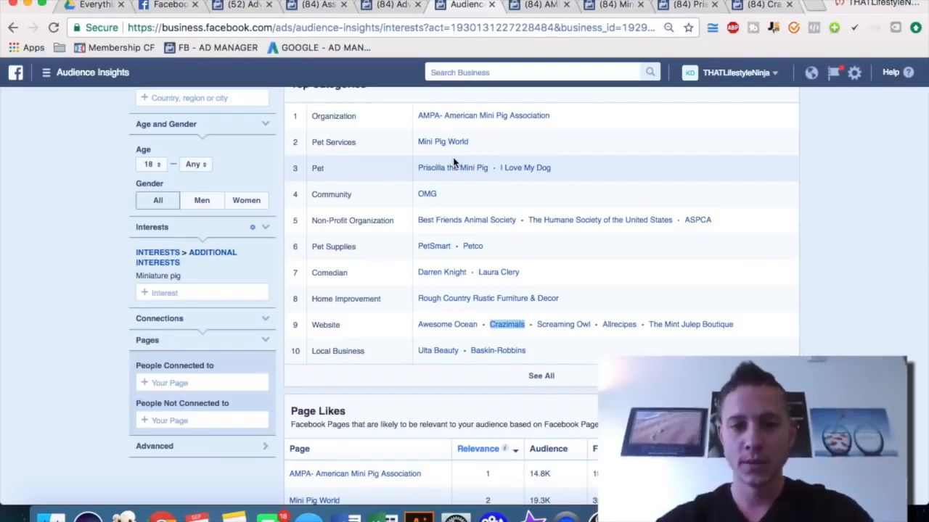
click(758, 8)
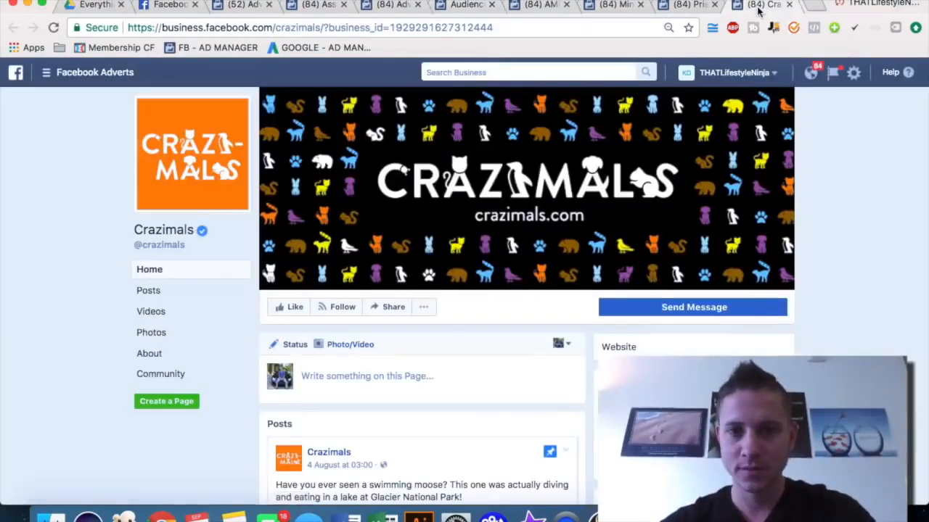
scroll(814, 161, down, 10)
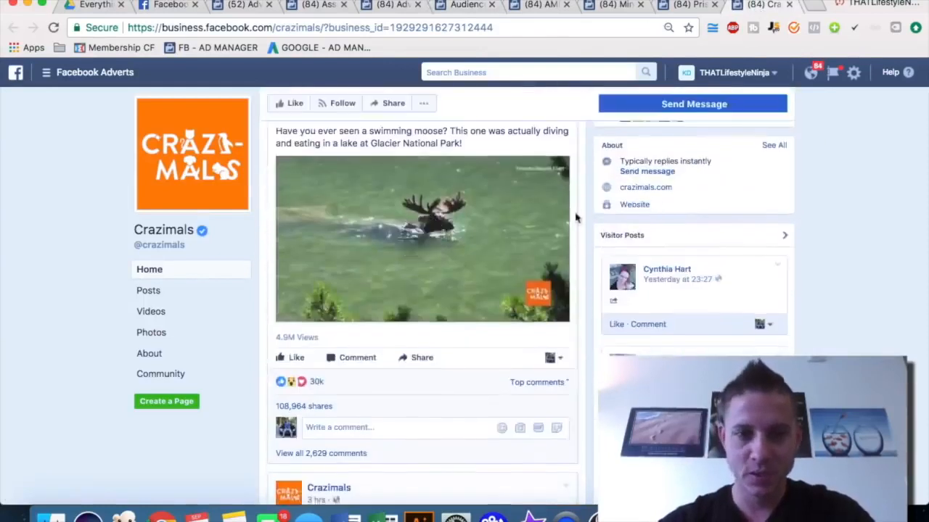
scroll(540, 226, down, 4)
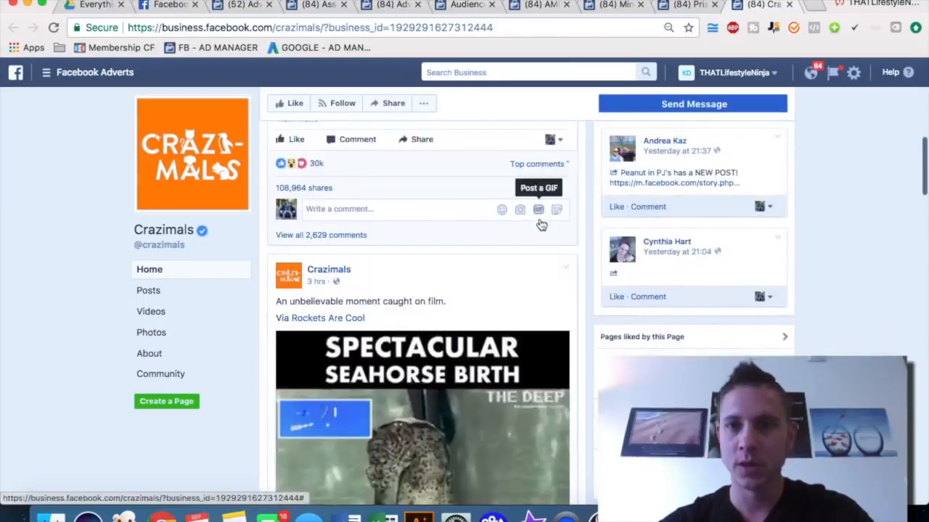
key(super+w)
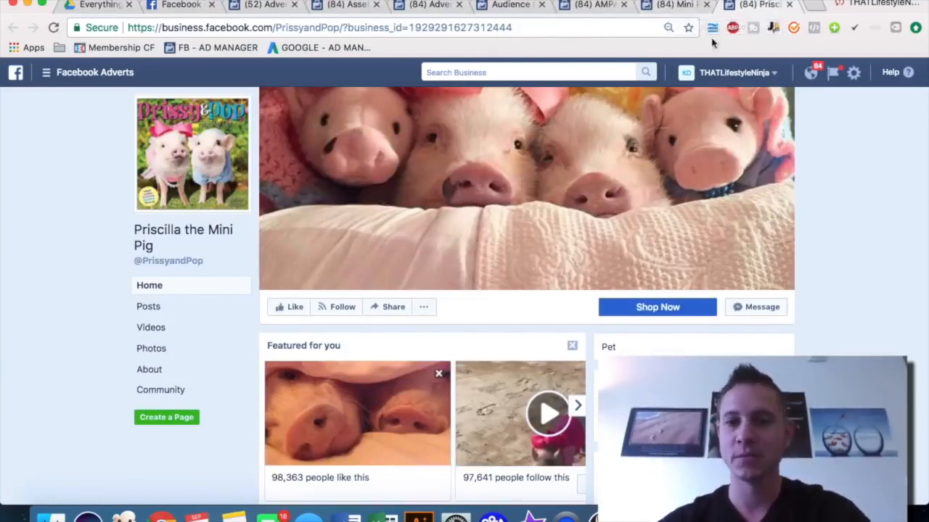
Review the Mini Pig World and AMPA pages, then return to Audience Insights
click(681, 6)
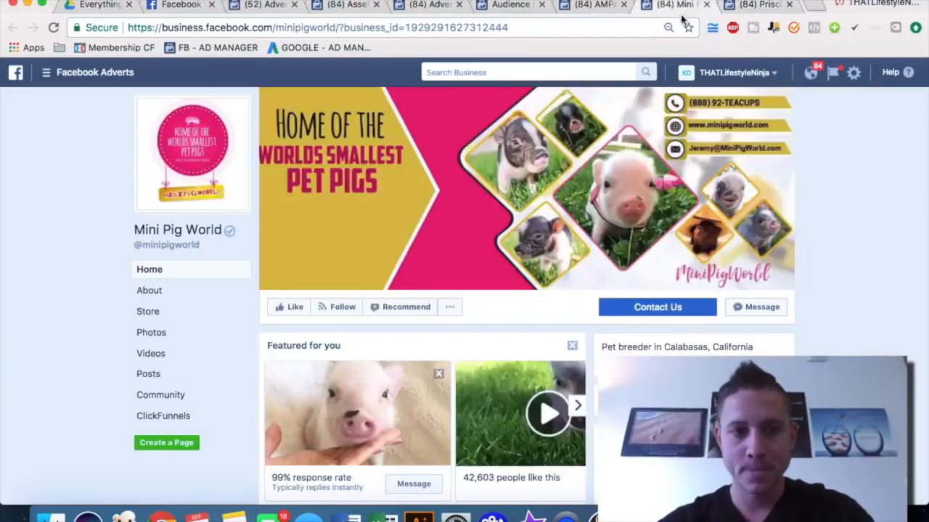
scroll(856, 320, down, 1)
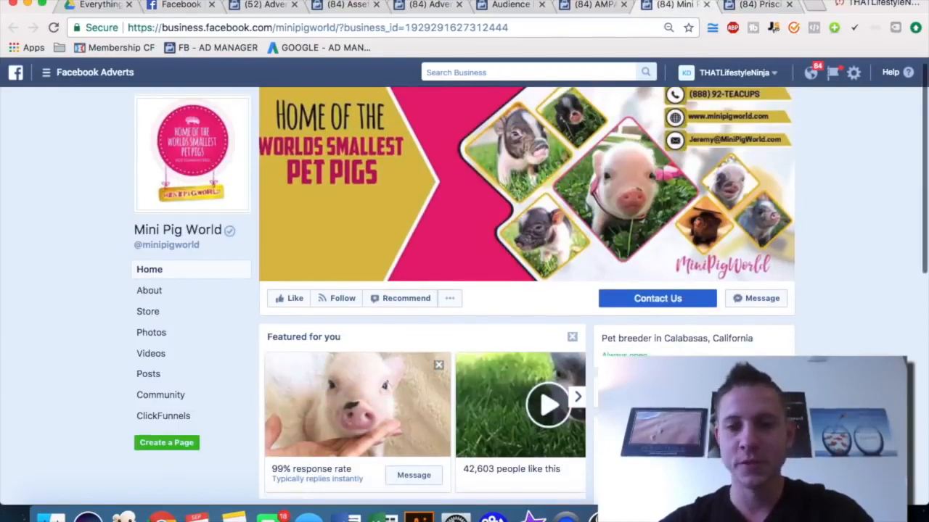
click(582, 6)
scroll(845, 353, down, 1)
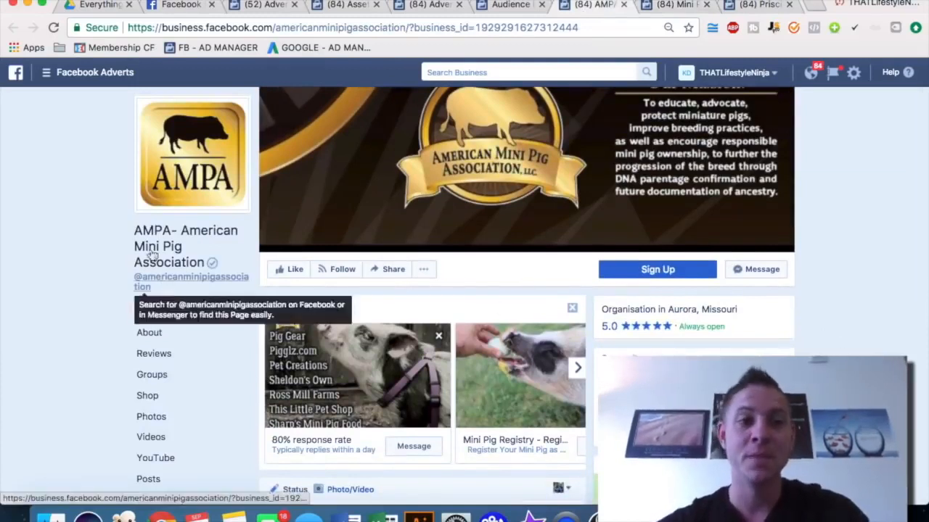
click(513, 7)
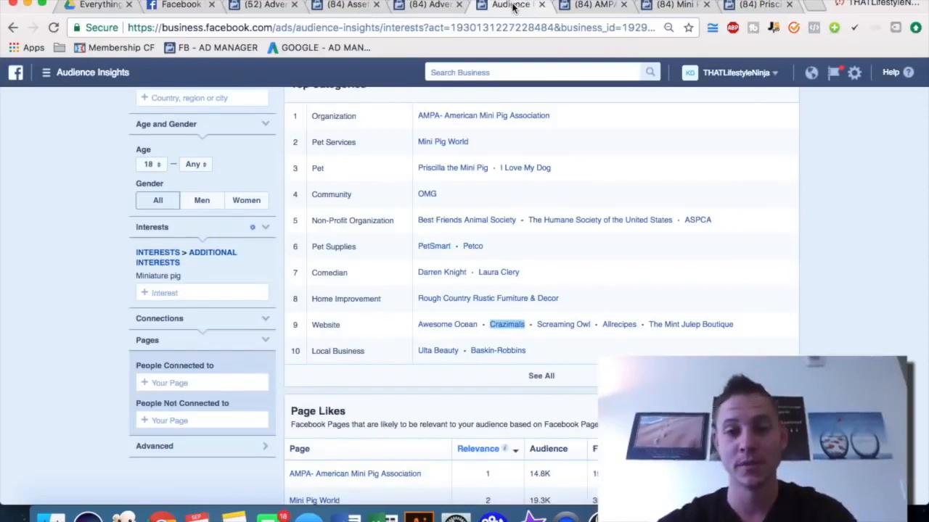
Open the Best Friends Animal Society page from the Top Categories in a new tab and browse it
scroll(821, 198, up, 2)
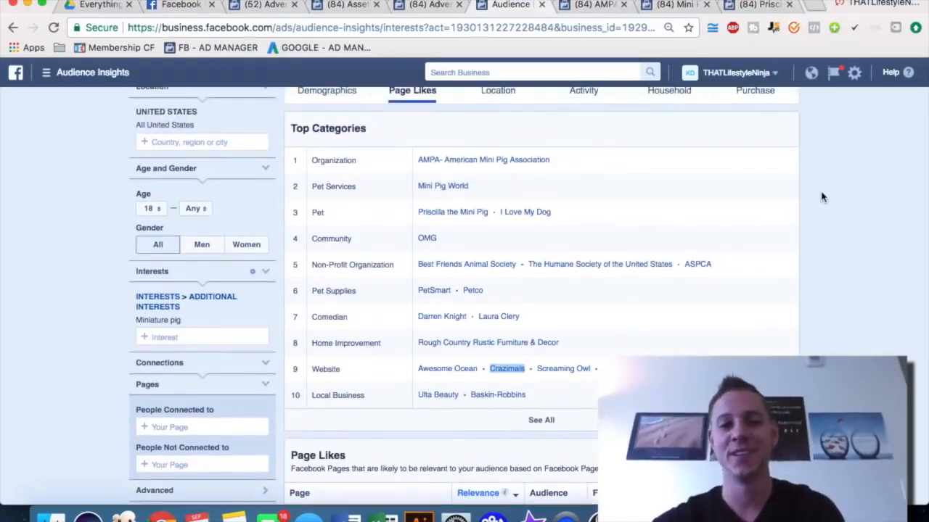
scroll(821, 197, up, 2)
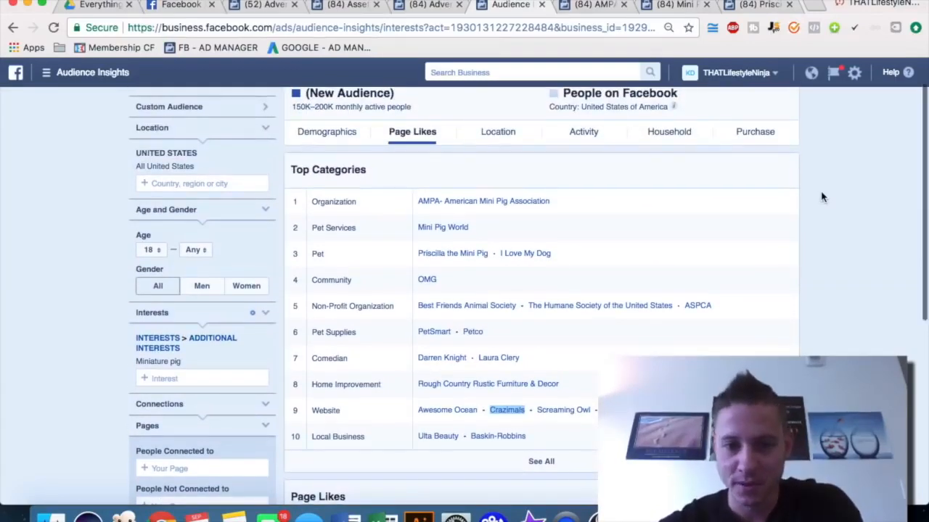
right_click(493, 307)
click(524, 315)
click(747, 6)
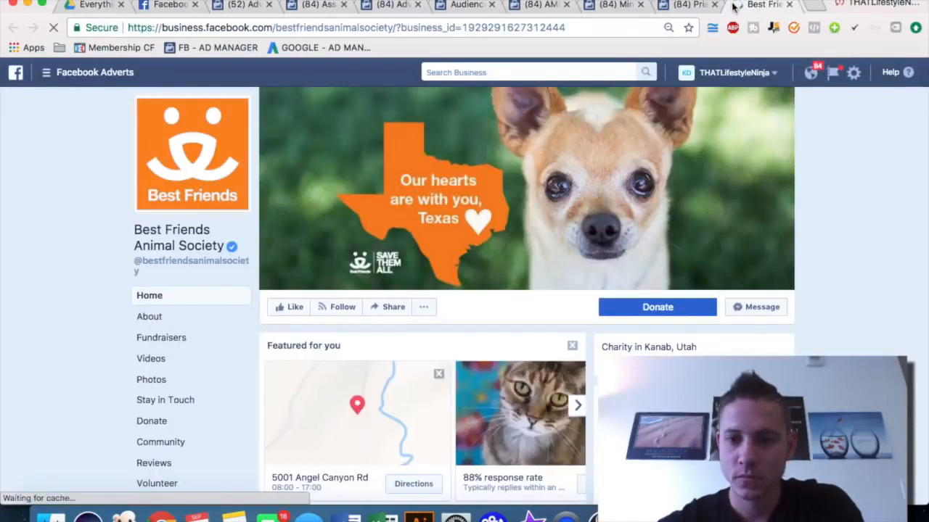
scroll(762, 136, down, 5)
scroll(827, 152, down, 3)
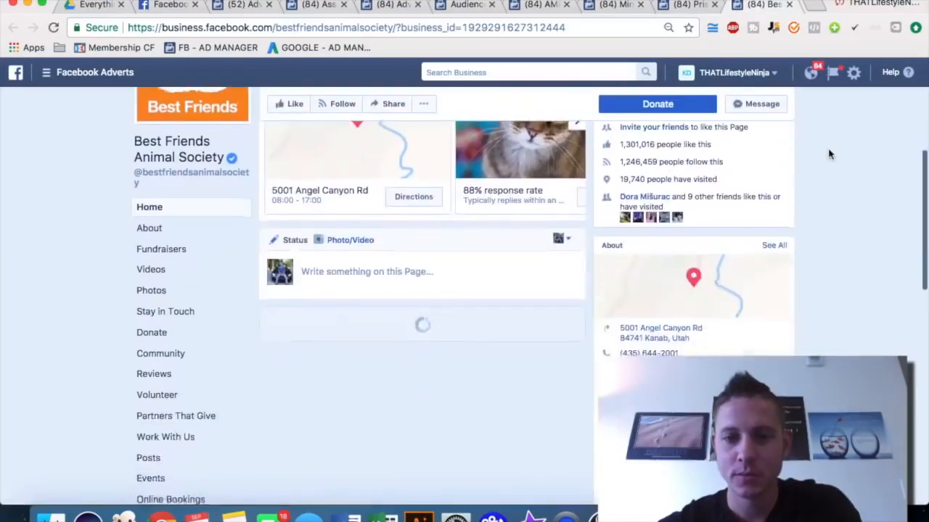
scroll(830, 154, up, 8)
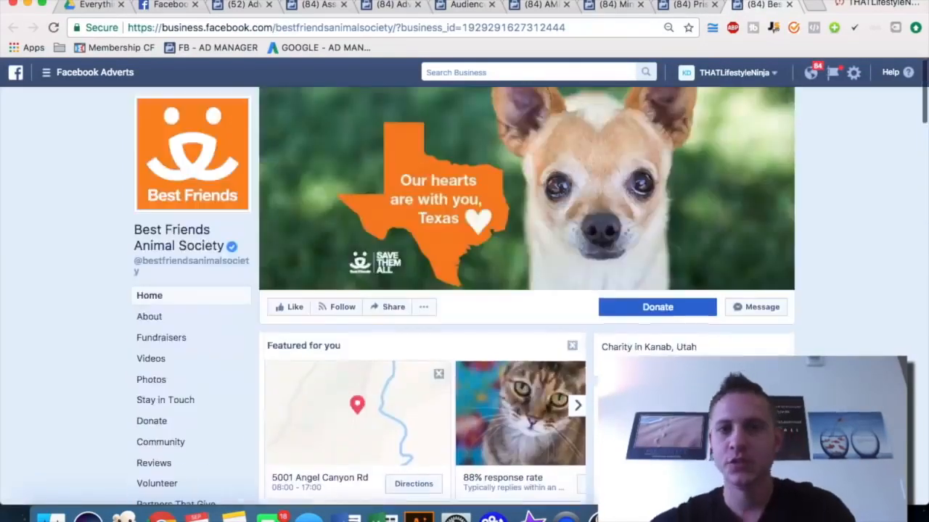
Open a new browser tab and go to google.com/trends
click(817, 7)
text(google.ocm)
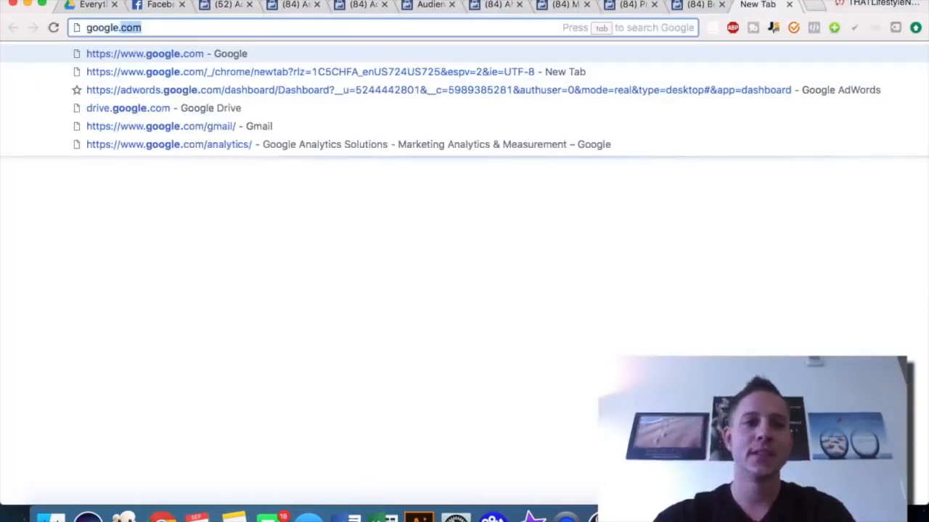
key(BackSpace)
key(BackSpace)
key(BackSpace)
text(com/tre)
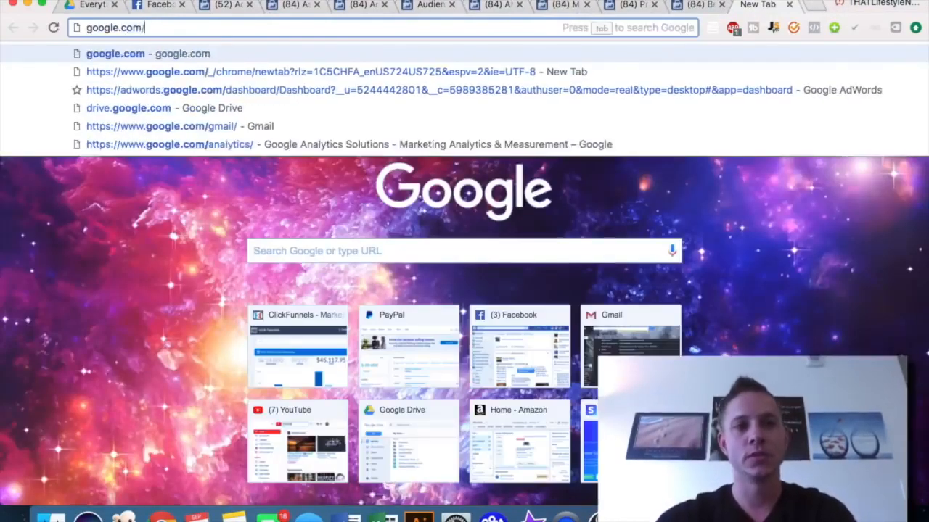
key(Return)
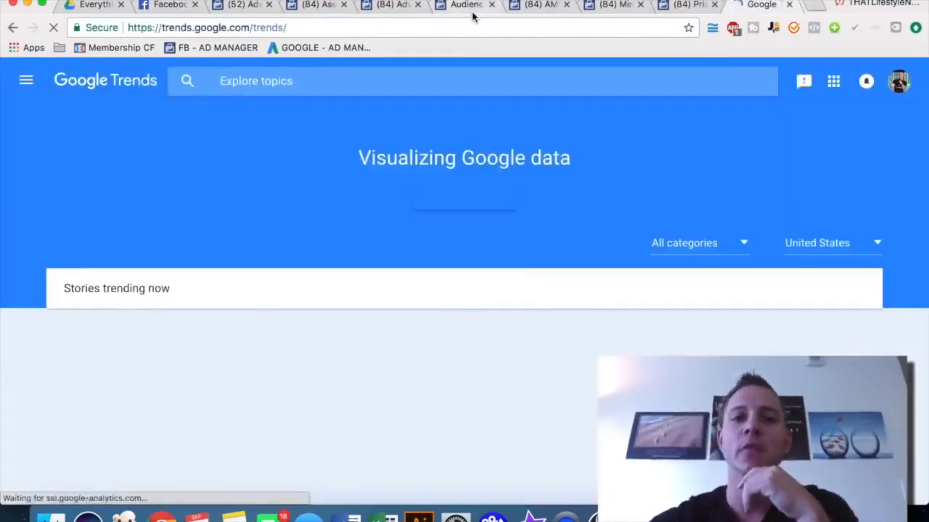
Search Google Trends for the term miniature pig
click(471, 15)
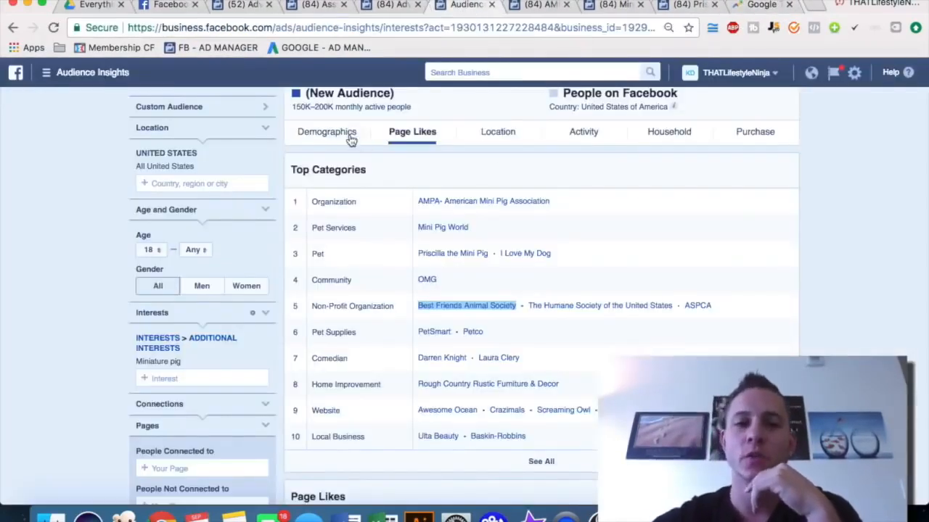
click(482, 138)
click(741, 6)
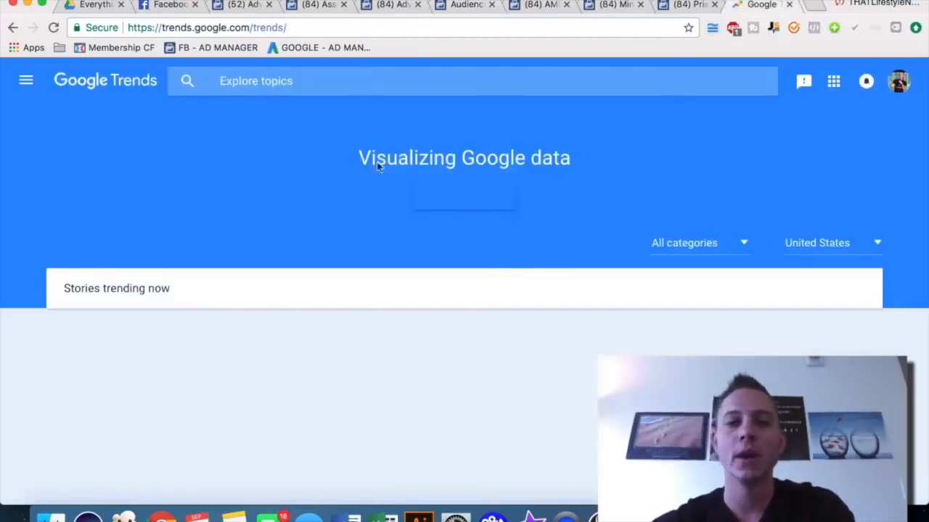
click(237, 82)
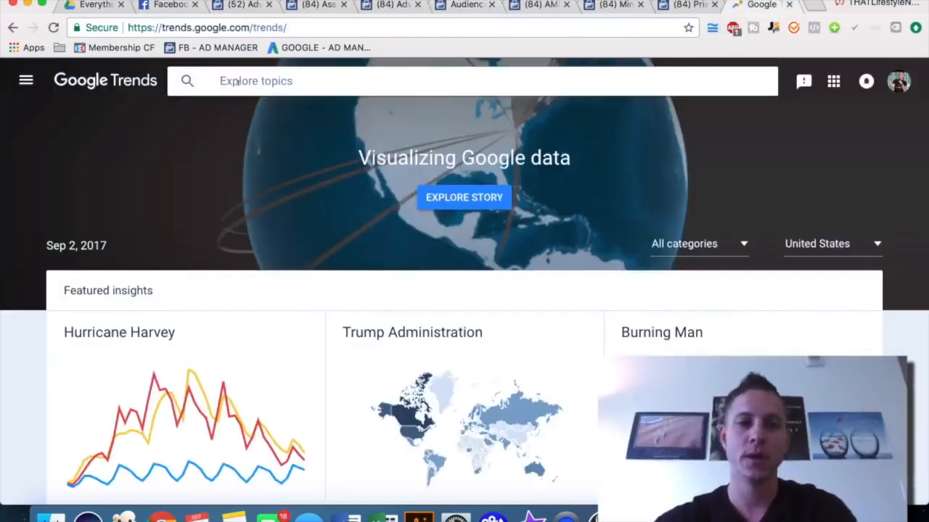
text(mini)
key(BackSpace)
text(iature pig)
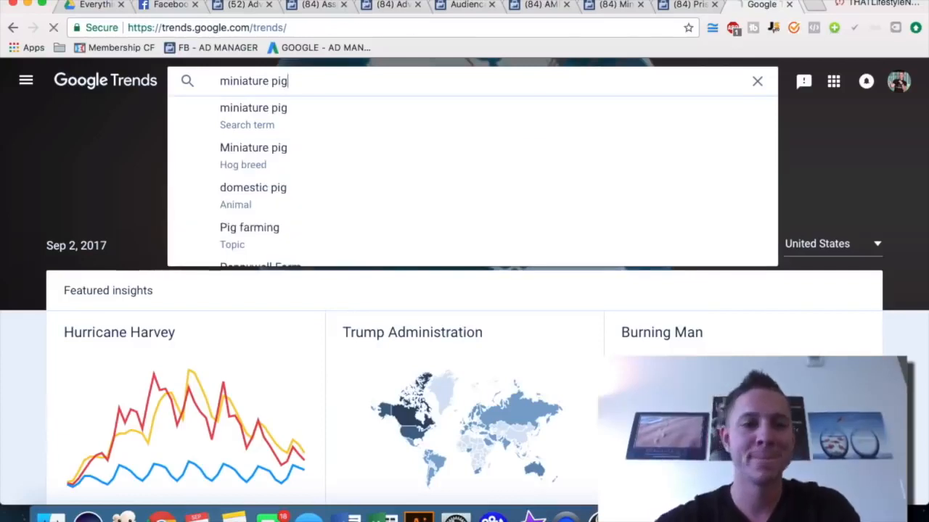
key(Return)
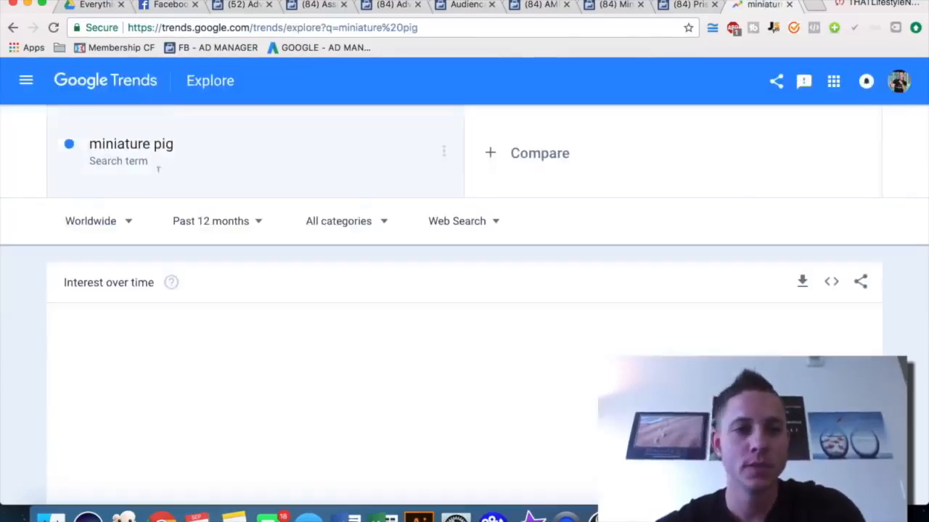
Limit the miniature pig trend to the United States and review interest over time and by subregion
click(92, 226)
text(united)
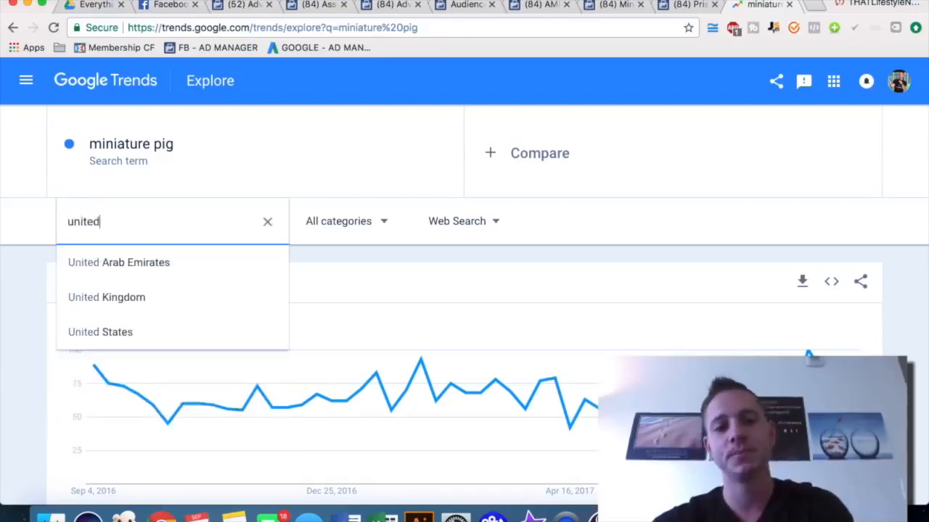
click(112, 330)
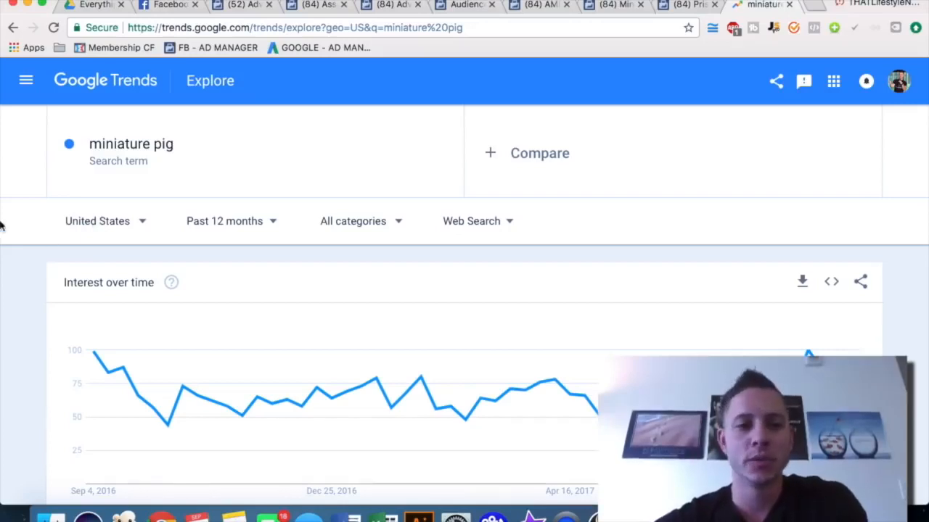
scroll(1, 225, down, 4)
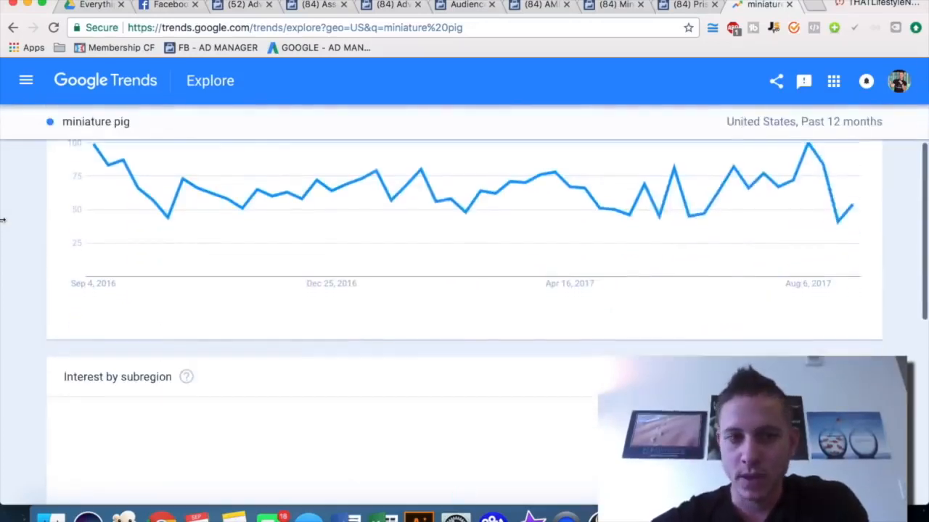
scroll(4, 218, up, 1)
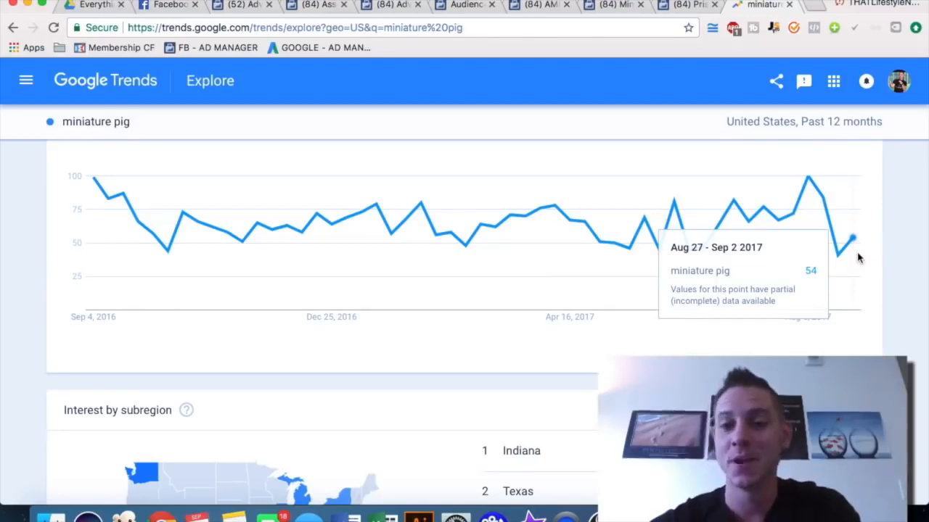
scroll(455, 267, down, 3)
scroll(456, 266, down, 2)
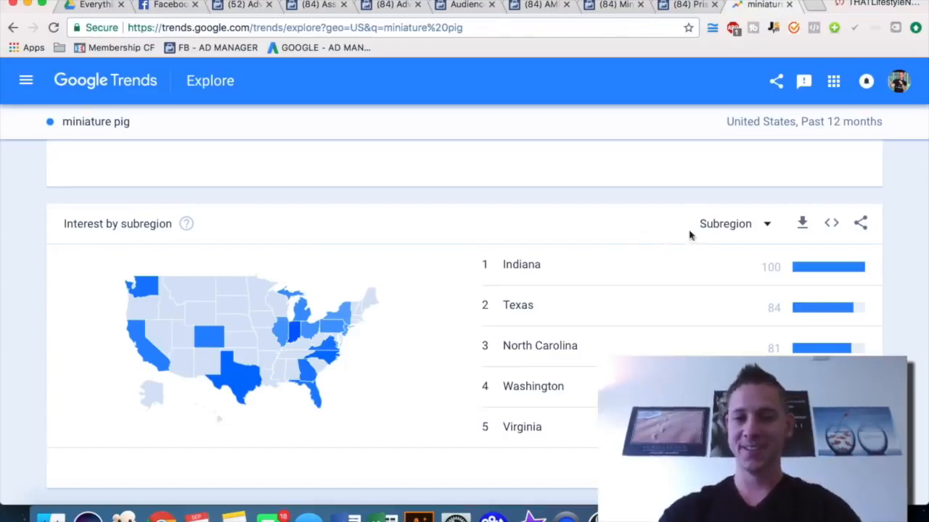
Switch the interest-by-subregion breakdown to Metro, then to another breakdown level
click(734, 231)
click(725, 275)
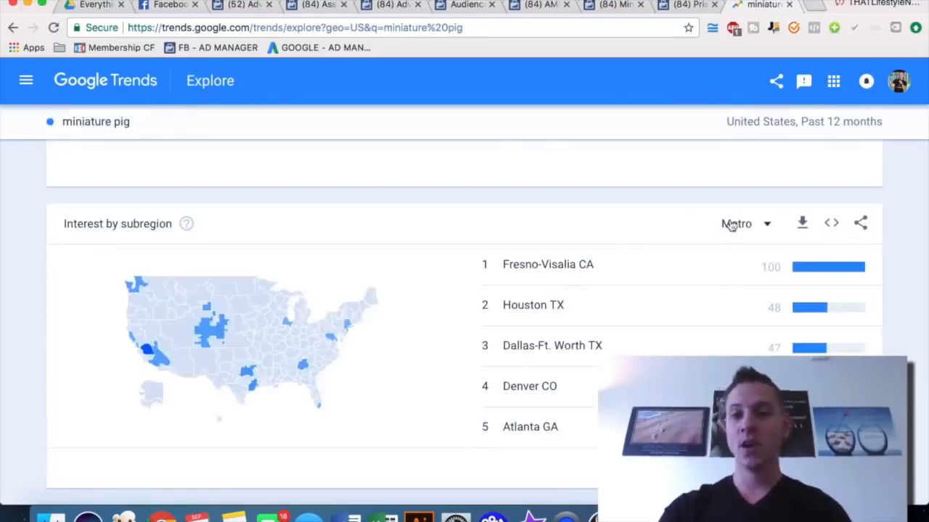
click(736, 224)
click(720, 274)
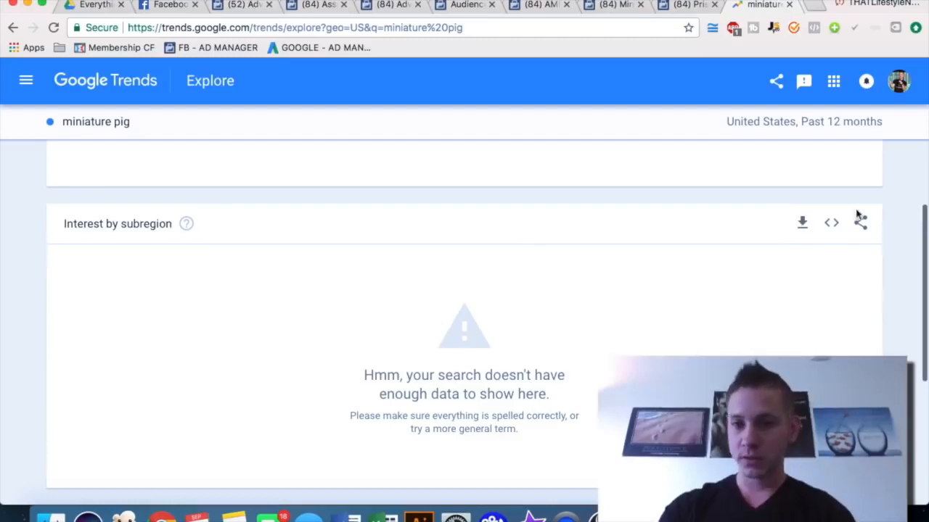
Go back to the worldwide miniature pig results and open the interest-by-region breakdown options
scroll(750, 280, down, 2)
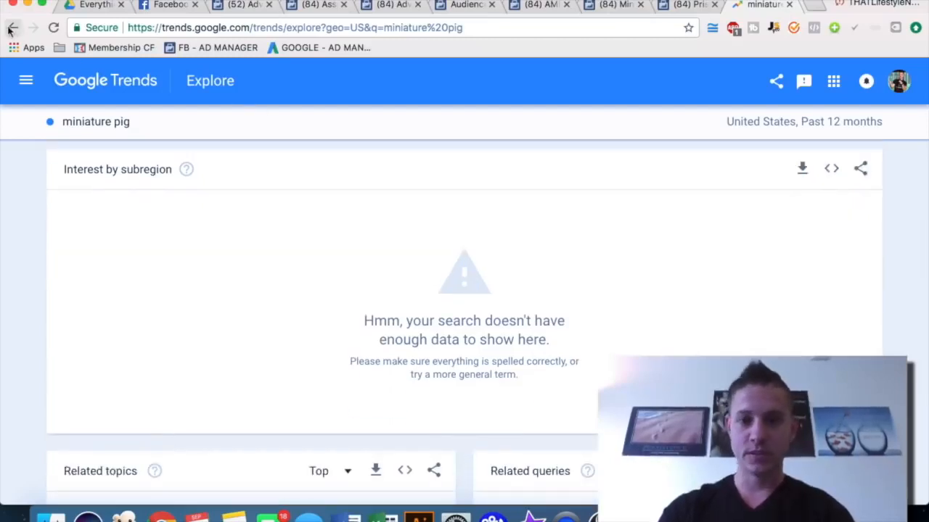
click(13, 28)
scroll(791, 265, down, 5)
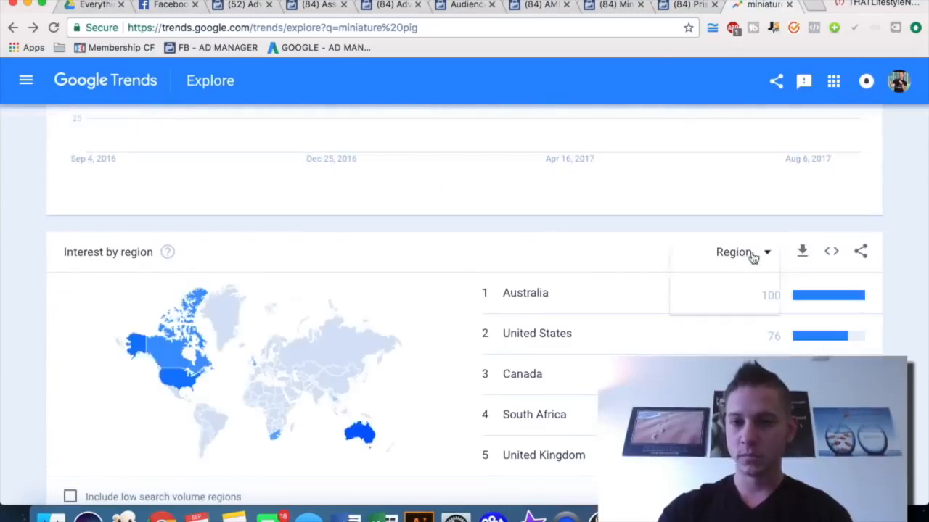
click(752, 252)
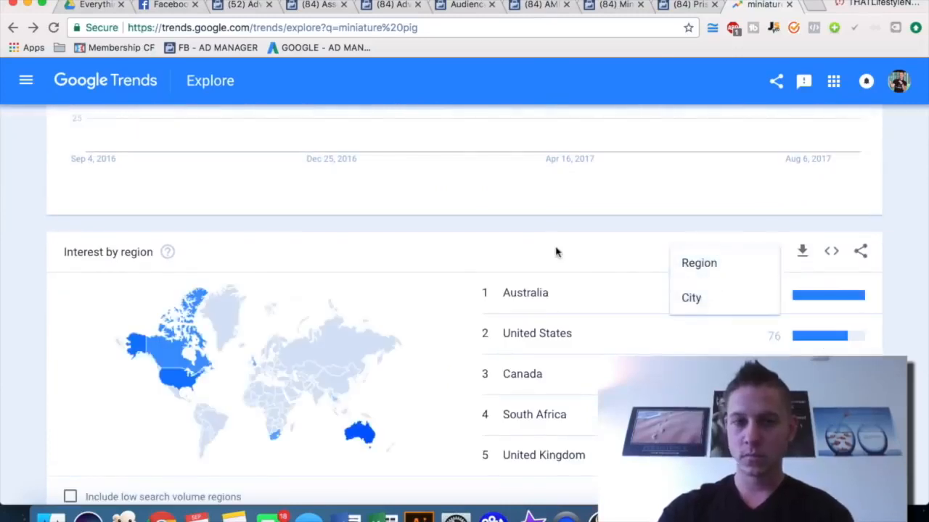
Set the location to United States again and review the interest over time chart
scroll(555, 251, up, 5)
click(100, 220)
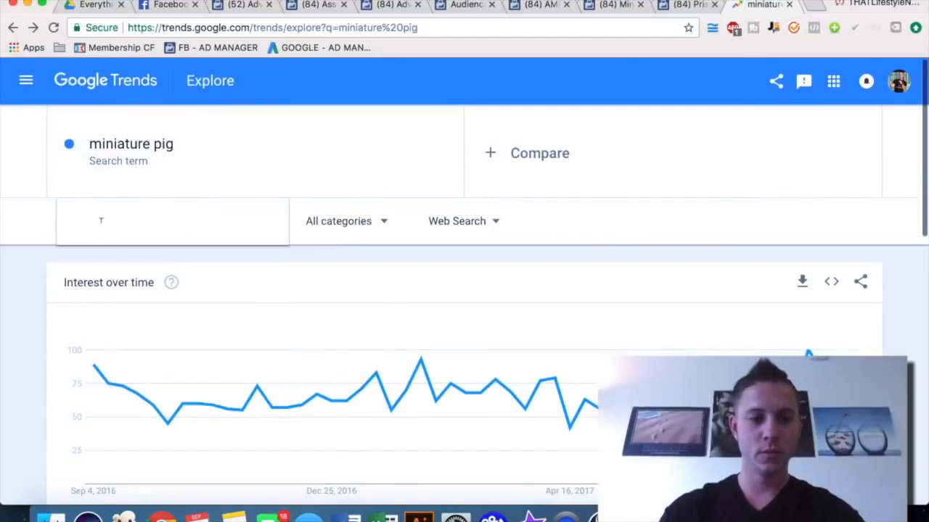
text(united states)
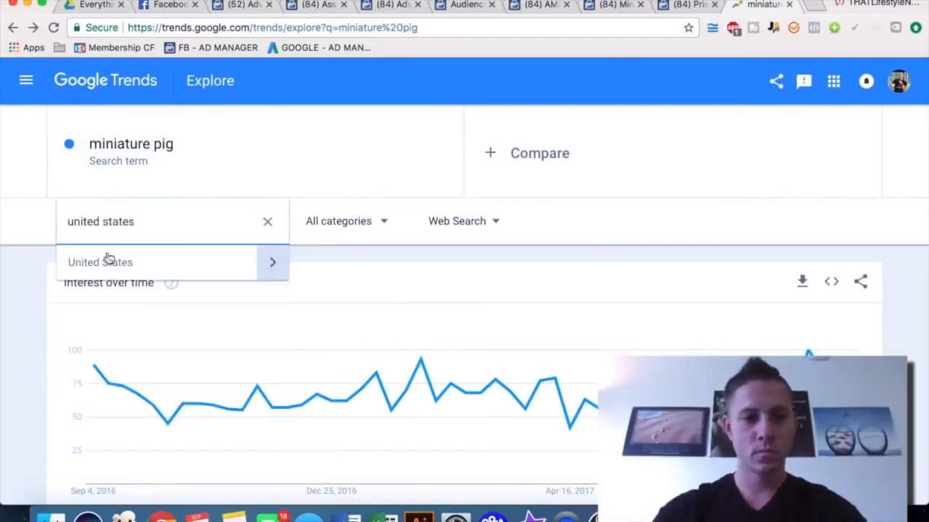
click(103, 259)
scroll(641, 343, down, 2)
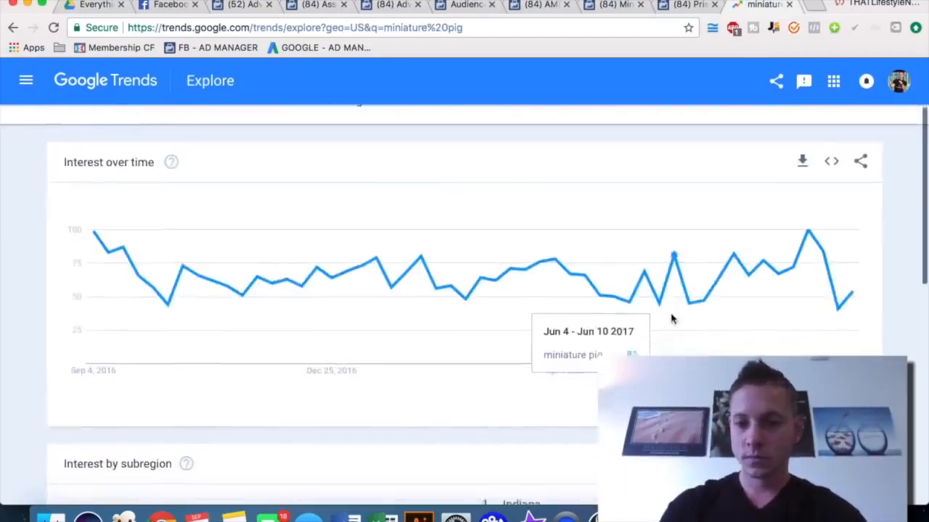
Switch the United States interest-by-subregion breakdown for miniature pig to Metro
scroll(669, 318, down, 5)
click(736, 290)
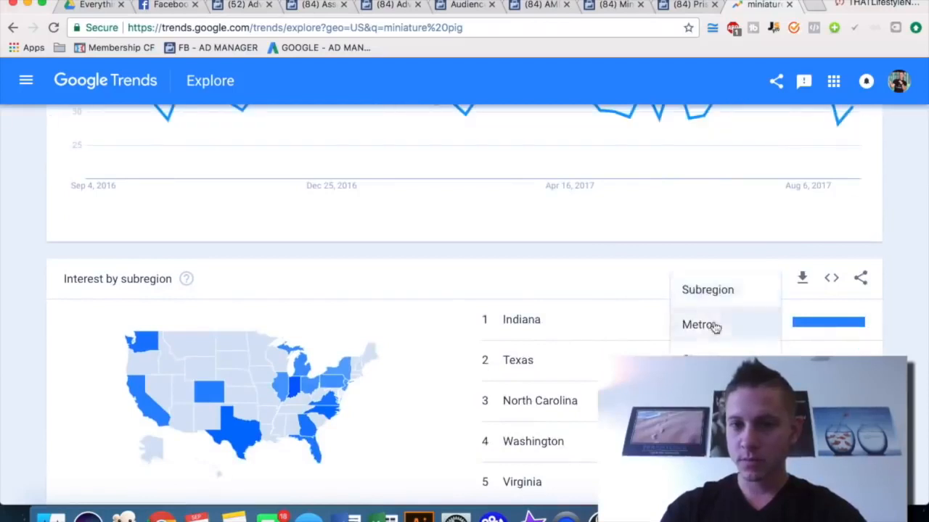
click(711, 325)
scroll(464, 280, down, 1)
scroll(444, 281, down, 1)
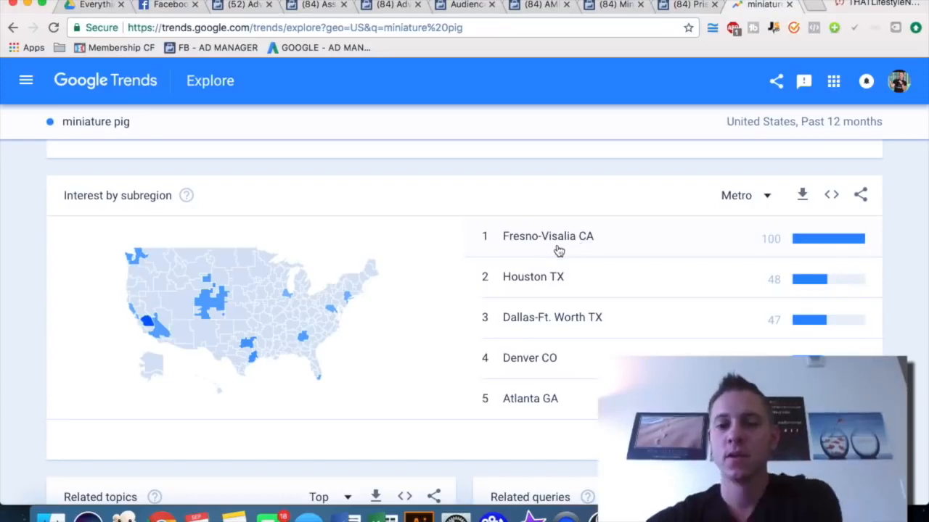
Toggle the breakdown between Subregion and Metro to compare, ending on Subregion
click(731, 197)
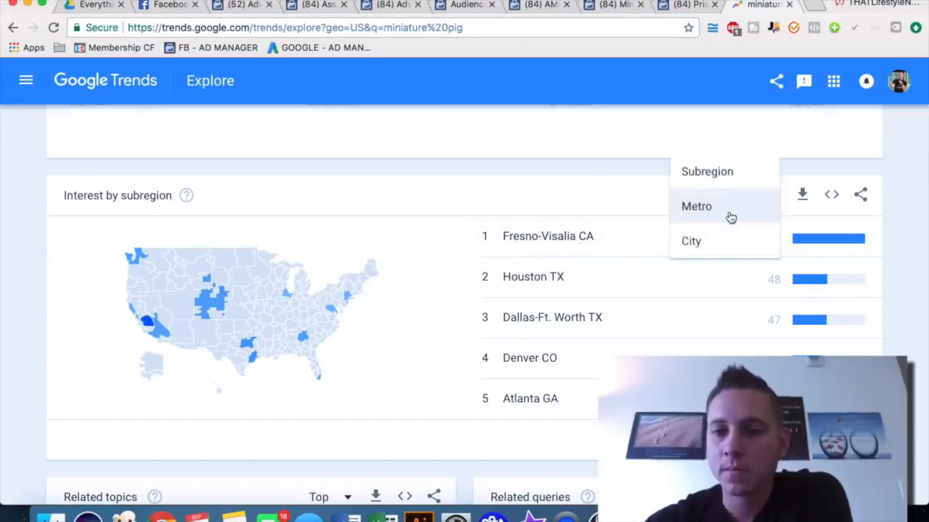
click(707, 174)
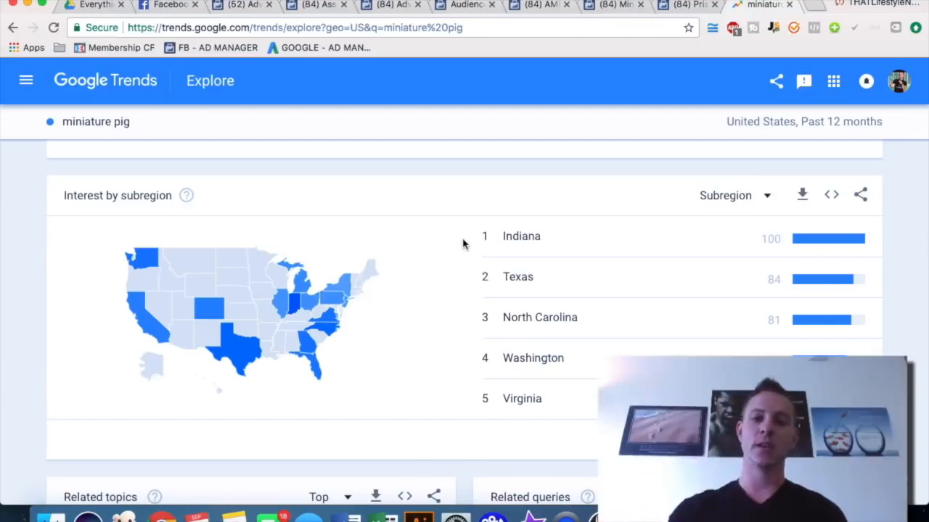
click(715, 197)
click(719, 242)
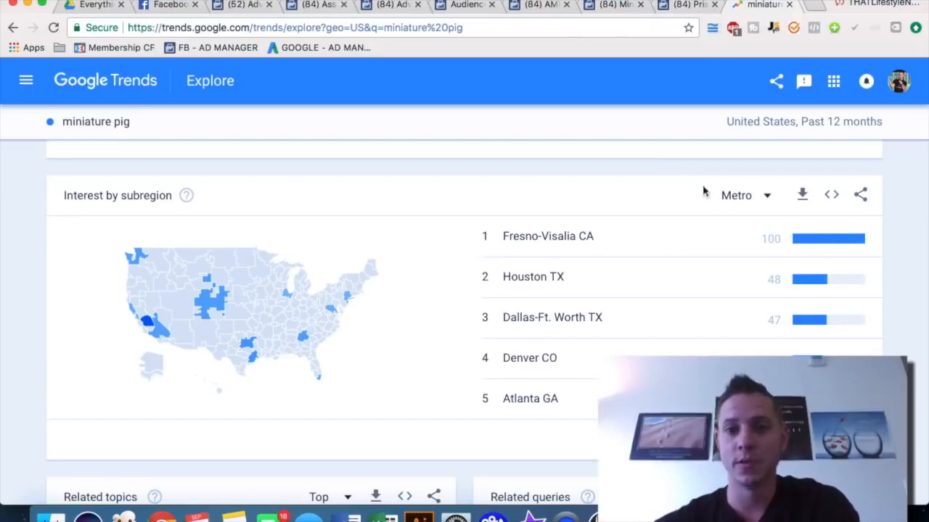
click(740, 196)
click(721, 174)
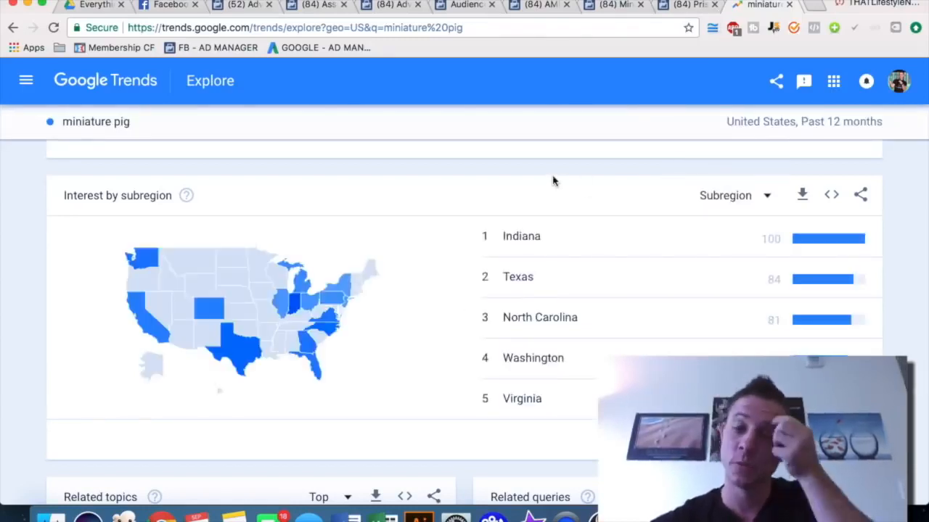
Look over the open mini pig Facebook pages and the audience's Page Likes in Audience Insights
click(686, 5)
click(609, 5)
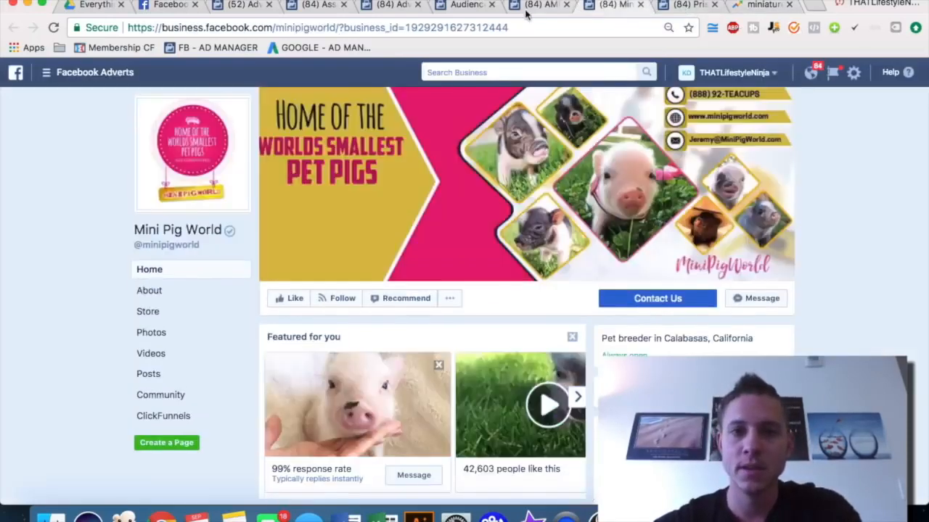
click(523, 5)
click(458, 5)
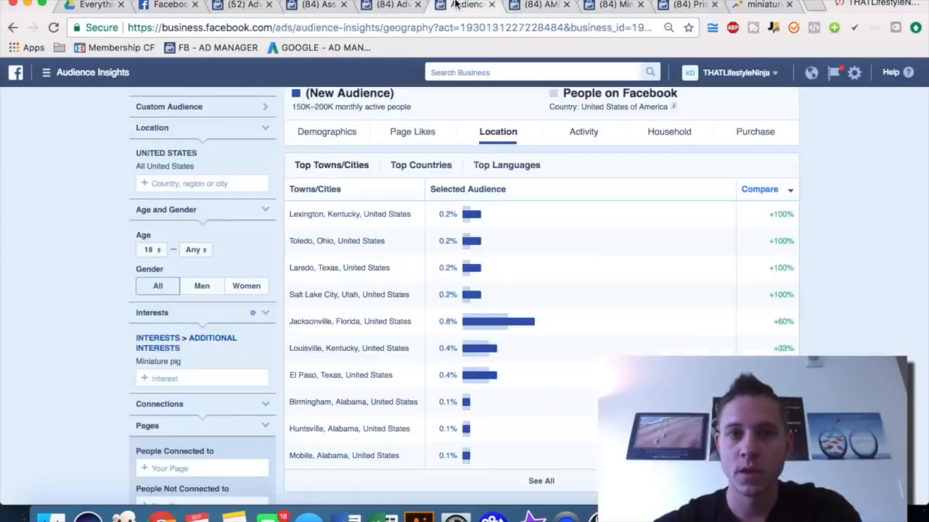
click(414, 132)
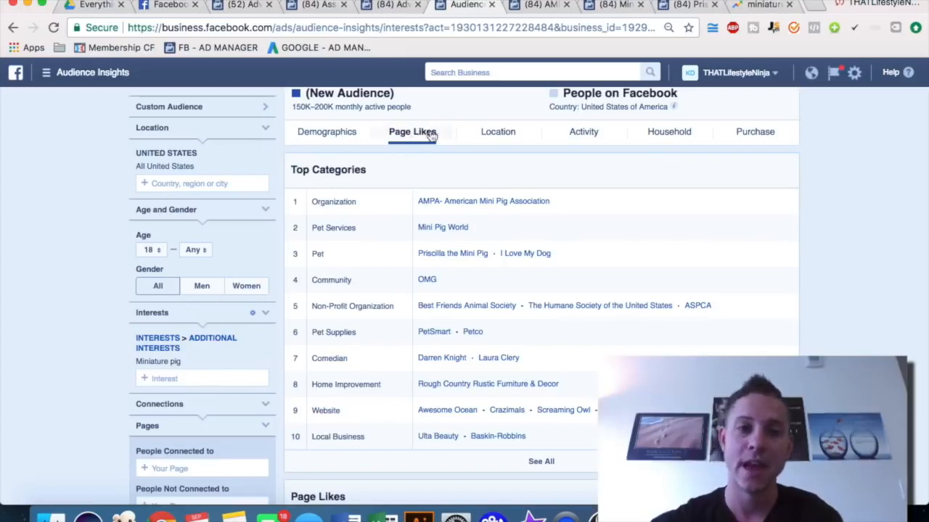
Set the advert set's audience language to English (All)
click(391, 4)
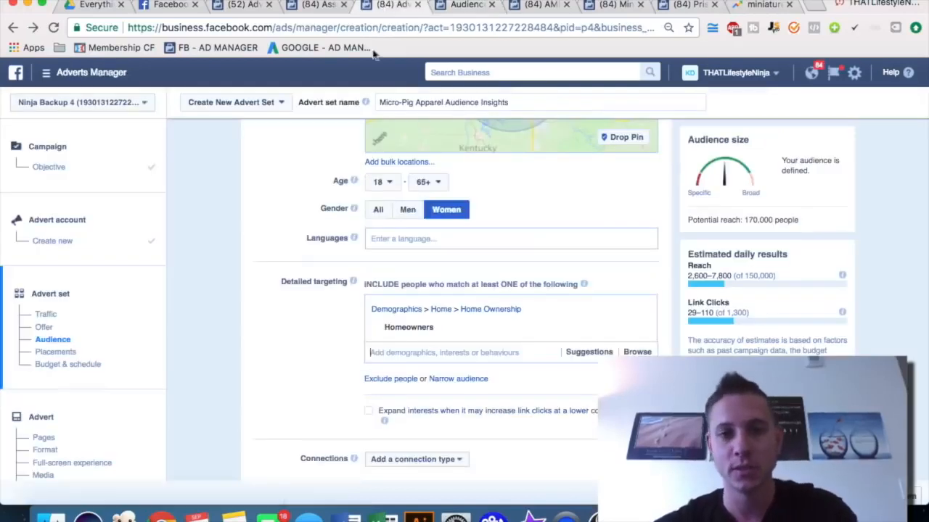
click(395, 247)
text(english)
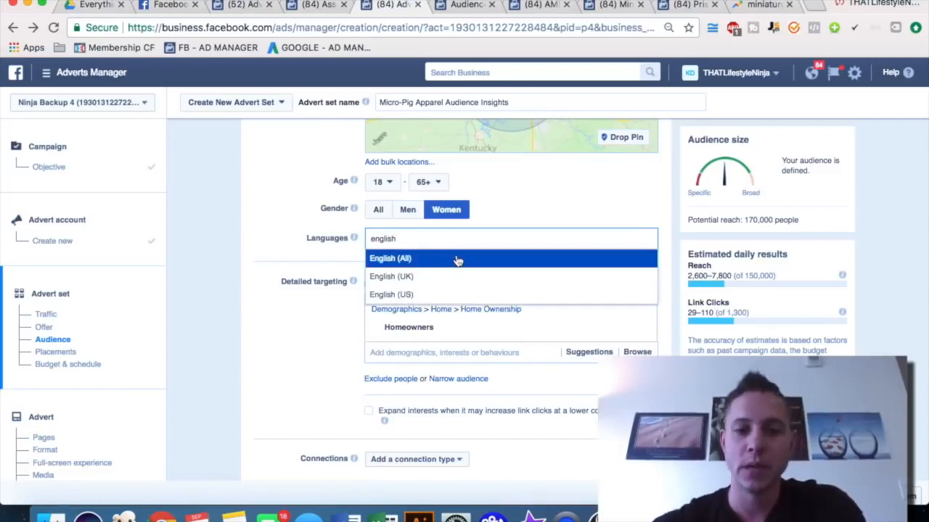
key(Return)
Add a narrowing condition to the detailed targeting so people must also match another criterion
scroll(283, 268, down, 2)
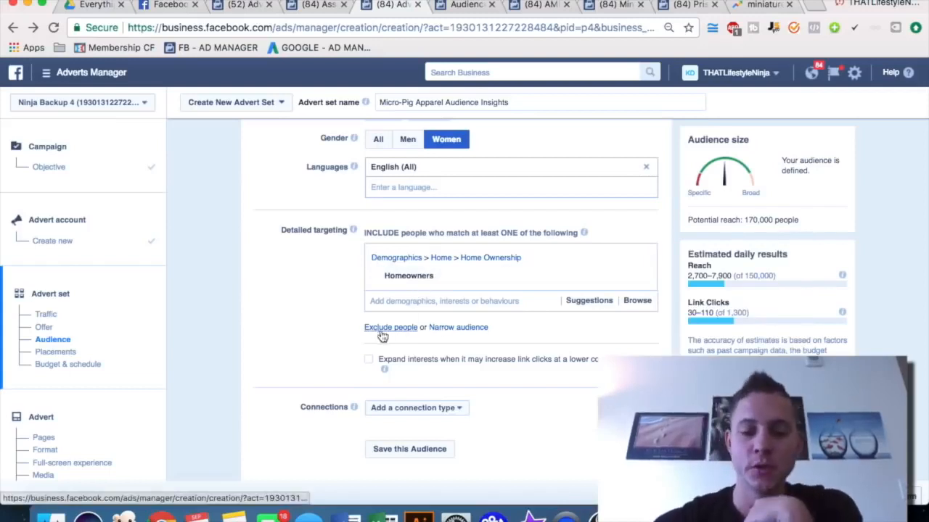
click(464, 330)
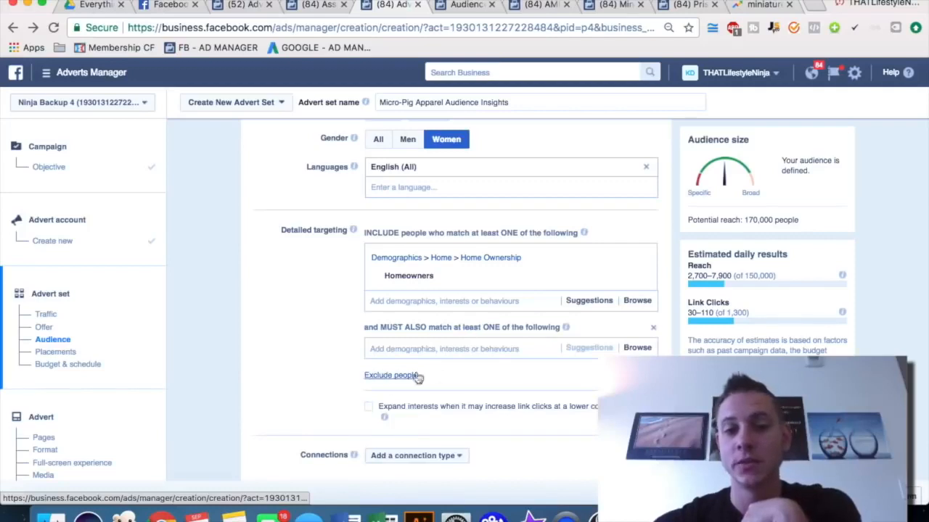
triple_click(398, 325)
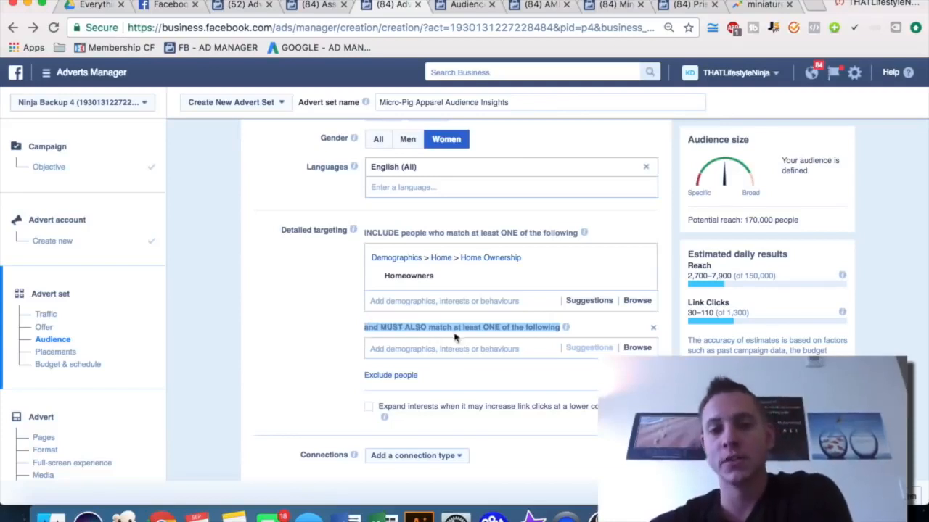
click(513, 325)
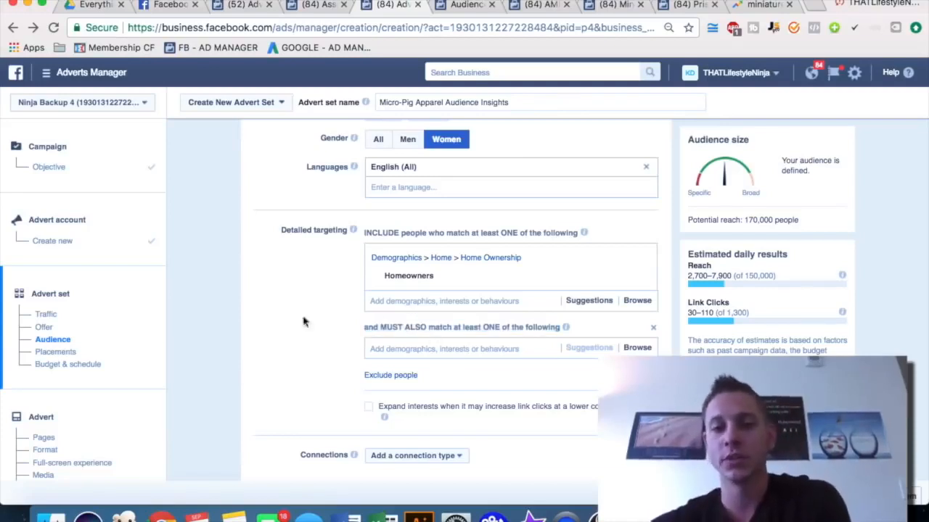
click(400, 297)
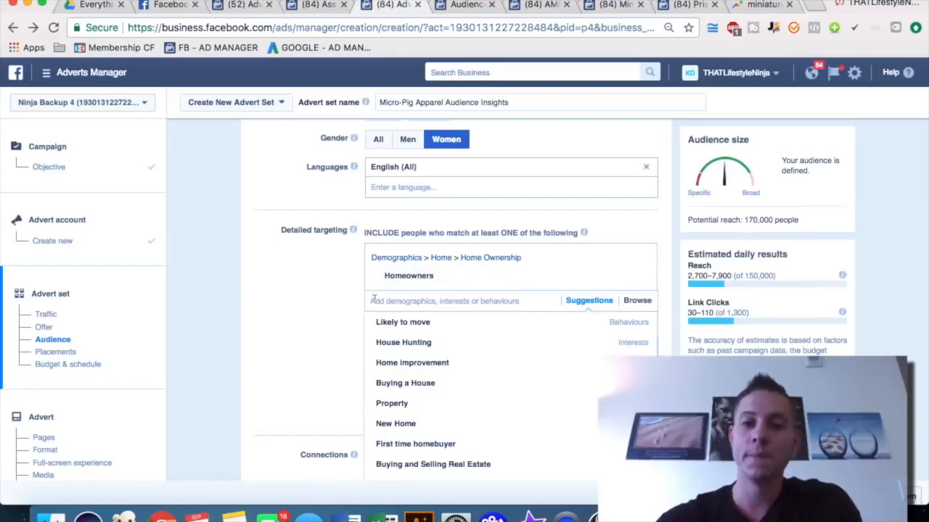
Revisit the AMPA and Mini Pig World pages and the Audience Insights Page Likes tab
click(540, 6)
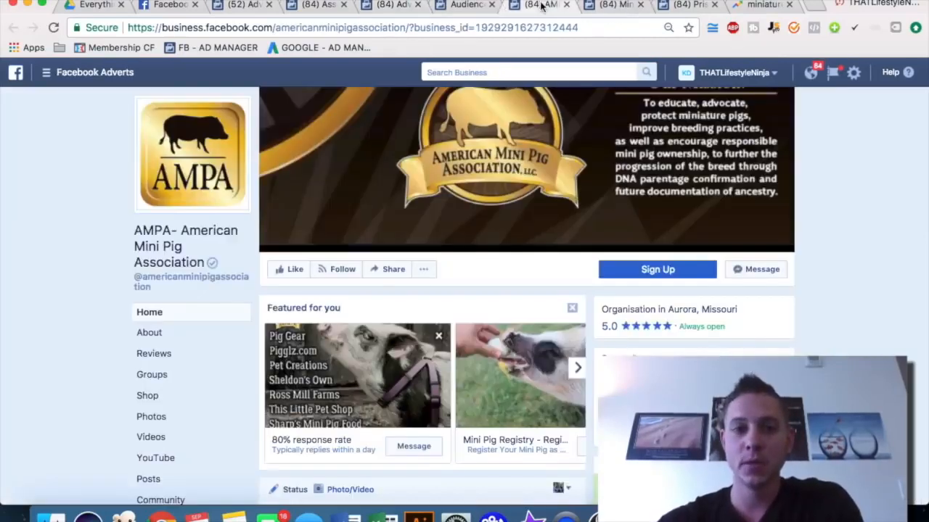
click(591, 5)
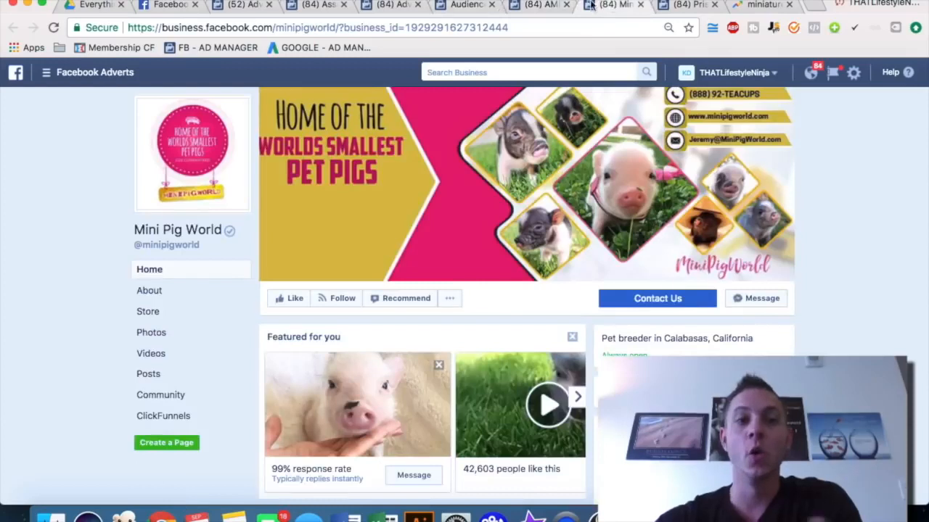
click(469, 5)
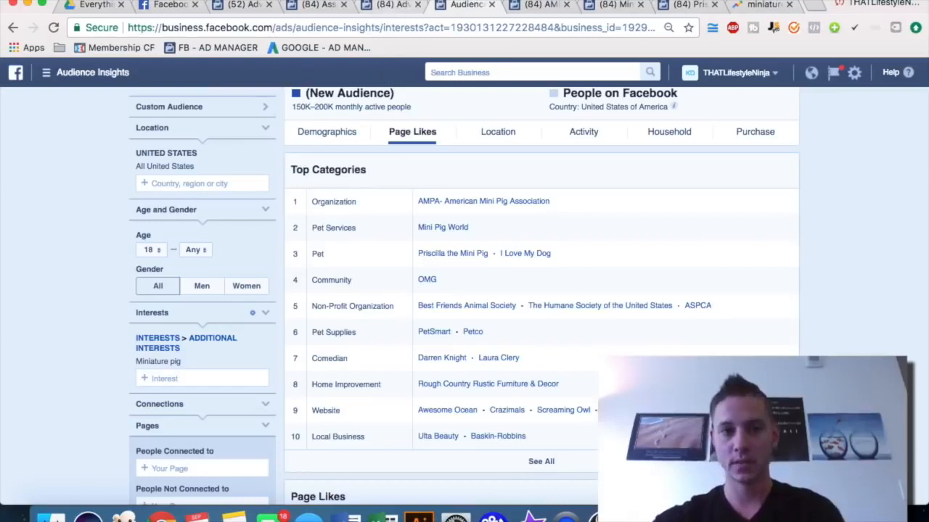
click(394, 5)
click(317, 305)
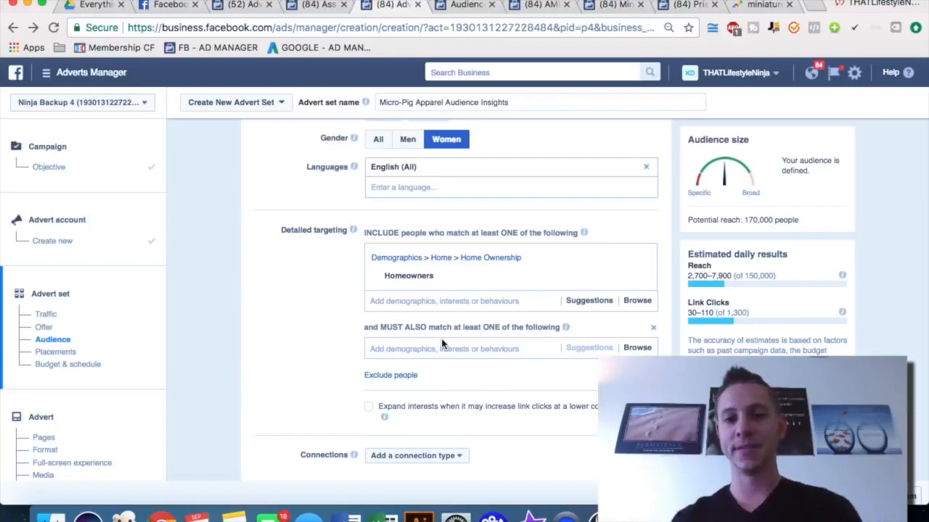
Narrow the audience to people who also match the Miniature pig interest
scroll(444, 344, down, 3)
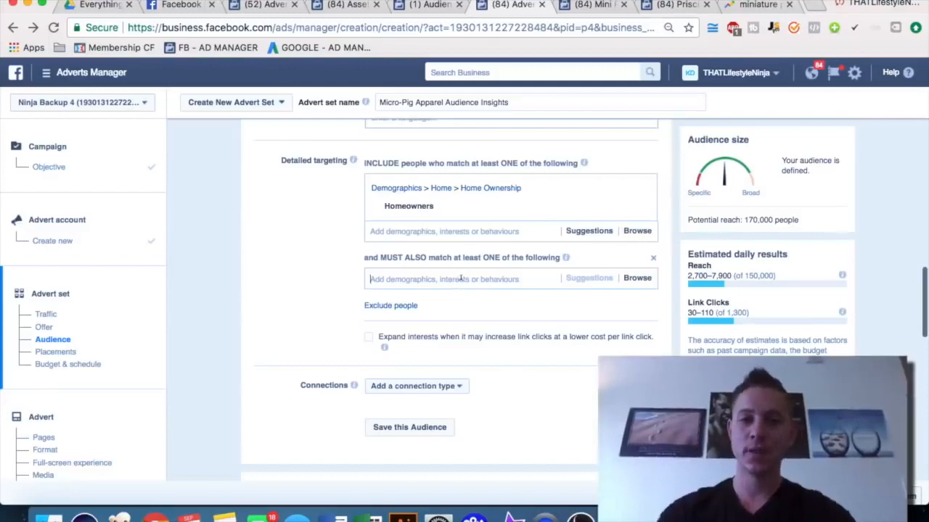
click(460, 278)
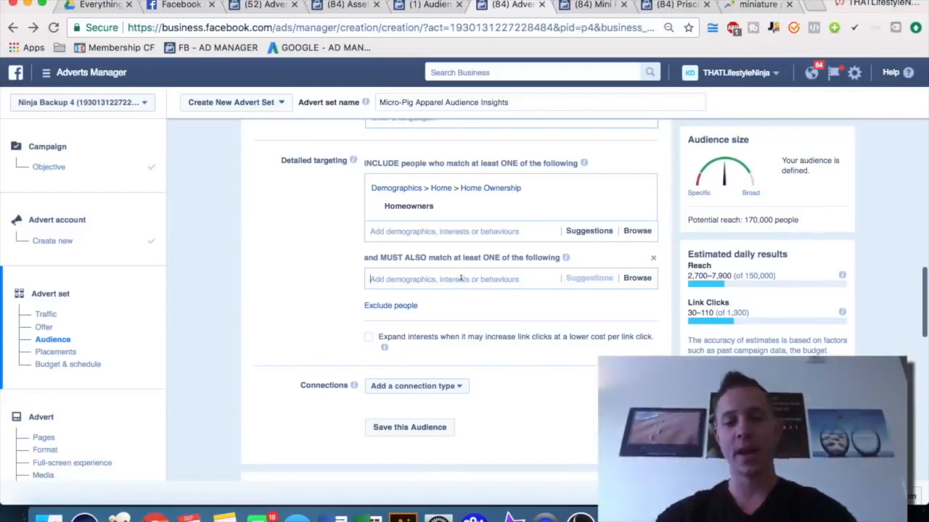
text(miniature pig)
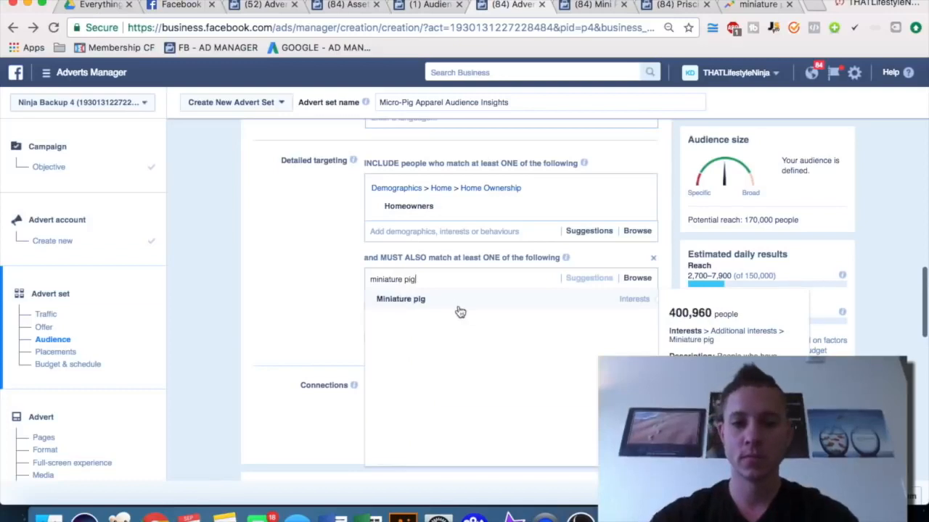
click(449, 307)
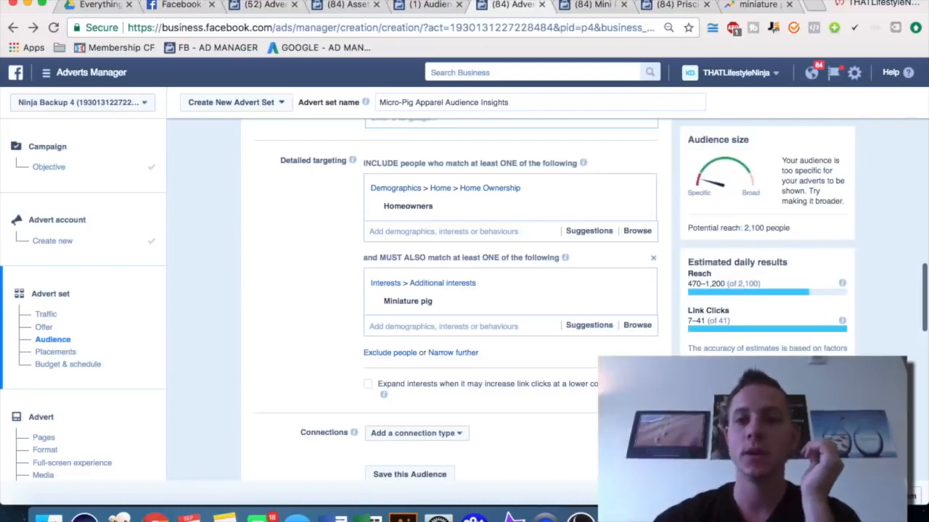
Review the miniature pig audience's page likes and household income data in Audience Insights
click(430, 5)
scroll(576, 198, down, 2)
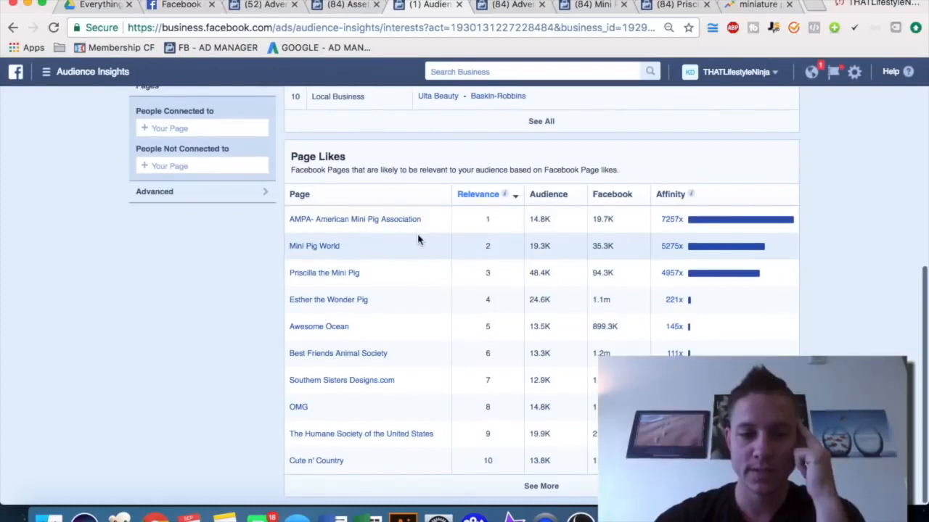
scroll(415, 247, up, 10)
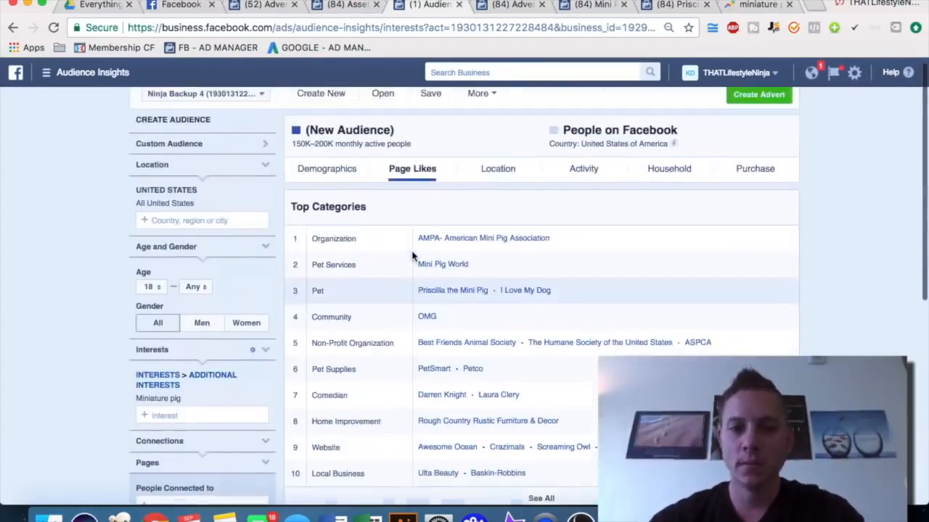
click(674, 175)
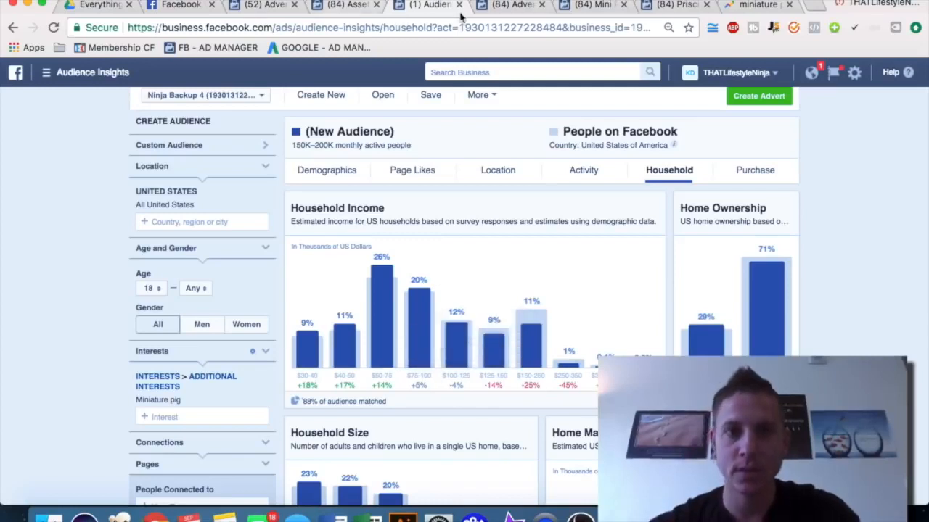
Add the $40,000 - $49,999 and $50,000 - $74,999 income brackets to the included demographics
click(507, 7)
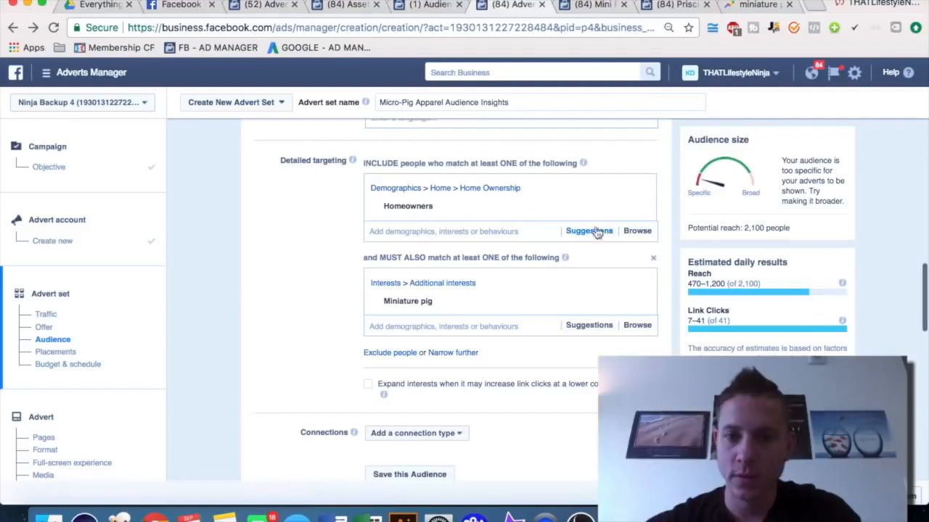
click(637, 234)
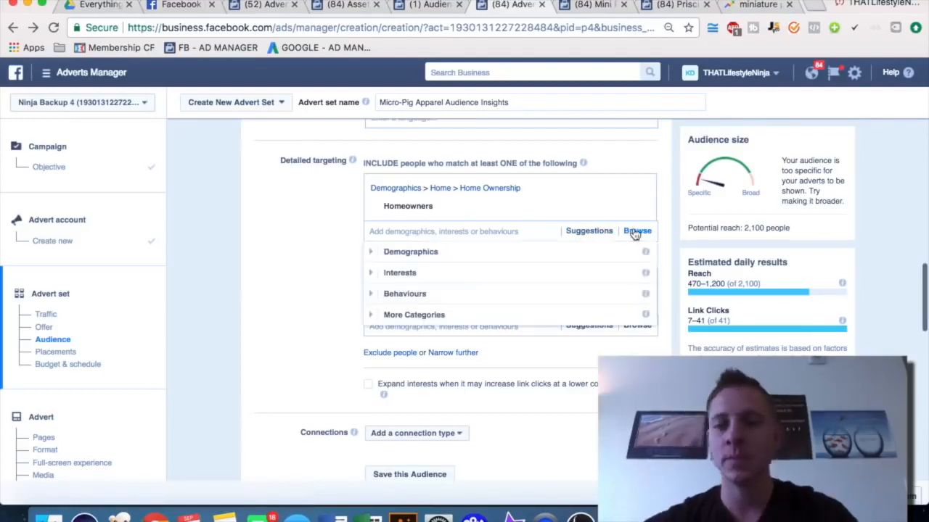
click(515, 260)
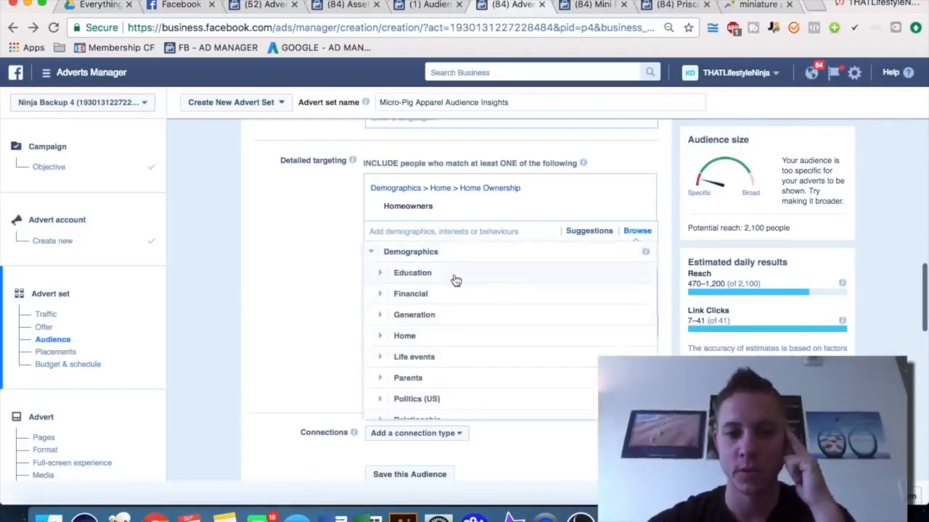
click(413, 294)
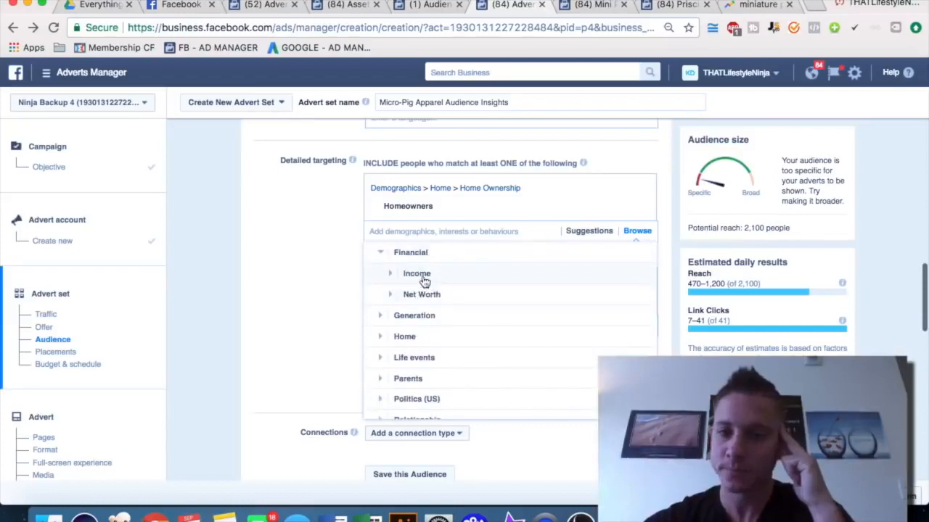
click(425, 281)
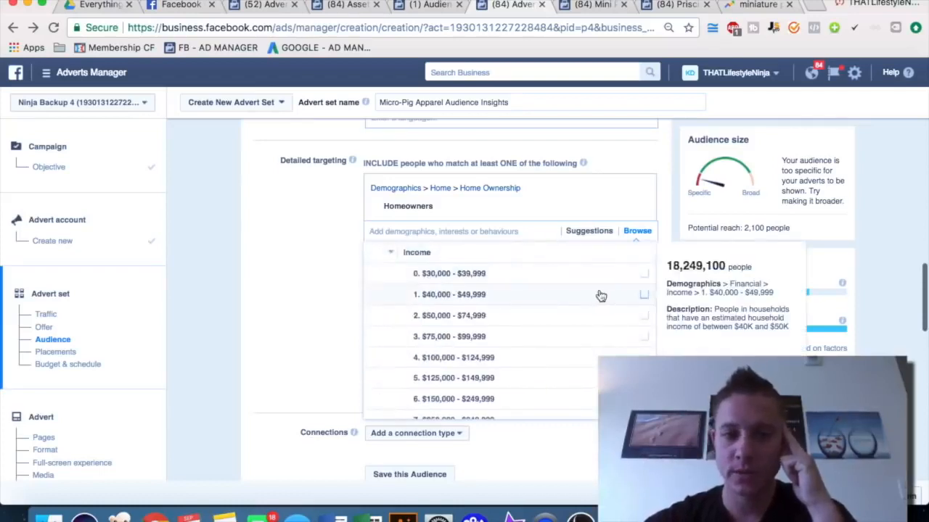
click(428, 4)
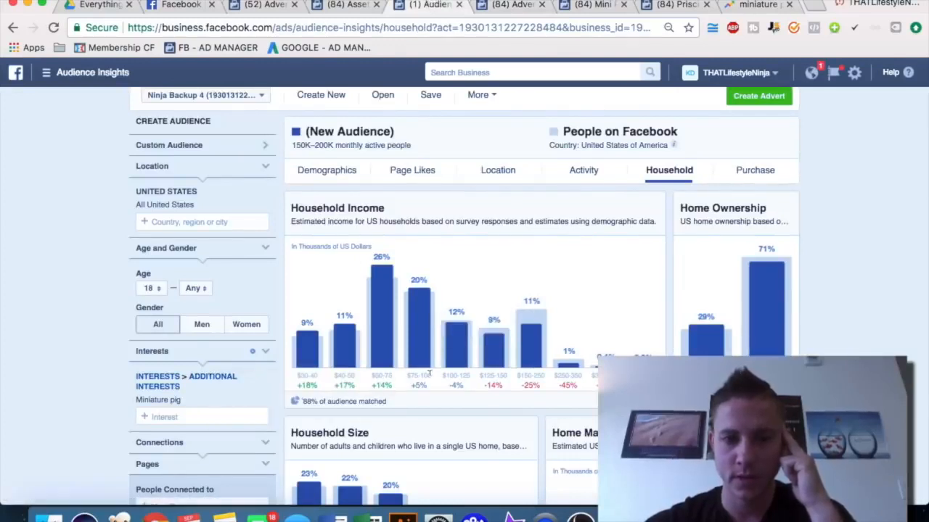
click(508, 14)
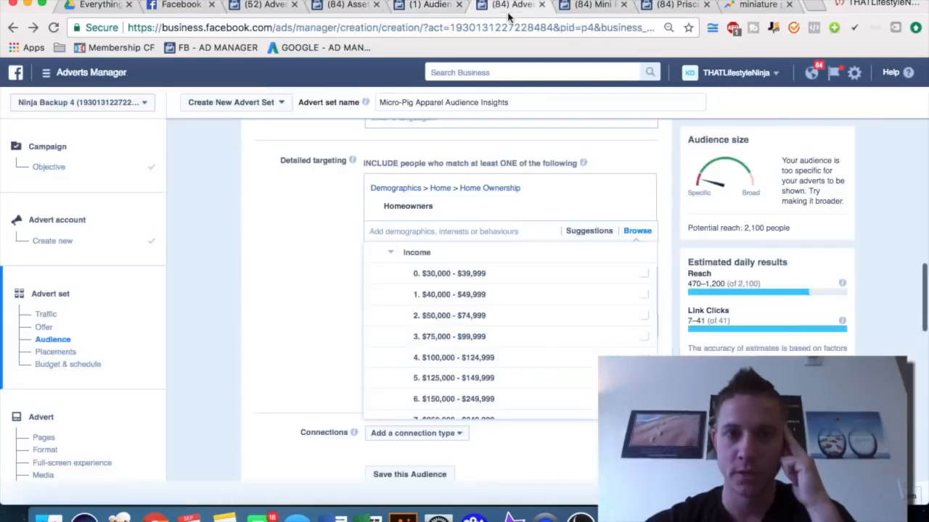
click(644, 320)
click(645, 334)
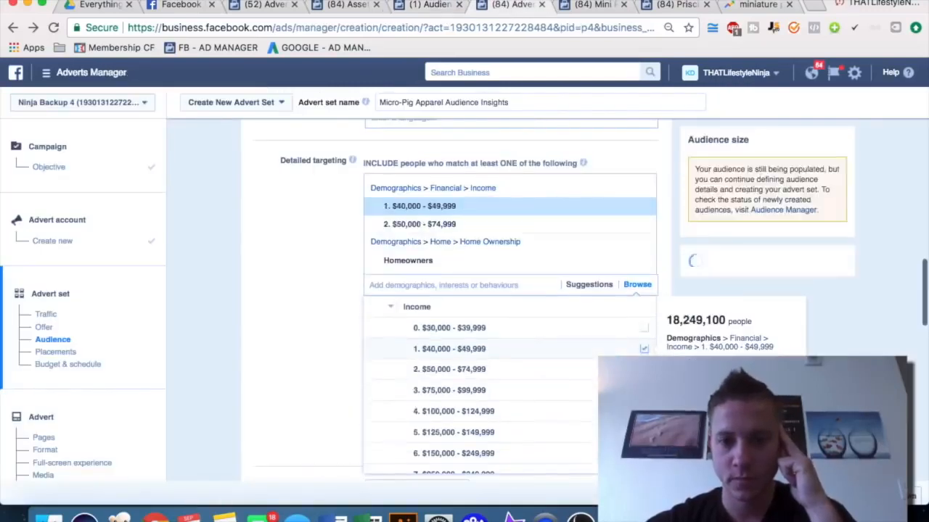
Swap the $40,000 - $49,999 income bracket for $75,000 - $99,999 in the included demographics
click(644, 349)
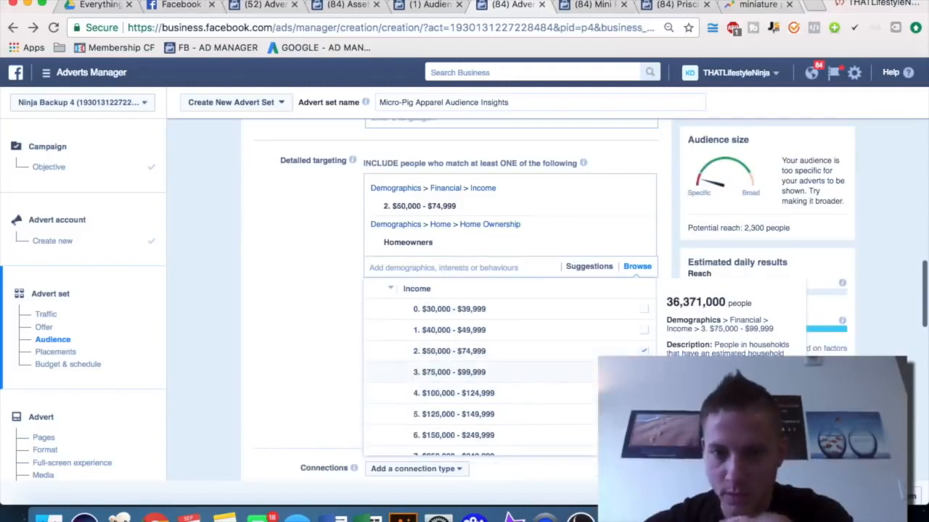
click(643, 371)
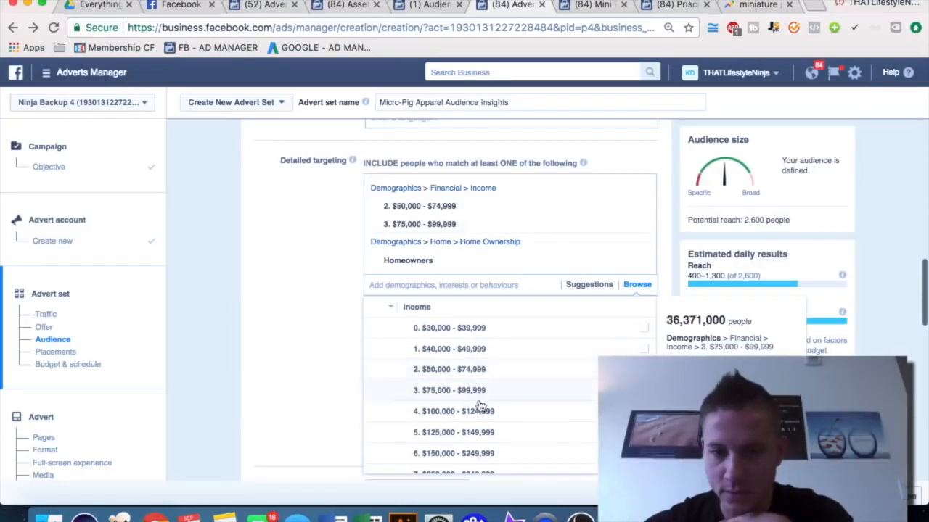
click(296, 346)
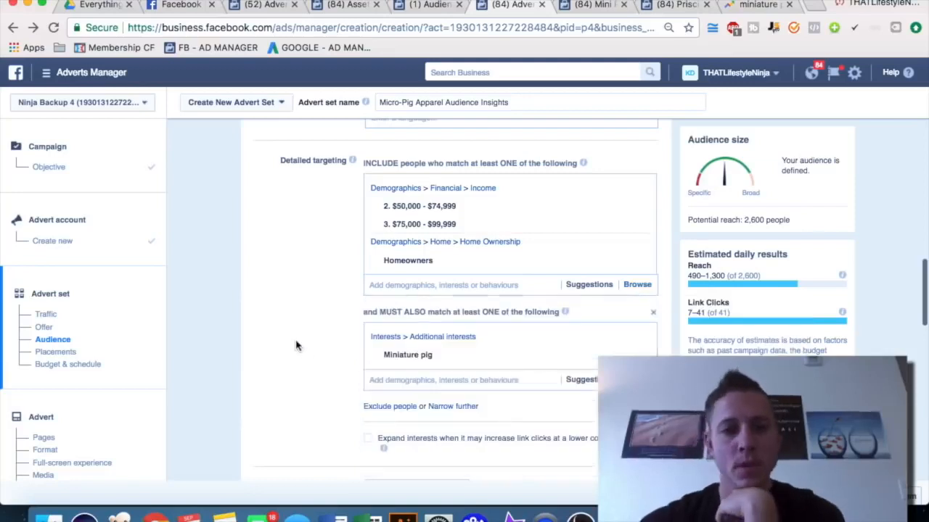
mouse_move(382, 207)
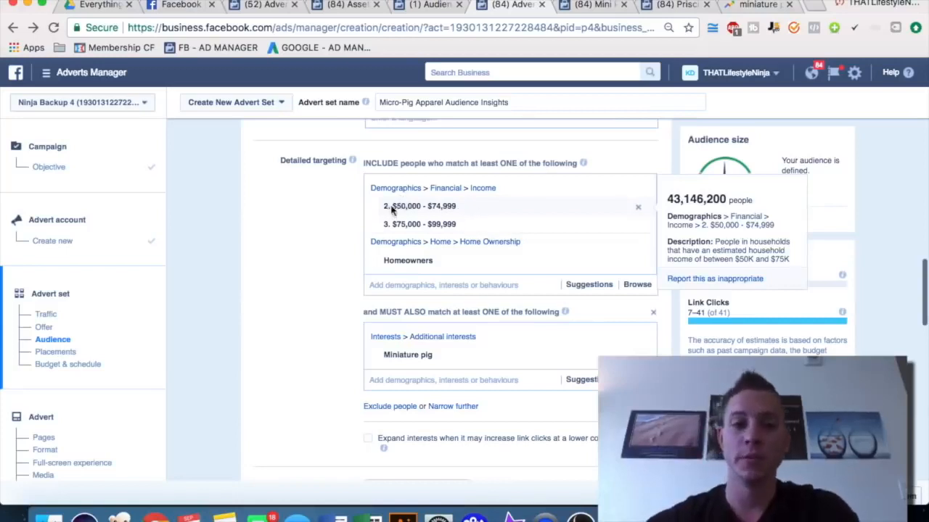
mouse_move(398, 231)
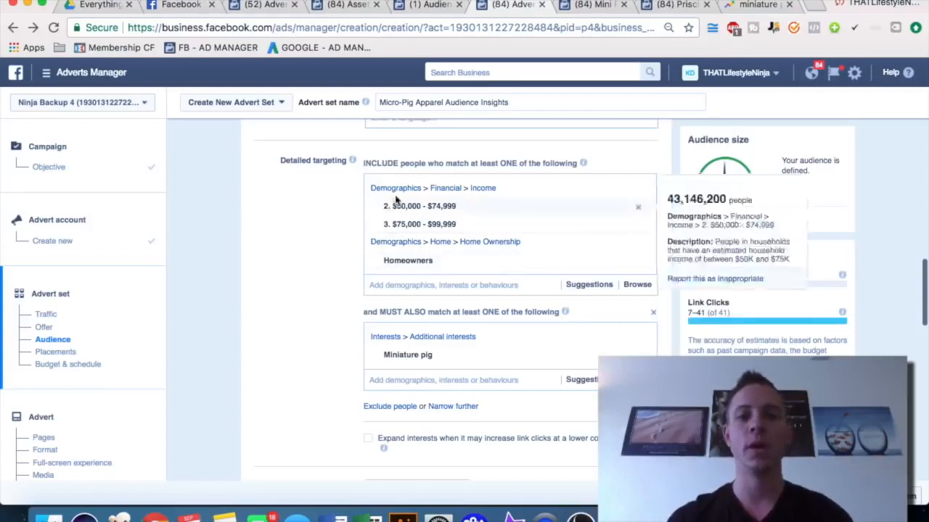
mouse_move(400, 365)
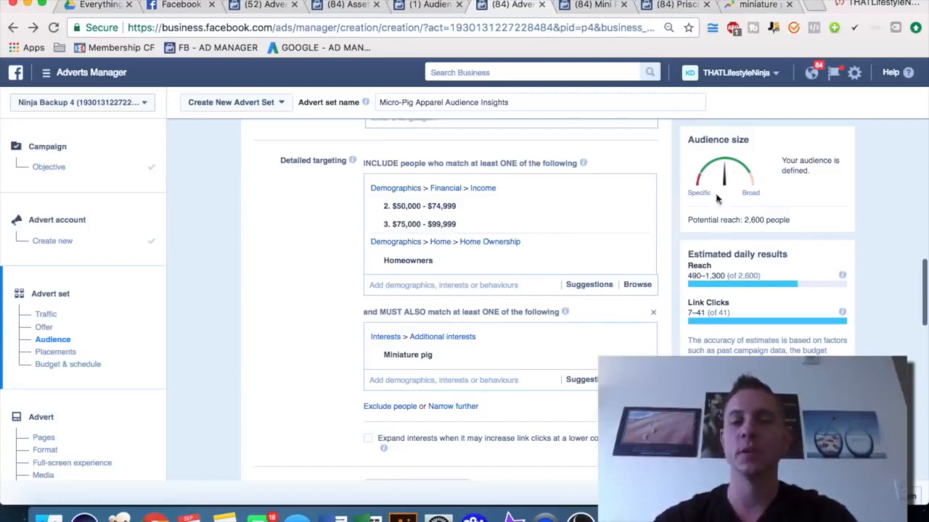
click(451, 410)
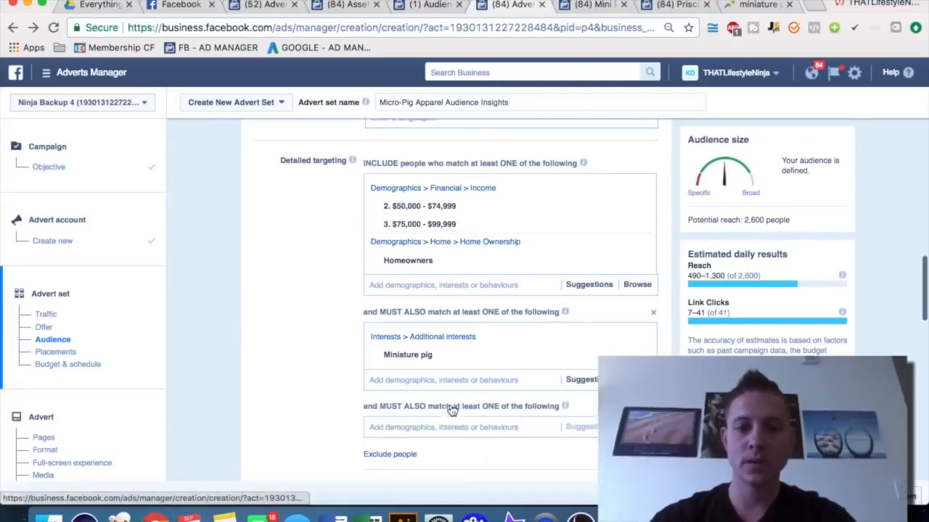
Search the Miniature pig group's targeting field for Mini Pig World as an interest, then clear the search
click(462, 378)
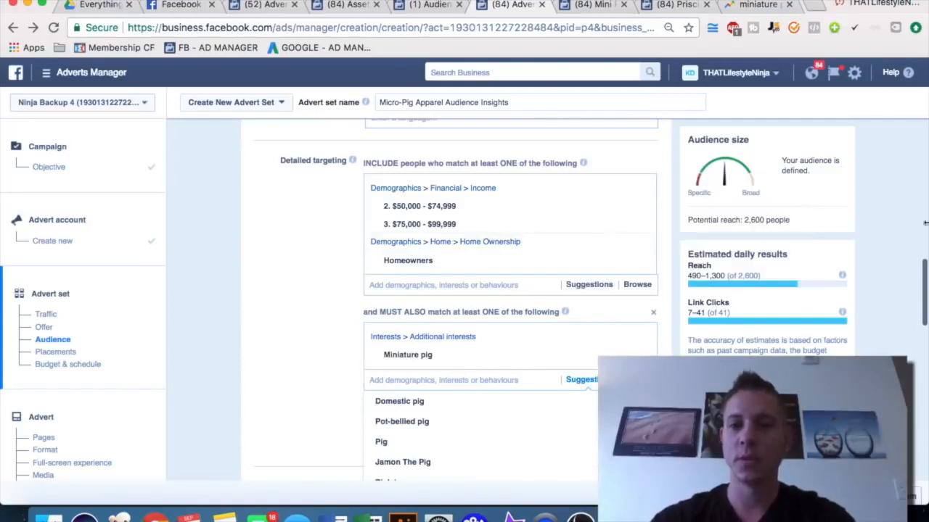
click(585, 7)
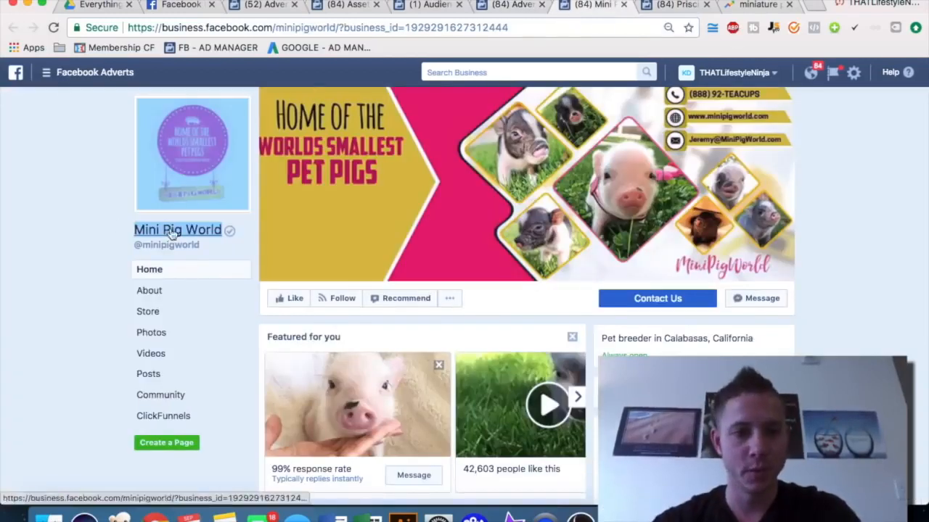
click(512, 6)
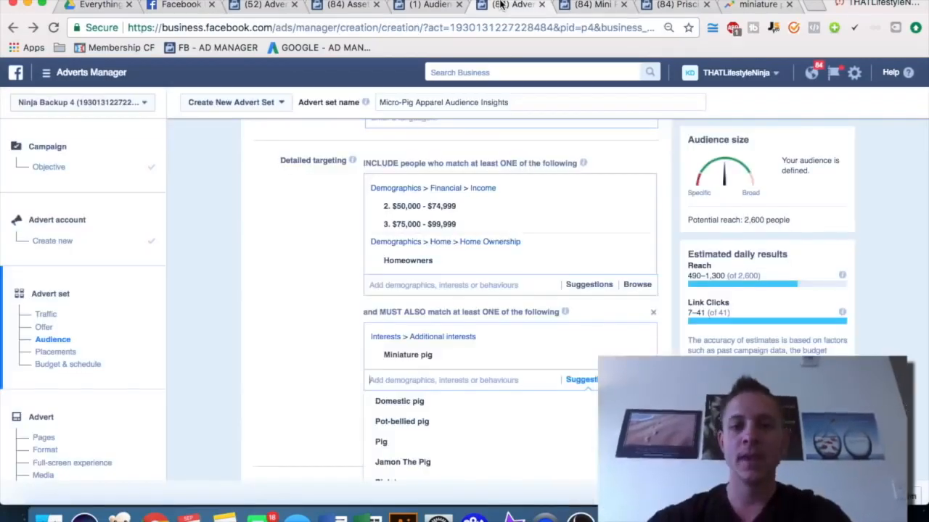
text(Mini Pig World)
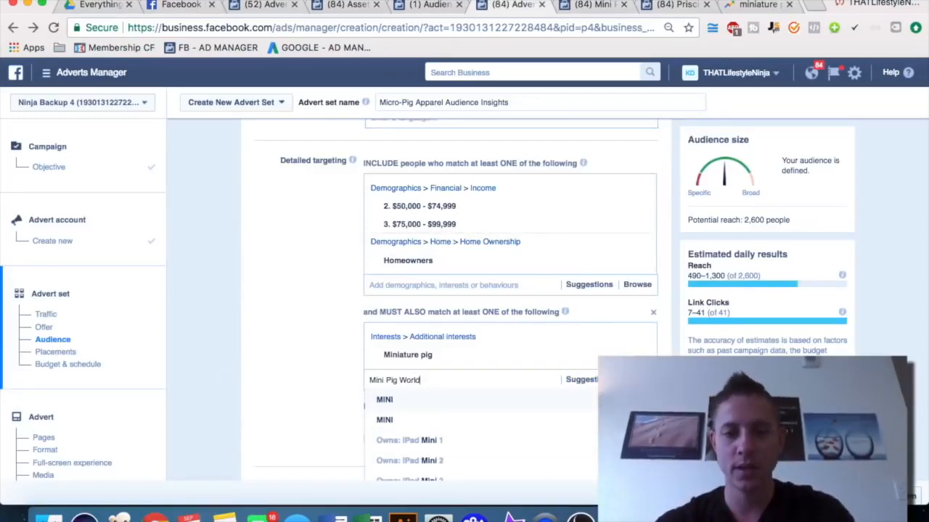
scroll(249, 327, down, 4)
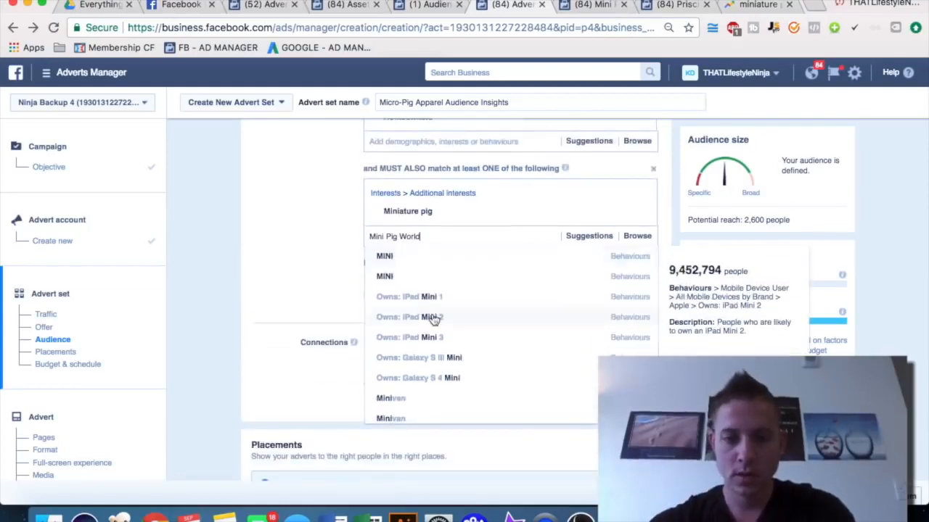
scroll(433, 320, down, 2)
scroll(392, 290, down, 1)
scroll(303, 214, up, 4)
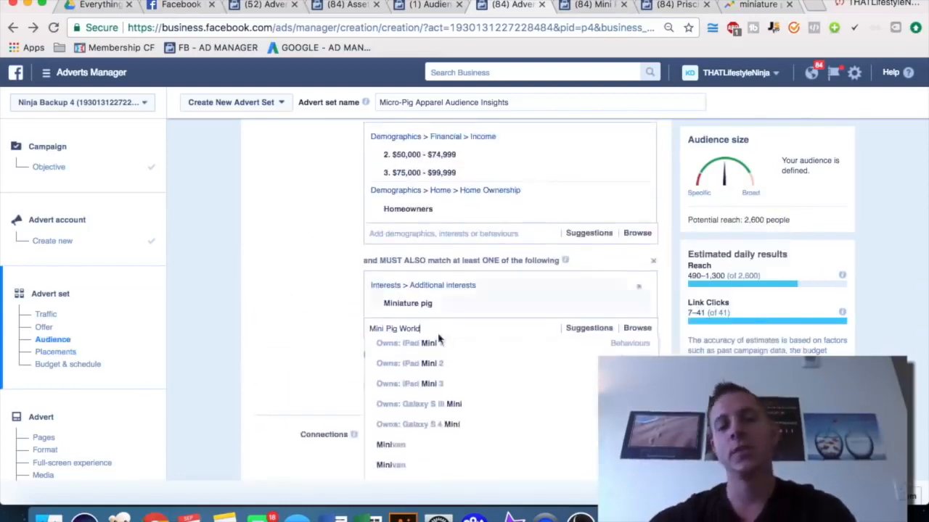
triple_click(432, 327)
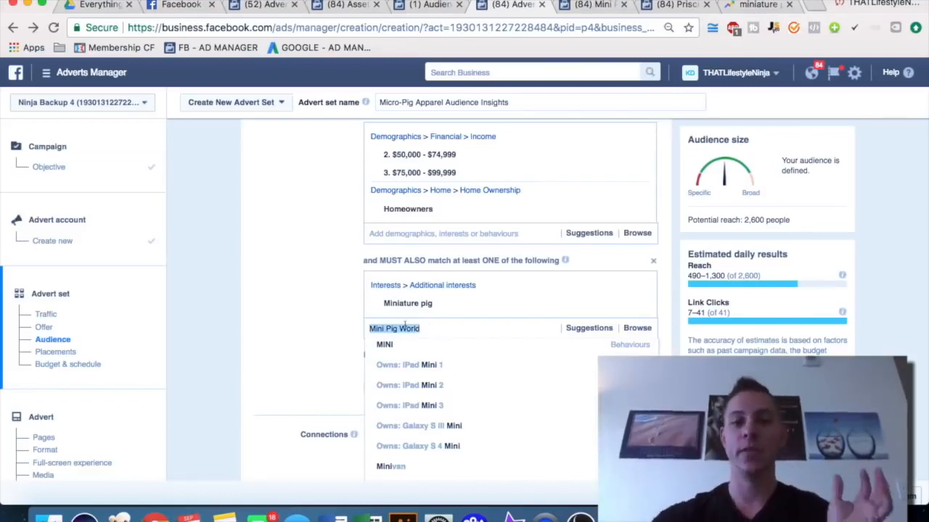
key(BackSpace)
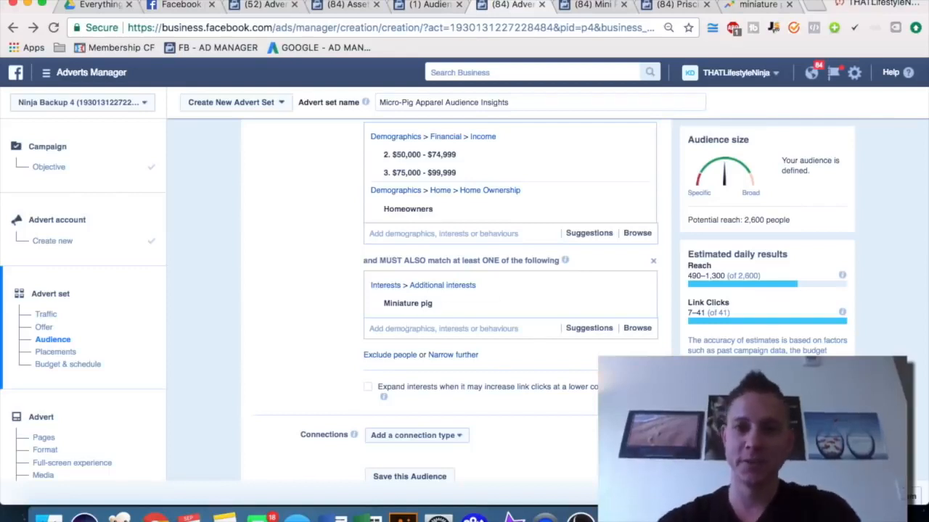
Copy the Priscilla the Mini Pig page name and search for it in the Miniature pig group's targeting field, then clear it
click(590, 6)
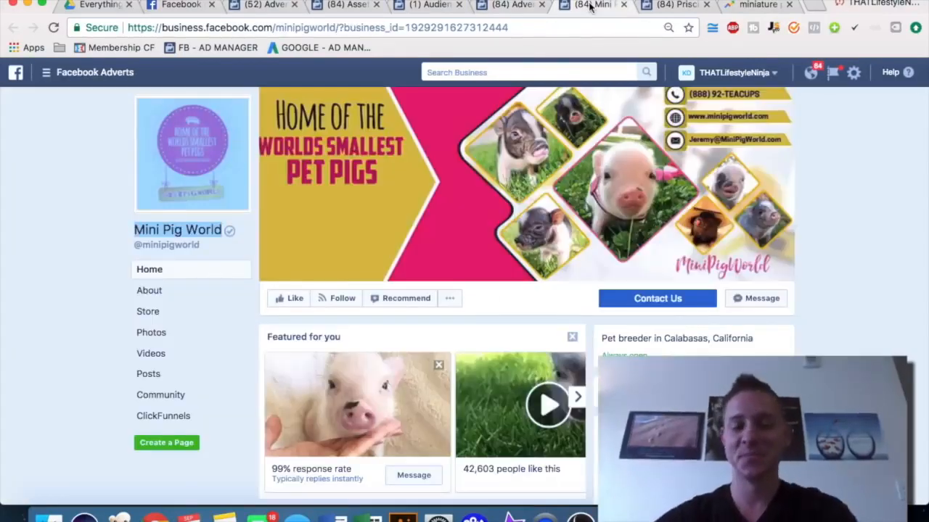
click(663, 4)
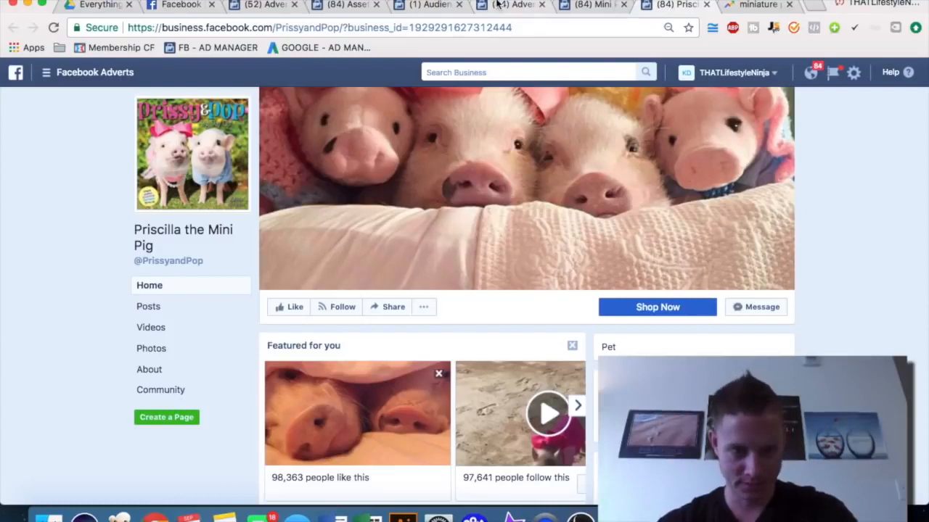
drag(153, 247, 138, 237)
key(ctrl+c)
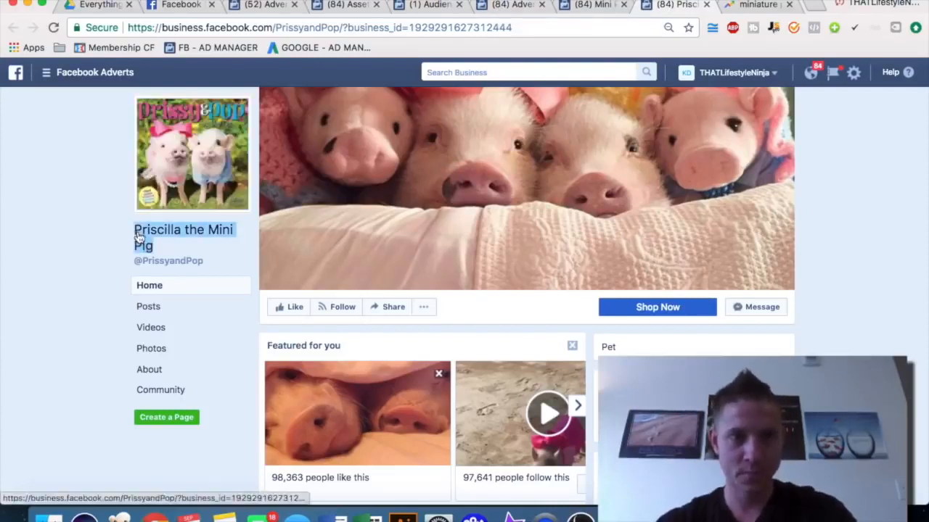
click(580, 6)
click(493, 6)
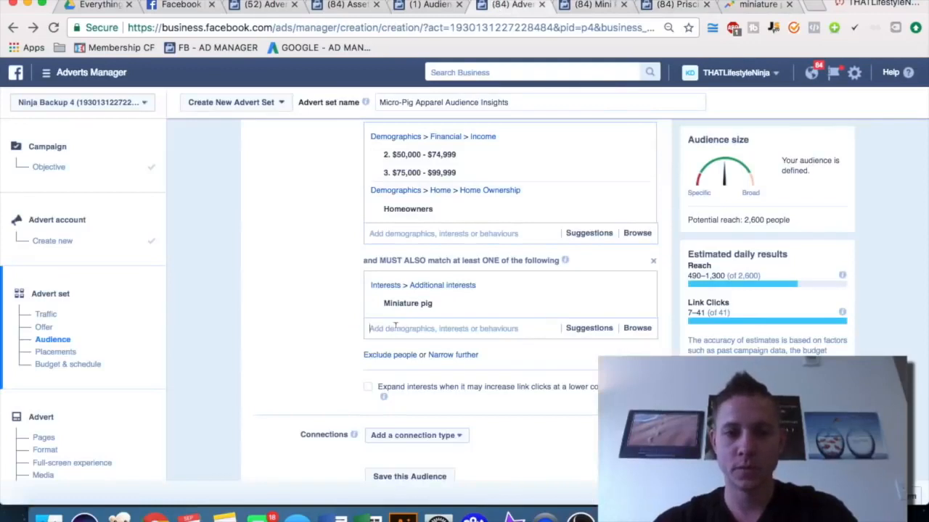
key(ctrl+v)
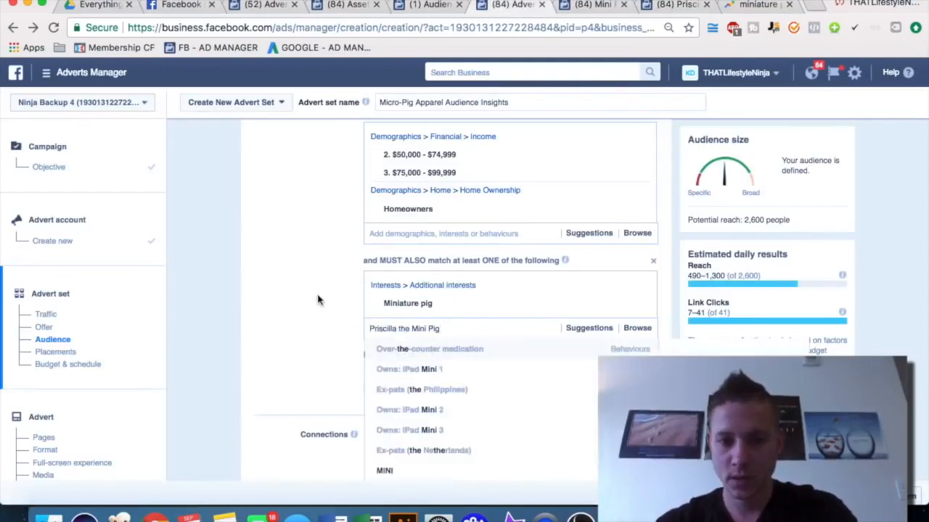
scroll(317, 301, down, 3)
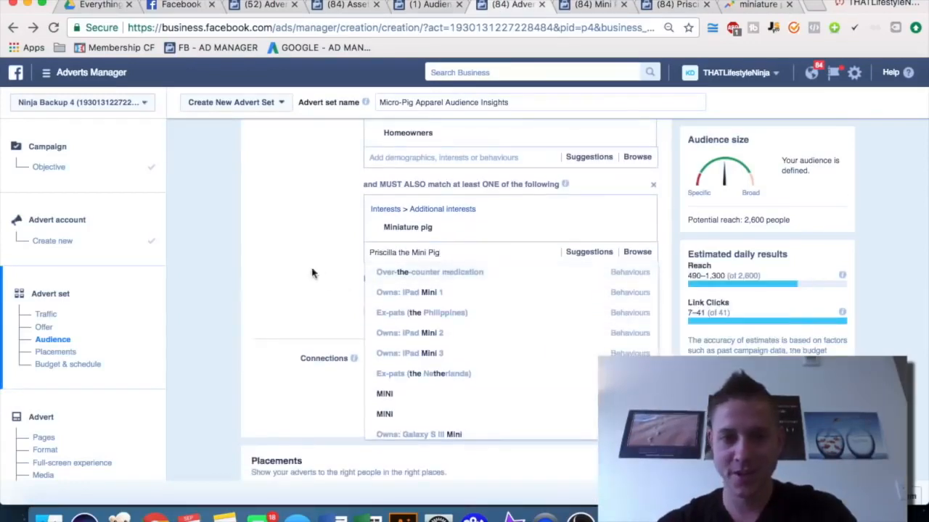
key(ctrl+a)
key(BackSpace)
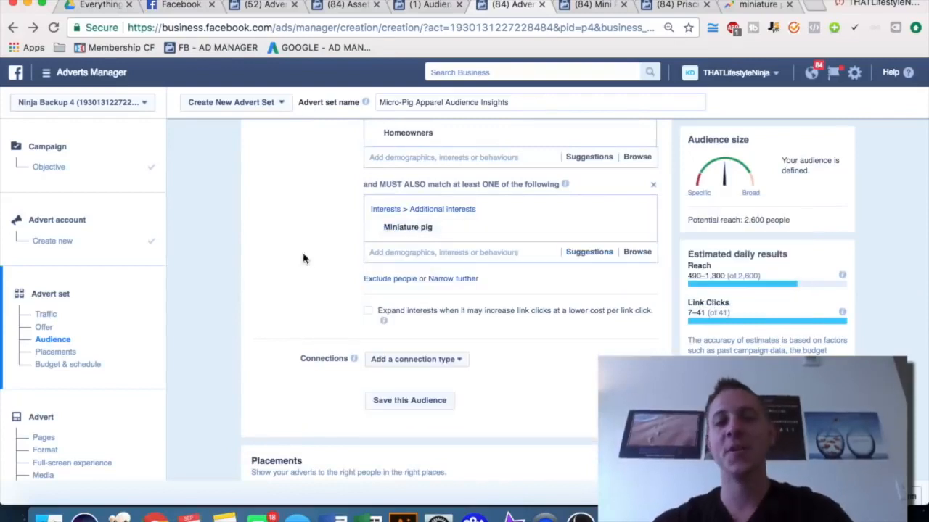
click(303, 259)
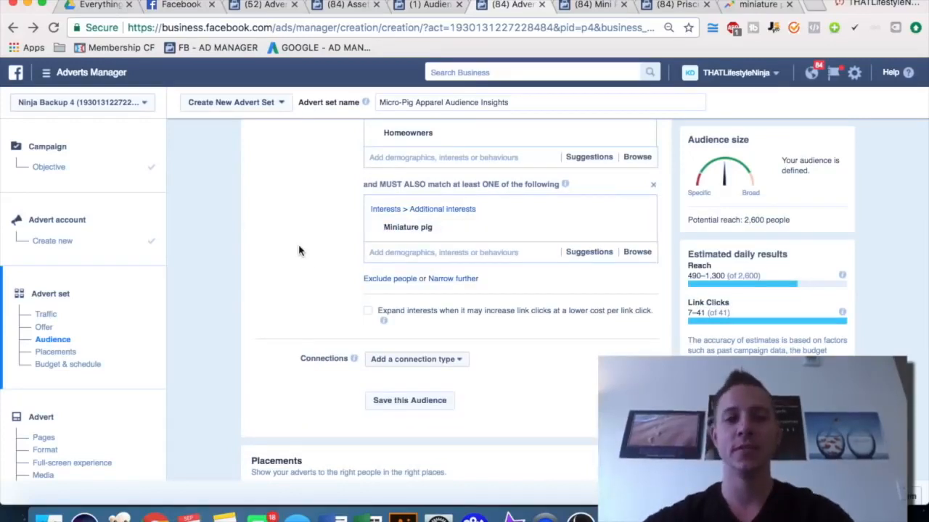
scroll(299, 250, up, 4)
scroll(300, 251, down, 1)
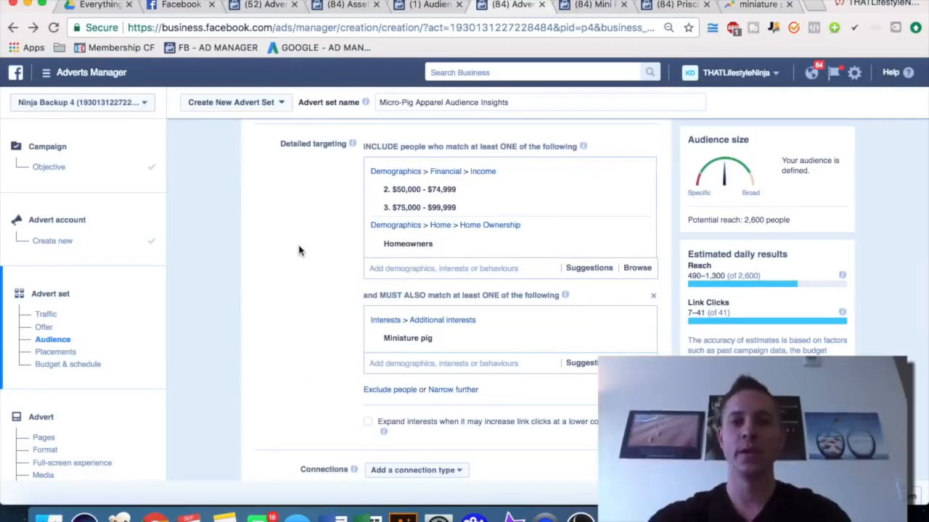
In Audience Insights, replace the Miniature pig interest with Tony Robbins and view the Page Likes tab
click(434, 7)
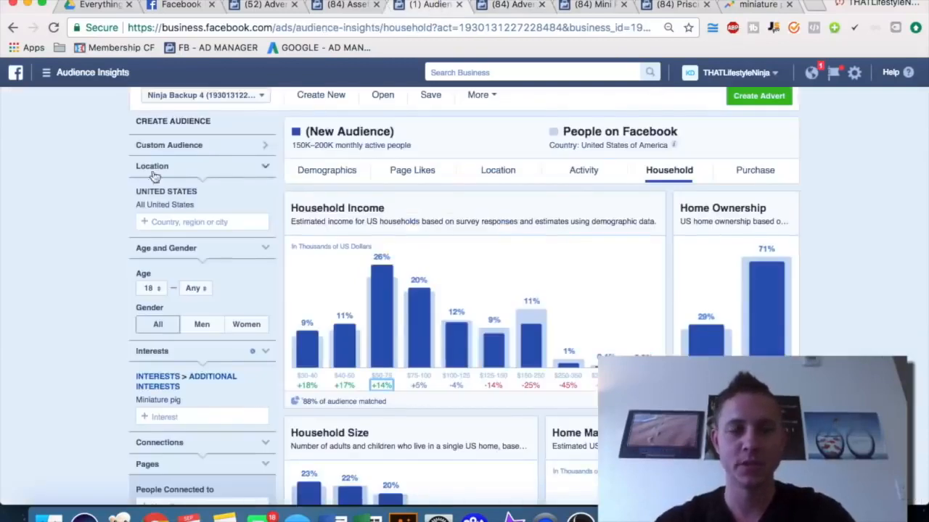
scroll(90, 233, down, 1)
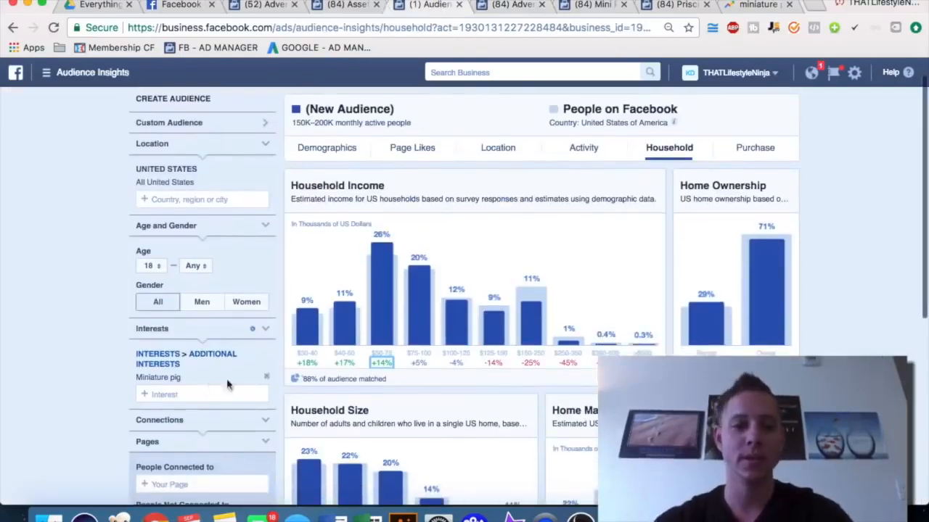
click(265, 377)
click(190, 358)
text(tony)
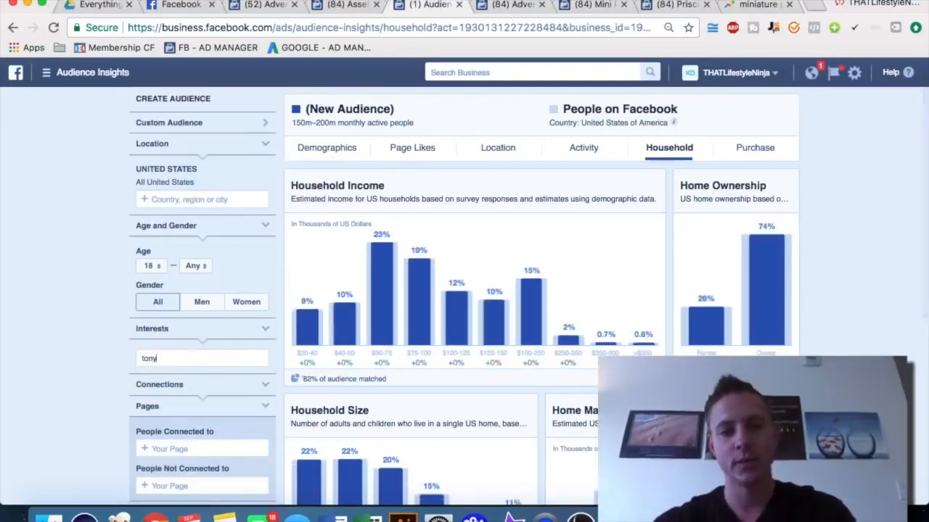
text( robbins)
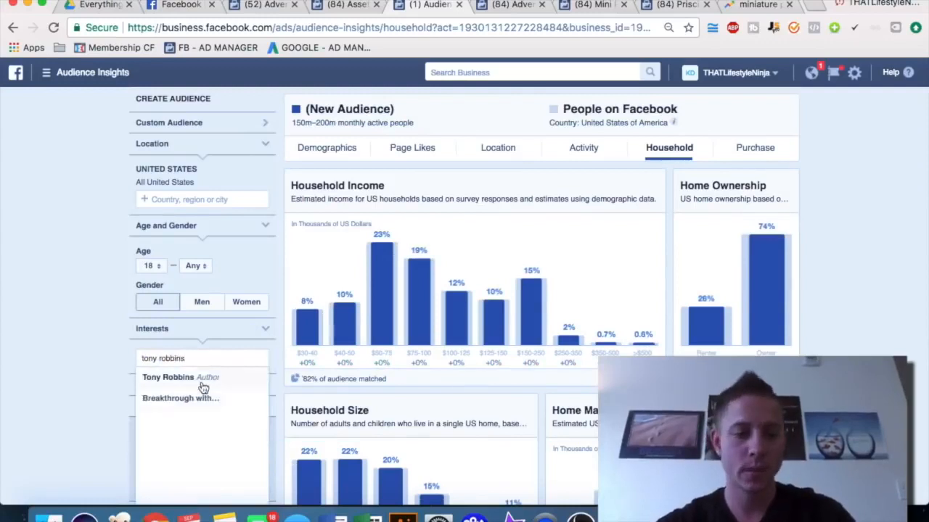
click(204, 378)
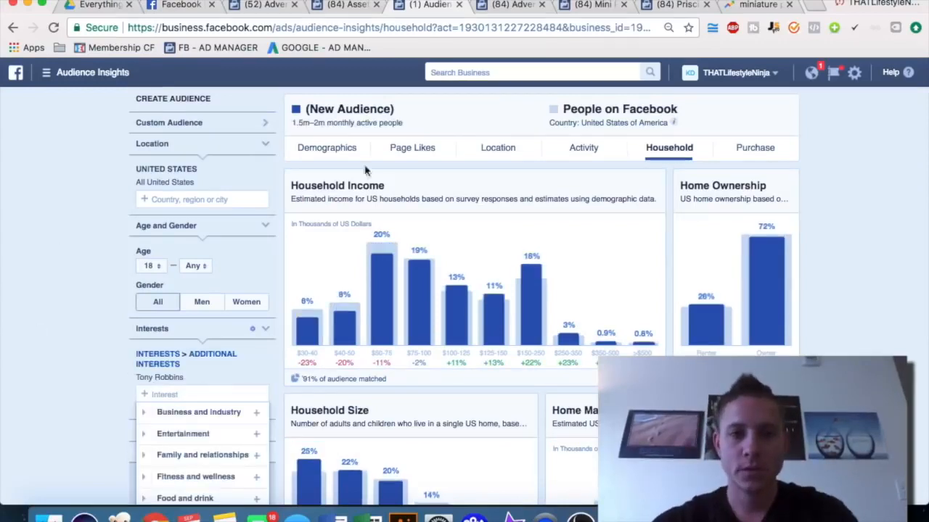
click(400, 148)
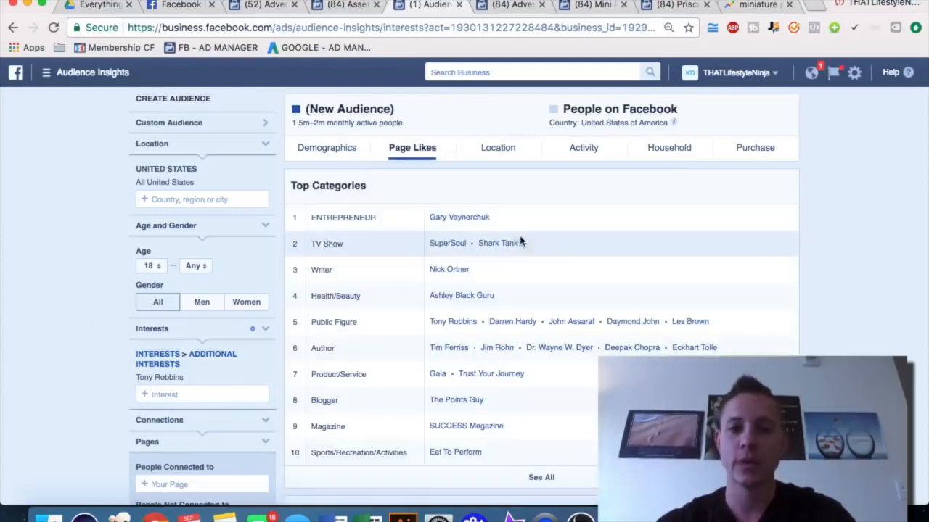
Search the Miniature pig group's targeting field for Gary Vaynerchuk, clear it, and return to Audience Insights
click(514, 6)
click(405, 360)
text(gary)
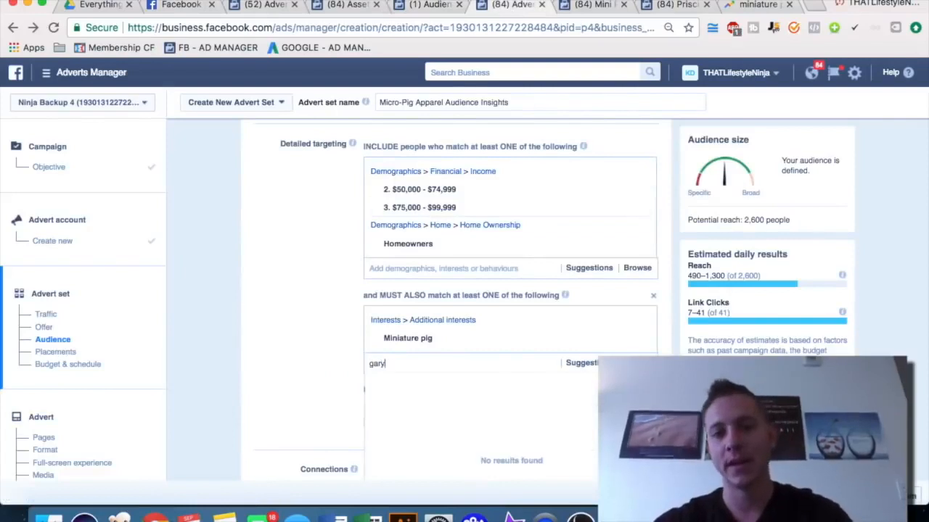
text( vayne)
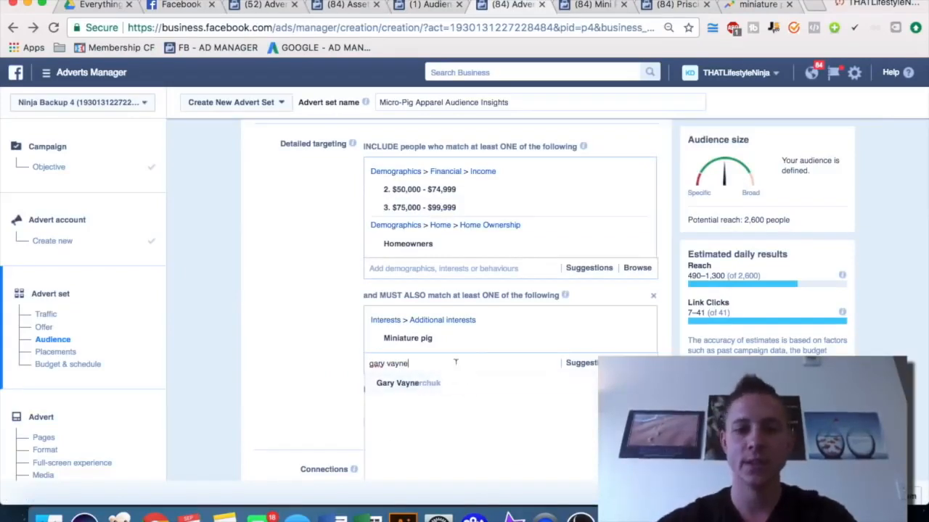
key(super+a)
key(BackSpace)
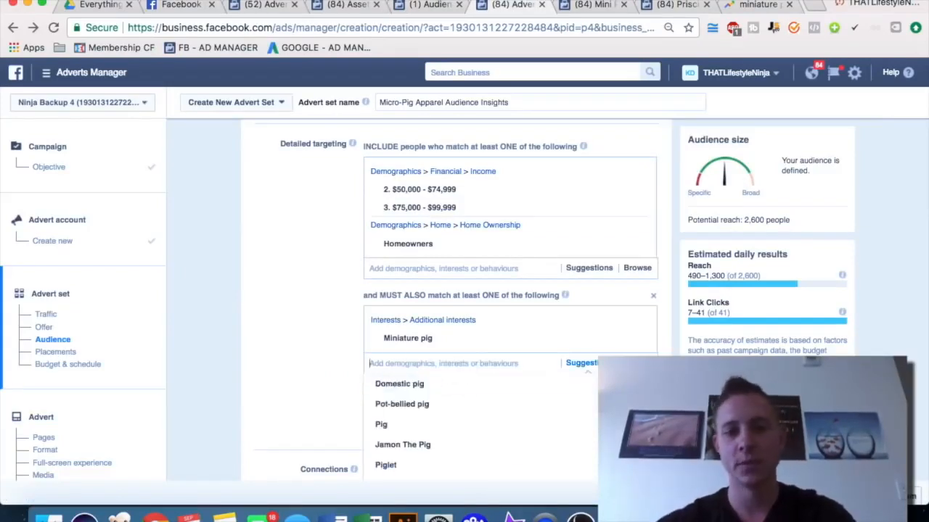
click(304, 343)
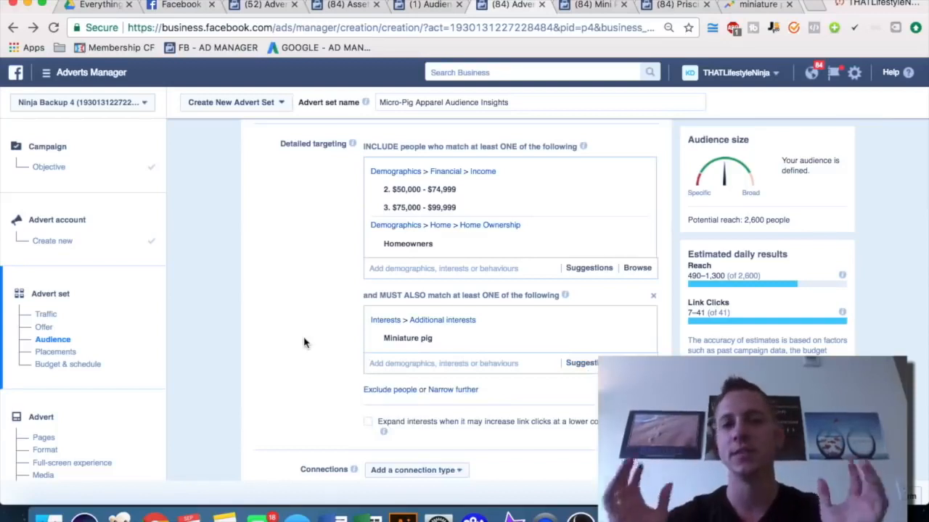
click(416, 6)
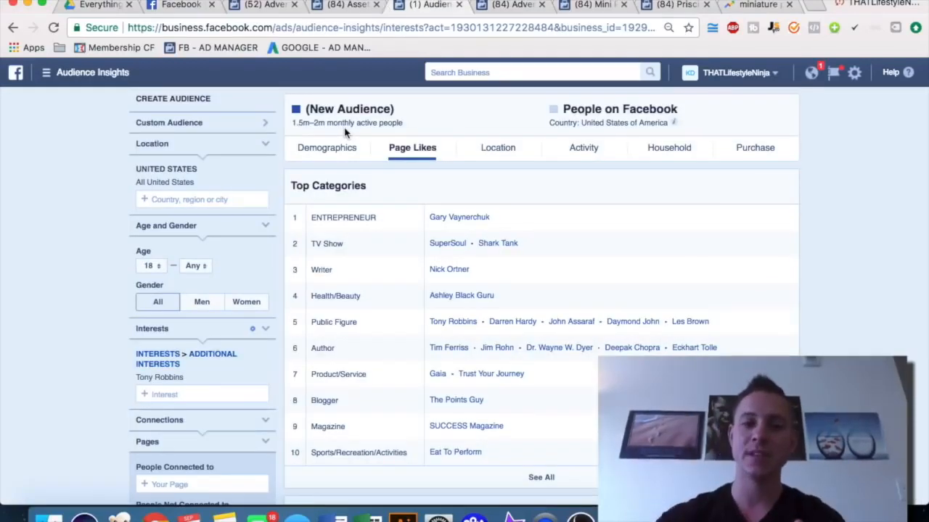
Close the Mini Pig World and Priscilla the Mini Pig browser tabs
scroll(443, 282, down, 5)
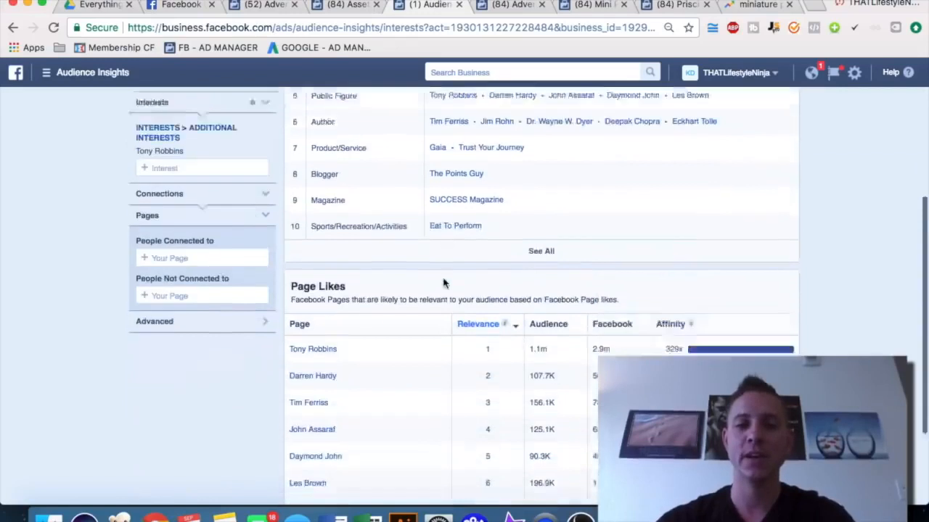
click(511, 6)
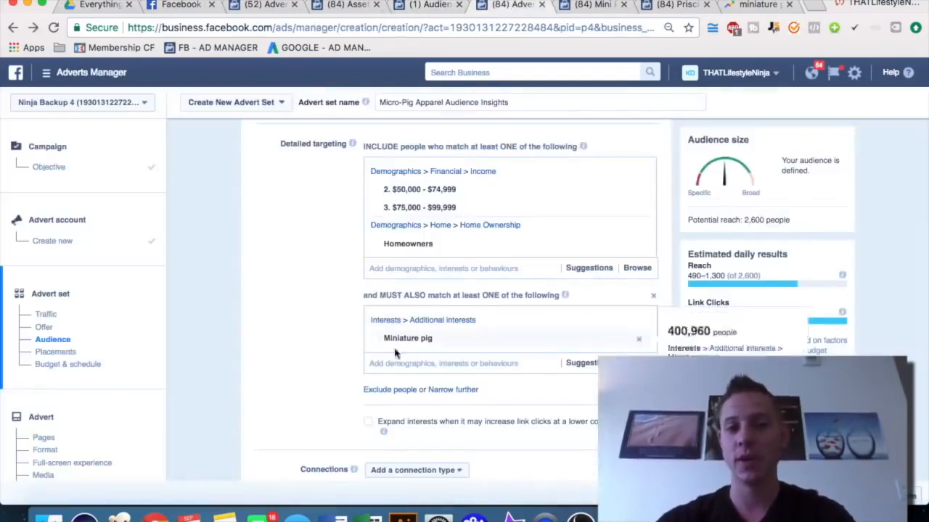
click(589, 6)
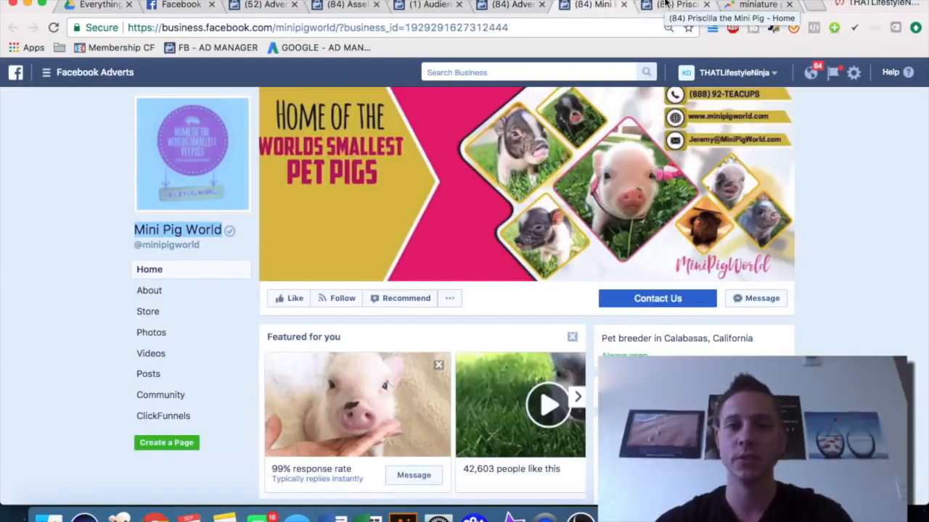
click(665, 4)
key(super+w)
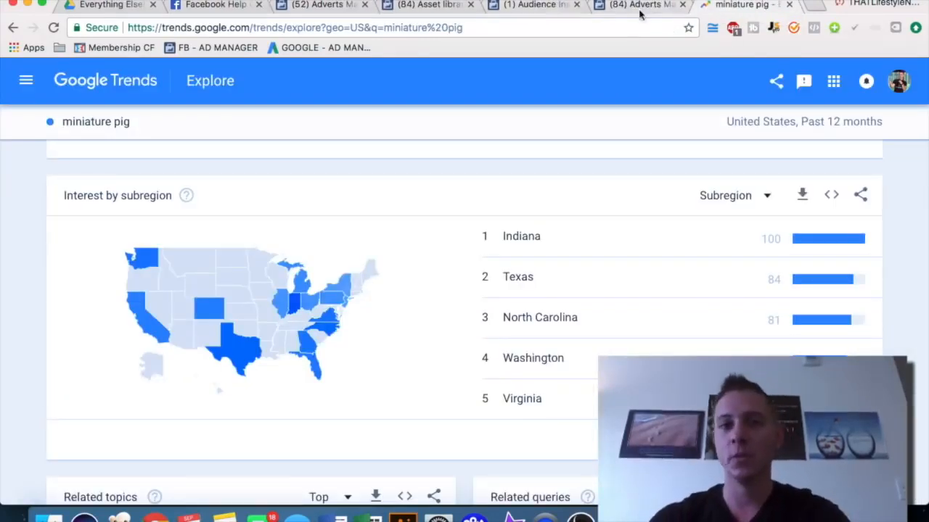
Search Google in a new tab for mini pigs magazine and browse the results
click(816, 7)
text(mini)
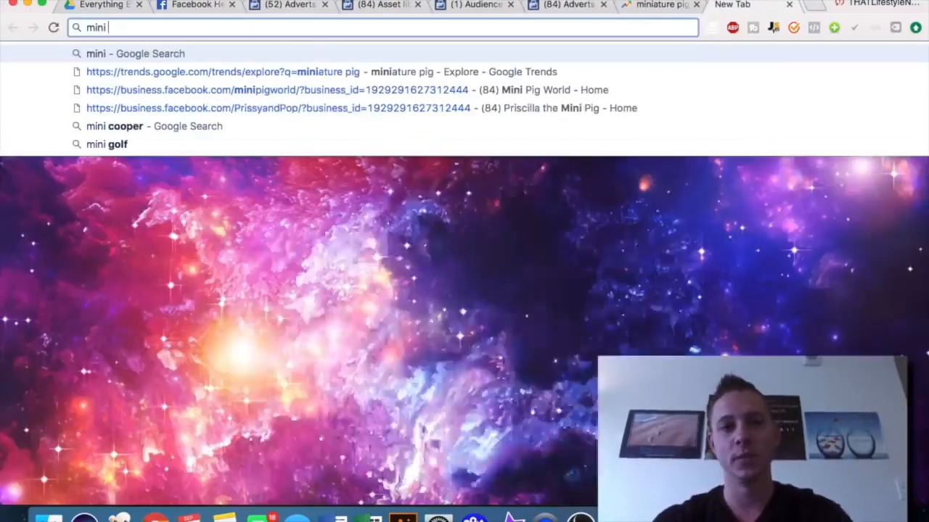
text( pigs magazine)
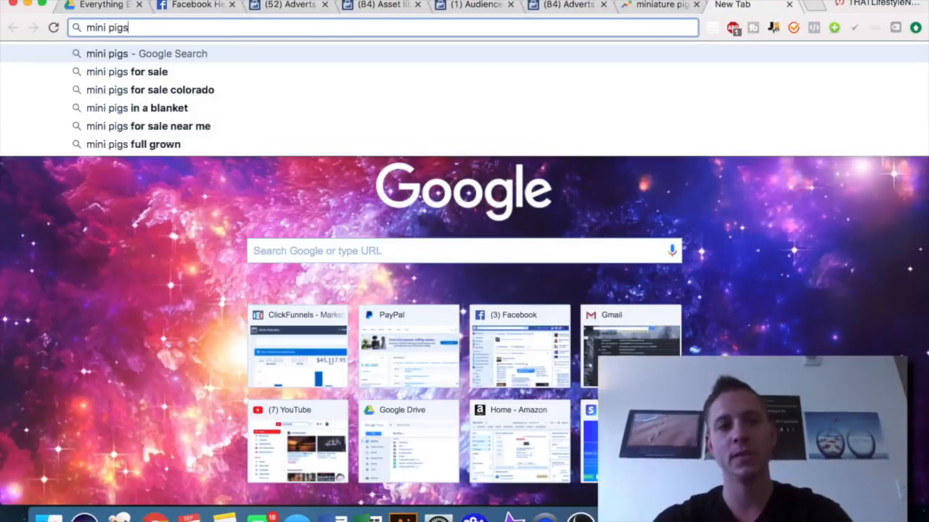
key(Return)
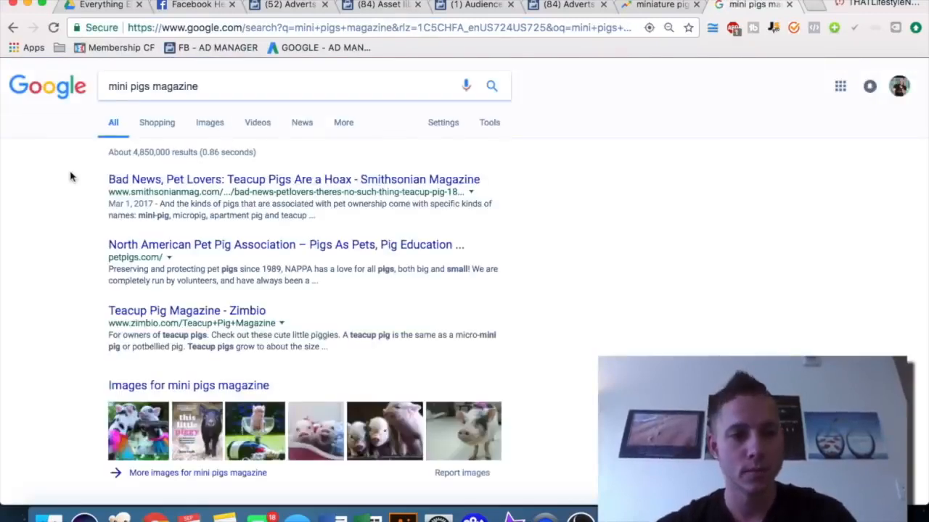
scroll(71, 237, down, 1)
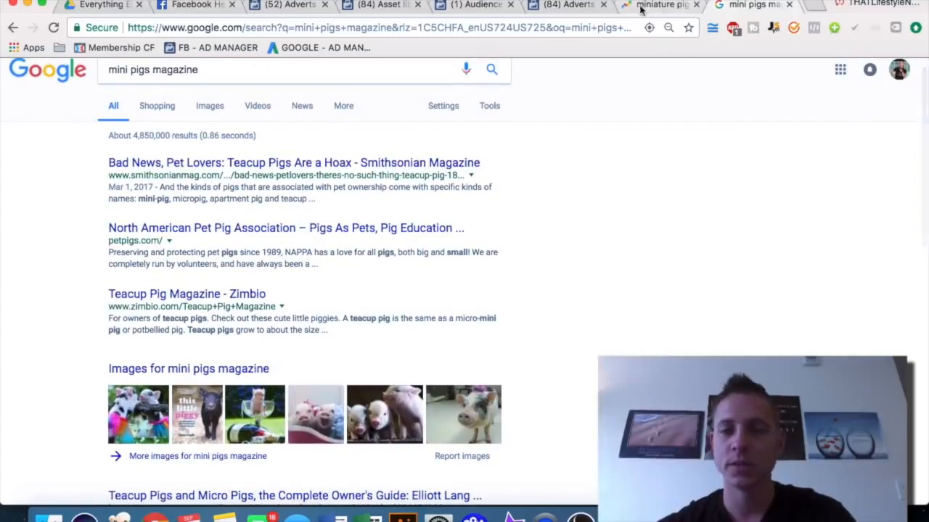
Search the Miniature pig group's targeting field for pet pig, then pig, browsing the suggestions
click(581, 6)
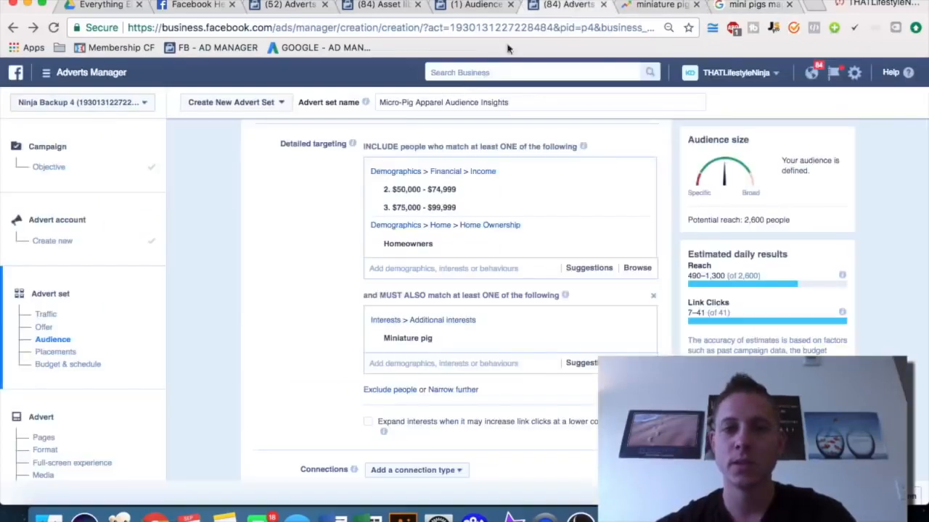
click(403, 363)
text(pet pig)
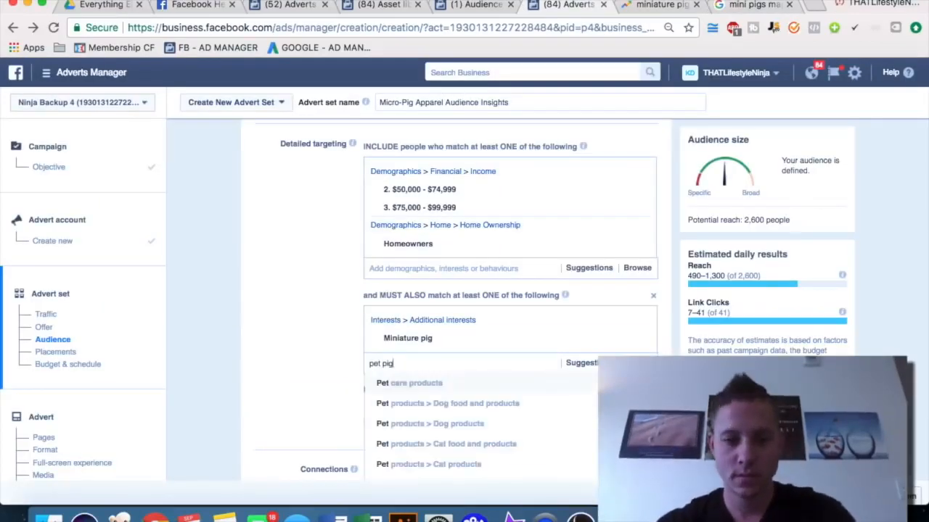
key(BackSpace)
key(BackSpace)
key(BackSpace)
key(BackSpace)
key(BackSpace)
key(BackSpace)
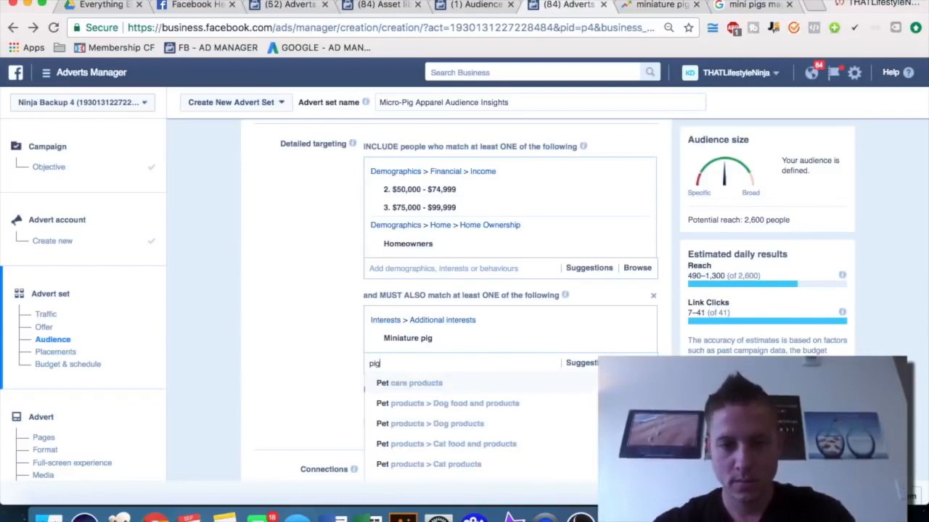
scroll(323, 291, down, 2)
scroll(400, 317, down, 5)
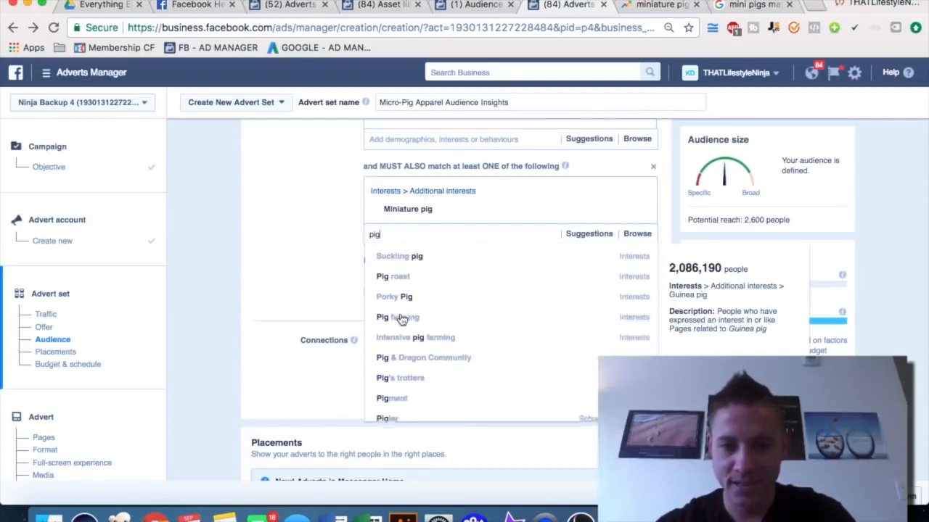
scroll(403, 317, down, 1)
scroll(487, 326, down, 3)
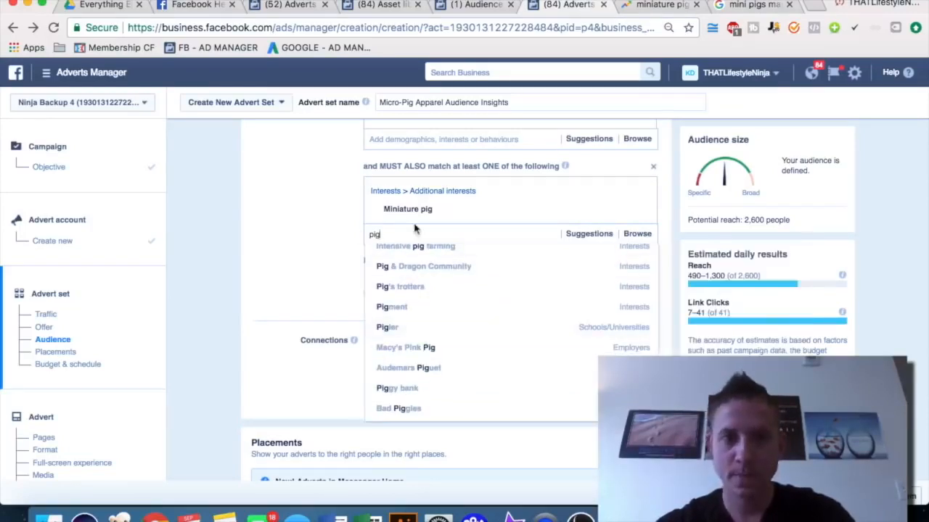
Search the targeting field for mini pig, oink and pig, then clear the search and close the suggestions
key(BackSpace)
key(BackSpace)
key(BackSpace)
text(micro pig)
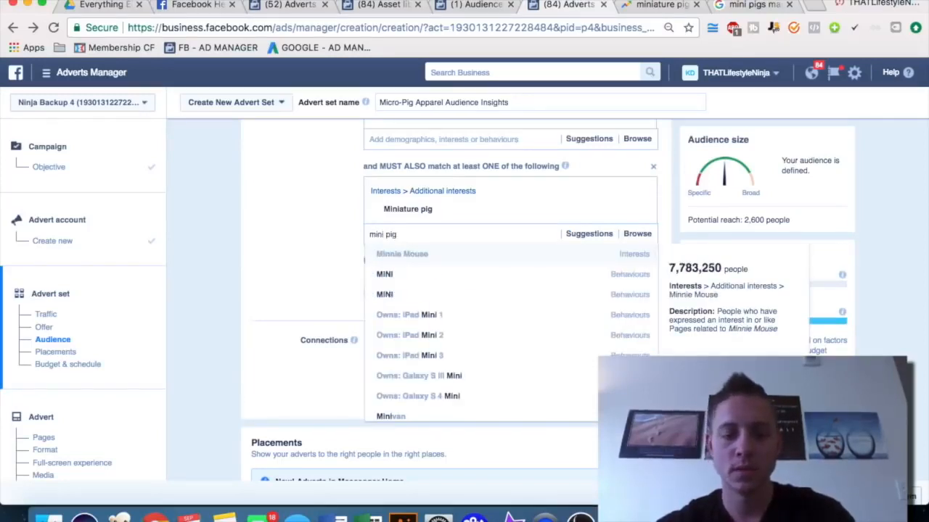
text(oink)
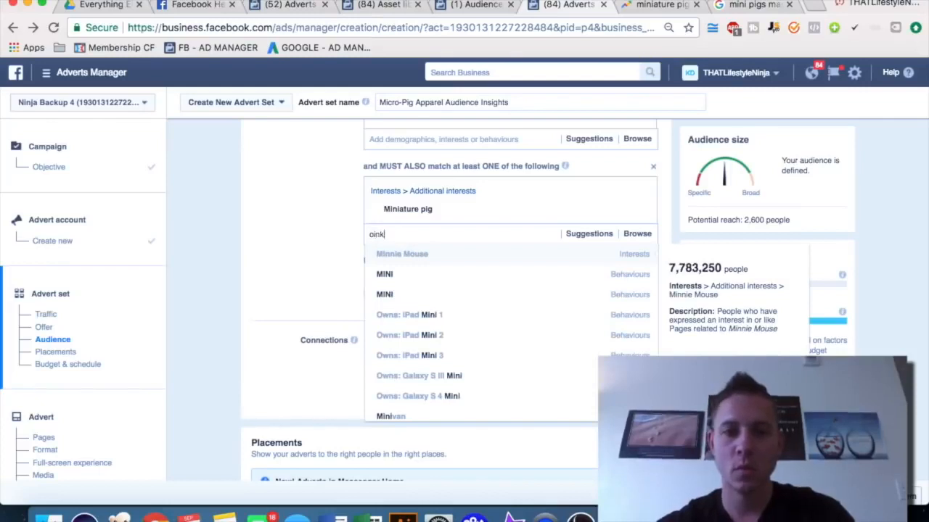
key(BackSpace)
key(BackSpace)
key(BackSpace)
key(BackSpace)
text(pig)
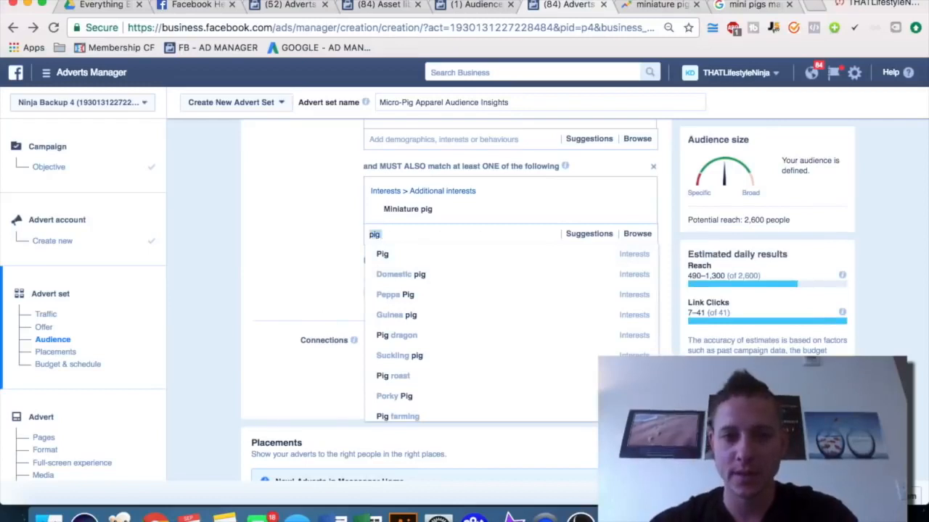
key(BackSpace)
click(298, 213)
Remove the Lexington, Kentucky location from the audience's locations
scroll(298, 213, up, 1)
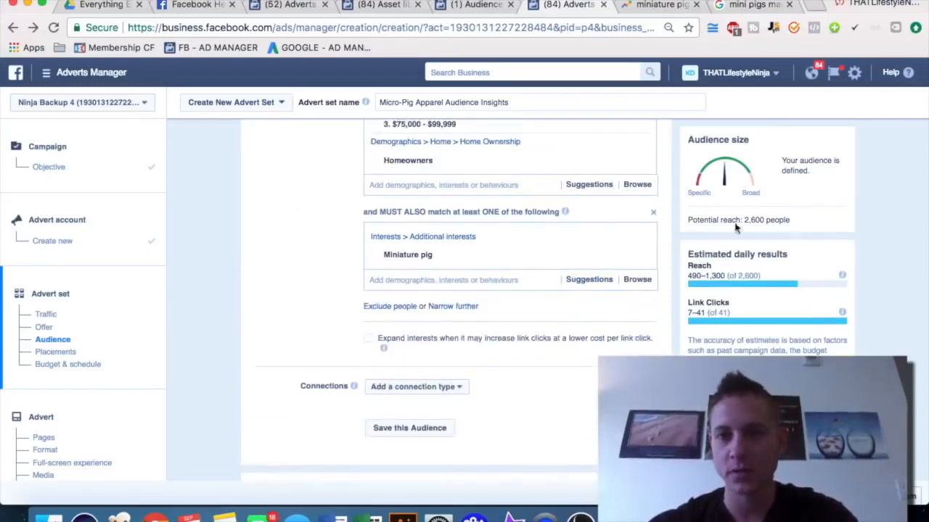
scroll(346, 255, up, 3)
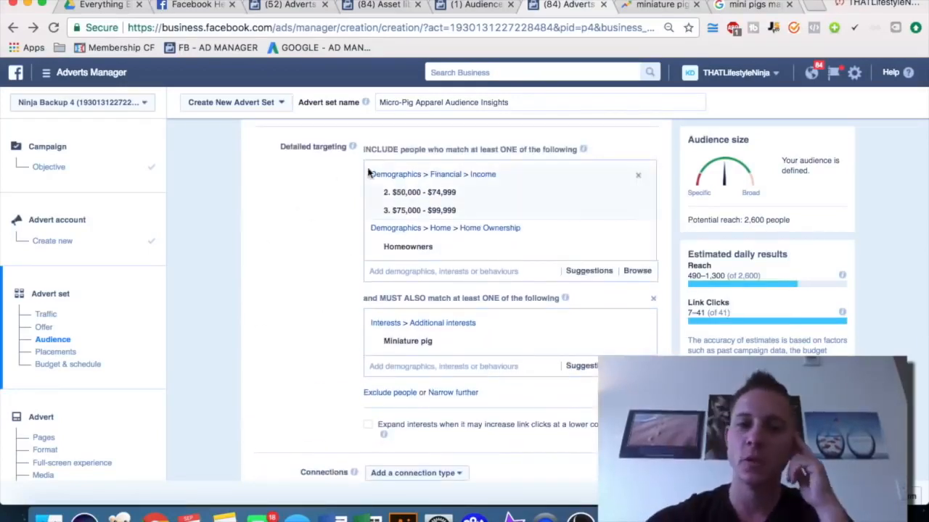
mouse_move(431, 193)
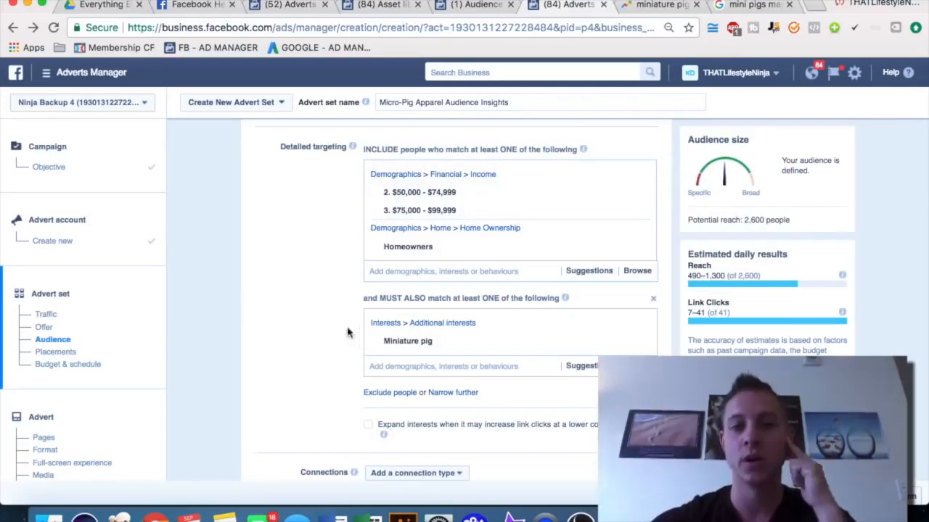
scroll(246, 353, down, 2)
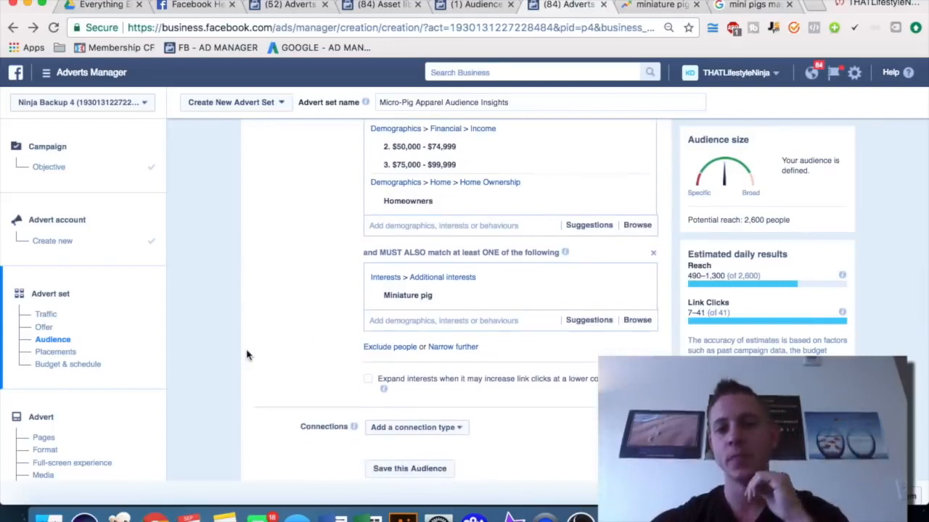
scroll(294, 348, up, 10)
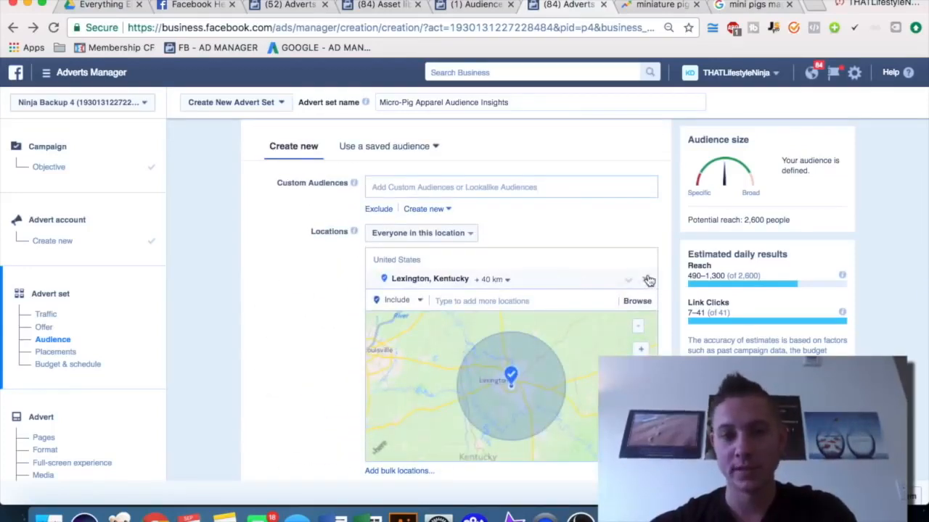
click(645, 281)
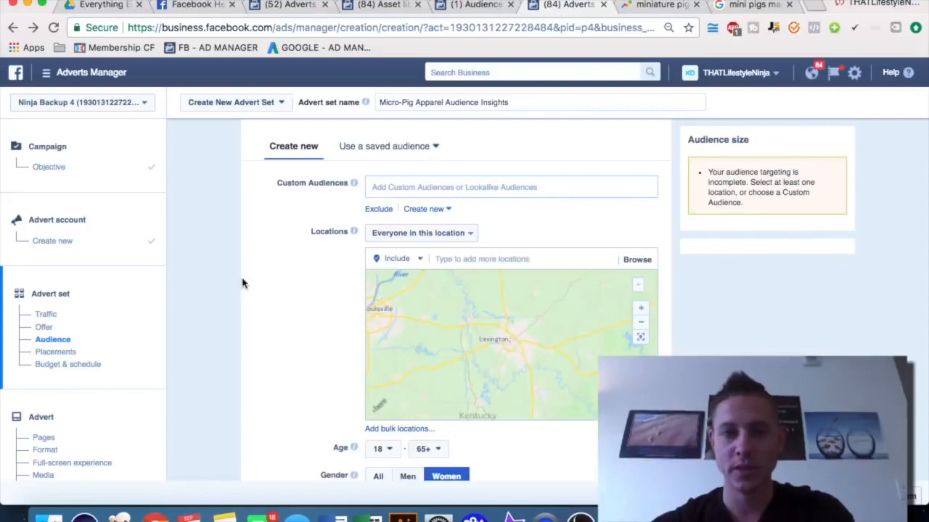
Move the Google Trends tab beside Adverts Manager and review the miniature pig interest by subregion
scroll(266, 312, up, 2)
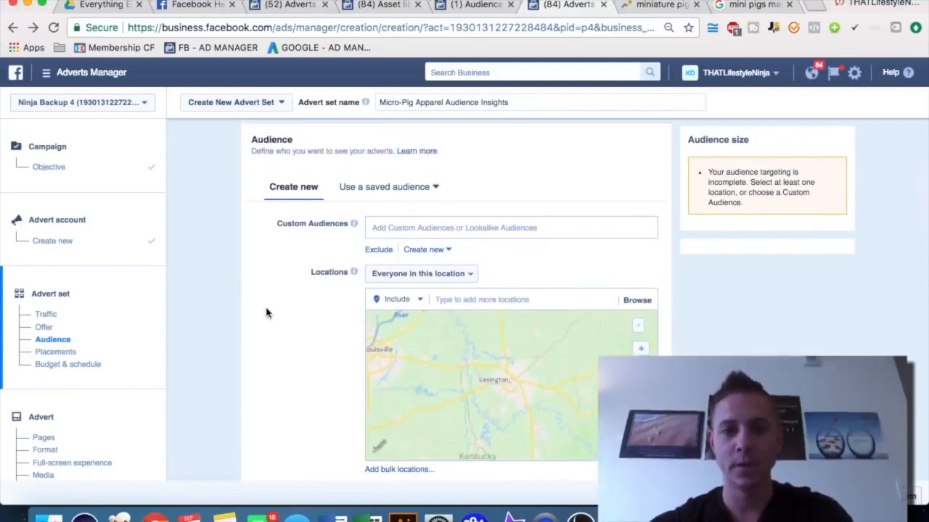
scroll(266, 313, down, 1)
drag(713, 9, 654, 5)
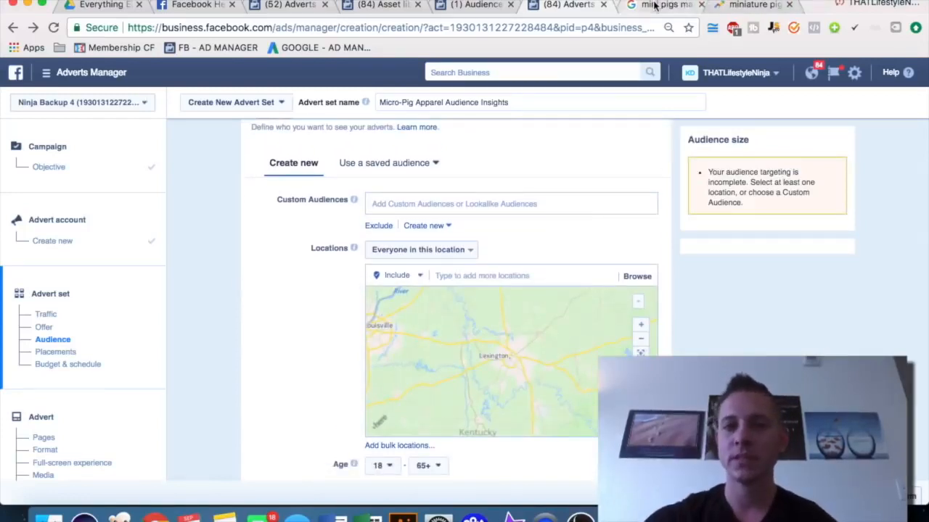
drag(728, 4, 650, 4)
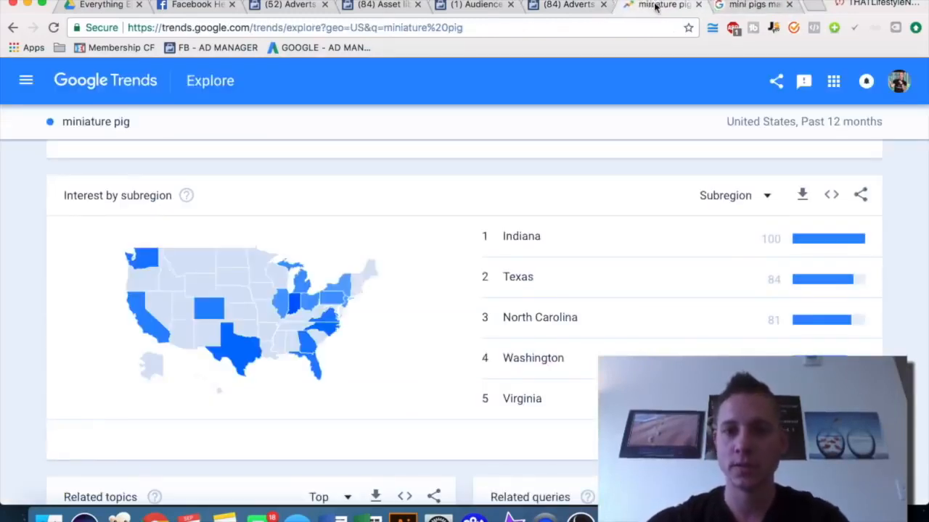
Add Indiana, Texas and North Carolina as included audience locations
click(567, 9)
click(442, 276)
text(in)
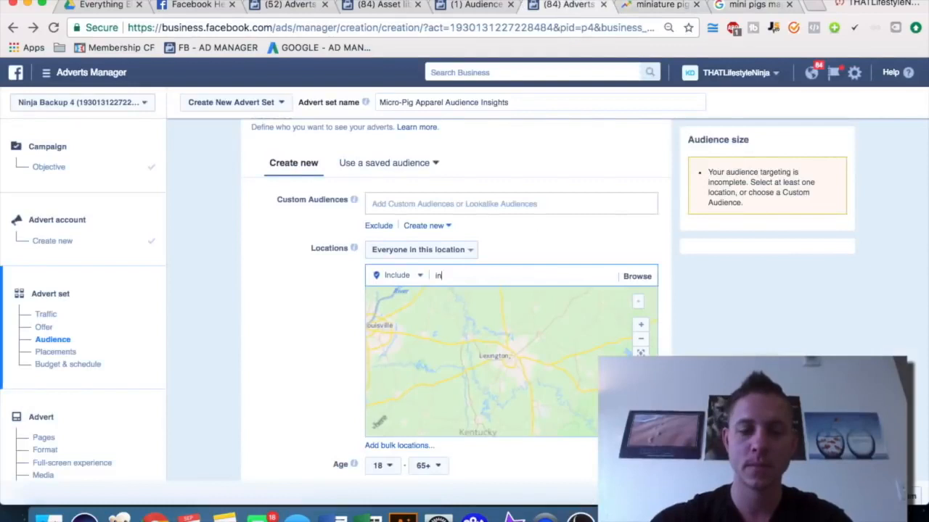
key(BackSpace)
text(ndiana)
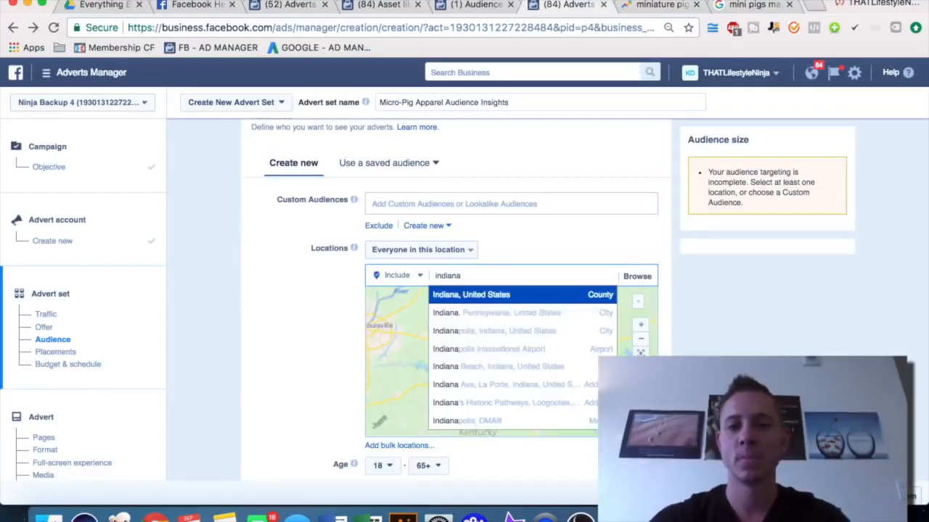
key(Return)
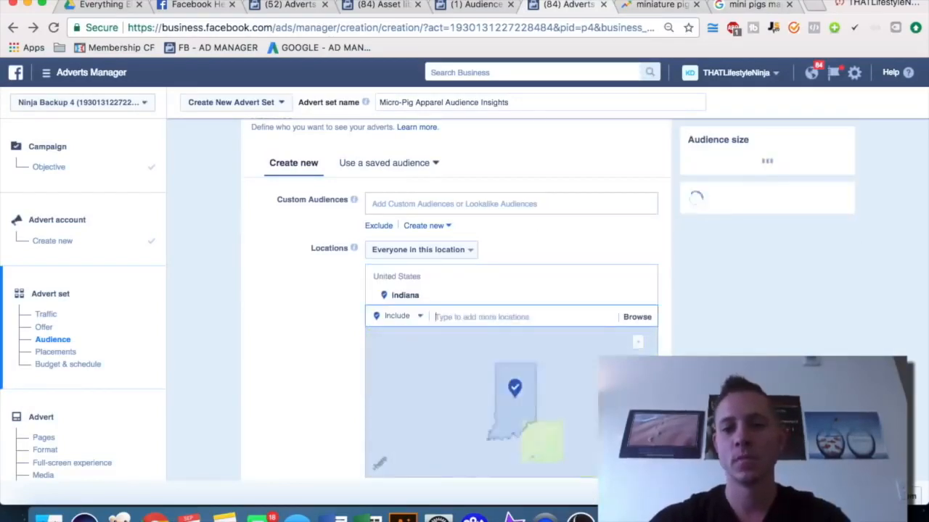
text(texas)
key(Return)
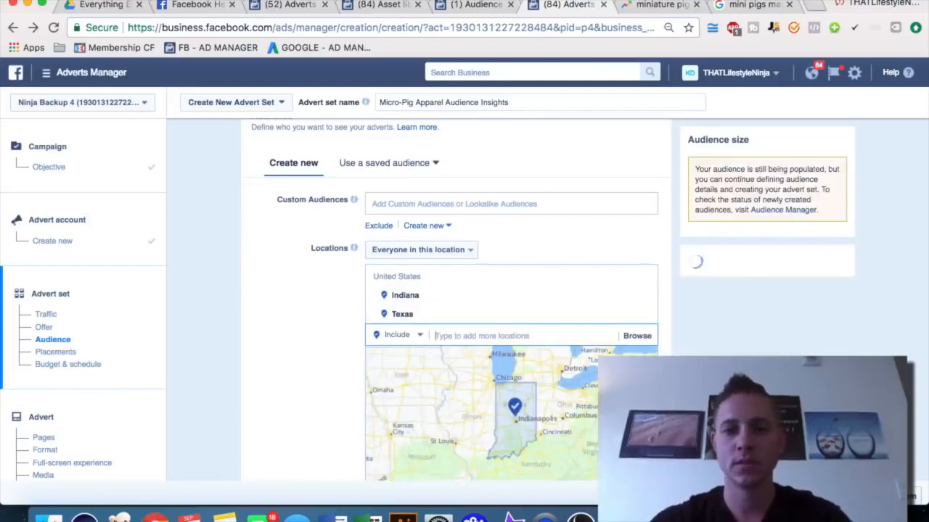
text(north carolina)
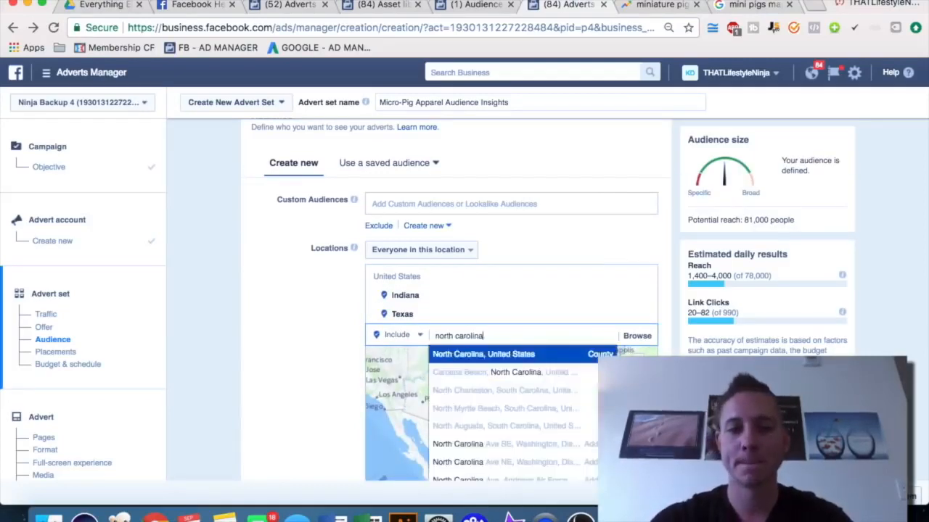
key(Return)
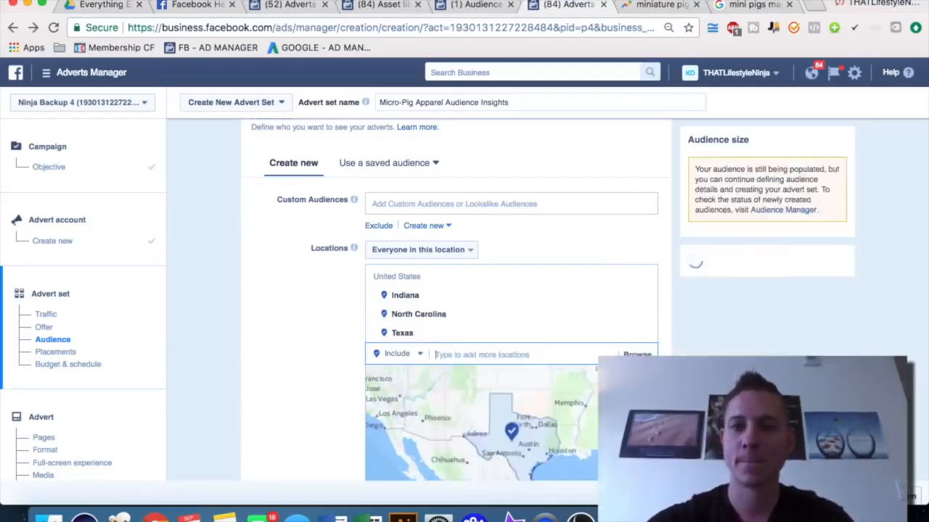
Add Washington and Virginia as further included audience locations, following the Google Trends subregion ranking
click(674, 6)
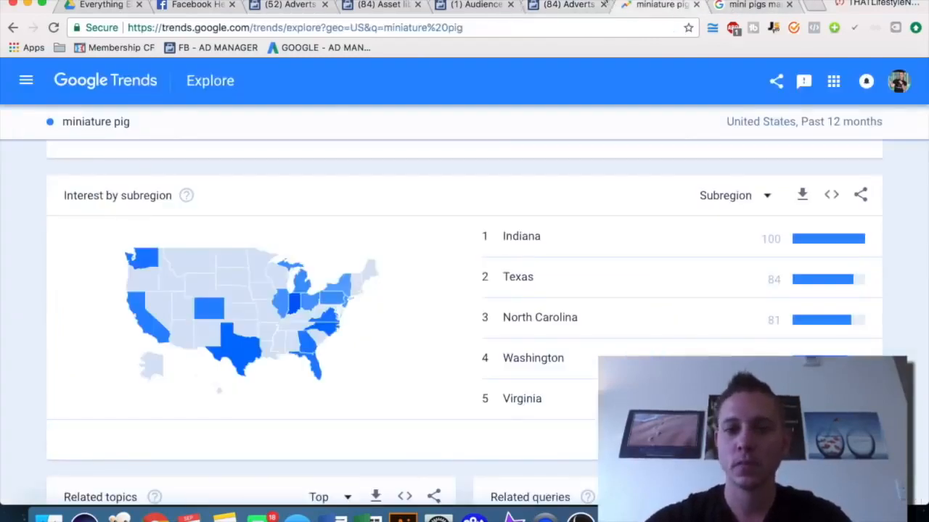
click(564, 4)
text(wash)
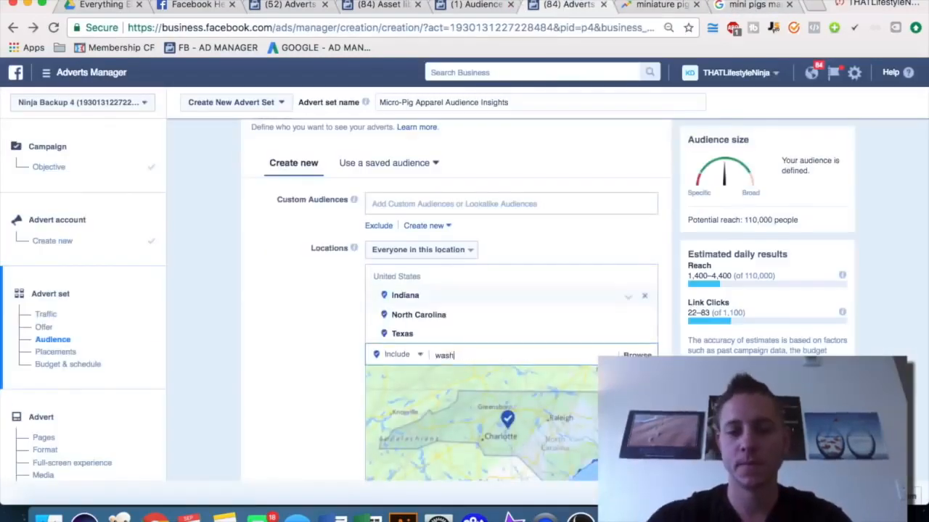
text(ington)
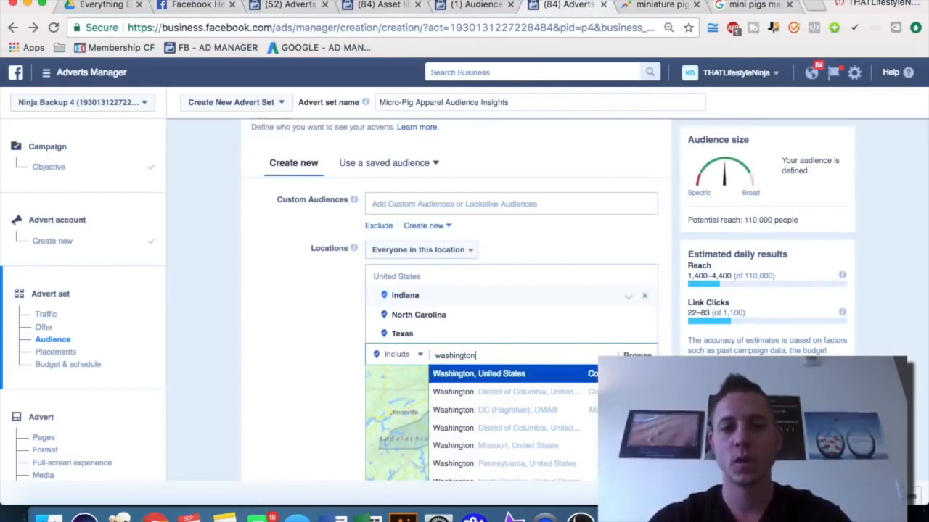
key(Return)
text(virginia)
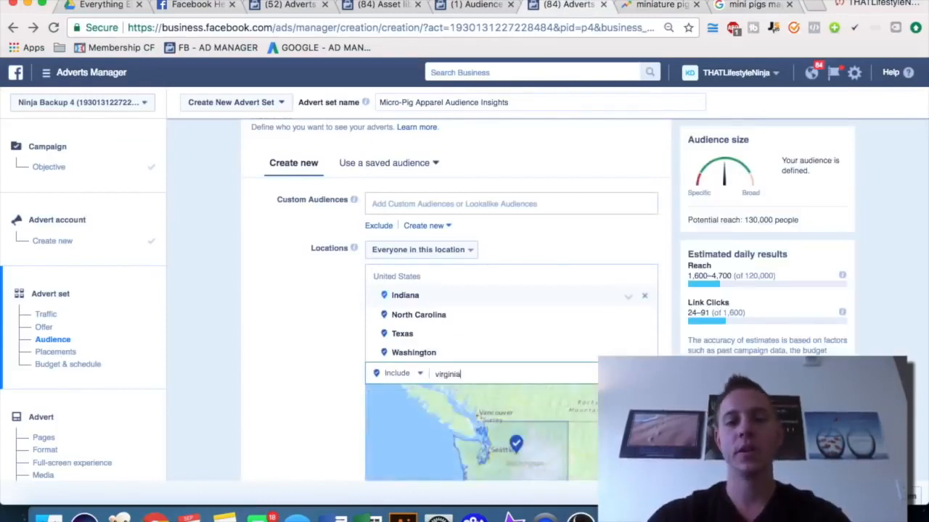
key(Return)
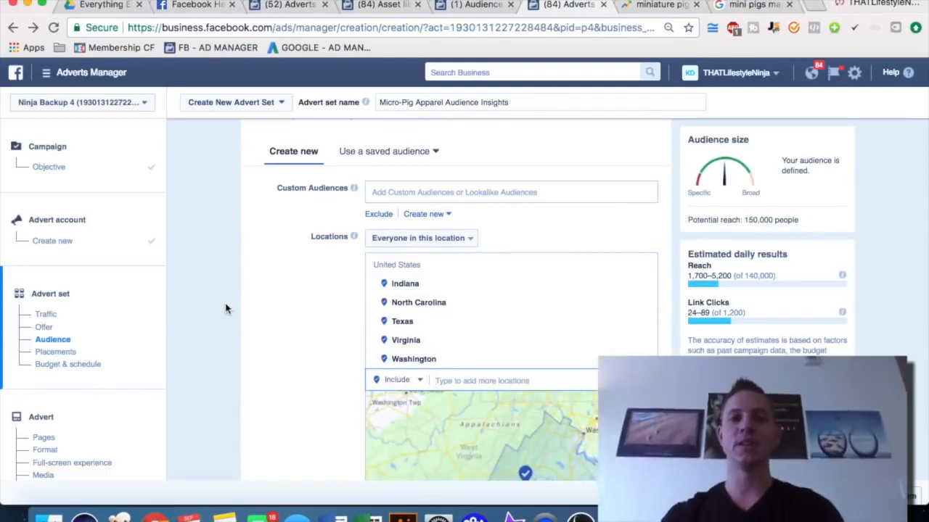
In Audience Insights, replace the Tony Robbins interest with Miniature pig and open the Location breakdown
click(475, 5)
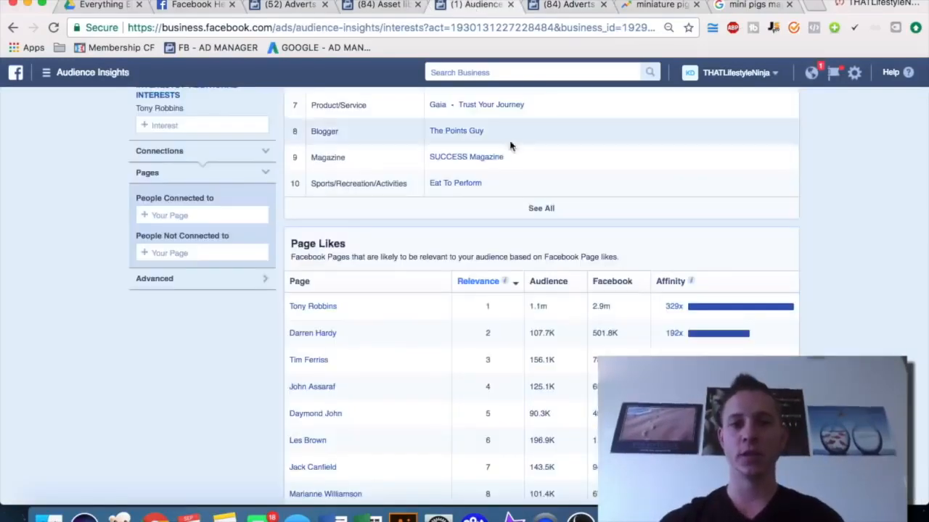
scroll(515, 222, up, 5)
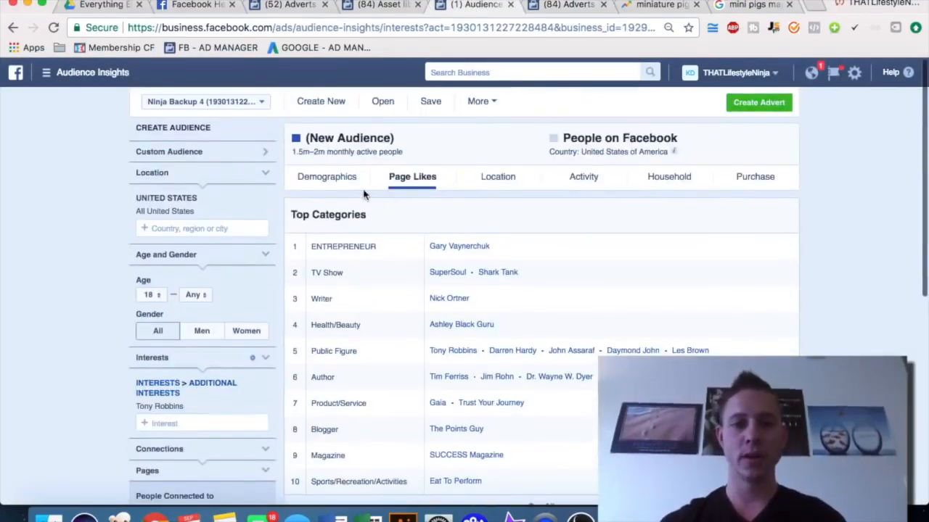
click(265, 408)
click(211, 382)
text(miniature)
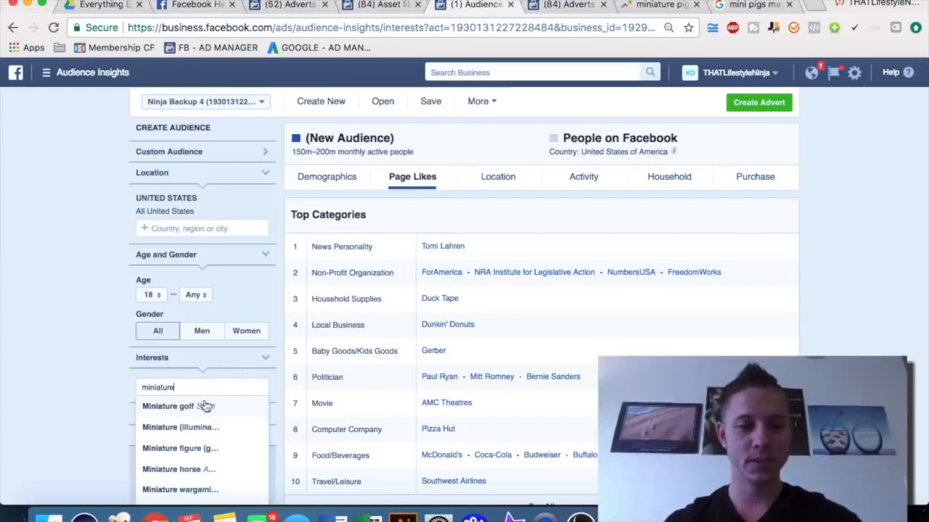
text( pig)
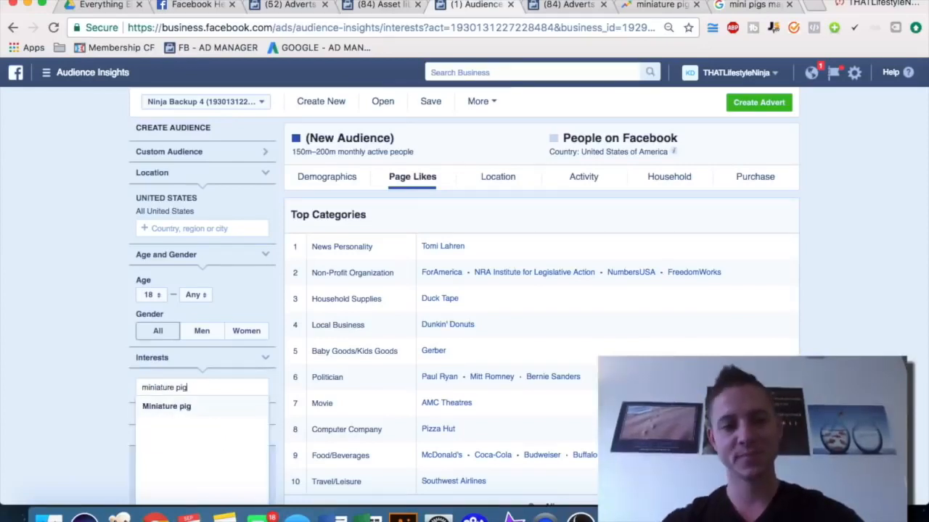
click(170, 408)
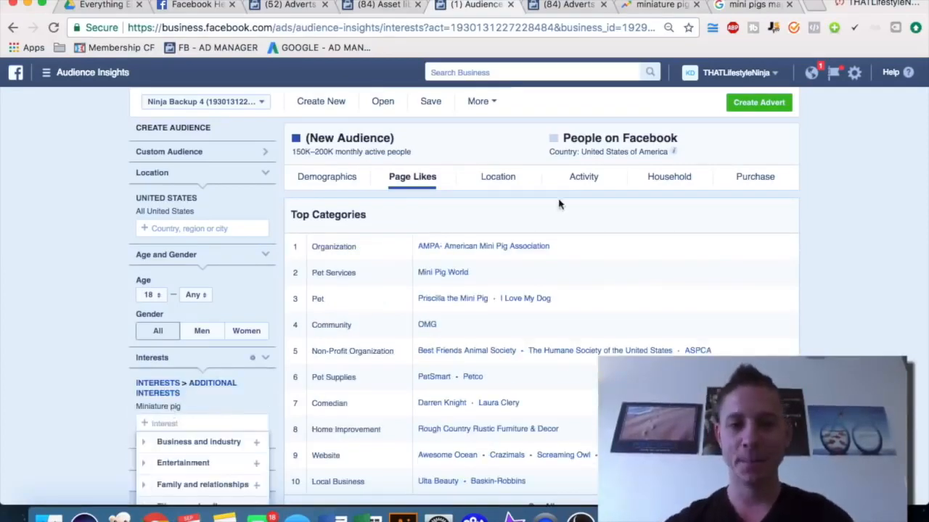
click(500, 179)
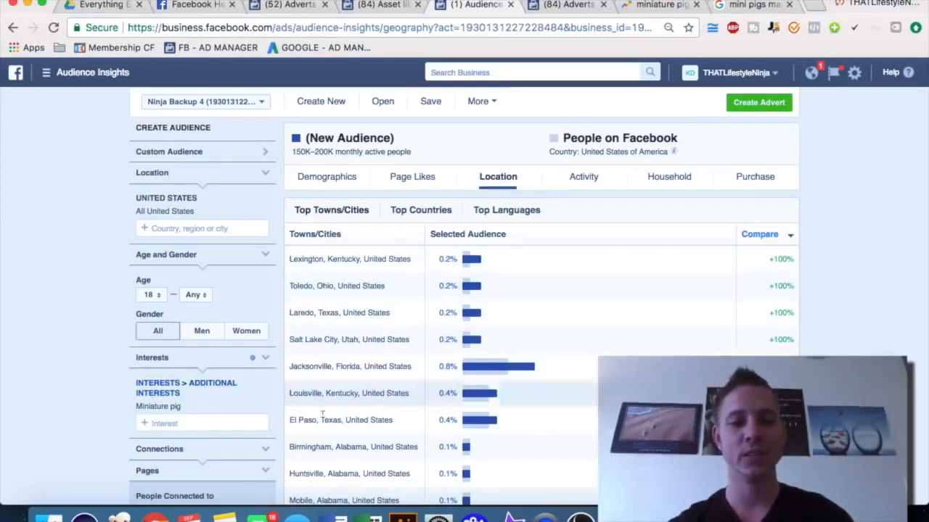
Compare the Google Trends subregions with the advert set's locations and detailed targeting
click(656, 6)
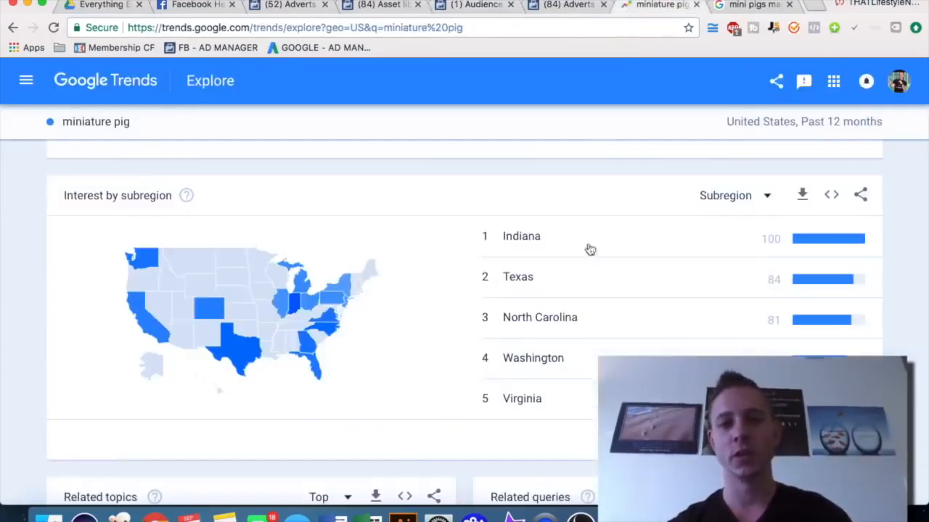
click(563, 6)
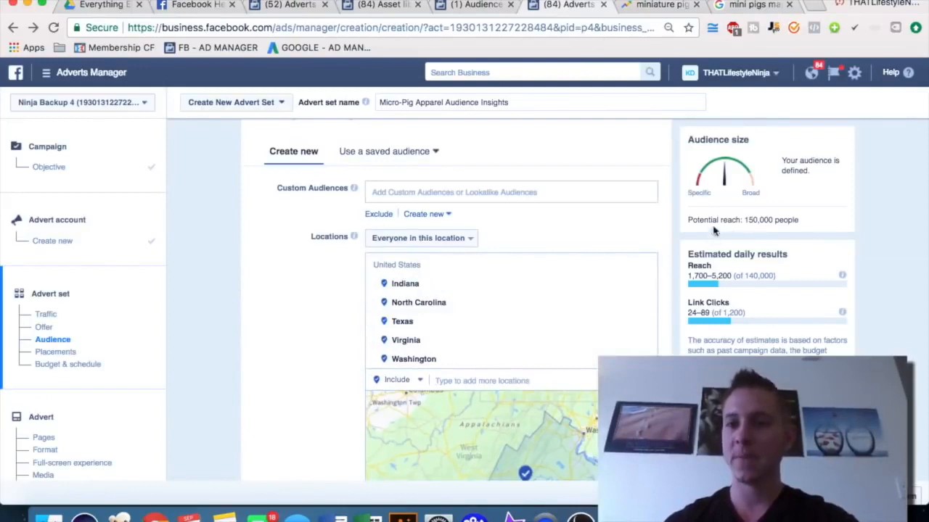
scroll(873, 292, down, 5)
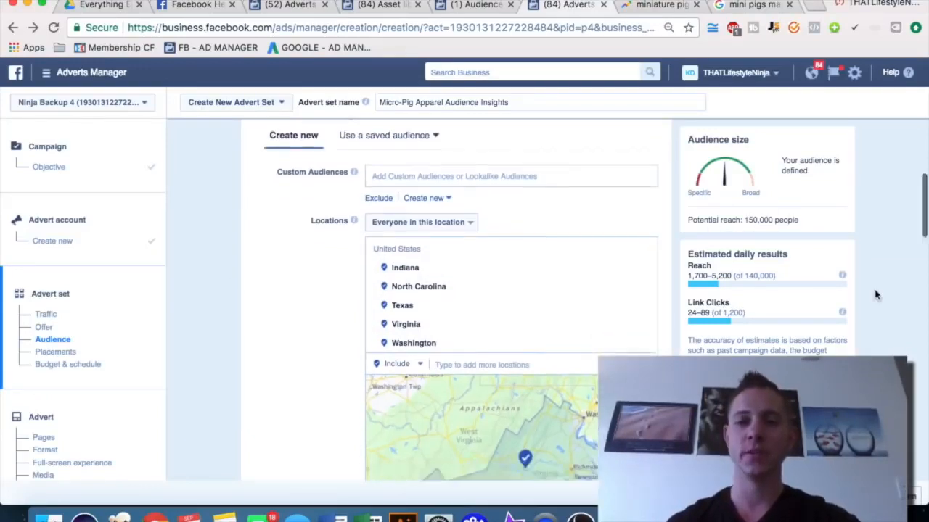
scroll(326, 272, down, 5)
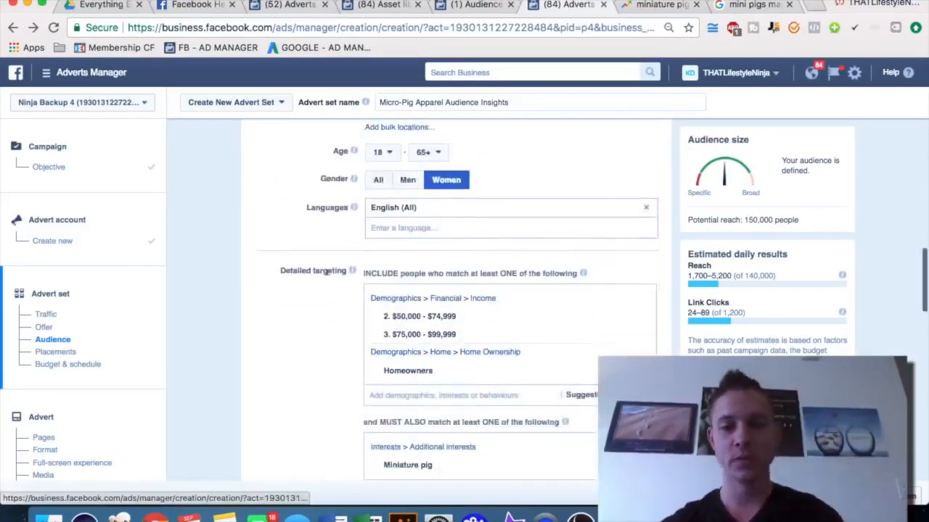
scroll(326, 272, up, 1)
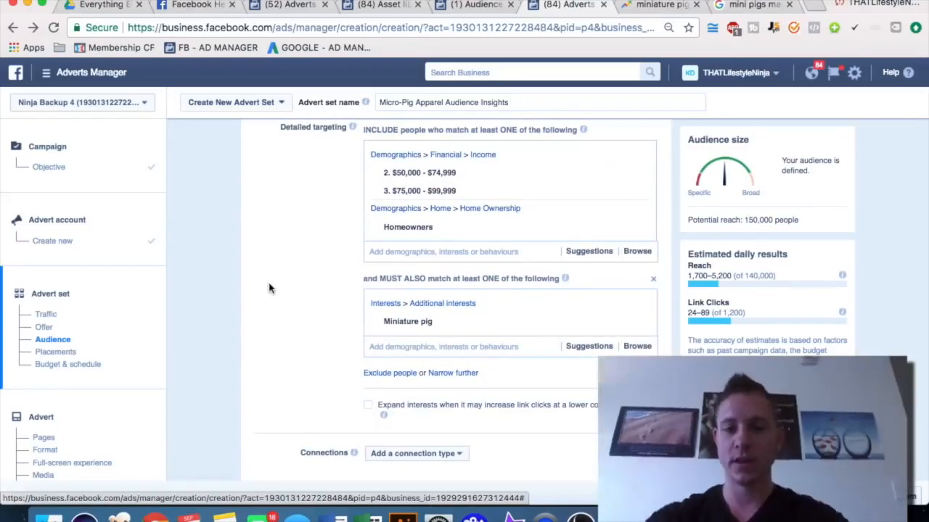
mouse_move(469, 332)
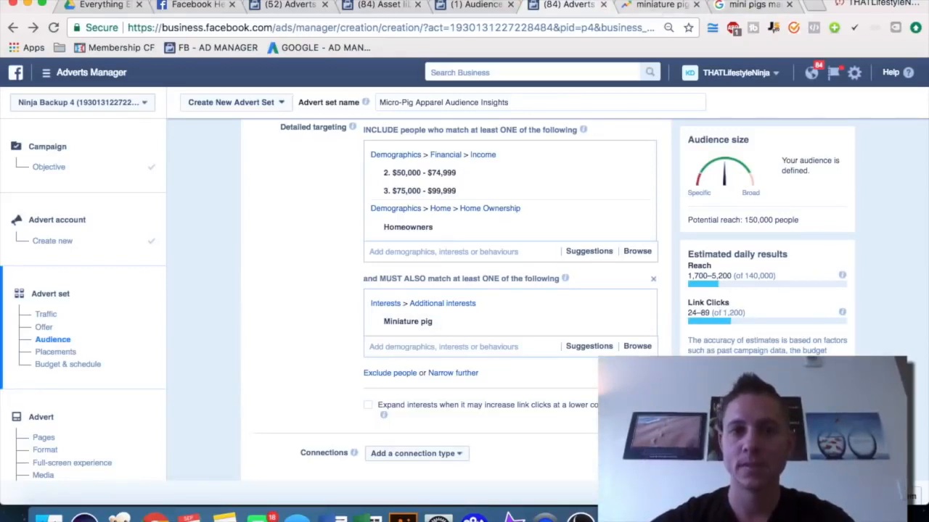
Review the Page Likes categories and pages for the Miniature pig audience in Audience Insights
click(464, 11)
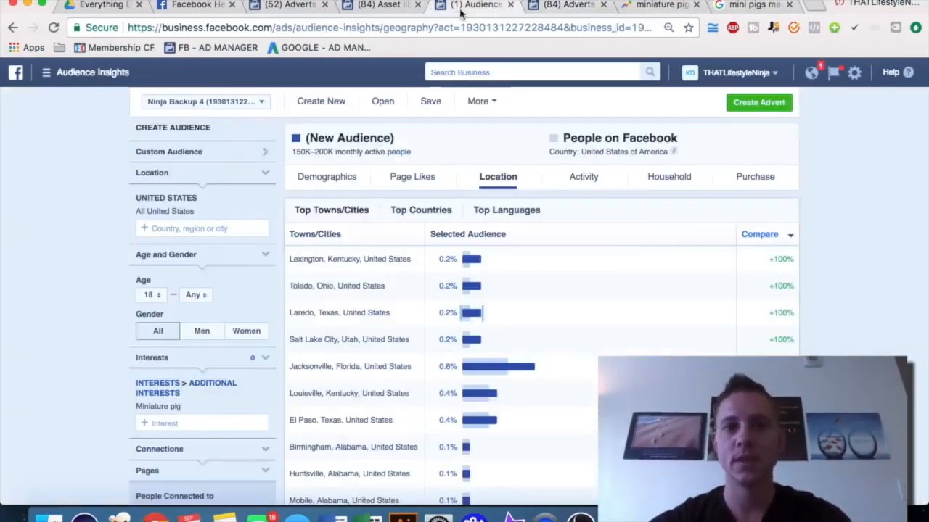
click(412, 177)
scroll(704, 351, down, 1)
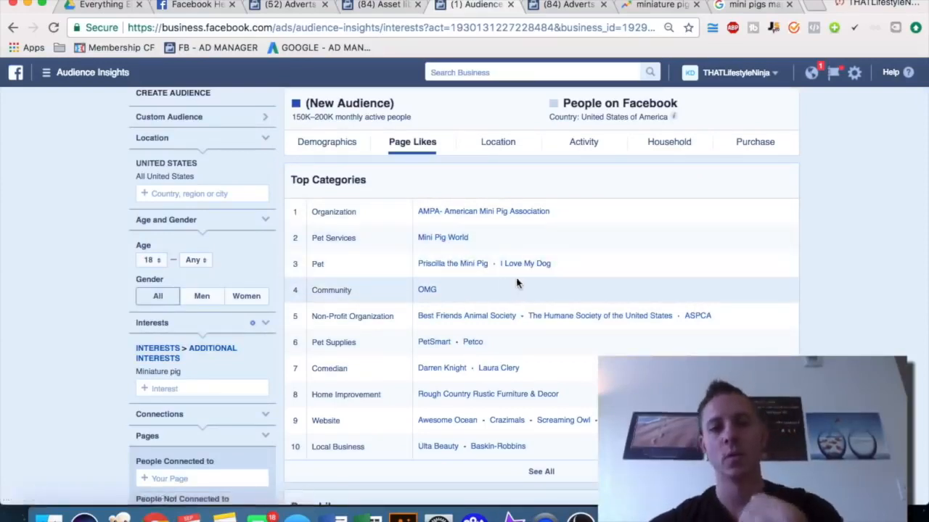
scroll(643, 301, down, 7)
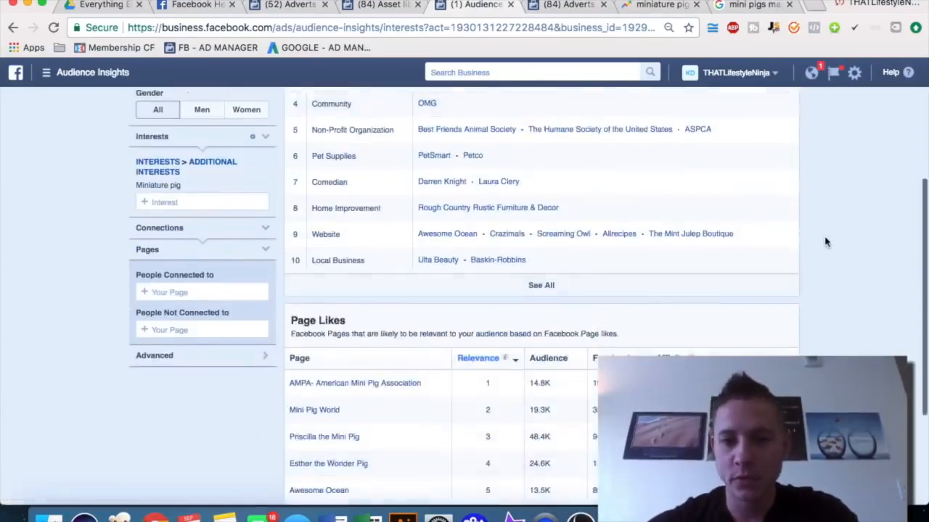
mouse_move(691, 293)
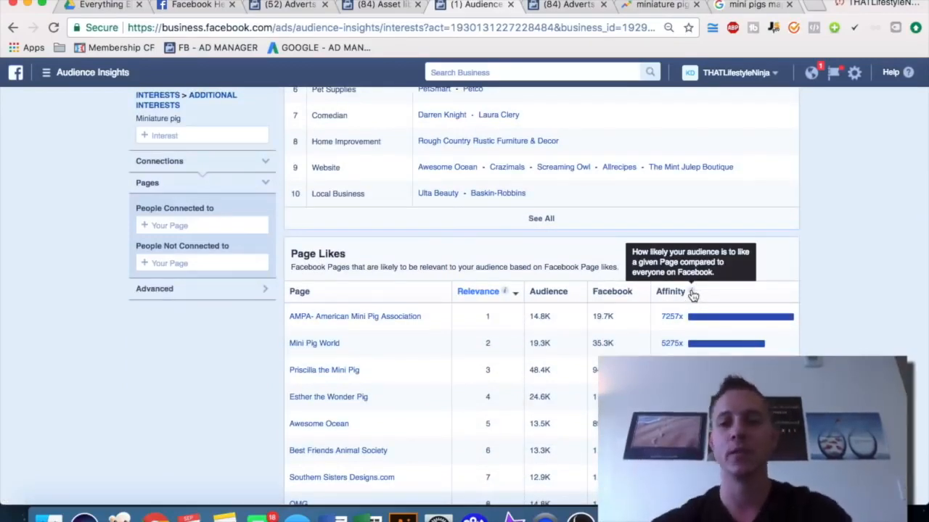
mouse_move(680, 326)
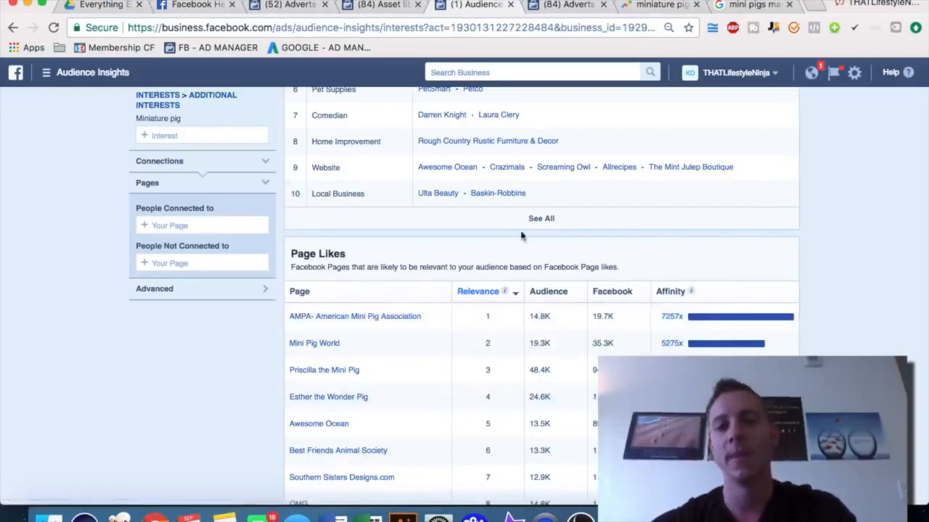
scroll(820, 290, down, 2)
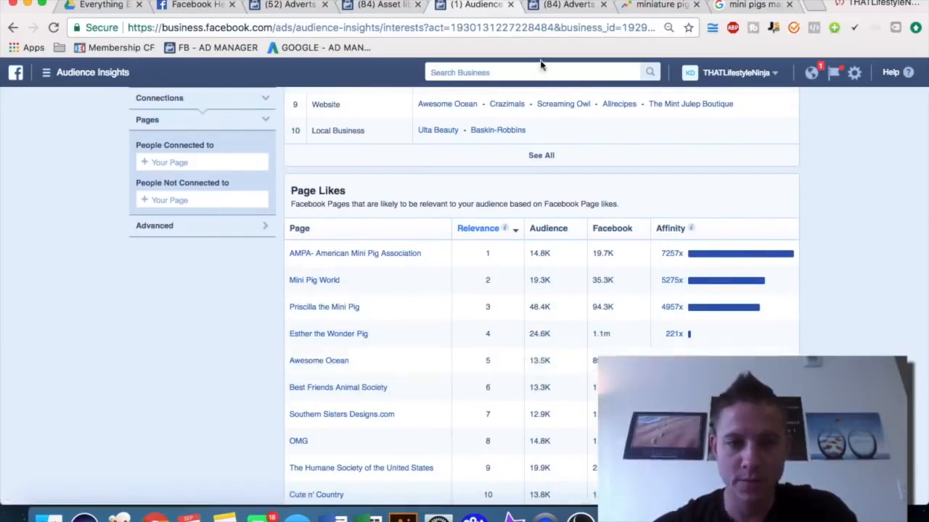
Try the Awesome Ocean interest in the narrowing field, then add another 'must also match' narrowing group
click(566, 6)
click(424, 346)
text(awesome ocean)
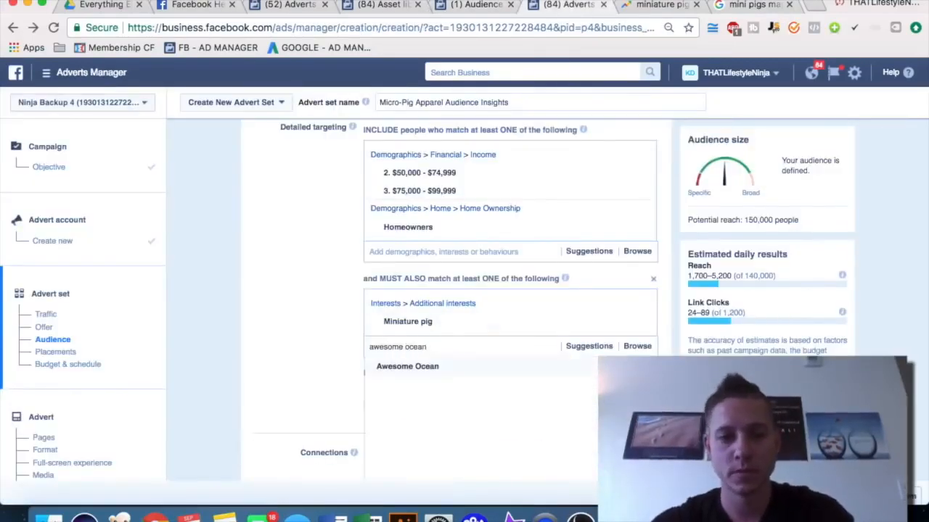
click(323, 355)
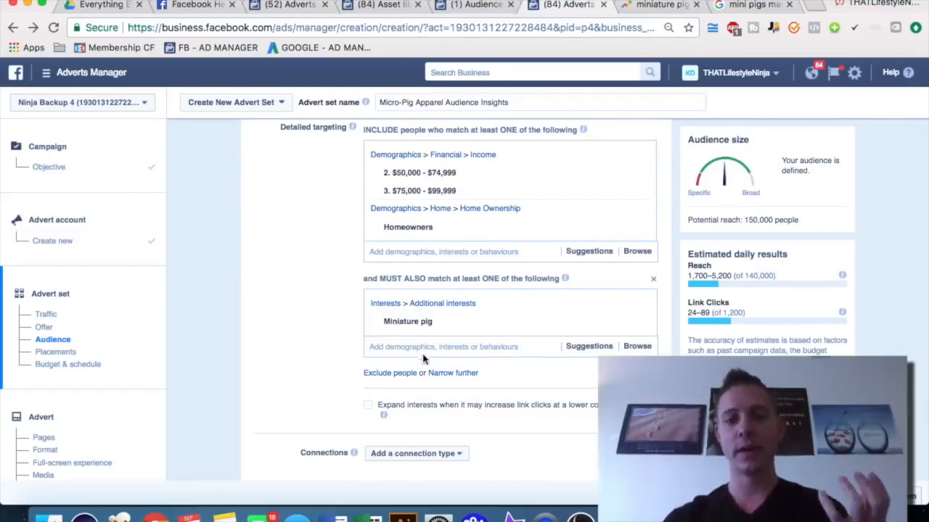
click(448, 373)
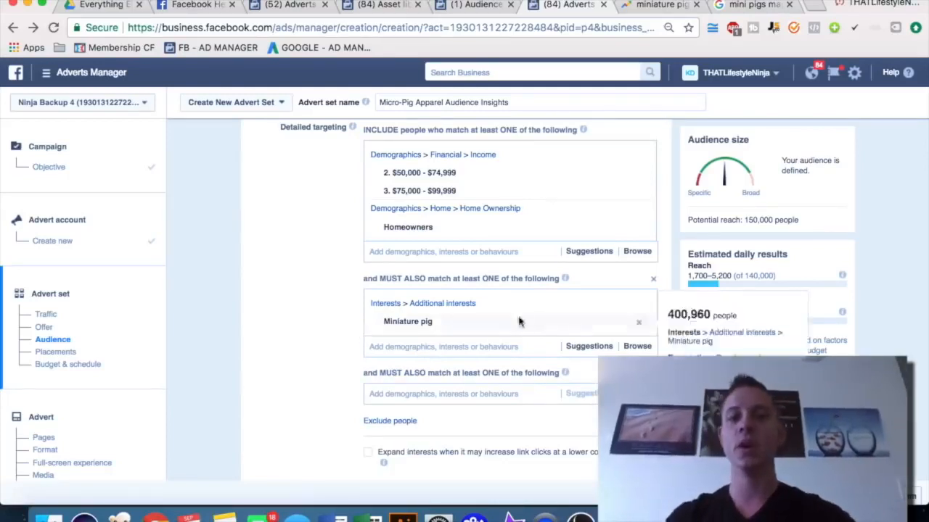
click(399, 392)
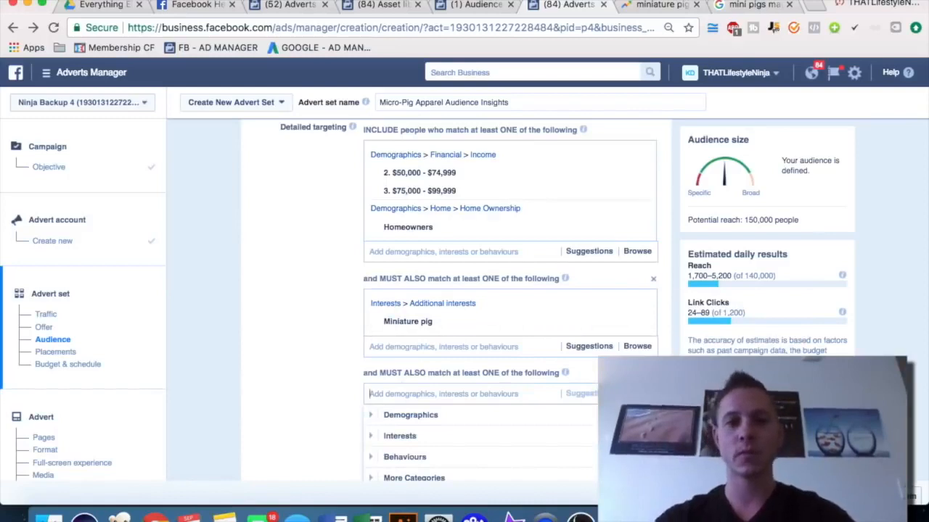
Open the Awesome Ocean page from the Page Likes list in a new tab and review it
click(472, 4)
right_click(324, 356)
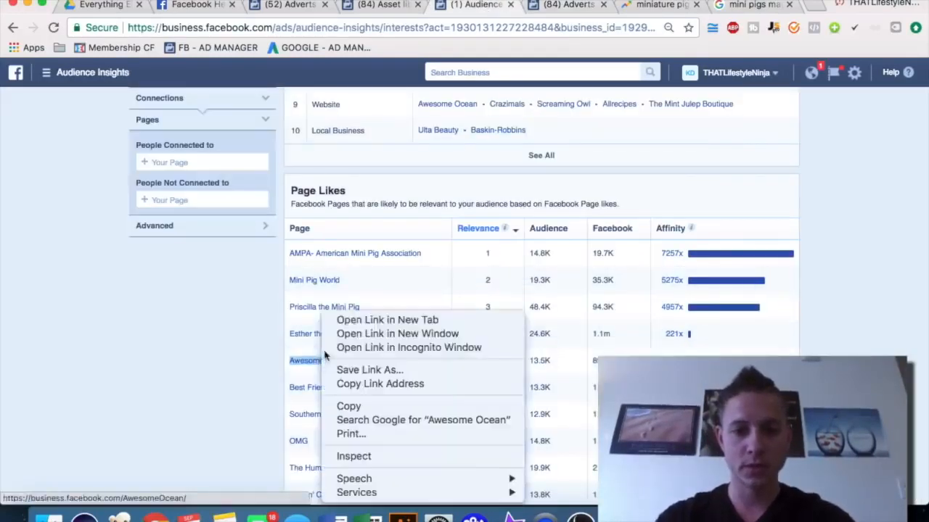
click(368, 320)
click(514, 5)
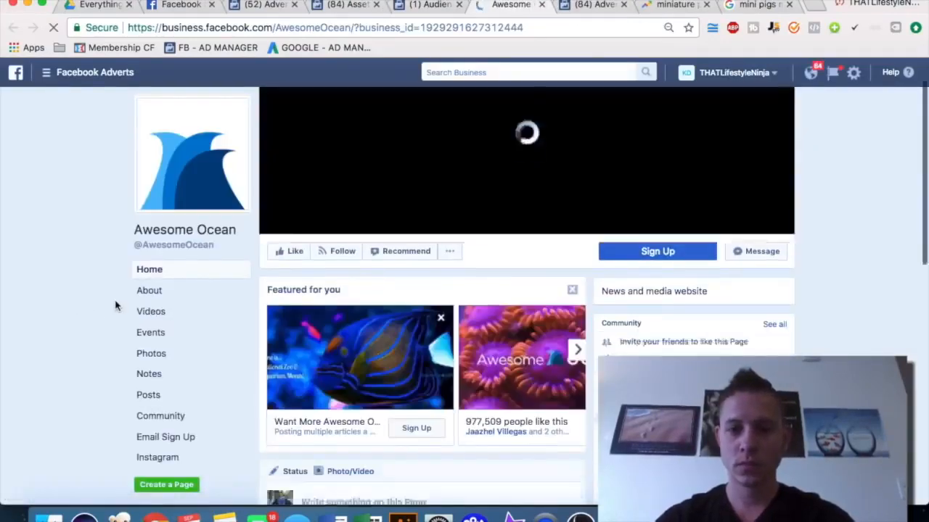
scroll(115, 305, down, 3)
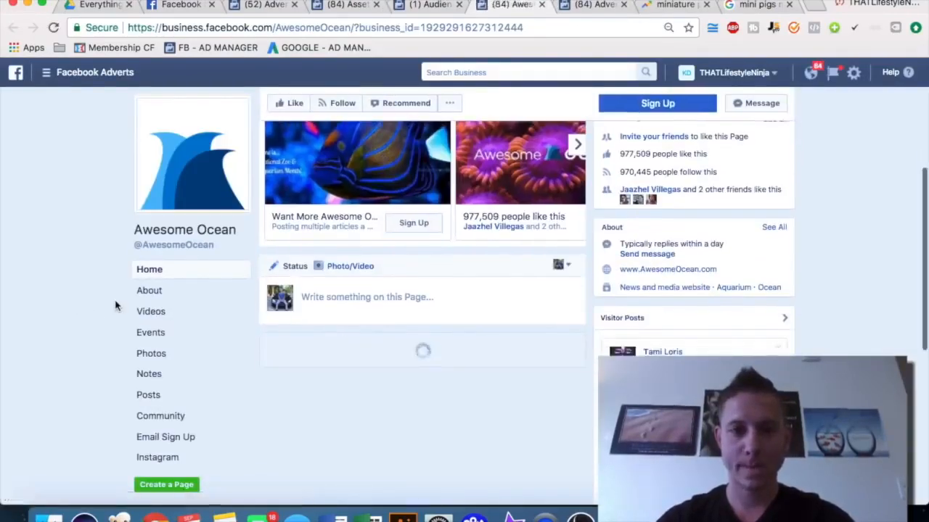
scroll(115, 305, down, 5)
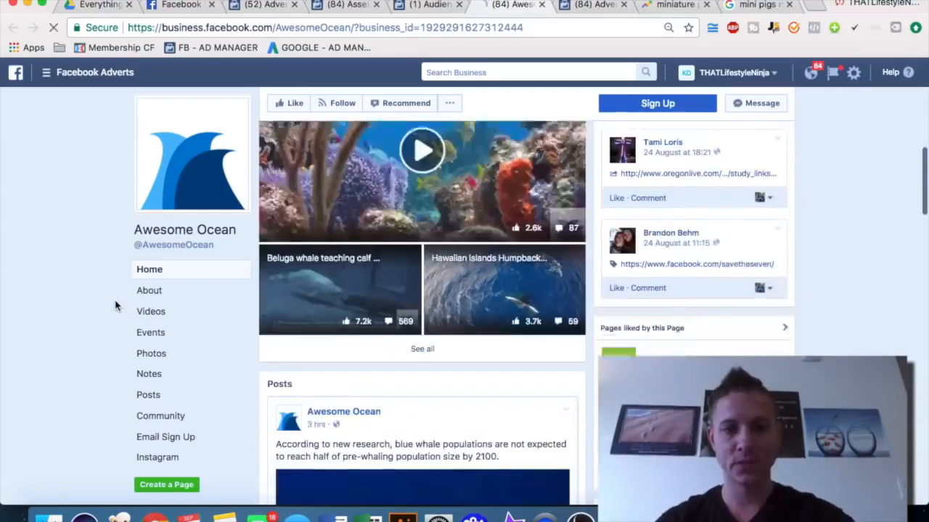
scroll(115, 305, down, 5)
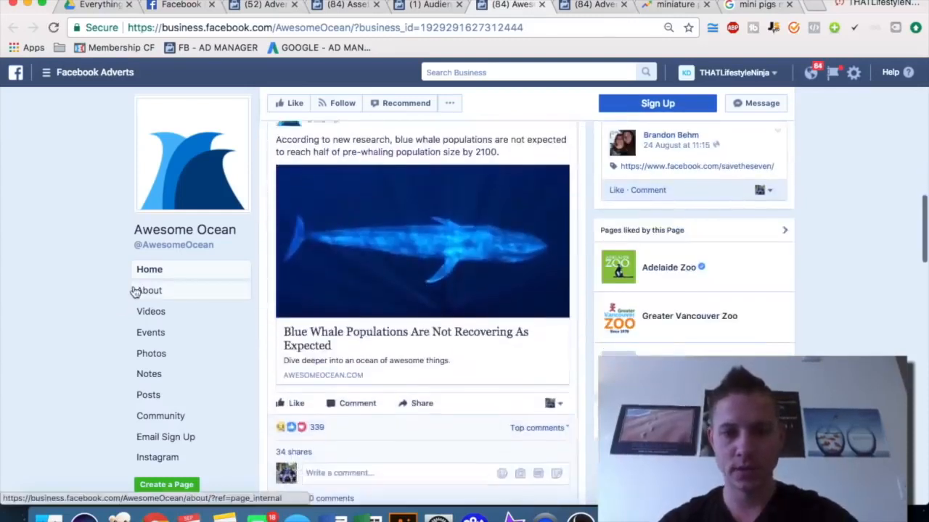
scroll(135, 291, down, 5)
click(442, 5)
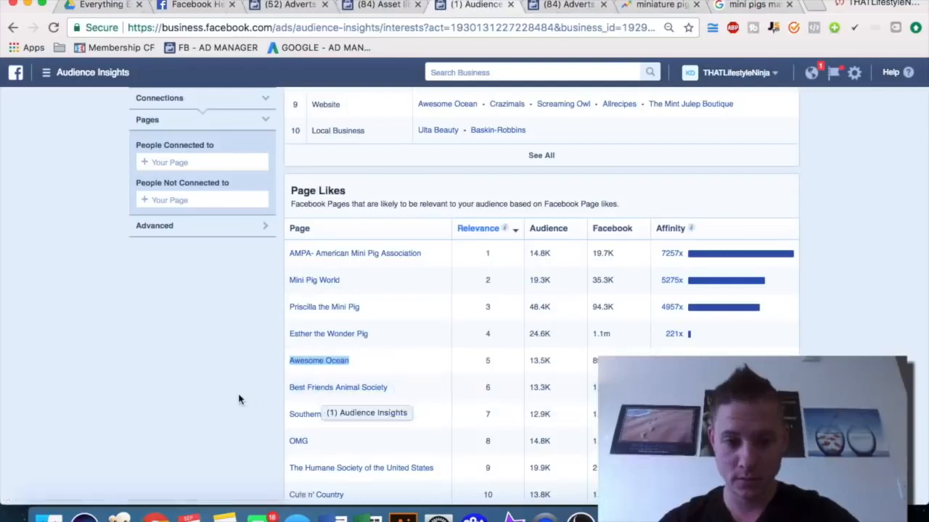
scroll(239, 399, down, 1)
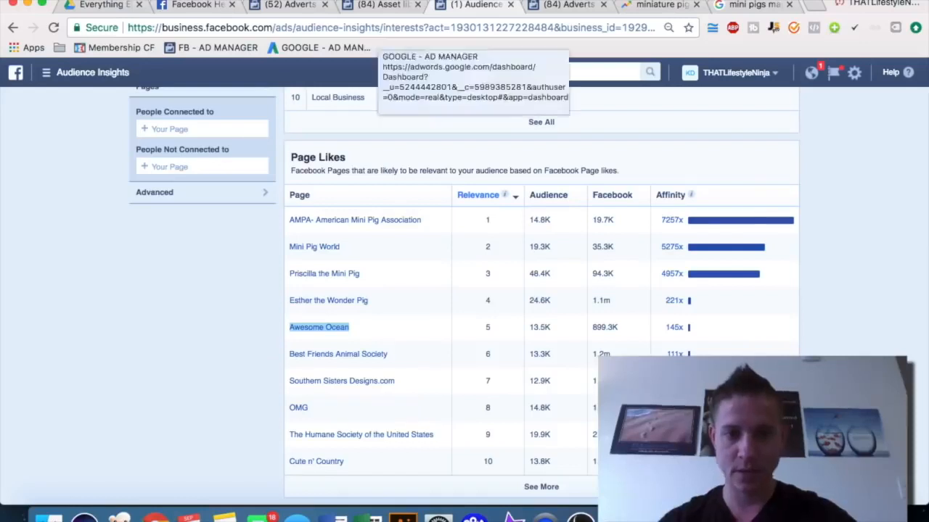
click(552, 8)
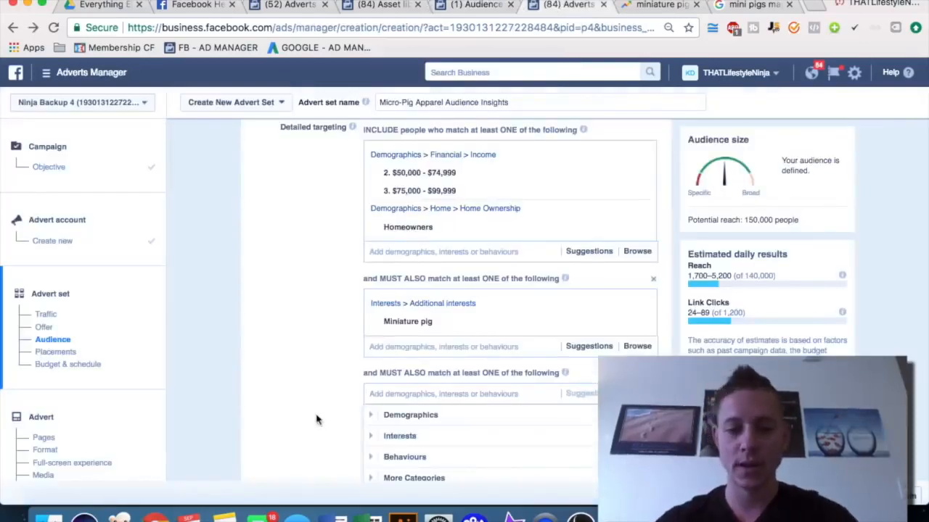
text(best friends animal)
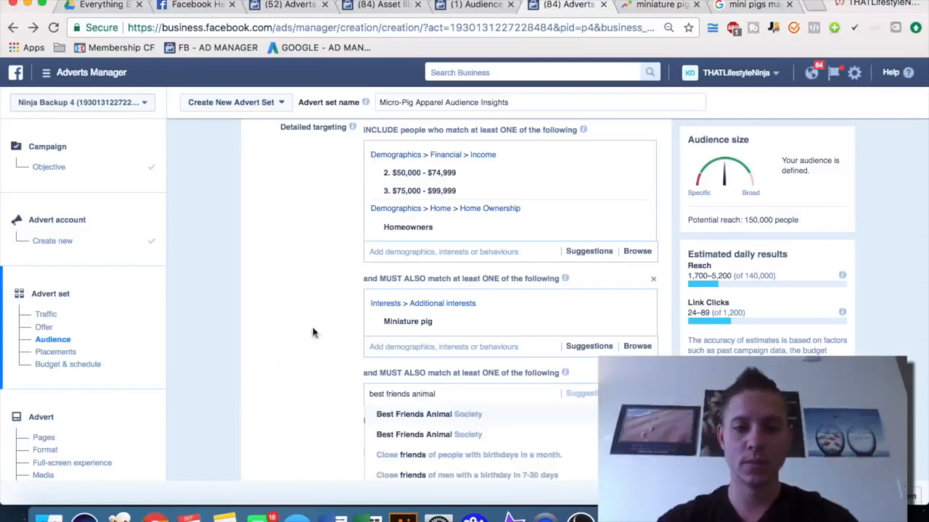
click(478, 416)
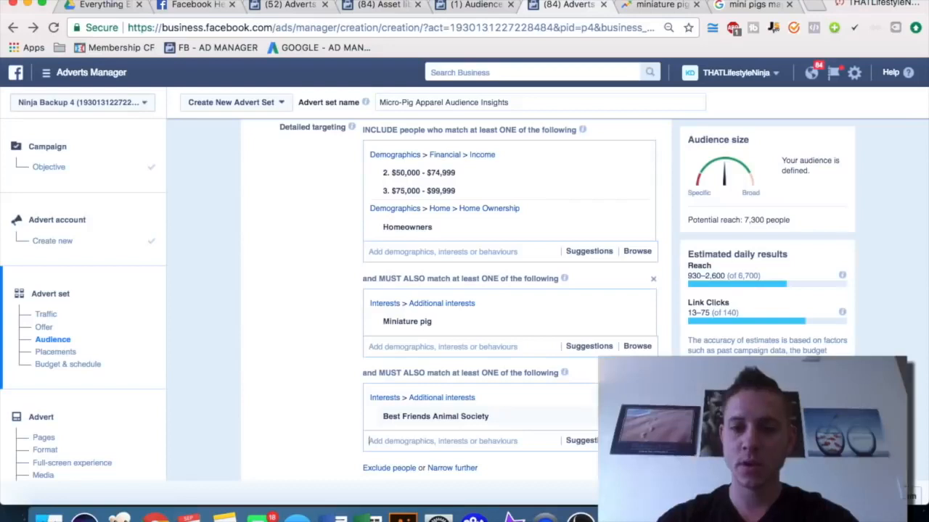
key(BackSpace)
Add Best Friends Animal Society as the interest in the newest 'must also match' narrowing group
text(bes)
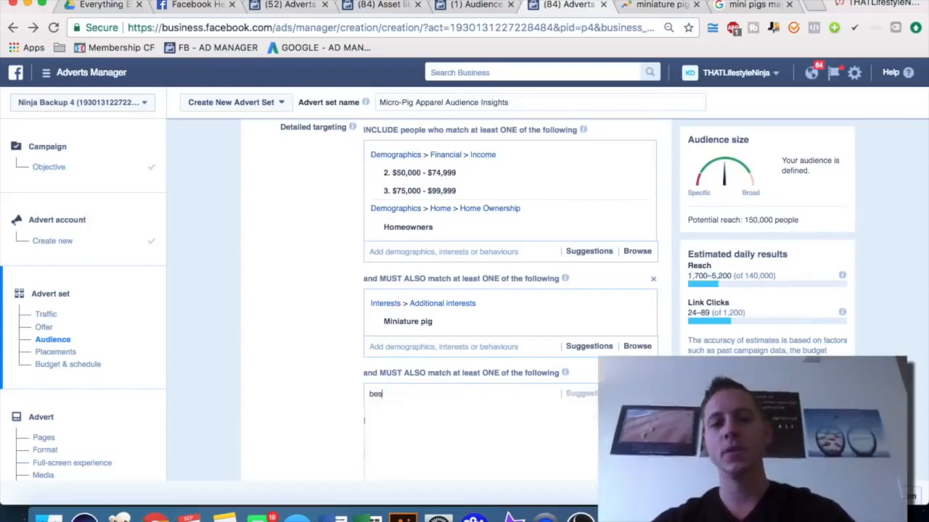
text(t friends an)
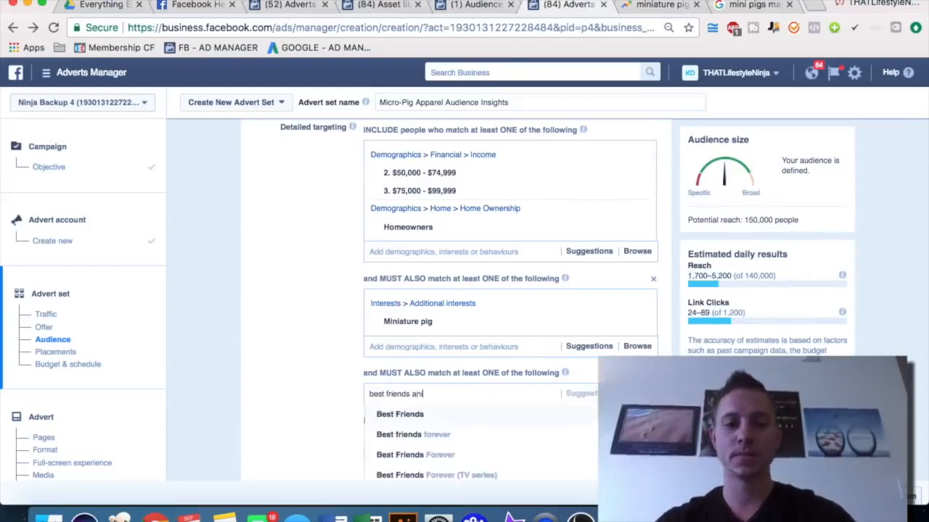
text(imal)
scroll(293, 302, down, 2)
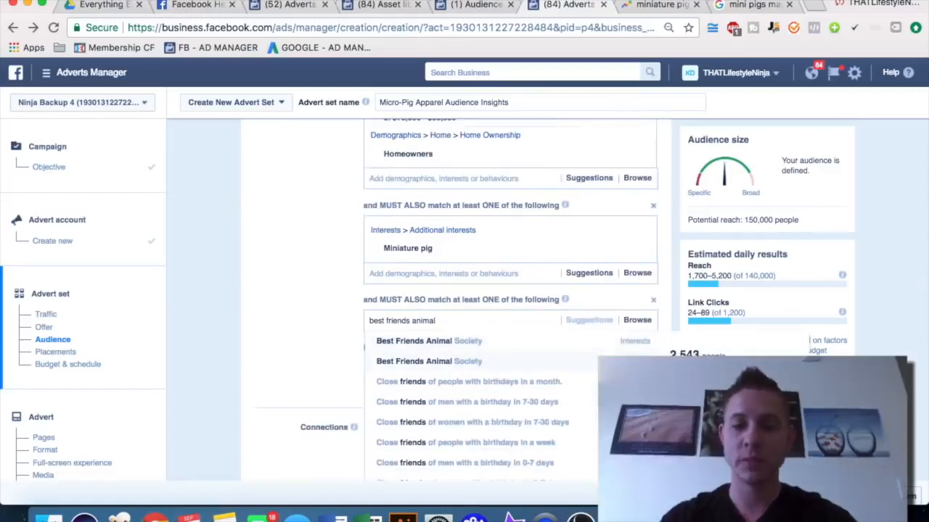
click(633, 341)
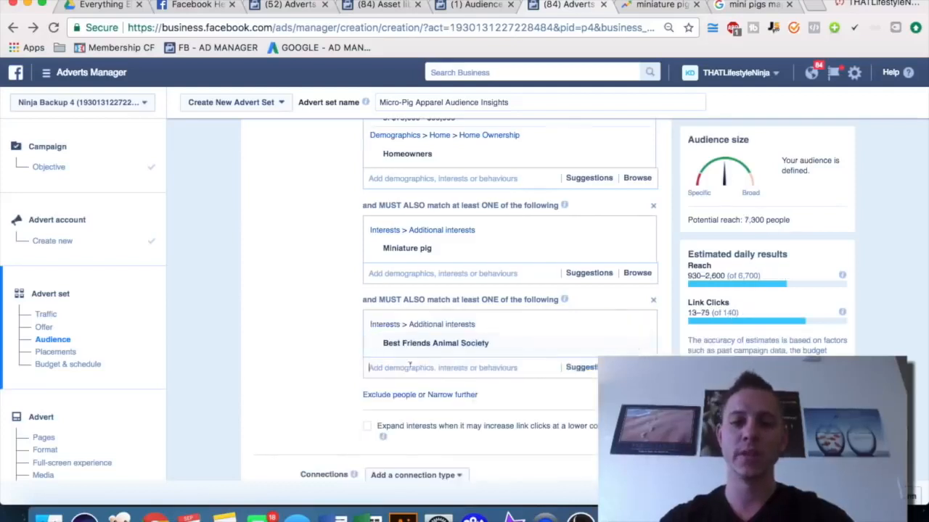
Add another narrowing group and give it The Humane Society of the United States interest
text(the humane)
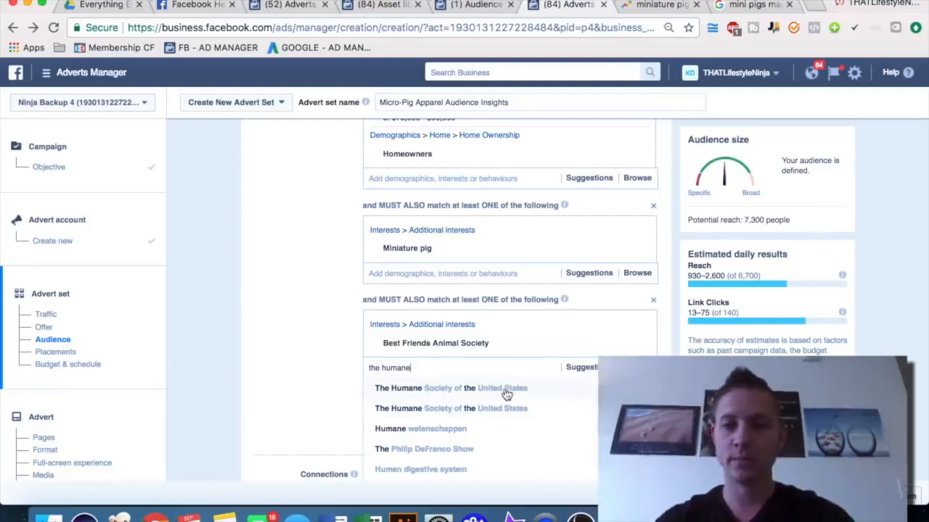
click(317, 342)
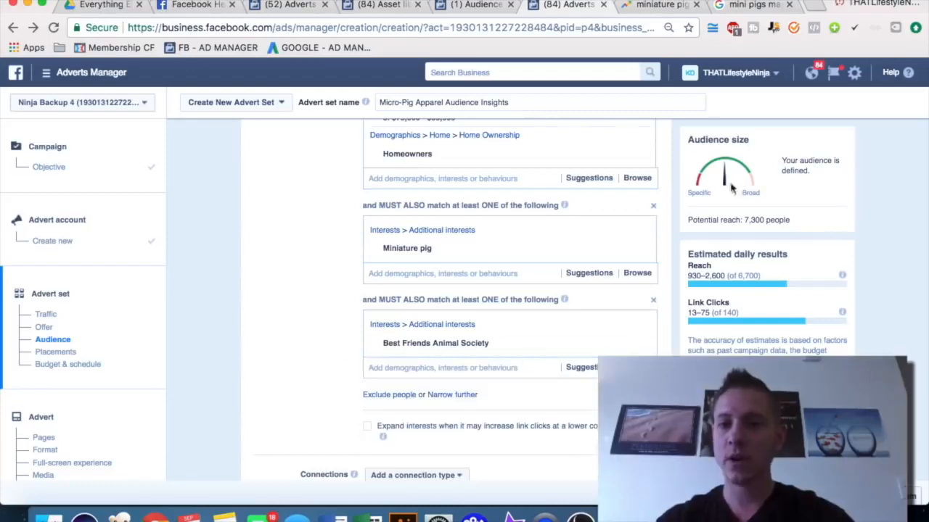
click(451, 395)
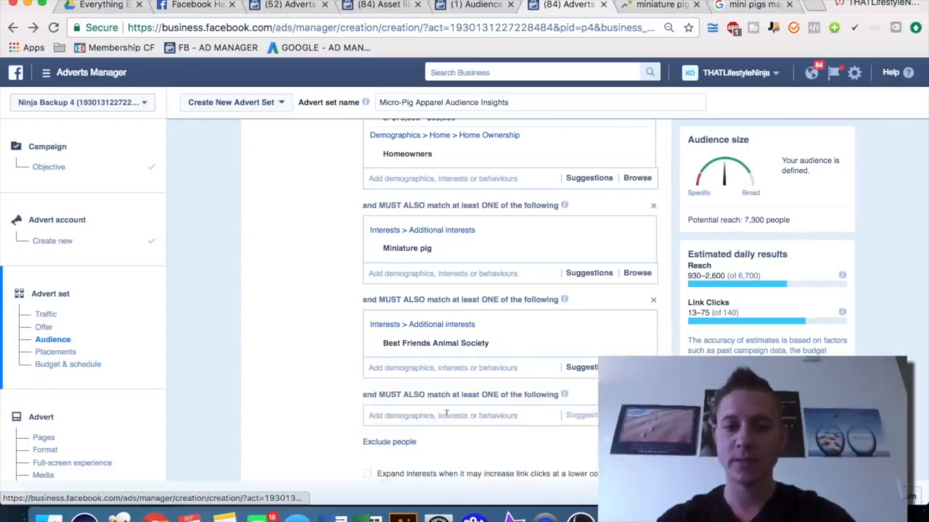
text(the humane society)
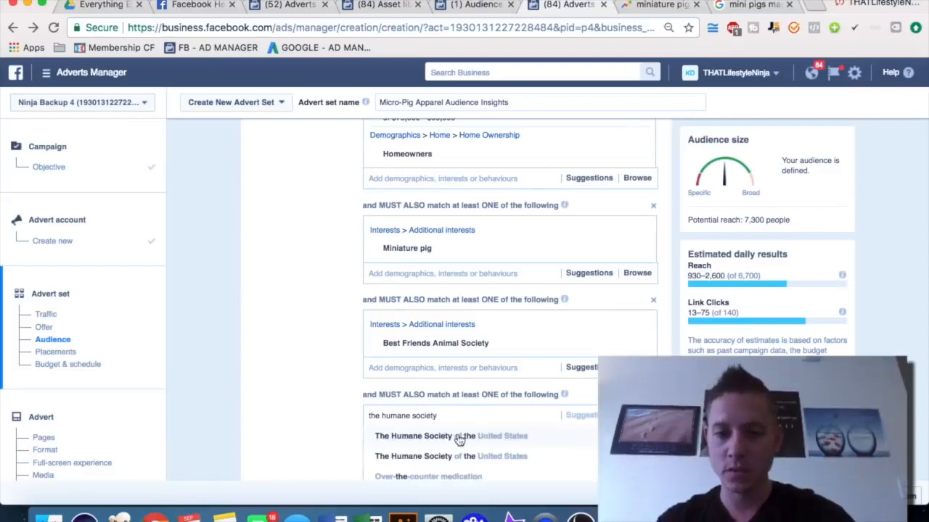
click(436, 438)
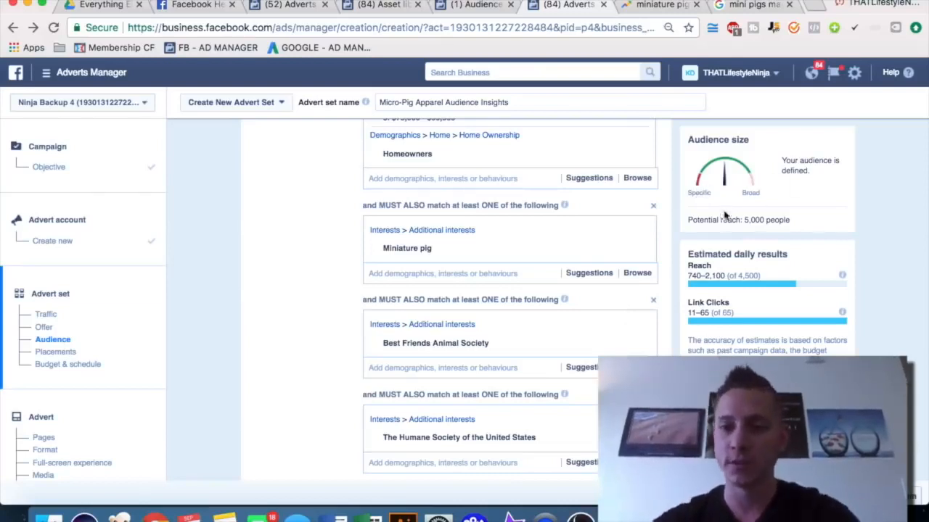
Review the narrowed detailed targeting groups and the placement options below them
scroll(324, 414, up, 5)
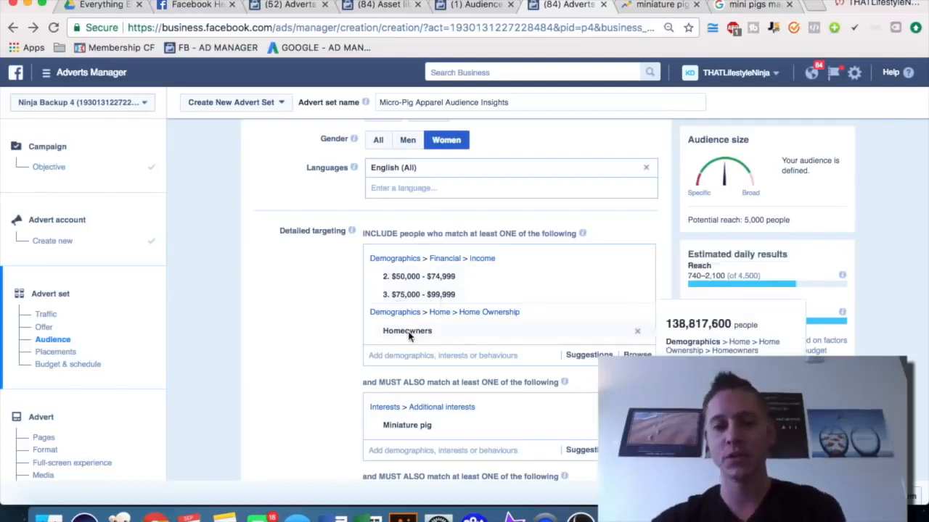
scroll(290, 352, down, 5)
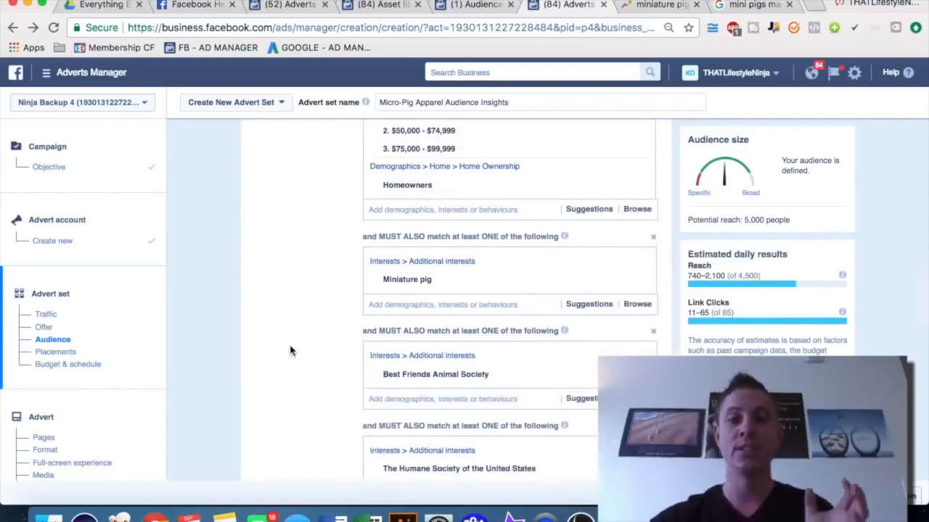
mouse_move(407, 286)
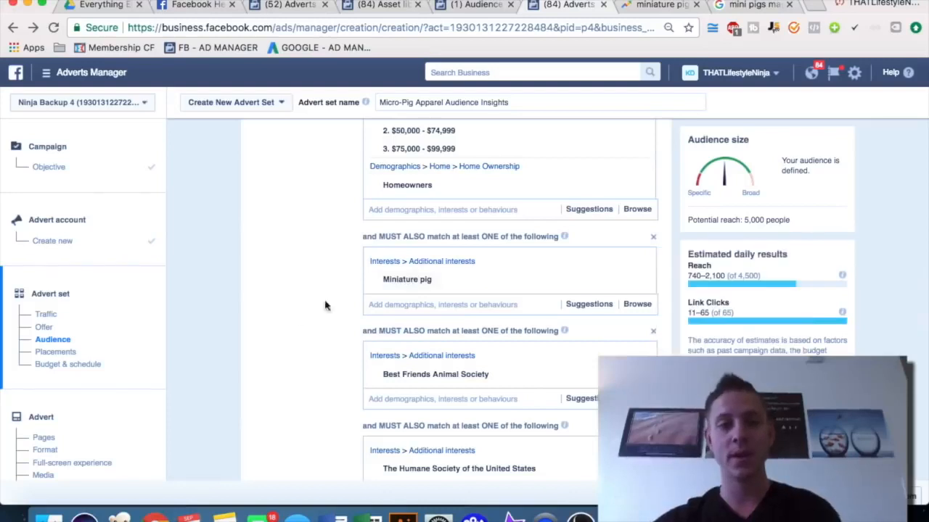
scroll(280, 332, down, 3)
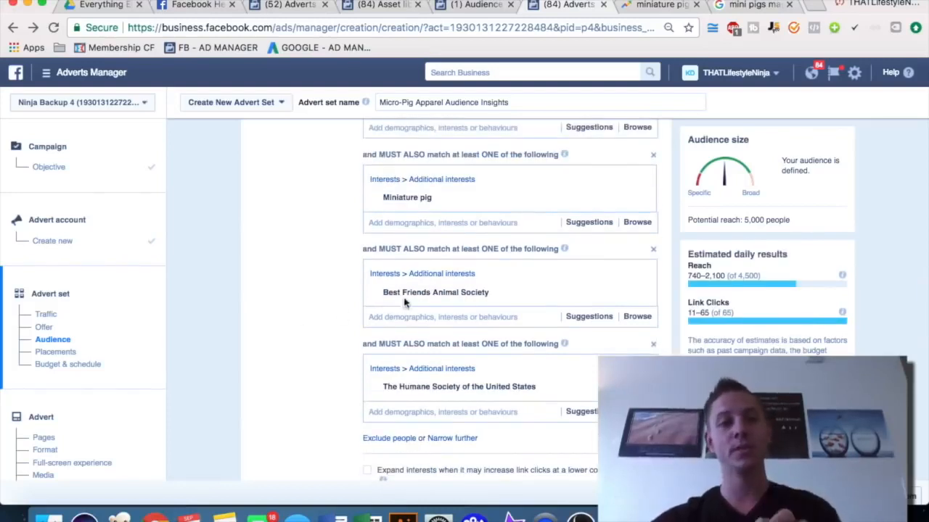
scroll(294, 326, down, 3)
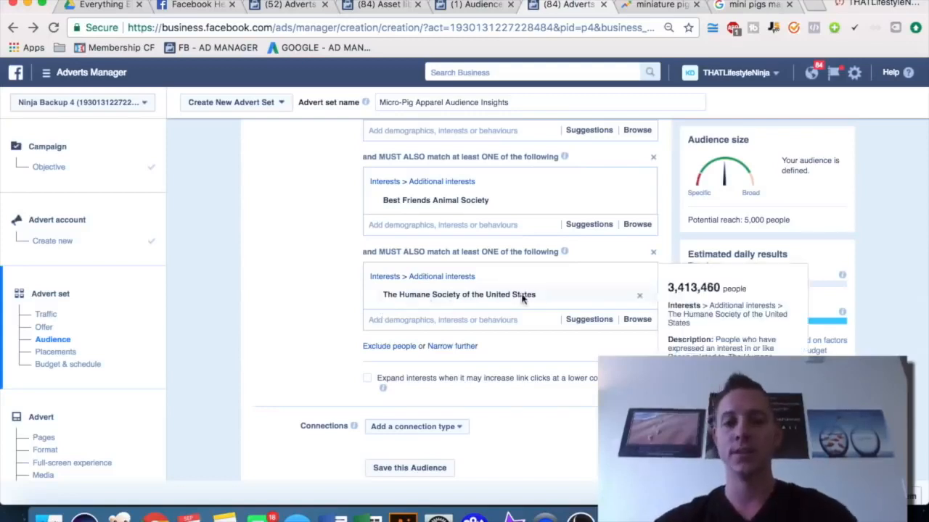
scroll(251, 311, down, 5)
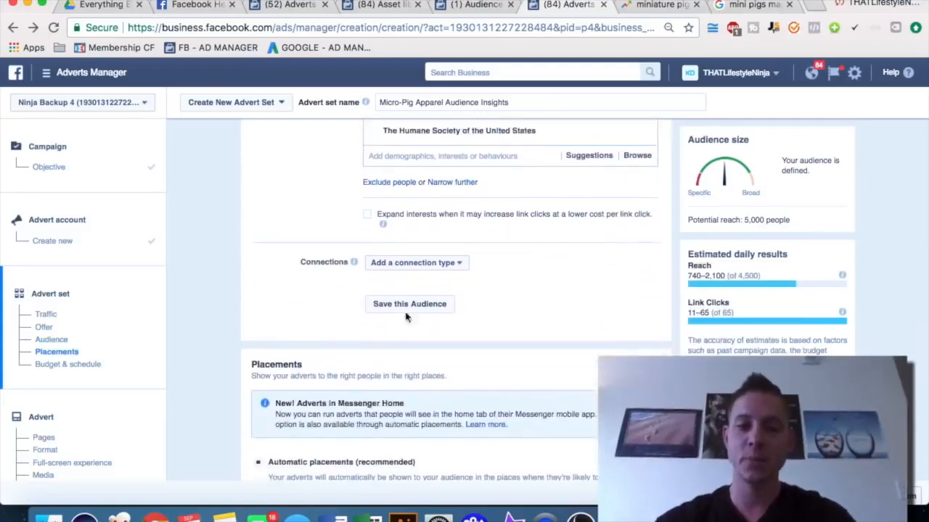
scroll(553, 305, down, 6)
scroll(553, 305, down, 3)
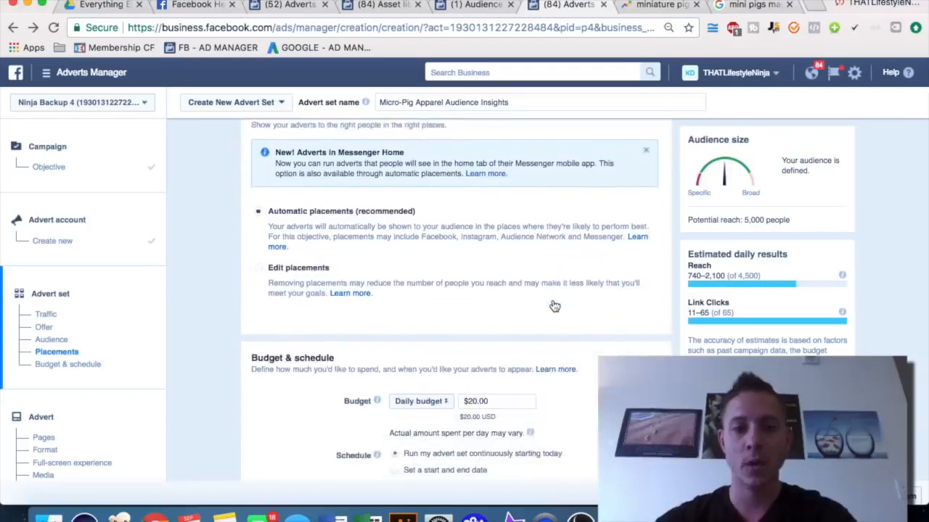
scroll(553, 305, up, 3)
scroll(553, 305, up, 3)
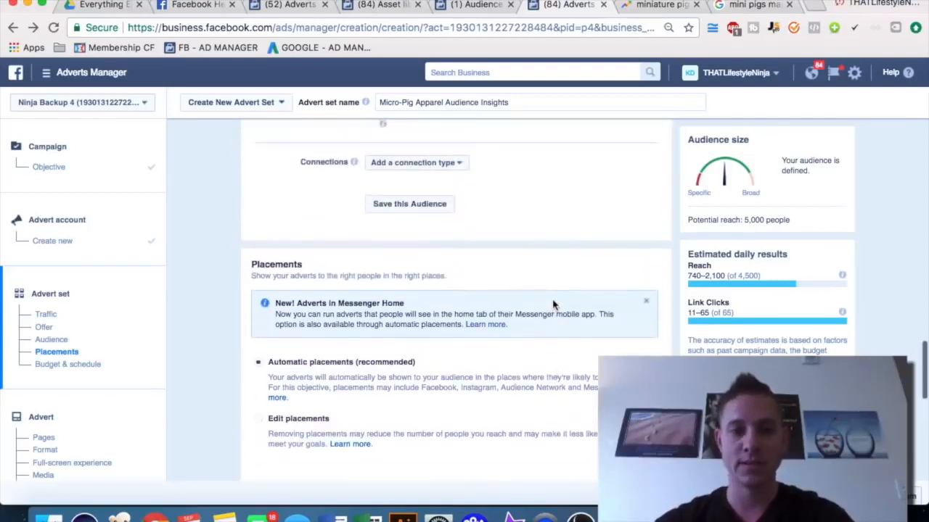
scroll(553, 304, down, 4)
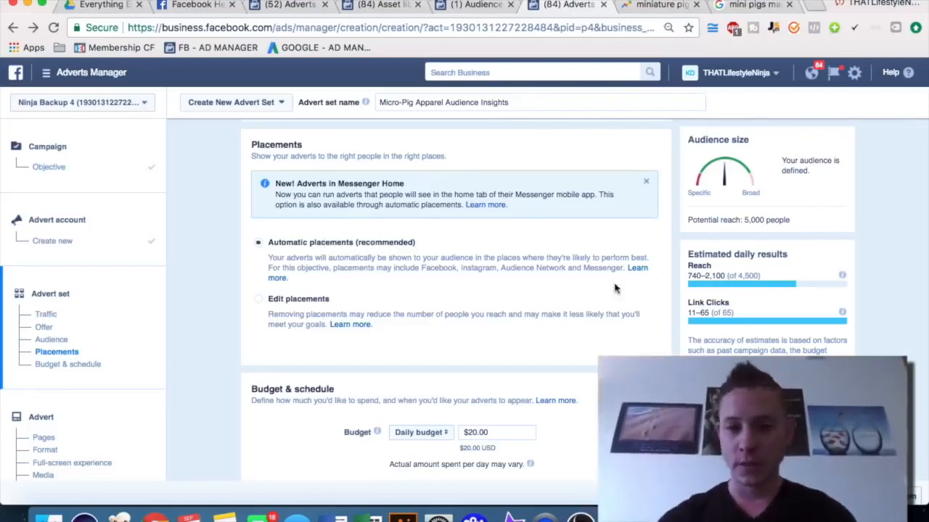
Switch placements to Edit placements and view the device type choices
click(262, 300)
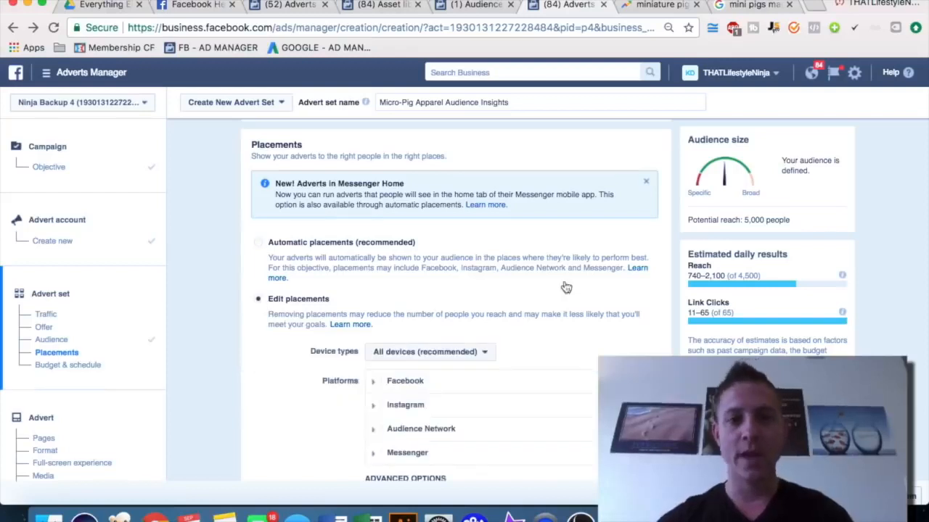
scroll(554, 287, down, 2)
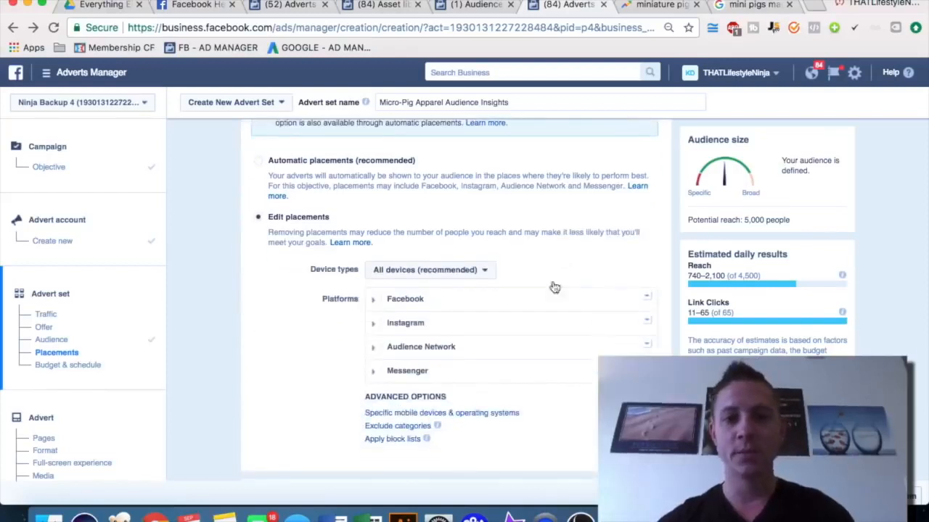
click(438, 274)
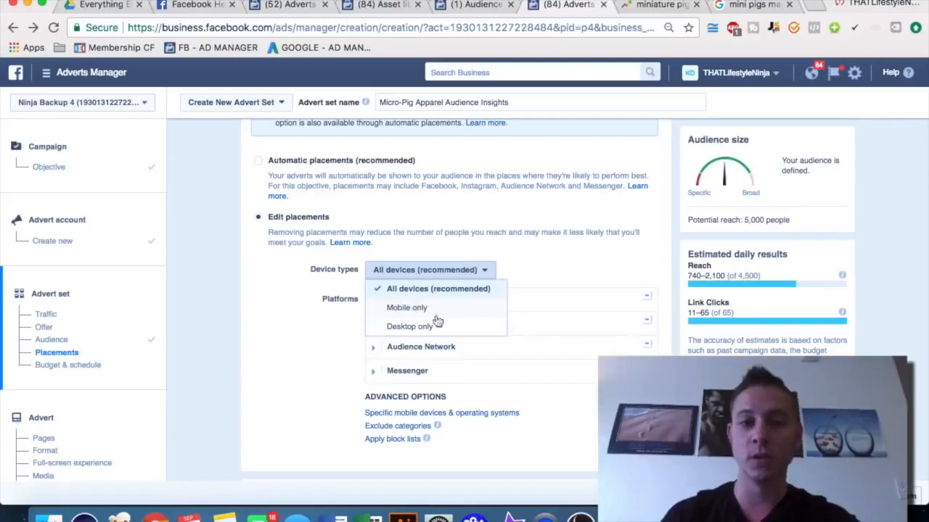
click(573, 259)
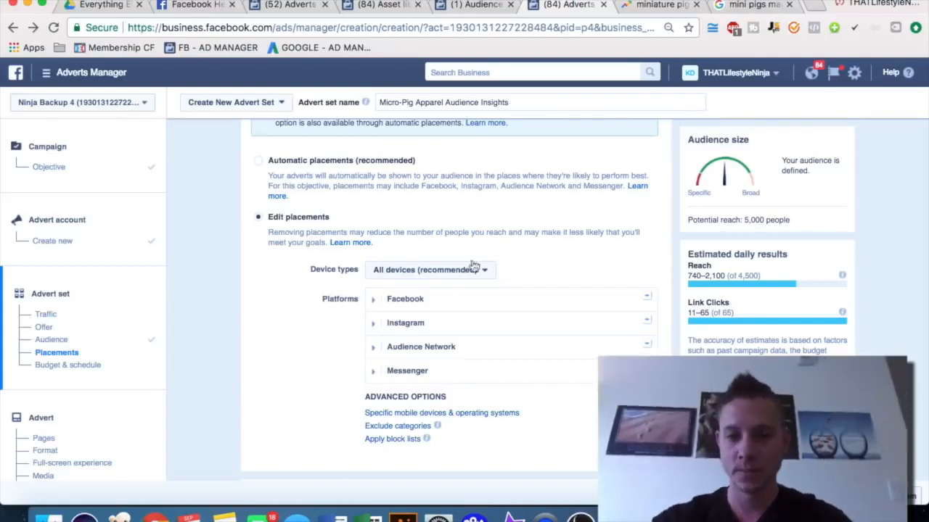
Expand the Facebook, Instagram, Audience Network and Messenger platform lists to see their placements
click(373, 299)
scroll(564, 213, down, 2)
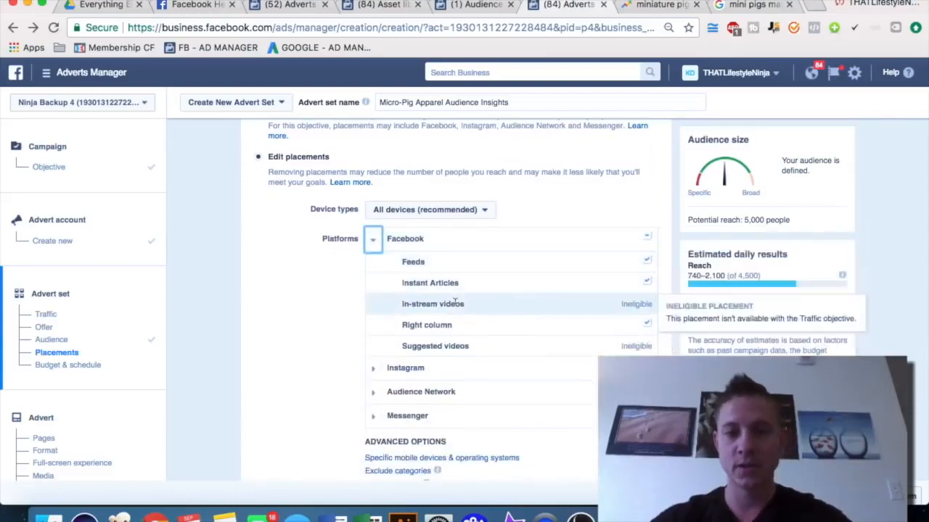
click(373, 368)
scroll(374, 384, down, 2)
click(373, 368)
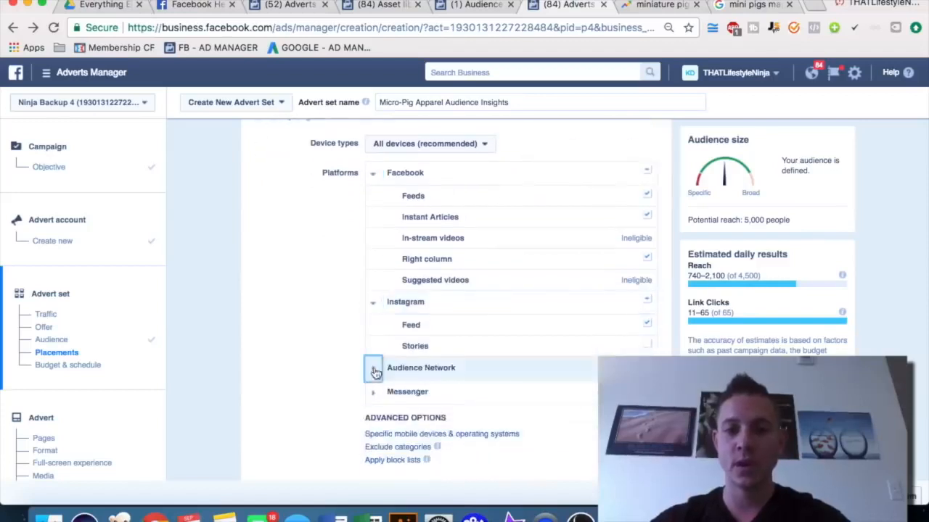
scroll(508, 369, down, 2)
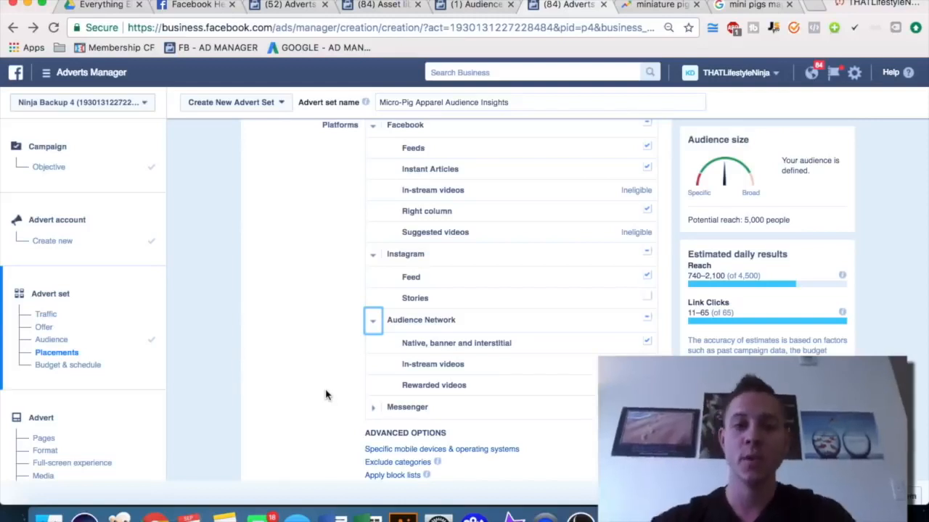
scroll(290, 339, down, 1)
scroll(326, 363, down, 1)
click(370, 387)
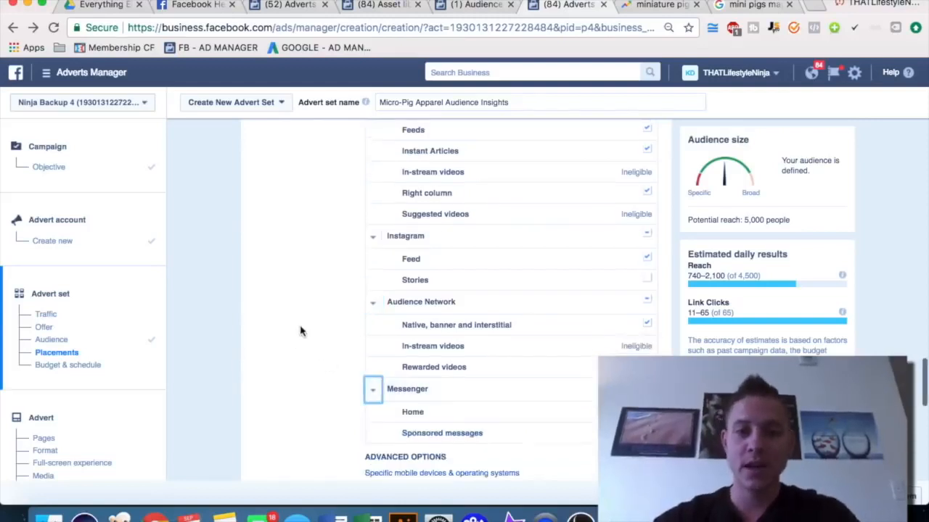
scroll(302, 331, down, 1)
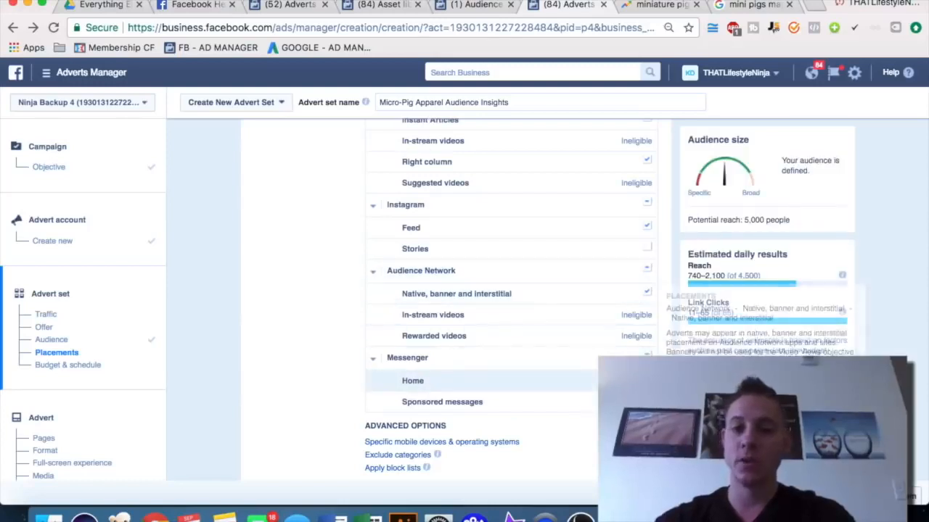
scroll(616, 312, up, 2)
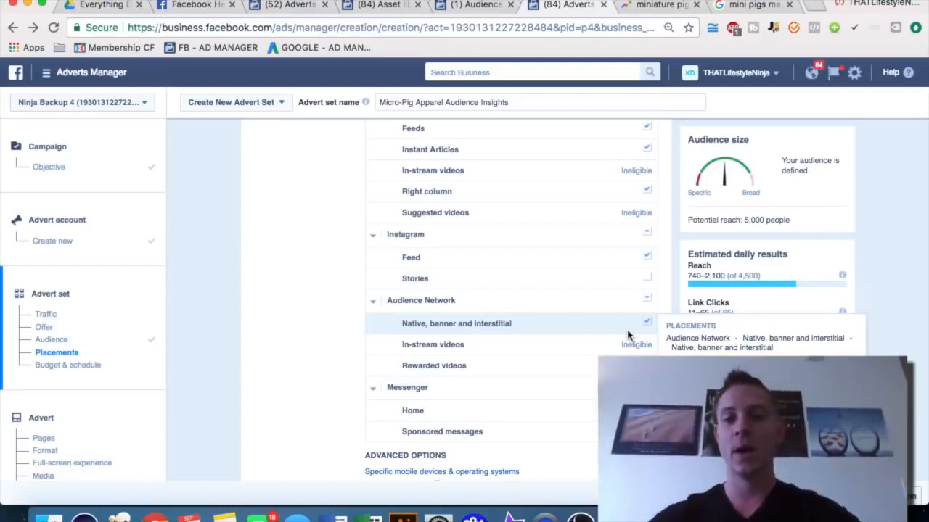
Deselect the Audience Network native, banner and interstitial placement and Facebook's Instant Articles, Right column and Feeds placements
click(646, 323)
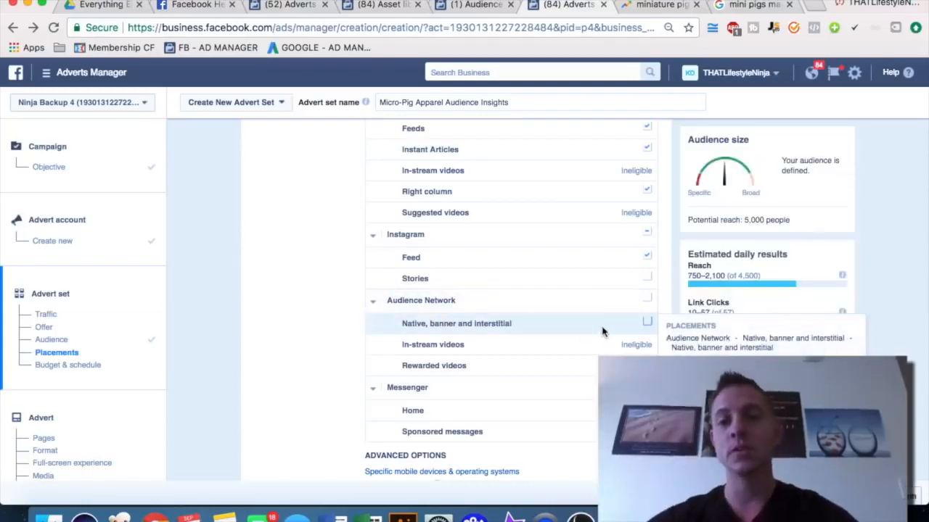
scroll(602, 332, up, 5)
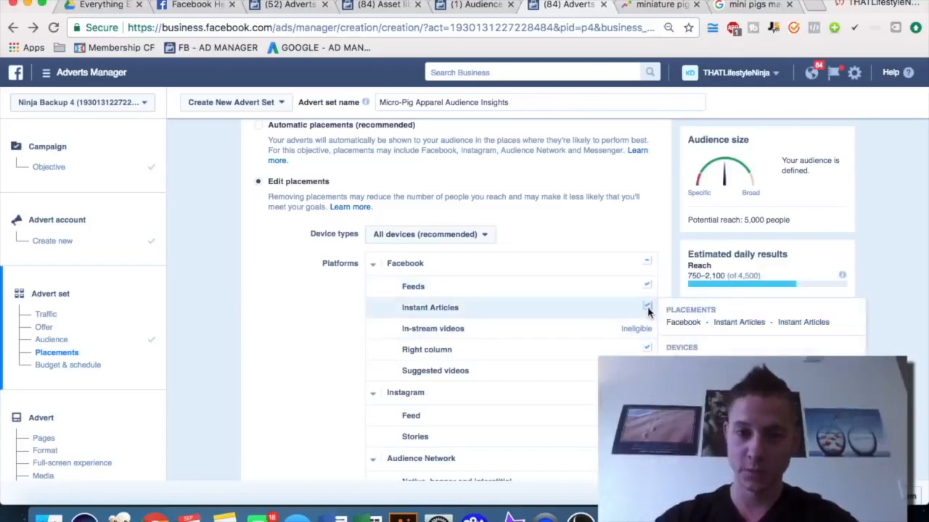
click(647, 349)
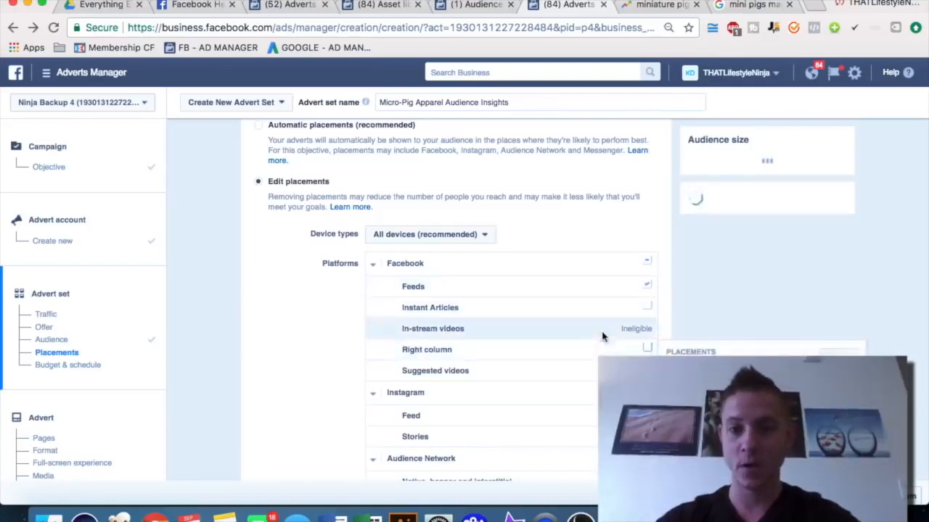
scroll(602, 336, down, 1)
click(447, 255)
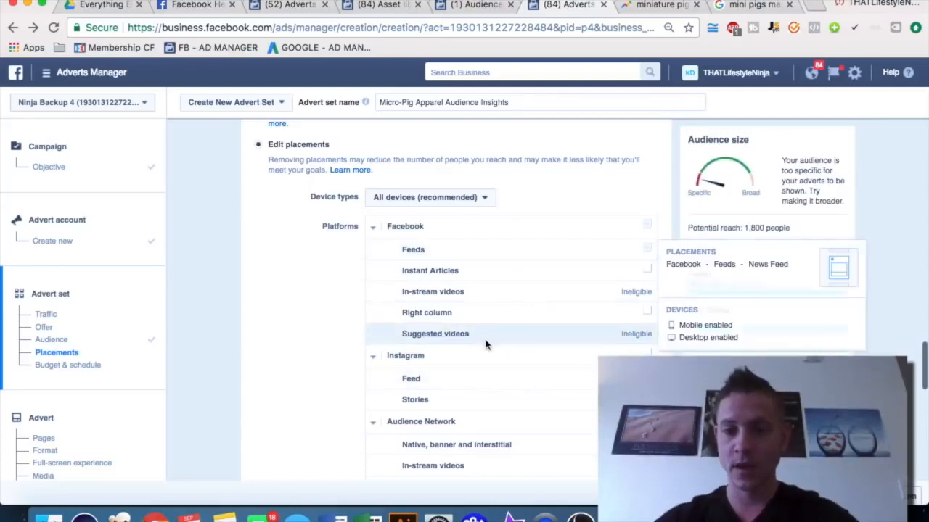
scroll(486, 343, down, 1)
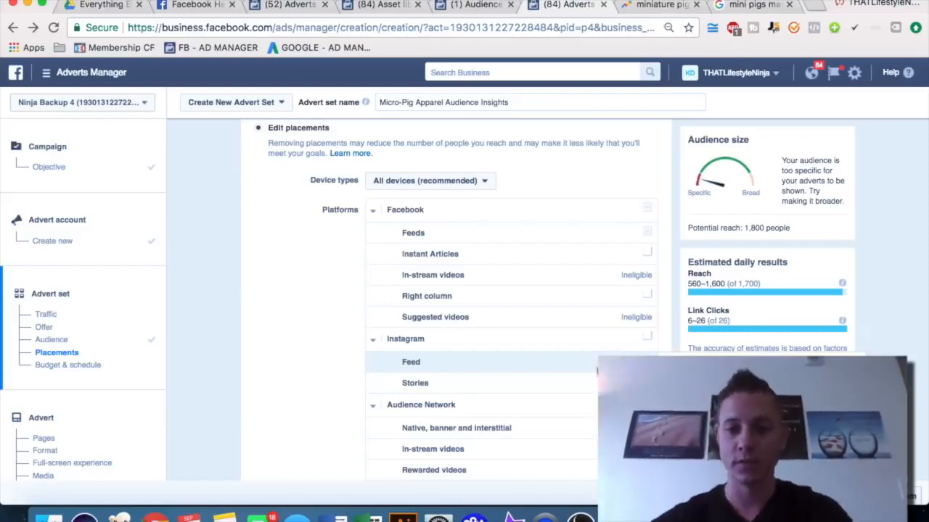
Move The Humane Society of the United States interest into the Best Friends Animal Society group and remove the empty narrowing group
scroll(306, 328, down, 5)
scroll(307, 330, down, 1)
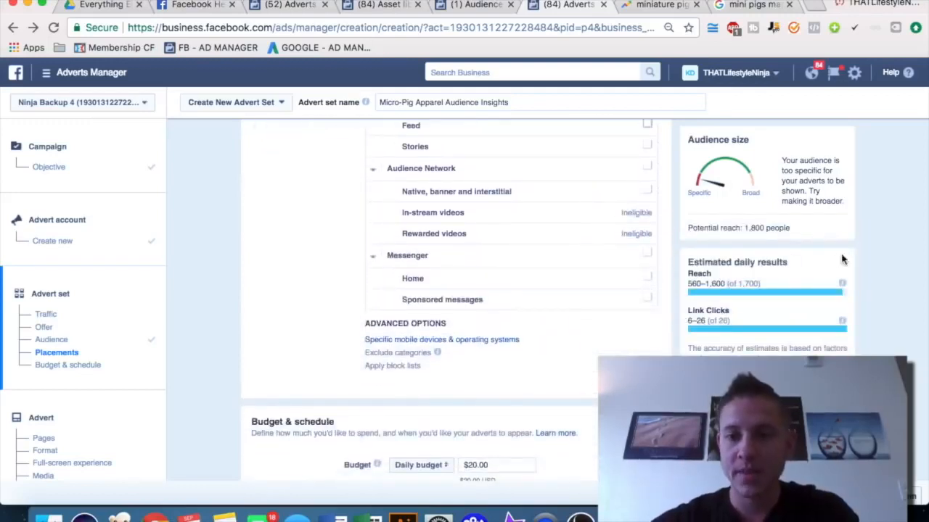
scroll(300, 237, up, 10)
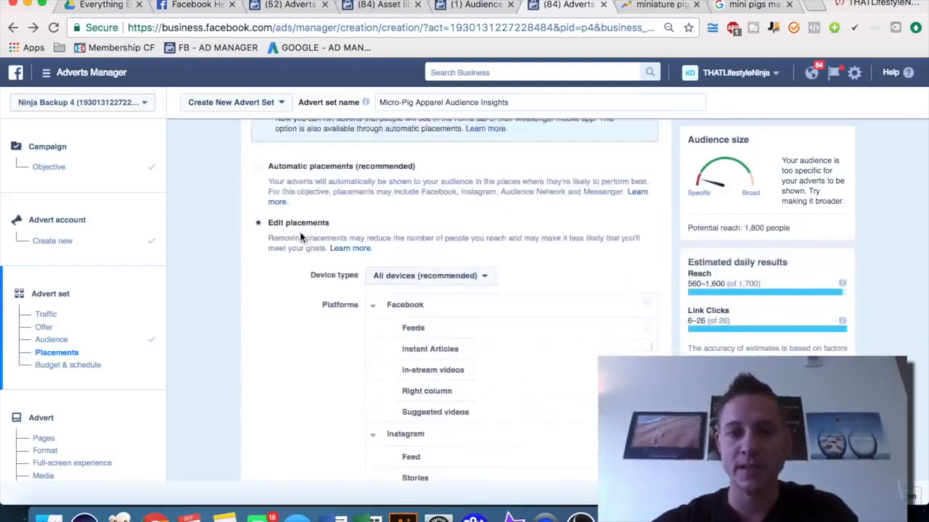
scroll(300, 236, up, 8)
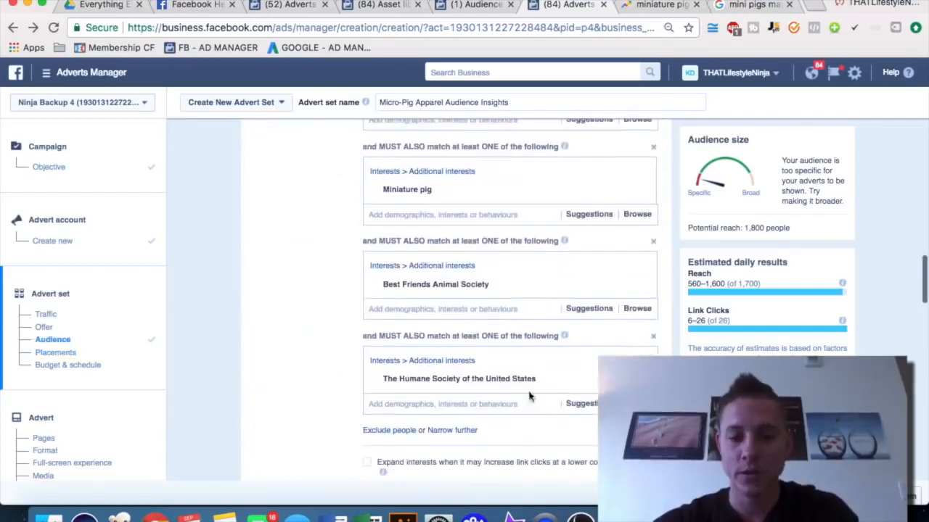
click(639, 379)
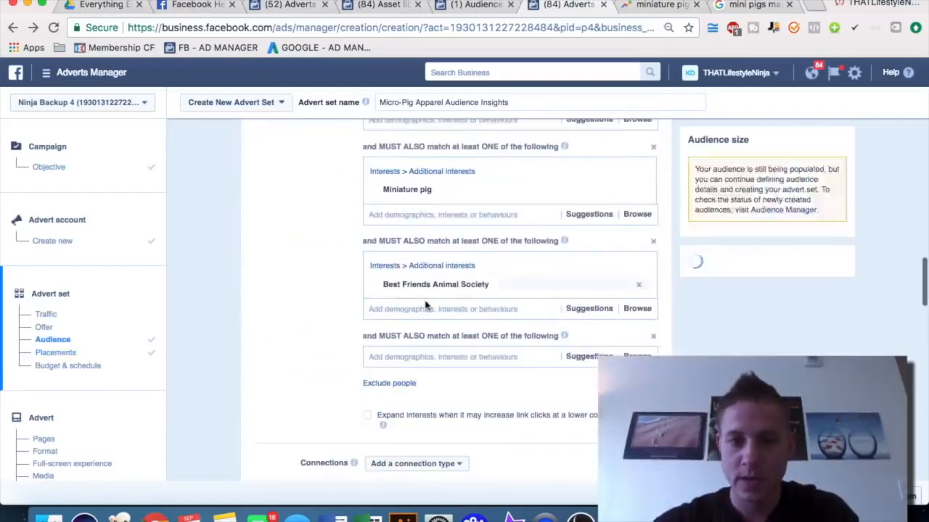
click(419, 309)
text(the humane)
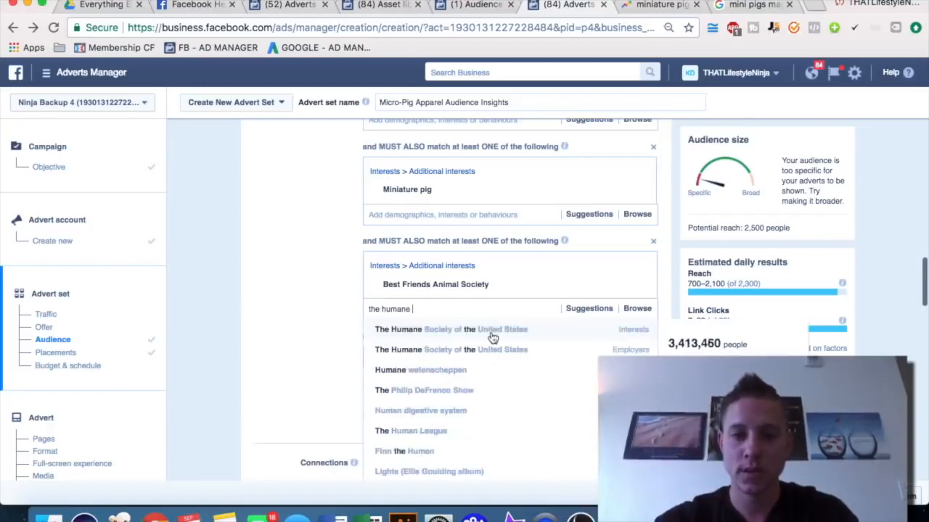
click(545, 351)
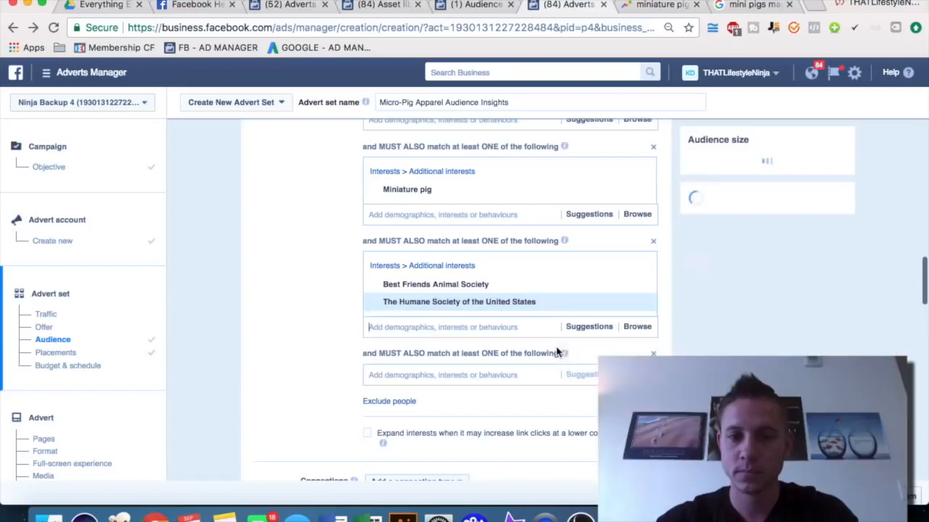
click(653, 354)
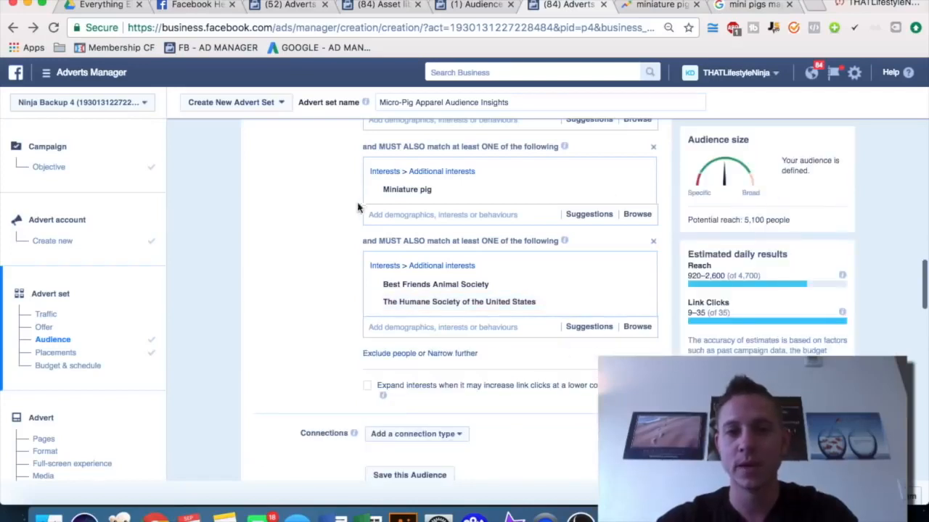
Set the daily budget to $10.00
scroll(307, 245, down, 10)
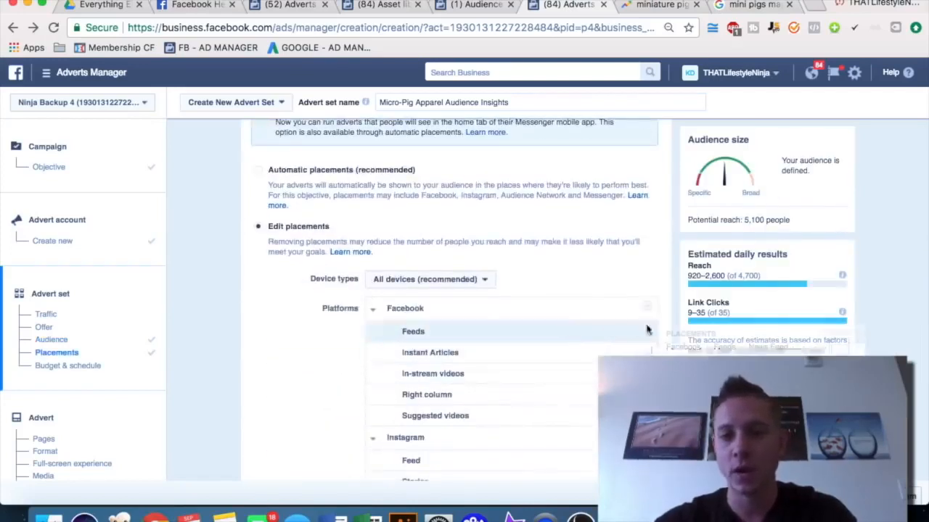
scroll(312, 403, down, 5)
scroll(312, 402, down, 5)
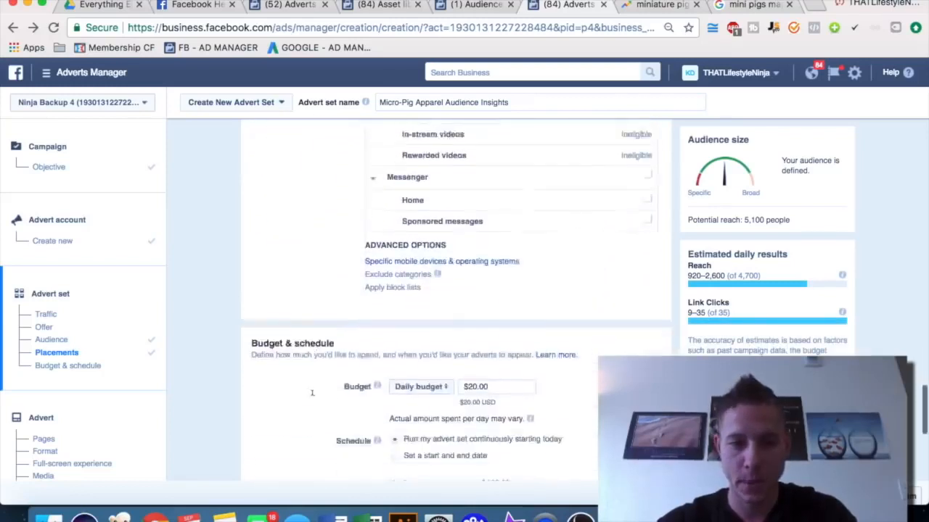
click(472, 286)
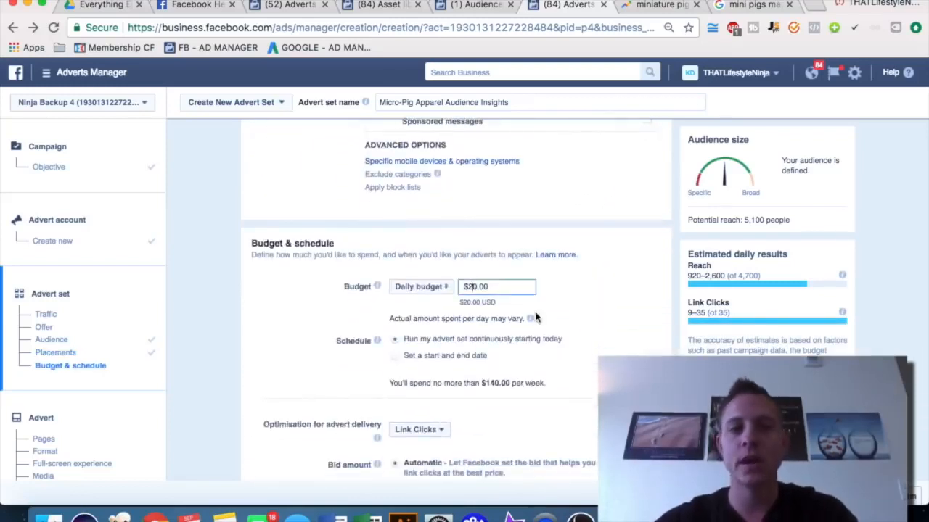
key(BackSpace)
text(1)
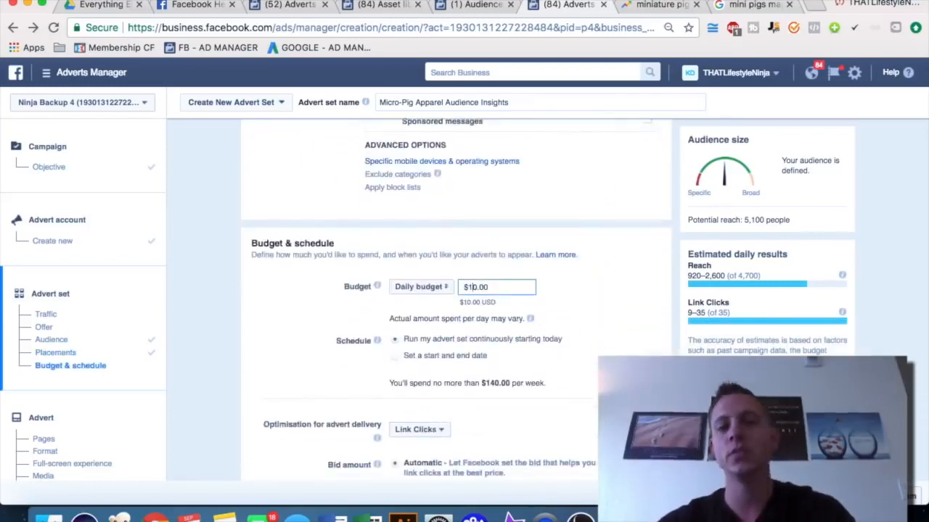
click(595, 269)
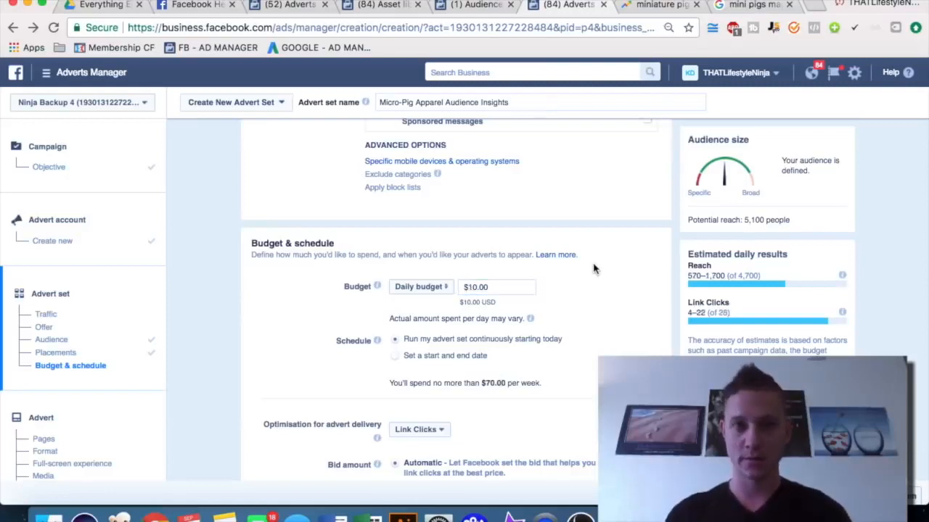
Set the daily budget to $20.00
click(474, 285)
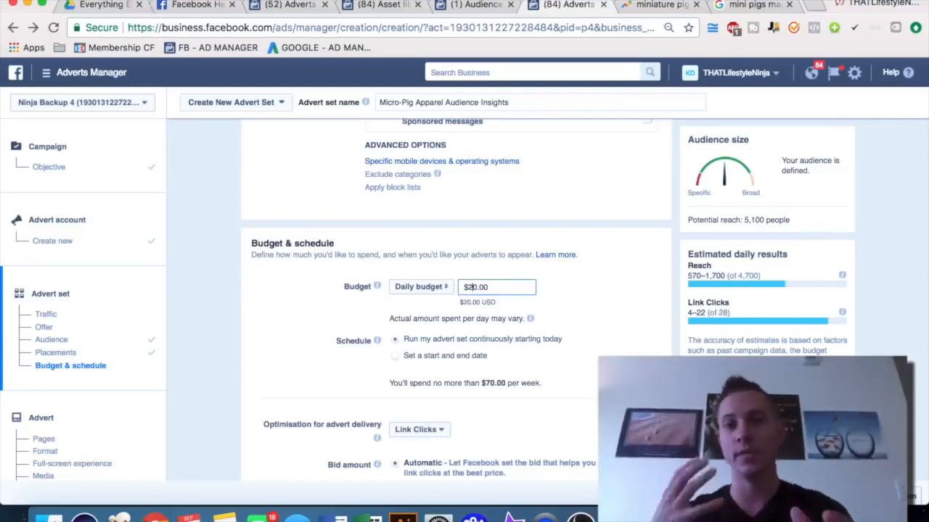
key(BackSpace)
text(1)
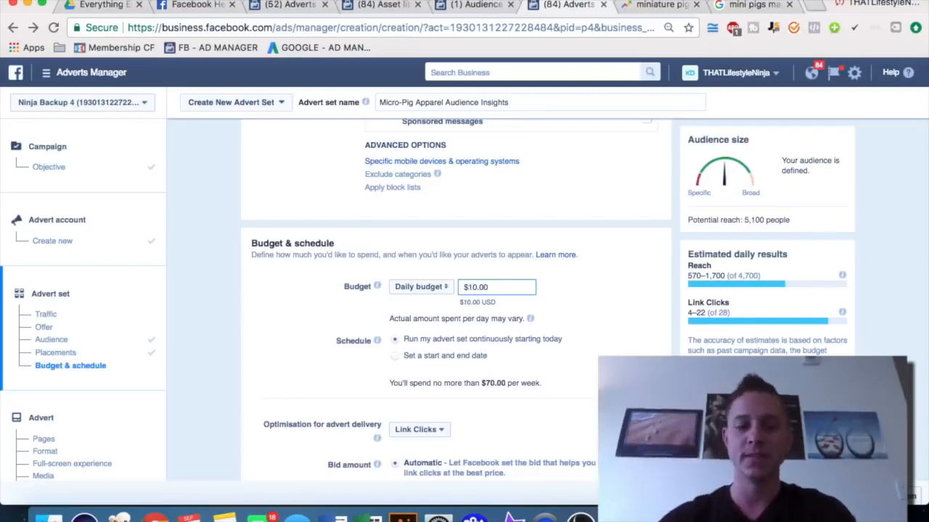
key(BackSpace)
text(2)
click(629, 281)
Review the optimisation for advert delivery choices, keeping Link Clicks selected
scroll(629, 281, down, 1)
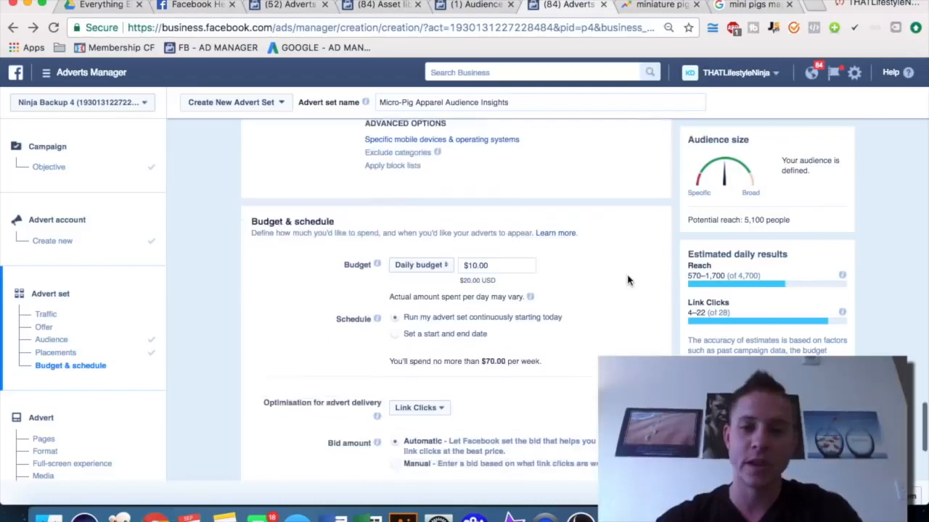
scroll(627, 282, down, 2)
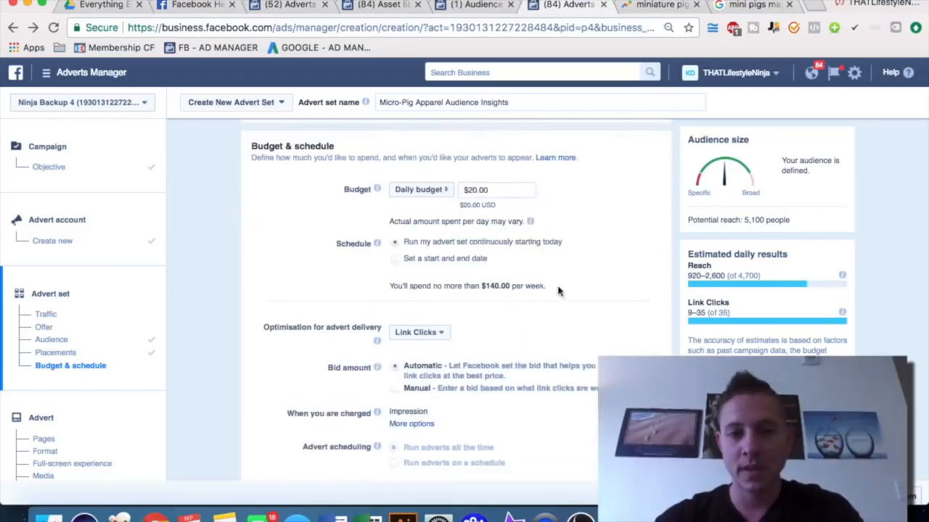
scroll(472, 301, down, 2)
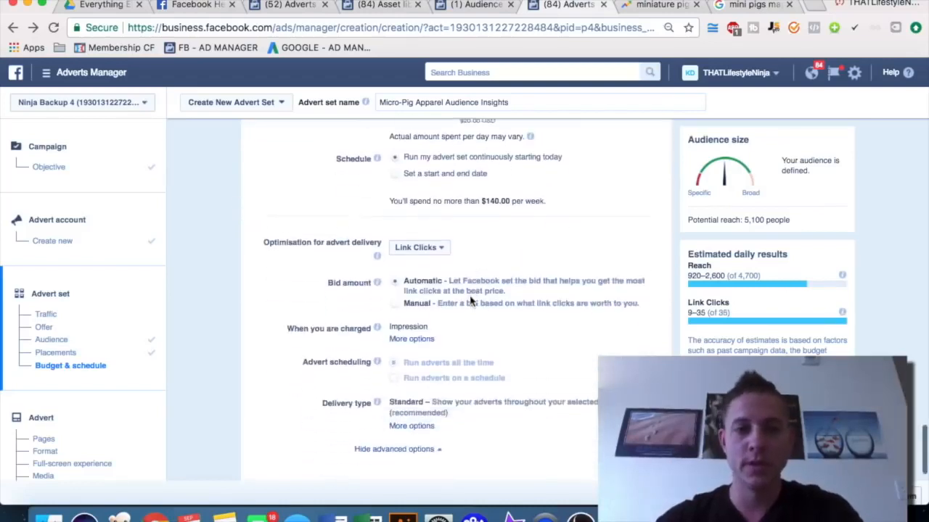
mouse_move(443, 250)
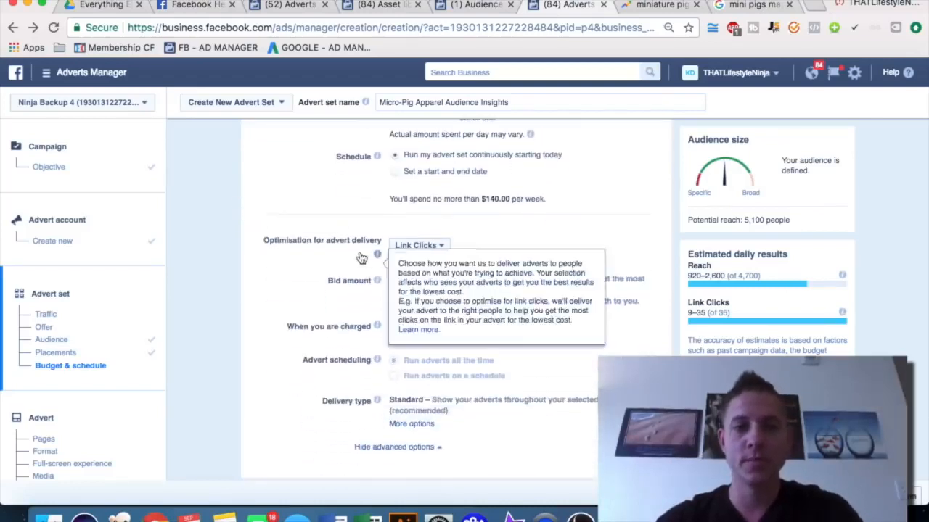
click(439, 247)
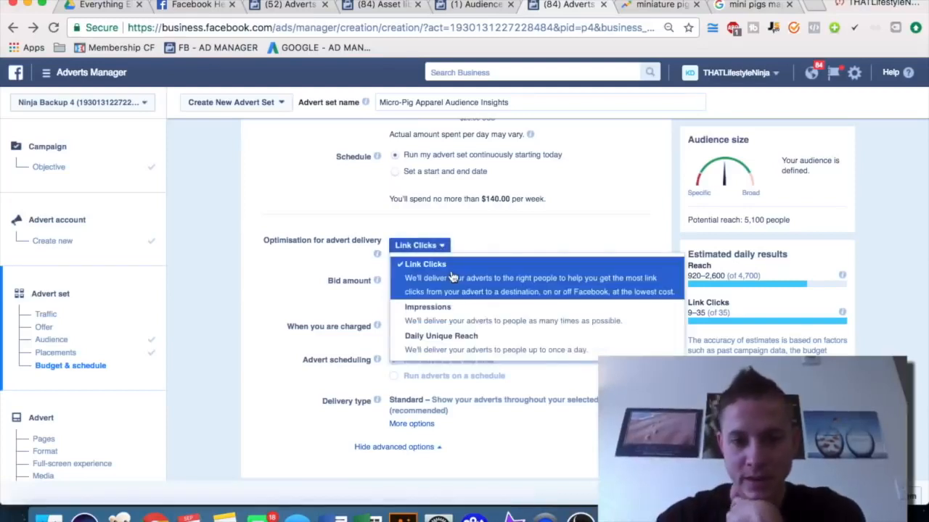
click(546, 230)
scroll(545, 230, down, 1)
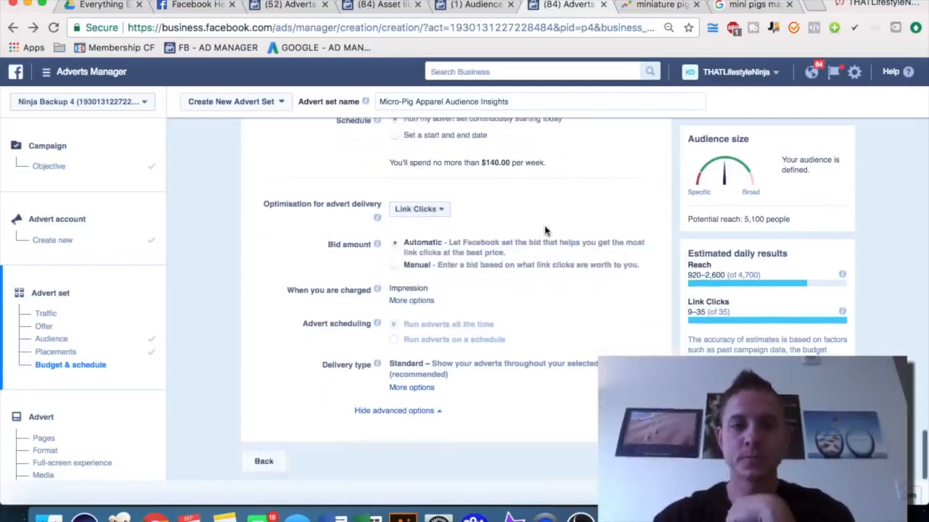
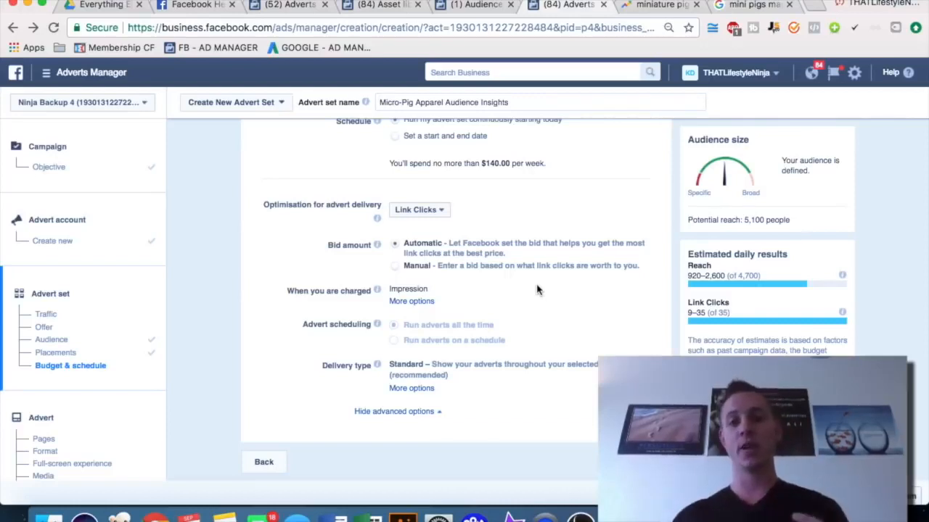
Continue to the advert level and name the advert Micro Pig Single Image TODAY ONLY
scroll(567, 304, down, 1)
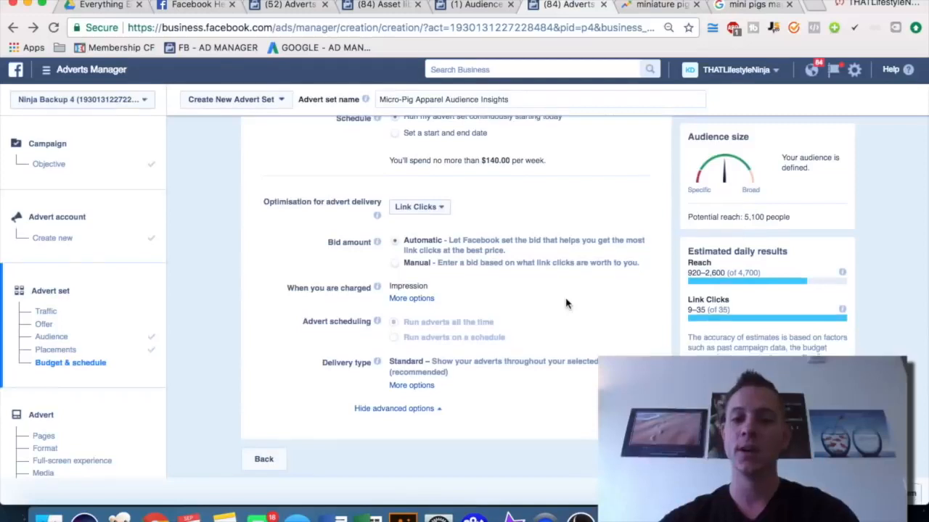
click(643, 460)
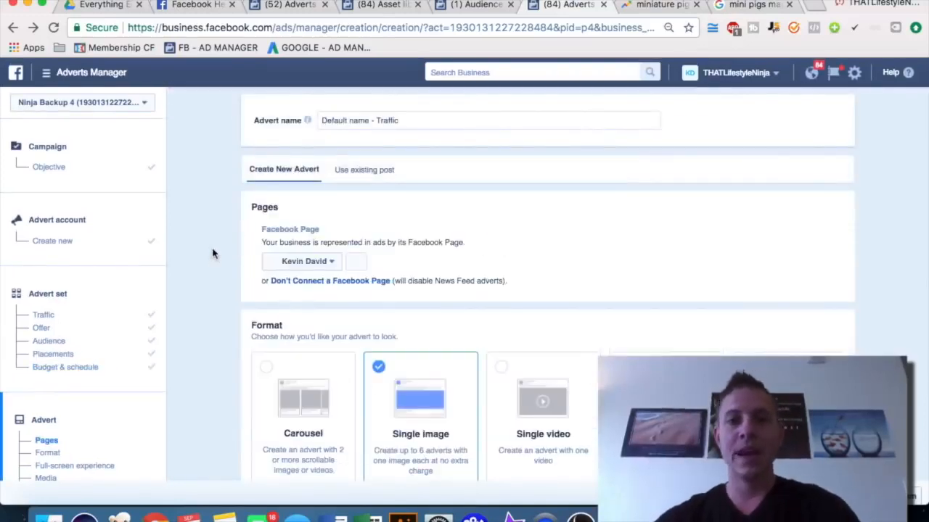
triple_click(364, 117)
text(Micro Pig)
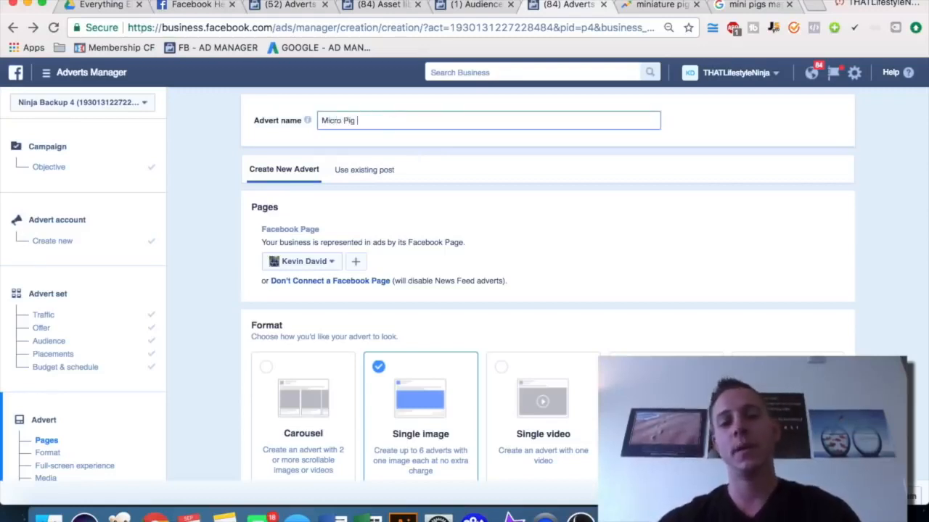
text( Single Image)
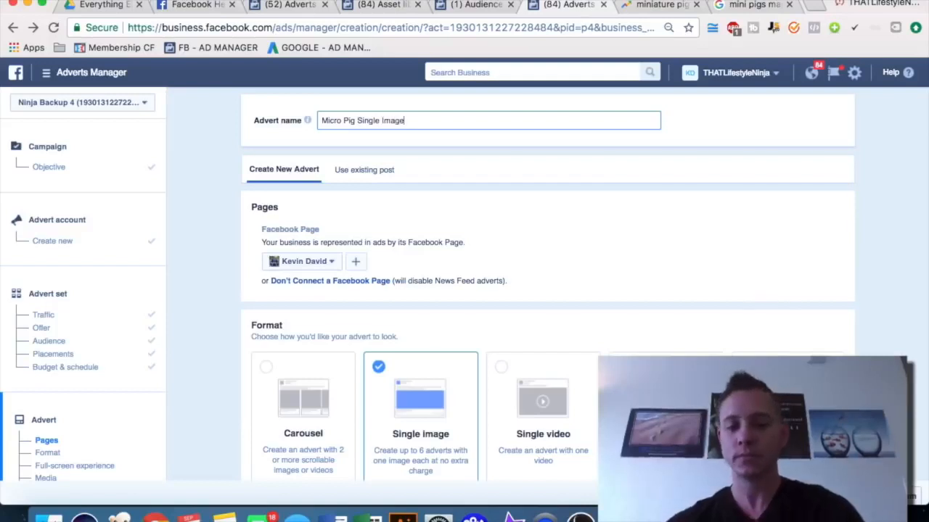
text( TODAY ONLY)
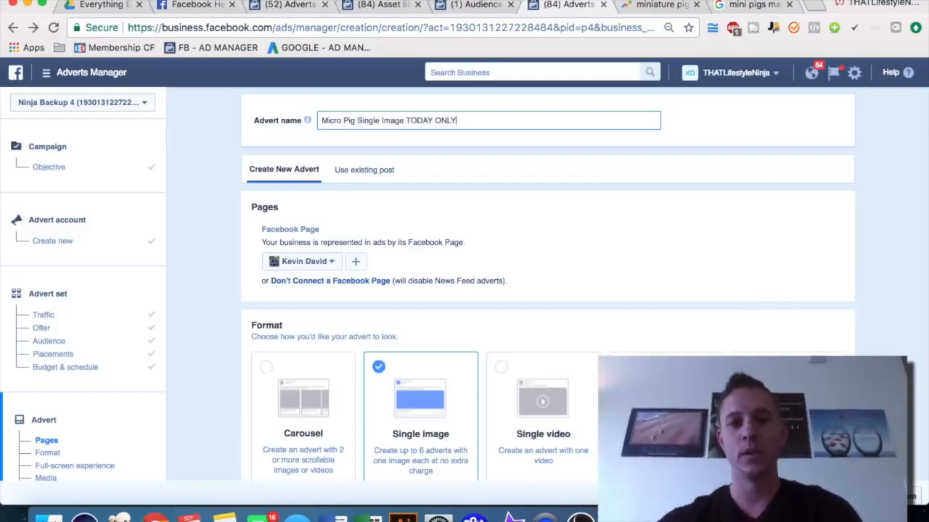
Review the advert format options, keeping Single image selected
scroll(201, 237, down, 1)
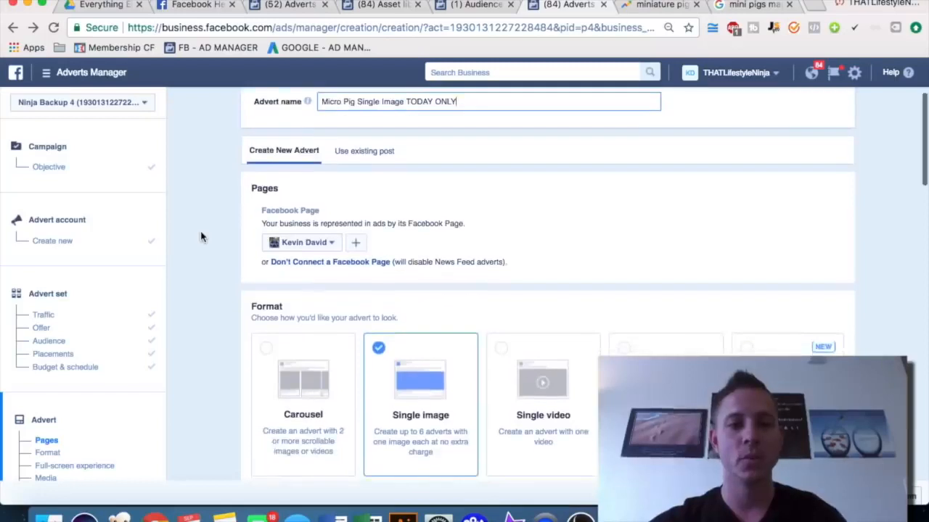
scroll(201, 236, down, 1)
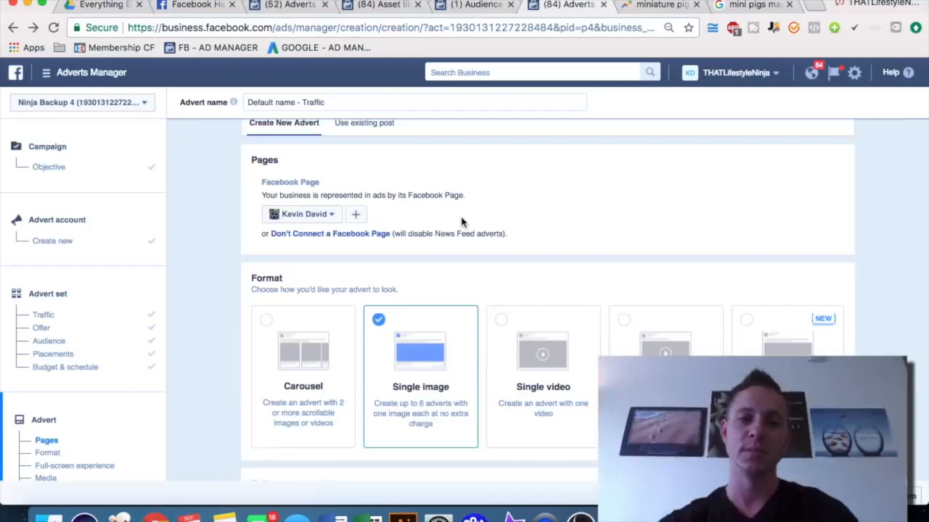
scroll(462, 222, down, 1)
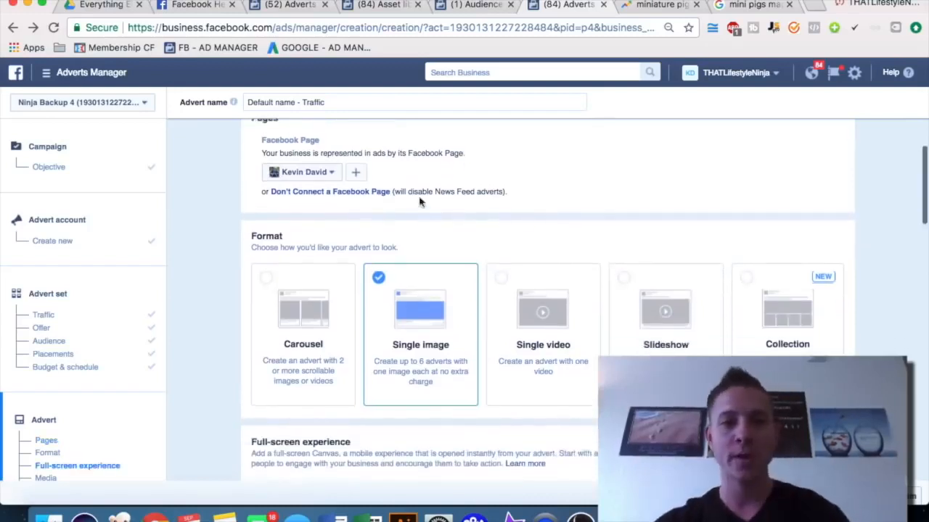
scroll(445, 190, down, 3)
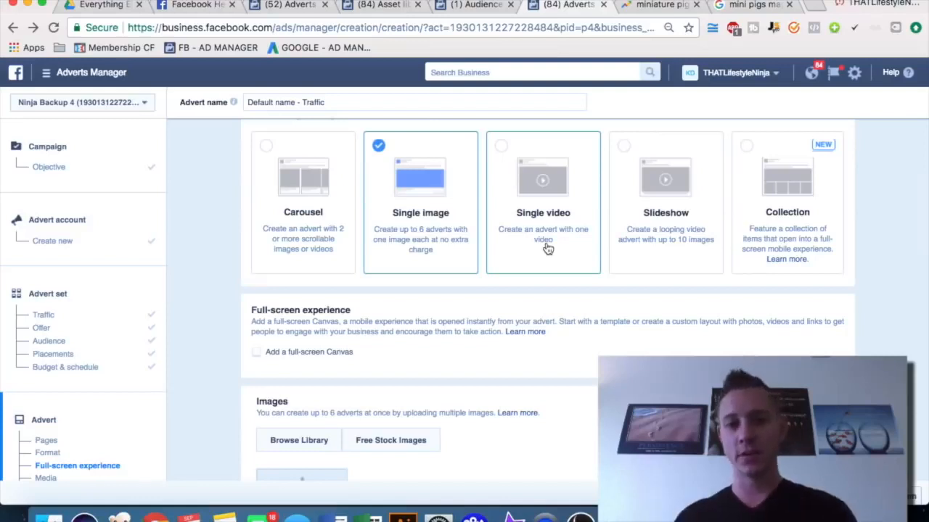
scroll(548, 249, up, 1)
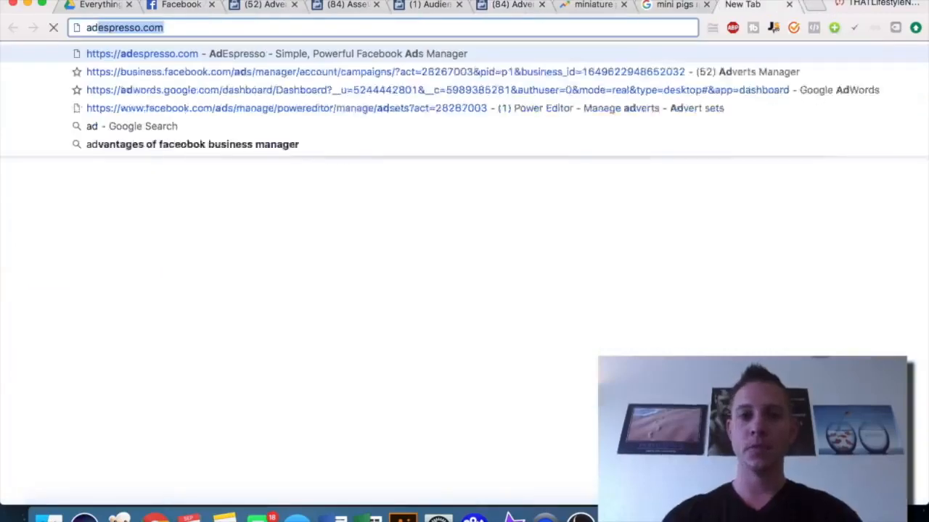
Open AdEspresso's Facebook ad examples page in a new browser tab
click(817, 5)
text(ad)
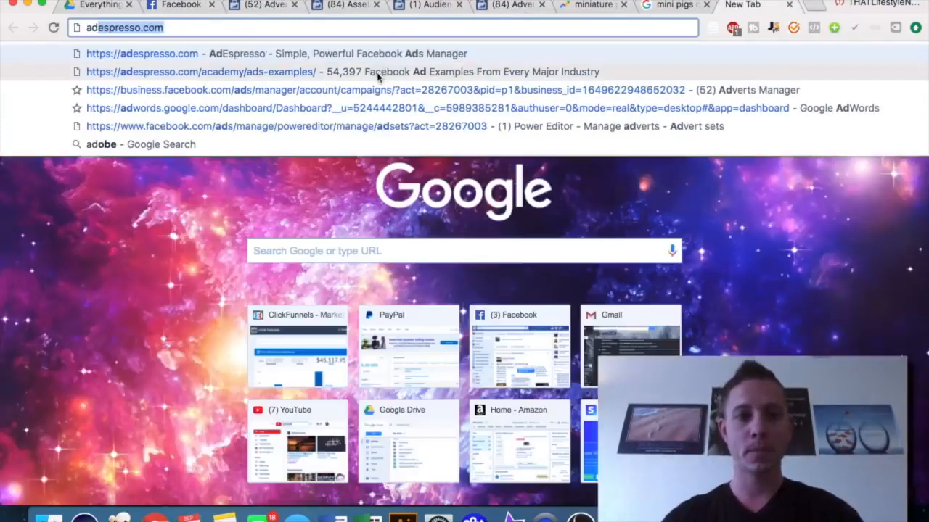
click(378, 72)
click(294, 26)
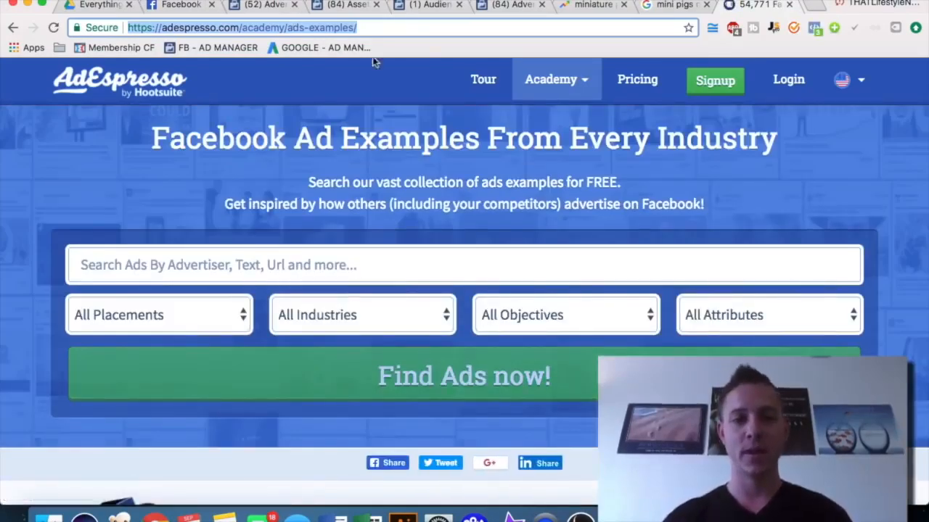
click(200, 275)
text(miniature pig)
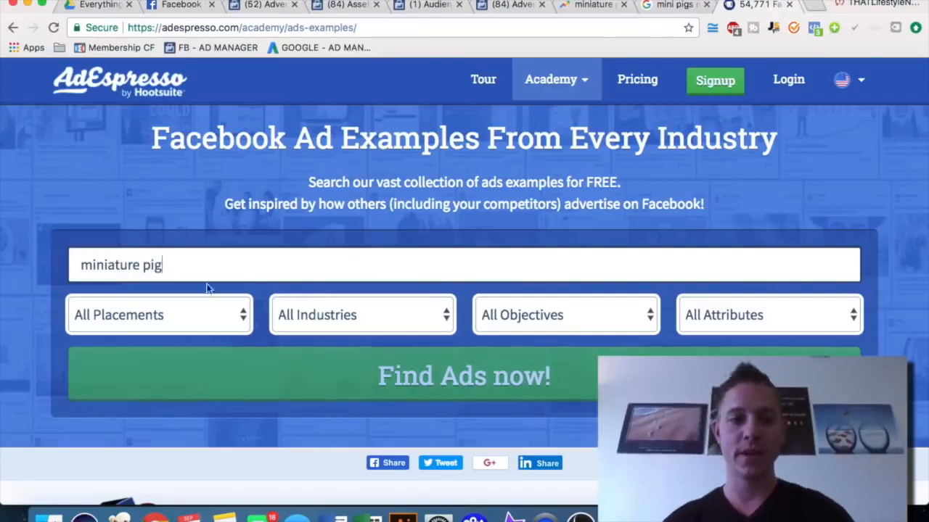
triple_click(191, 264)
key(BackSpace)
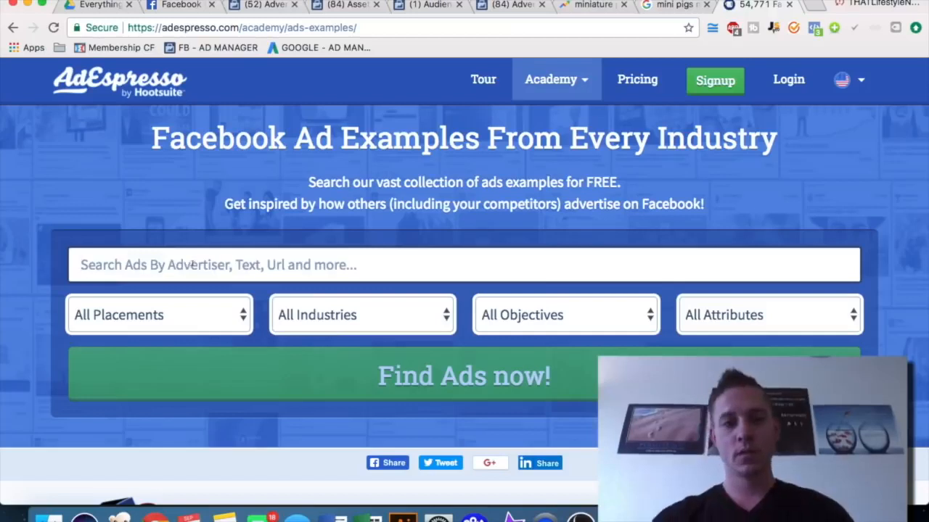
Open the AdEspresso ad examples page in a new incognito window
key(super+shift+n)
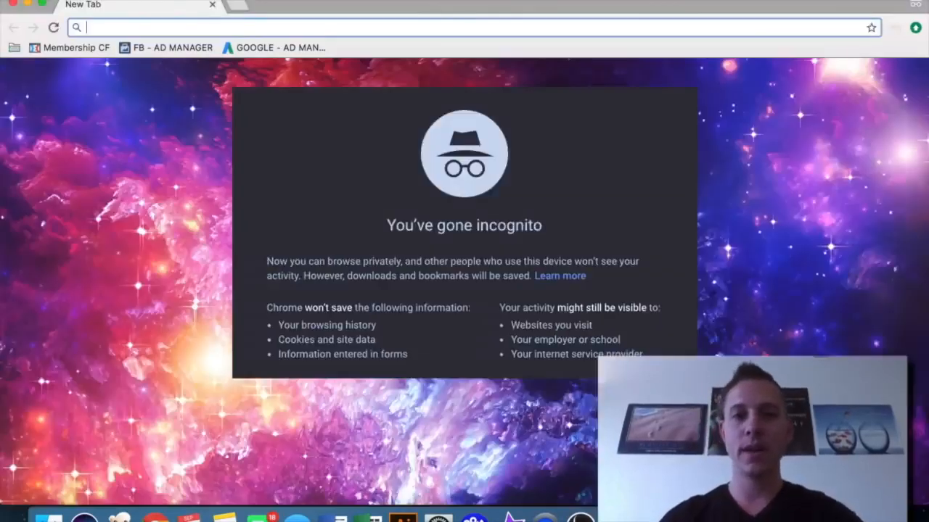
key(super+alt+Right)
click(362, 26)
key(super+c)
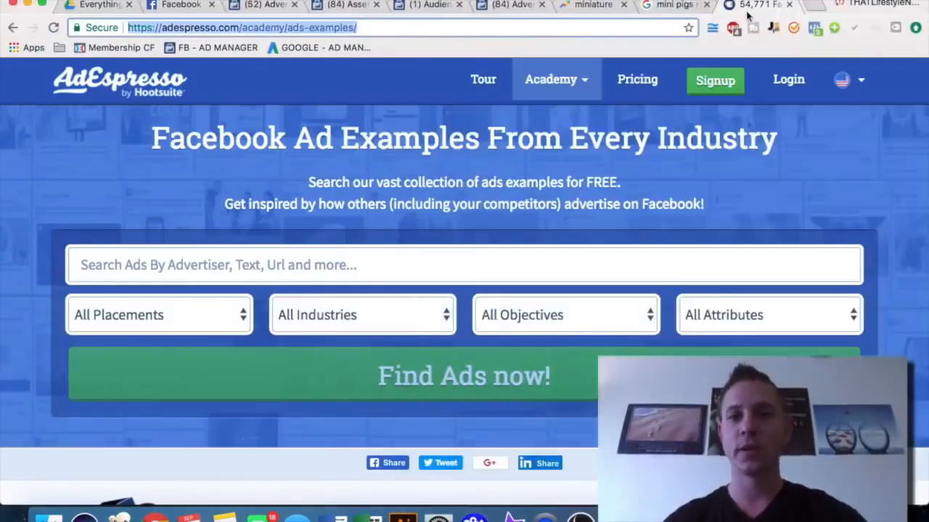
key(super+alt+Left)
click(715, 58)
key(super+v)
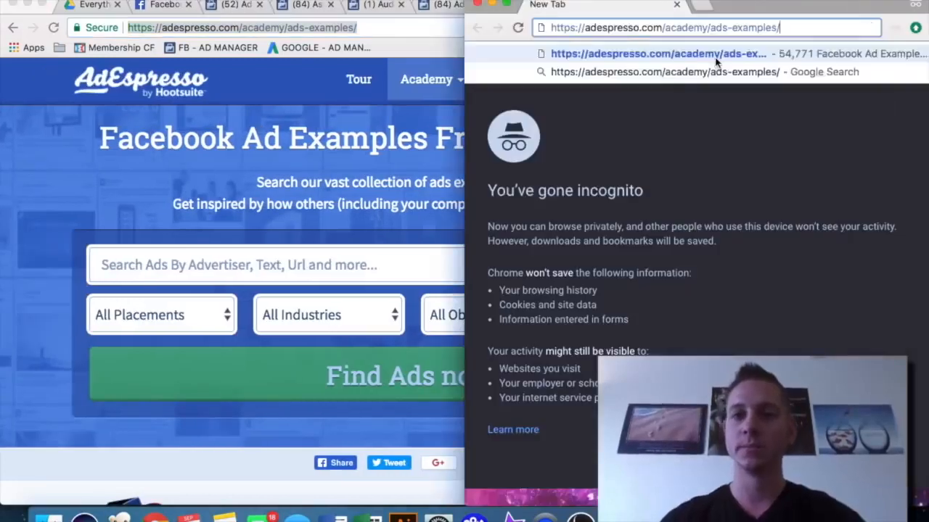
key(Return)
drag(765, 3, 531, 1)
Search the ad examples for Miniature Pig
click(345, 265)
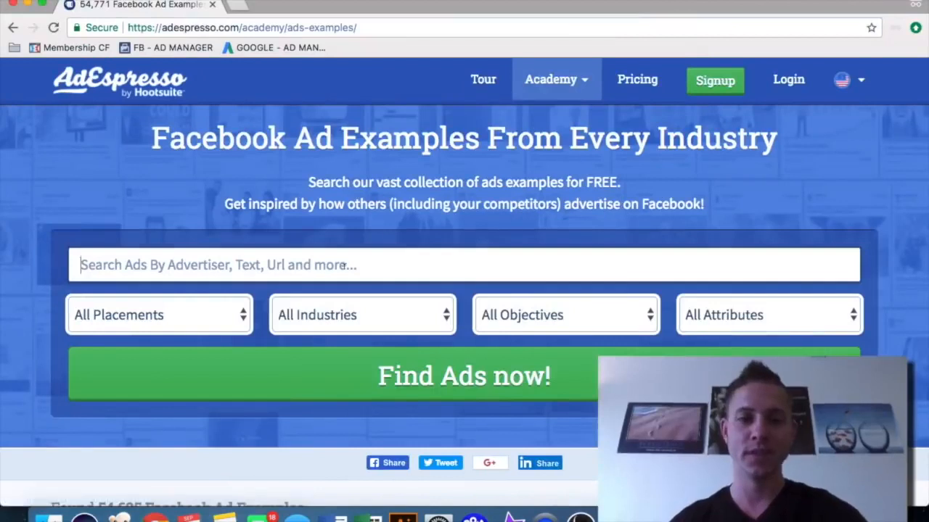
key(super+v)
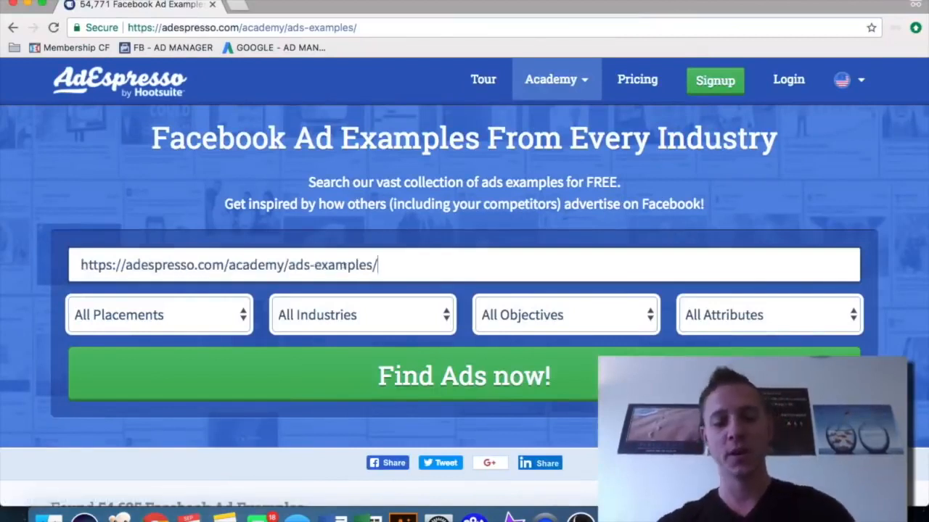
key(super+a)
text(Miniature)
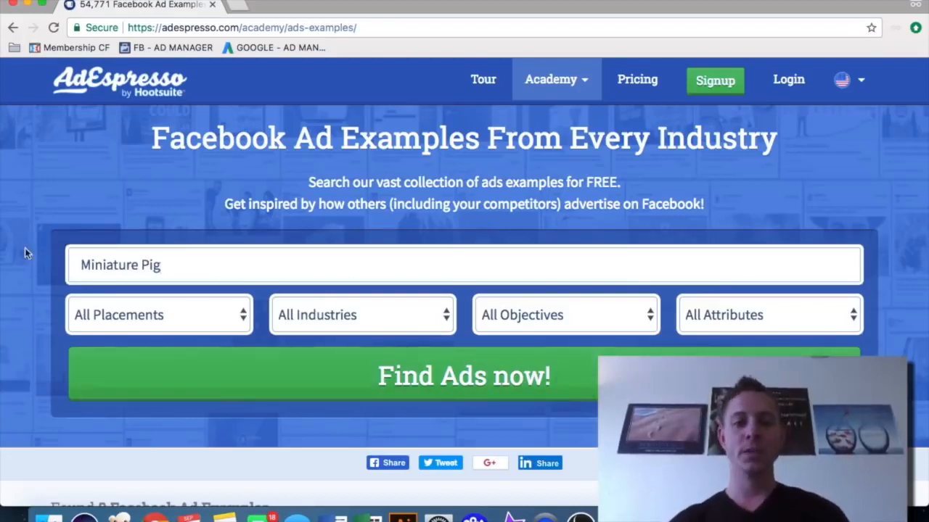
scroll(11, 280, down, 3)
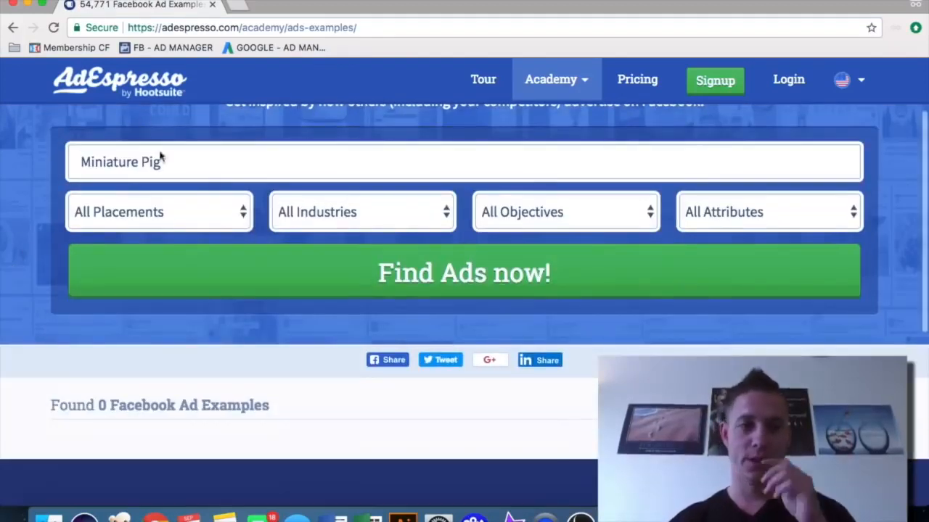
Search the ad examples for jewelry instead
double_click(159, 161)
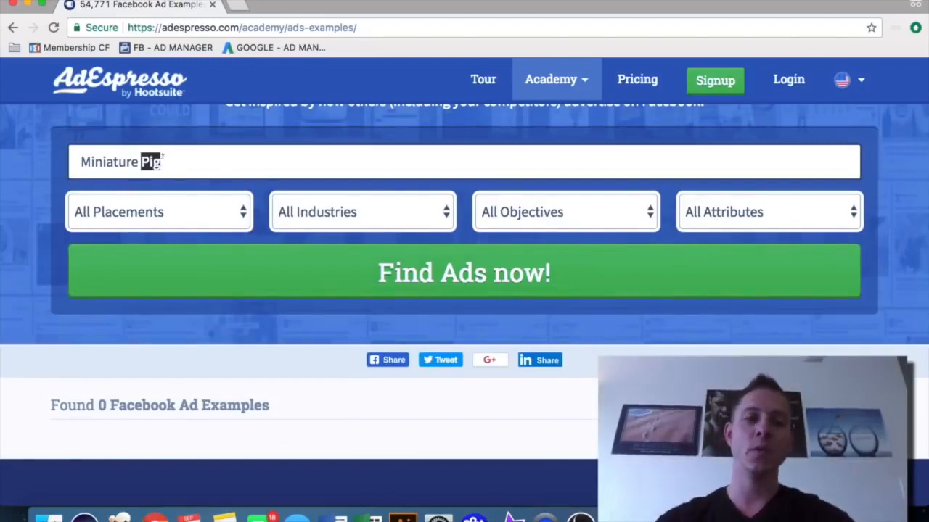
key(super+a)
text(cjewajew)
key(super+a)
text(jewelry)
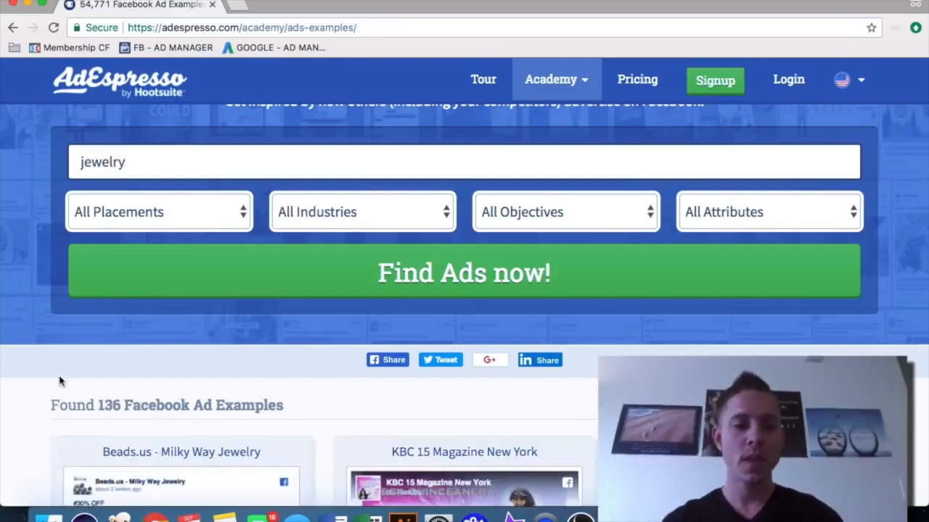
Browse the jewelry ad examples to study competitors' images, copy and offers
scroll(59, 381, down, 3)
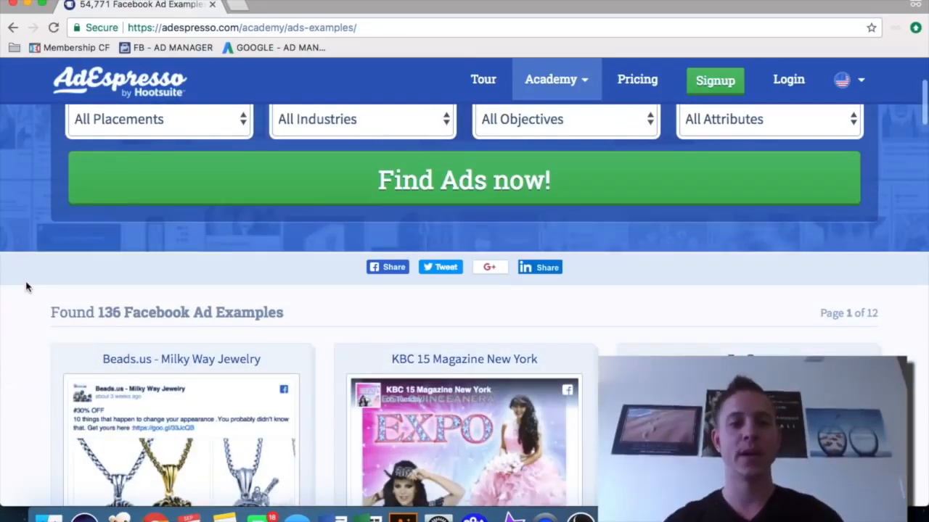
scroll(27, 288, down, 3)
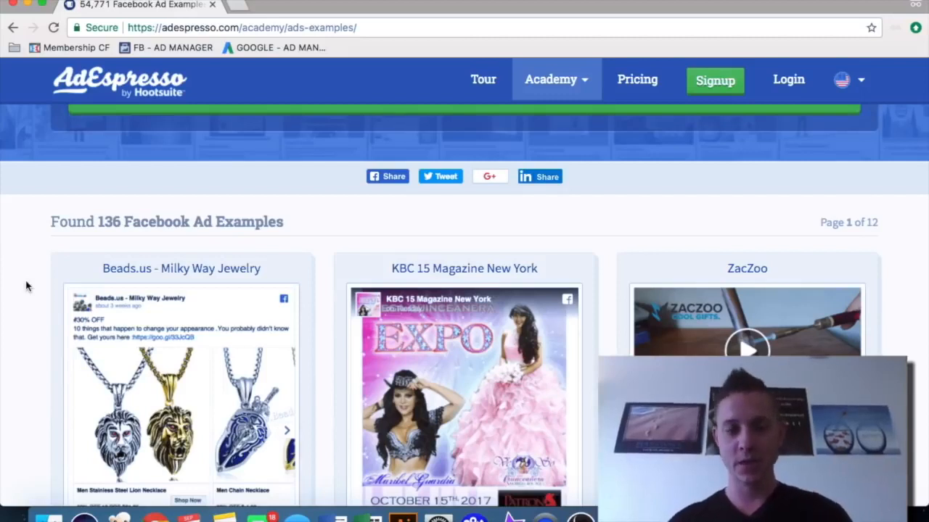
scroll(26, 287, down, 3)
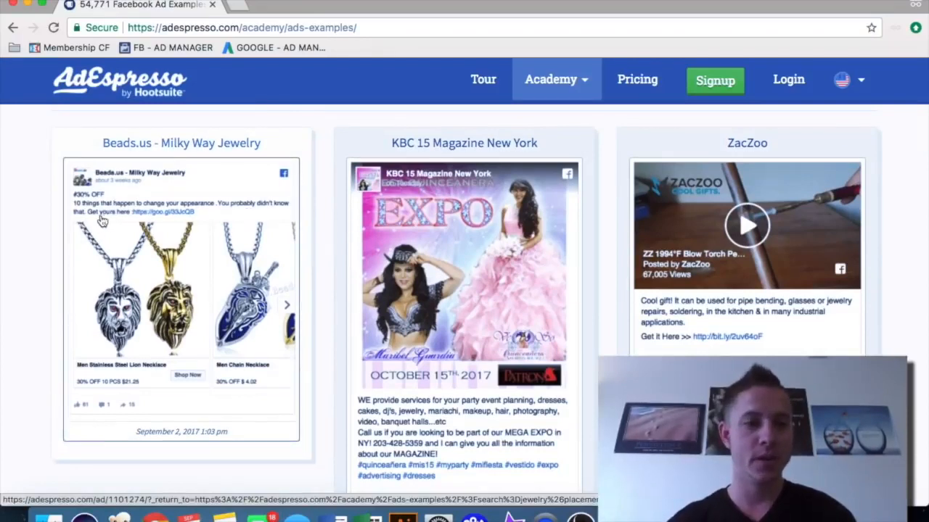
scroll(708, 317, down, 1)
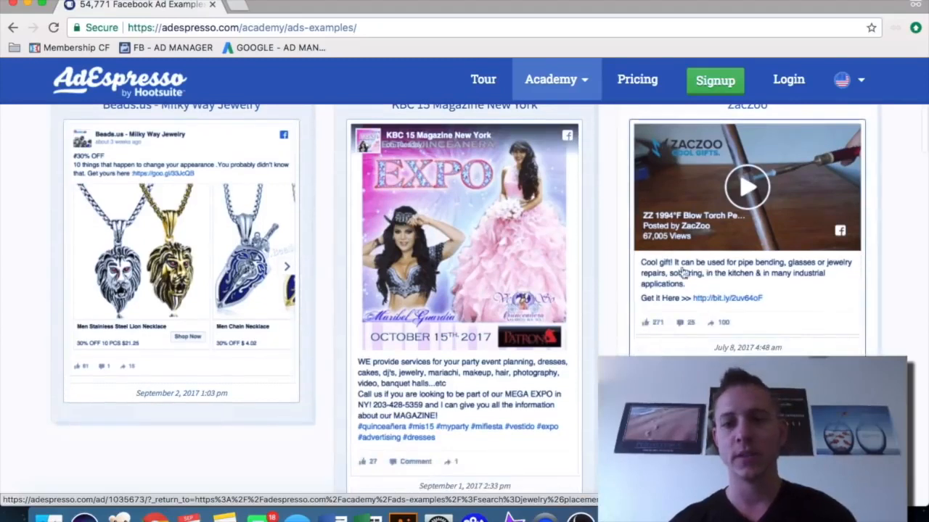
scroll(702, 330, down, 5)
scroll(695, 345, down, 2)
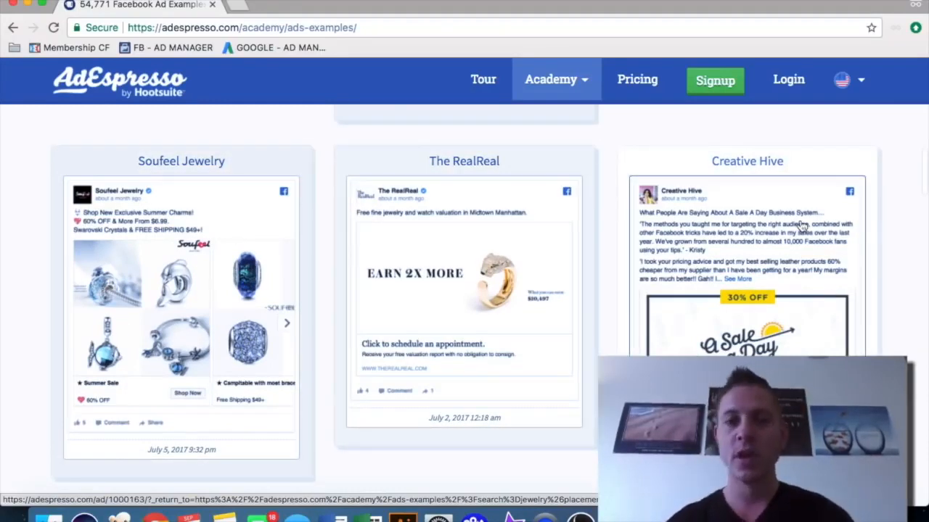
scroll(802, 226, down, 5)
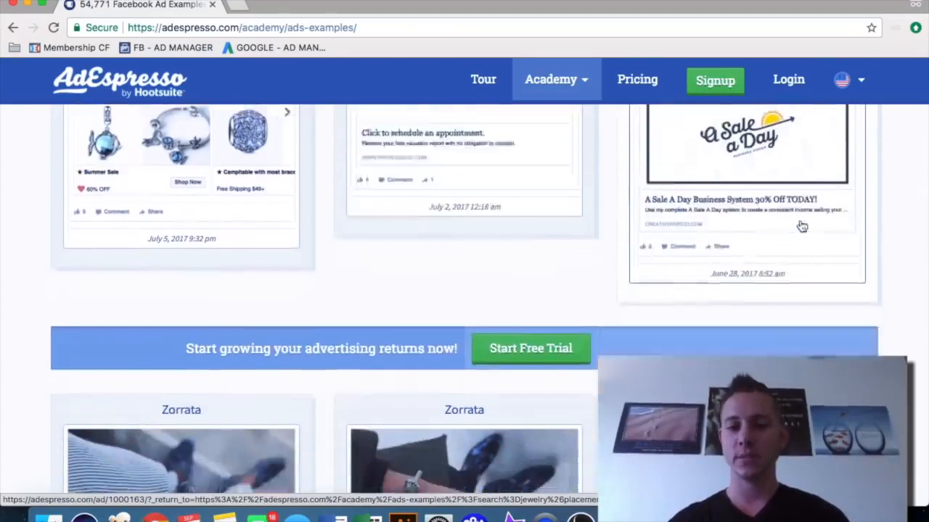
scroll(801, 226, down, 3)
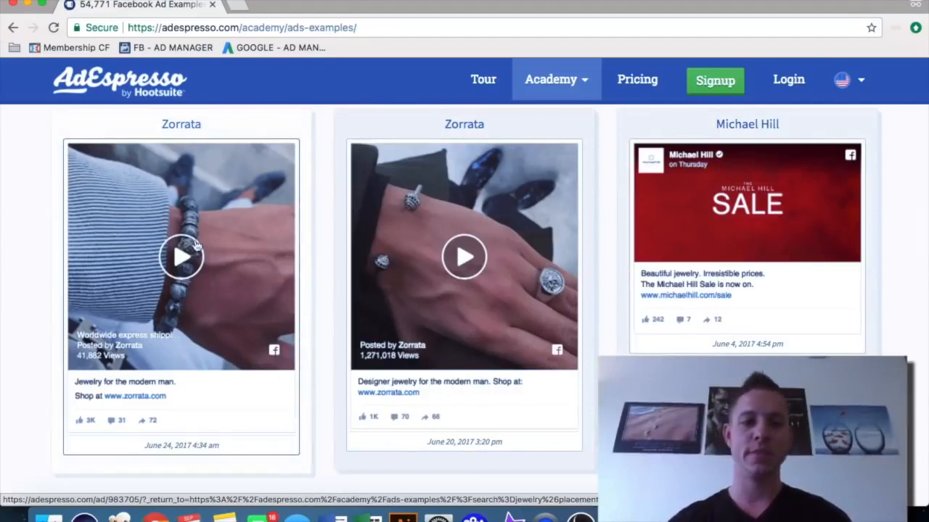
scroll(194, 245, down, 2)
scroll(194, 245, up, 1)
scroll(518, 184, down, 1)
scroll(518, 183, down, 1)
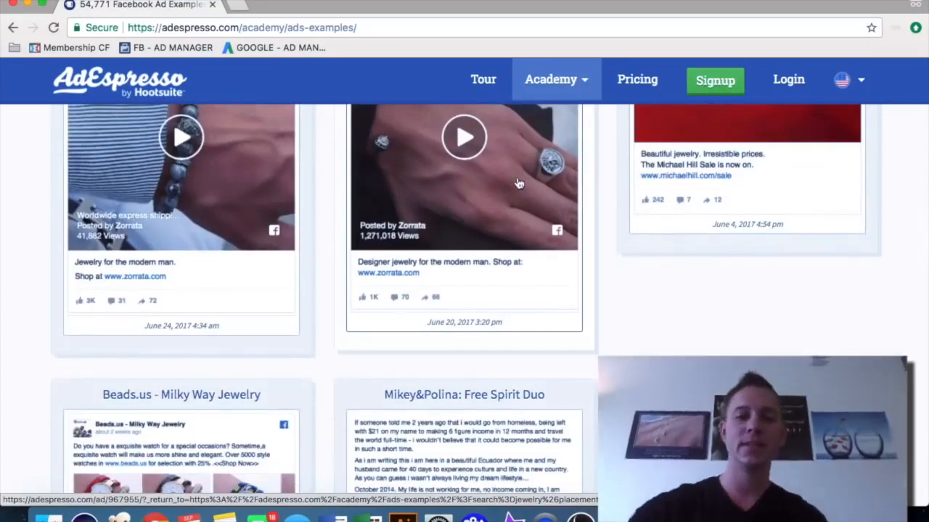
scroll(518, 184, down, 3)
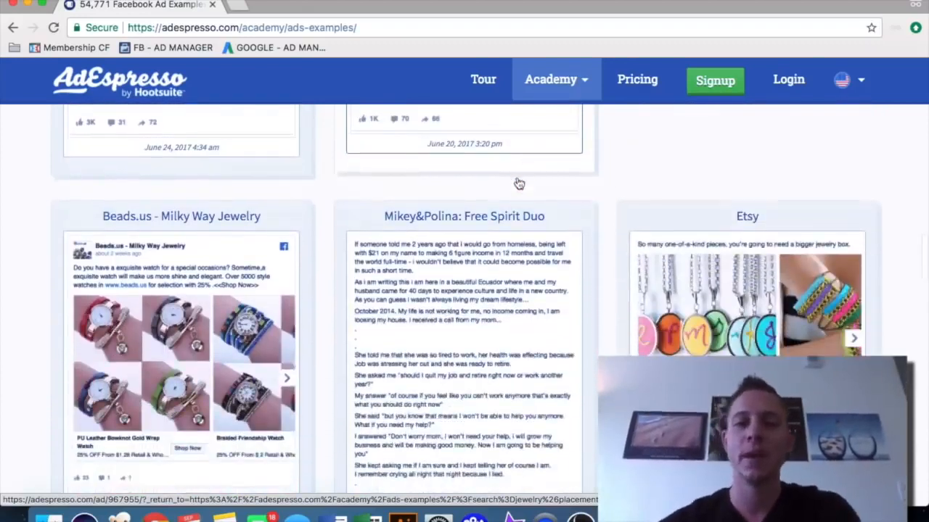
scroll(374, 163, up, 10)
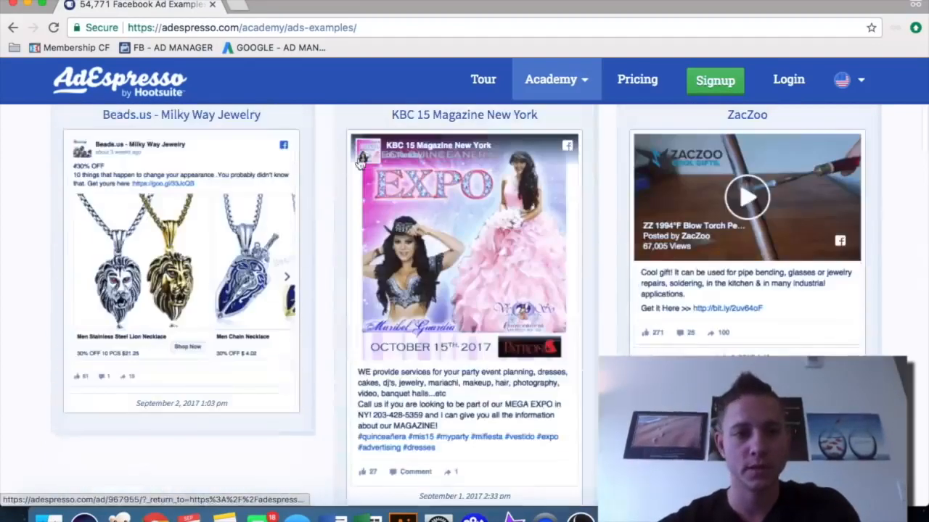
scroll(222, 210, up, 5)
scroll(215, 160, up, 2)
double_click(187, 141)
text(tony robbin)
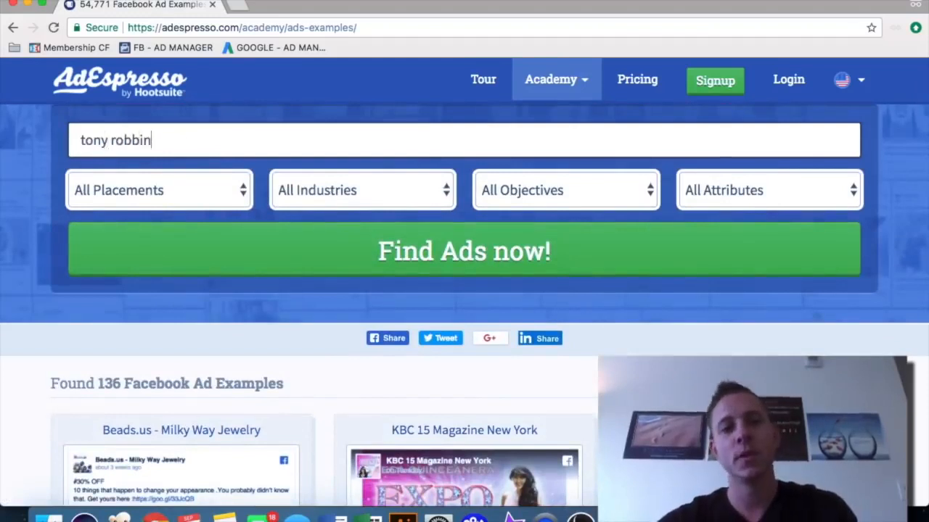
text(s)
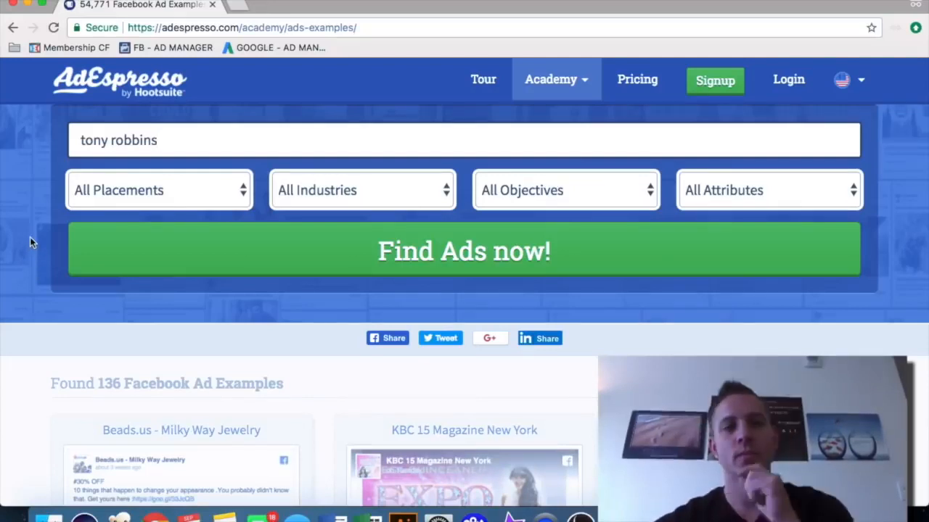
click(344, 247)
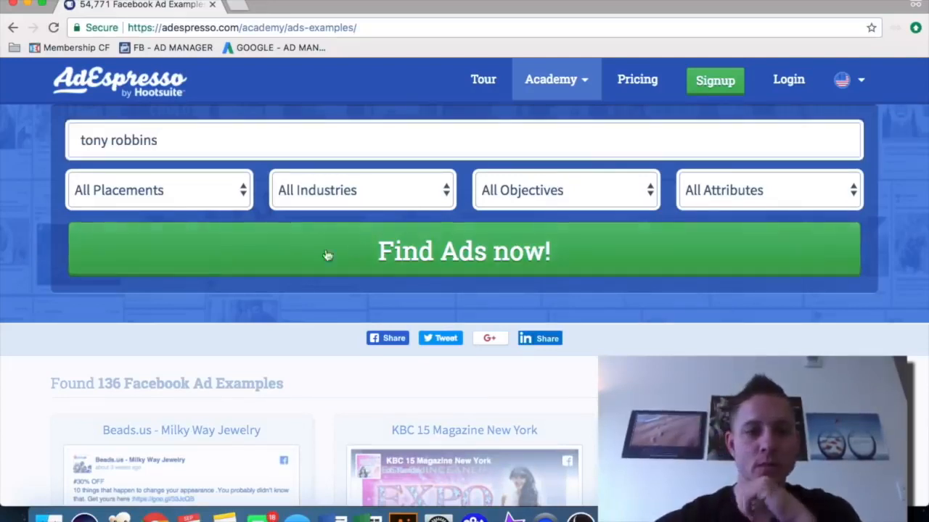
scroll(25, 245, down, 2)
scroll(18, 247, down, 3)
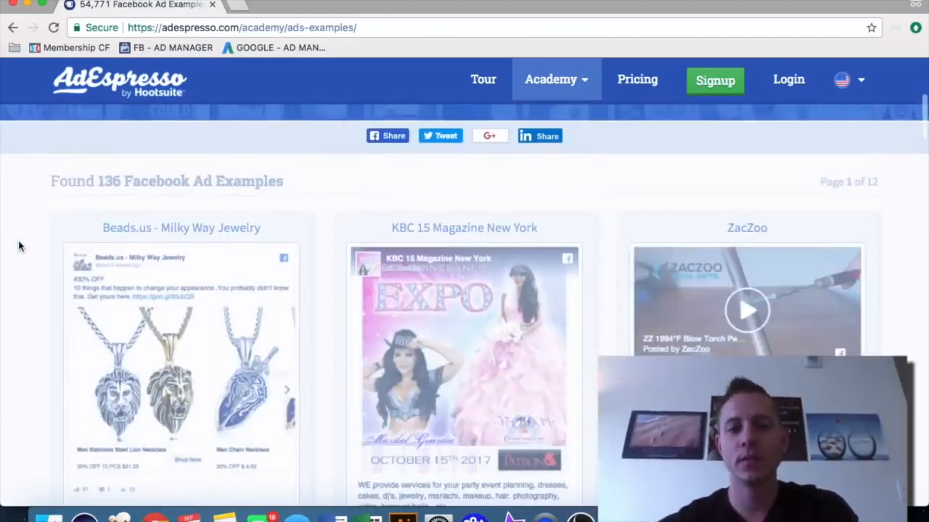
scroll(19, 246, down, 8)
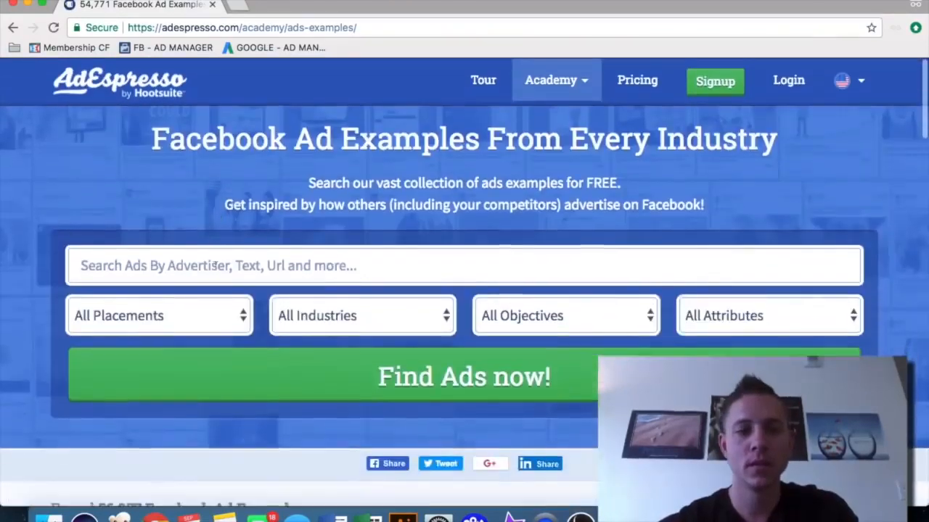
Search the ad examples for tony robbins
text(tony robbins)
click(325, 380)
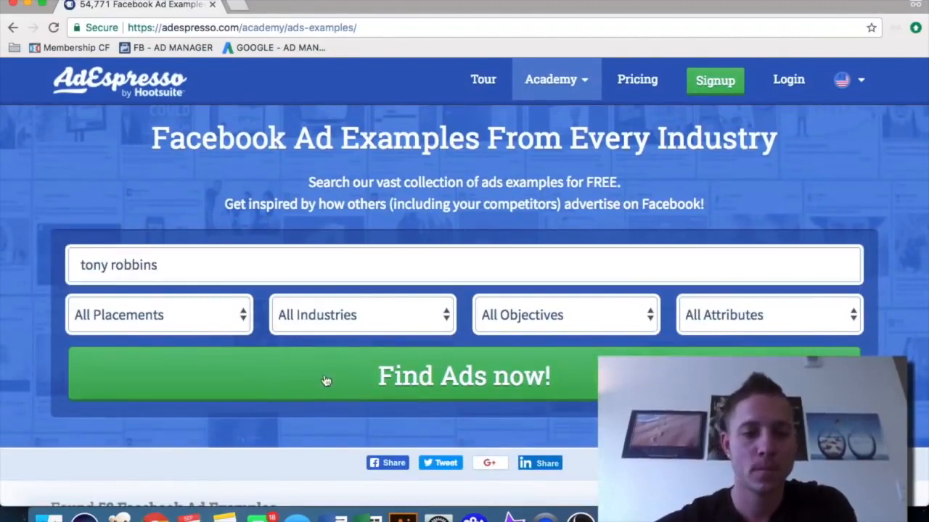
Browse the Tony Robbins ad examples to study their images and copy
scroll(27, 278, down, 5)
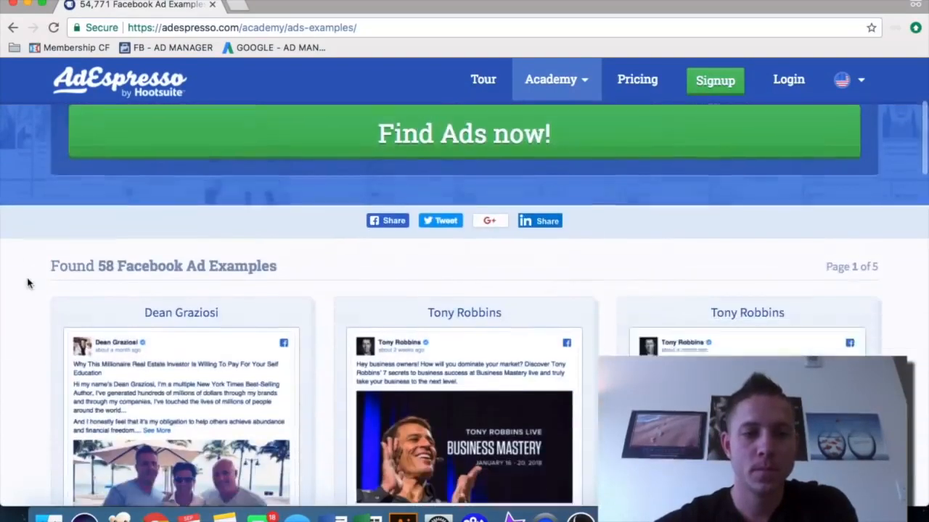
scroll(28, 283, down, 3)
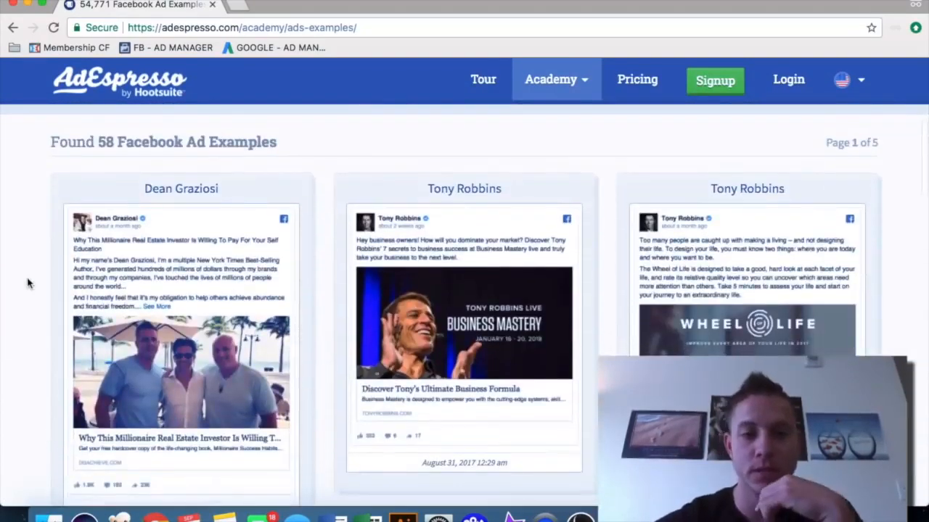
scroll(378, 284, down, 2)
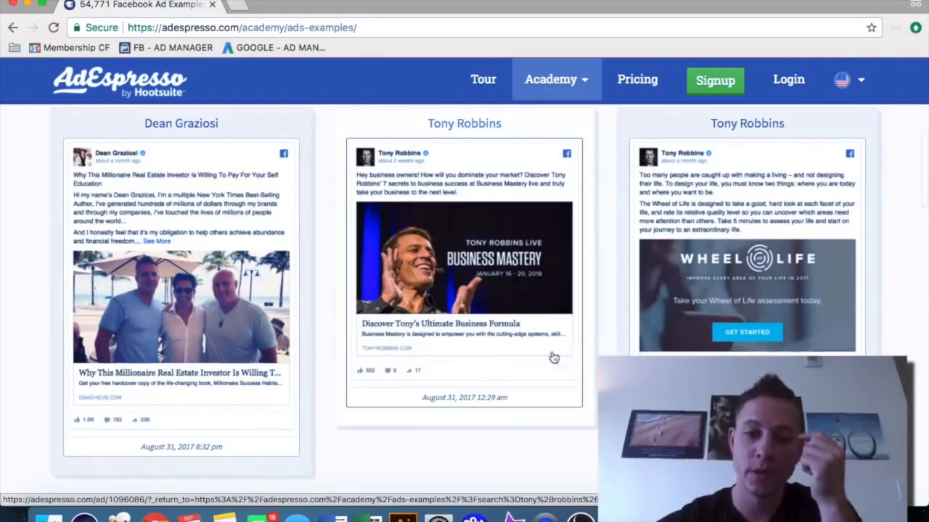
scroll(470, 347, down, 4)
scroll(470, 347, up, 4)
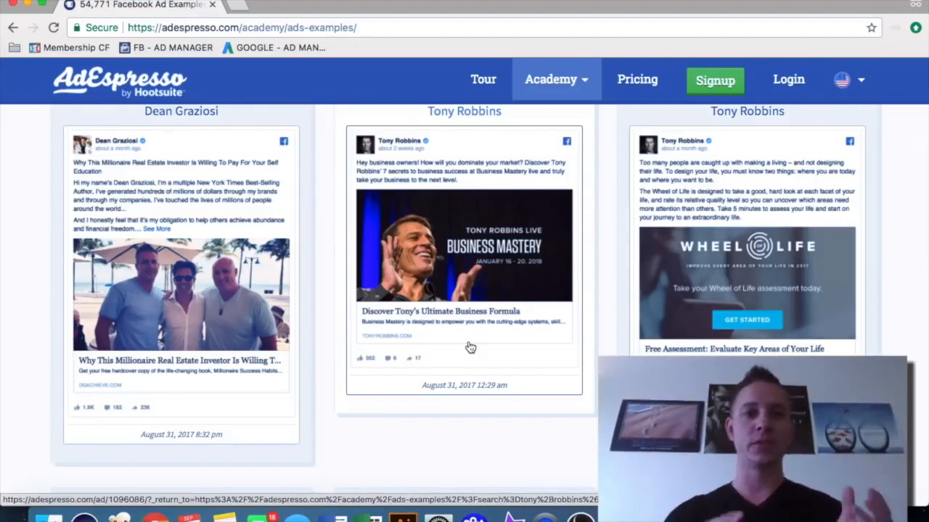
scroll(27, 251, down, 8)
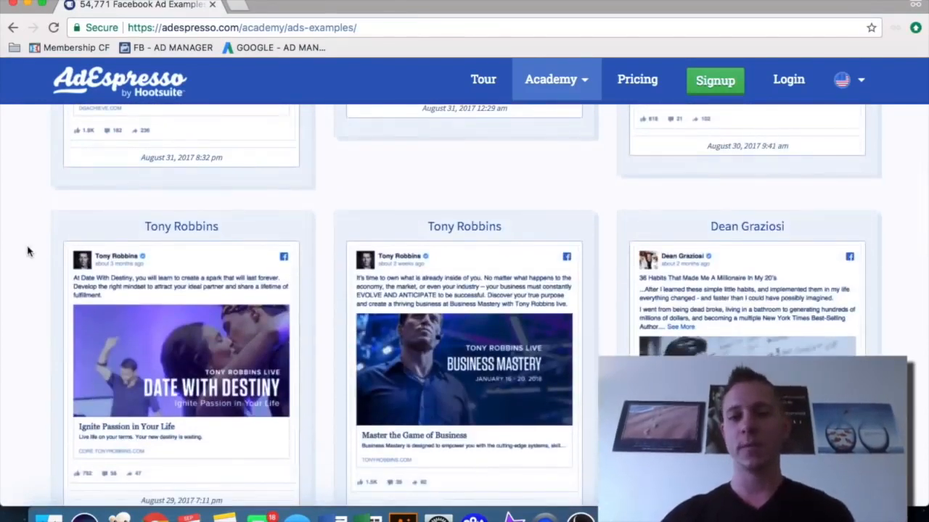
scroll(28, 250, down, 1)
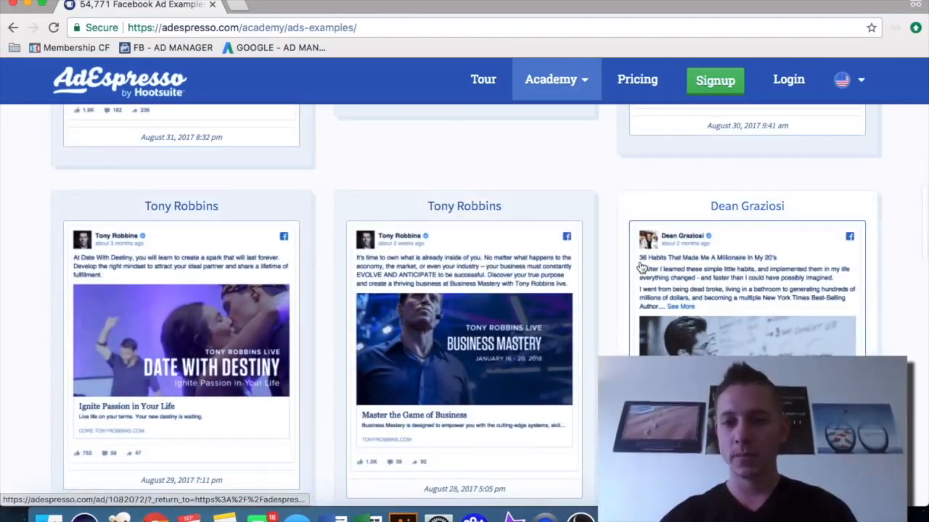
scroll(507, 265, down, 1)
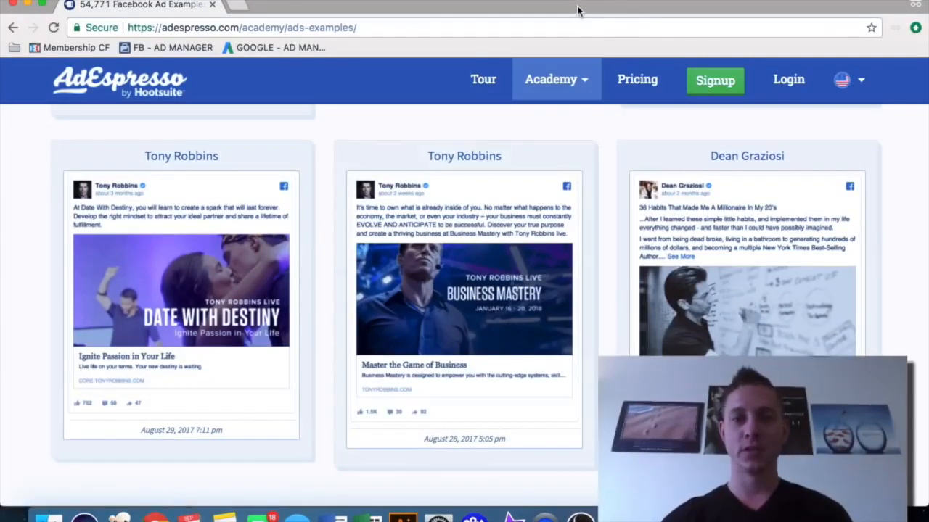
Move the incognito window aside and open swiped.co in a new tab of the main browser
drag(577, 9, 926, 58)
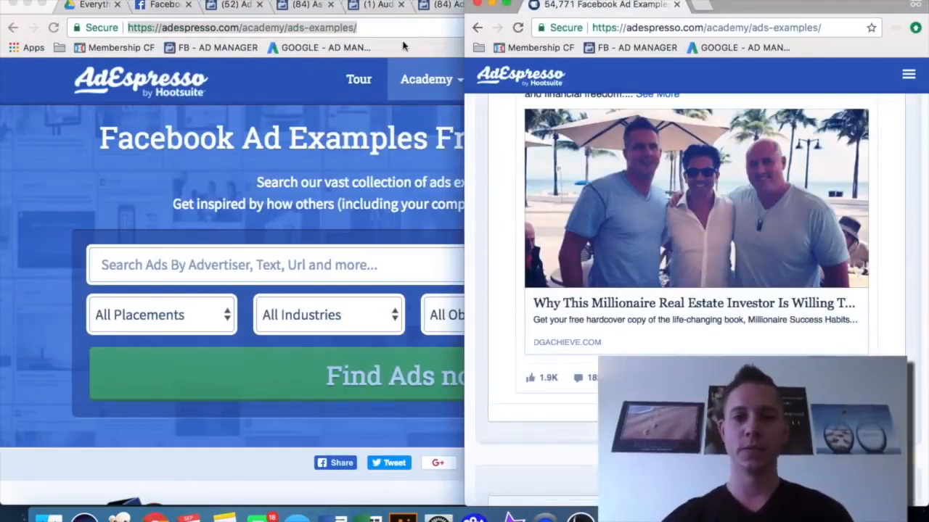
click(319, 88)
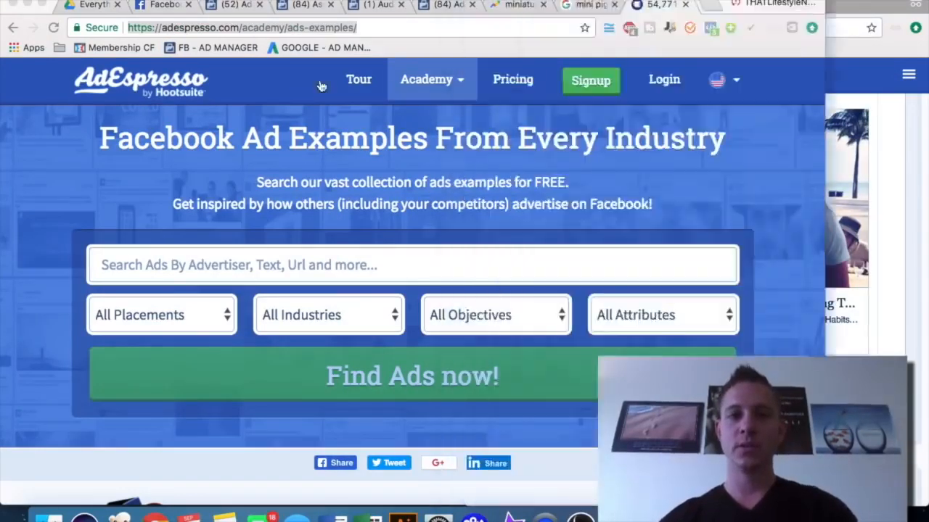
click(709, 5)
text(swip)
key(Return)
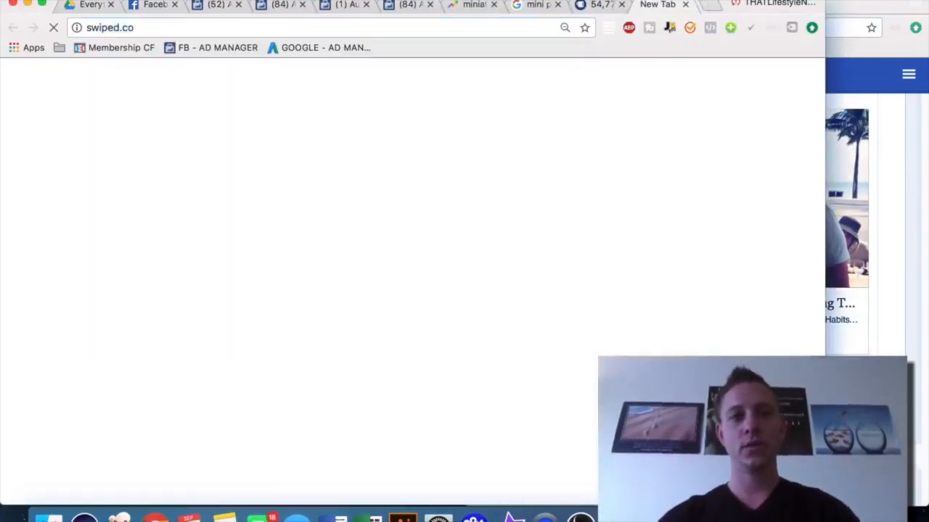
mouse_move(706, 4)
mouse_down()
mouse_move(705, 20)
mouse_move(706, 0)
mouse_up()
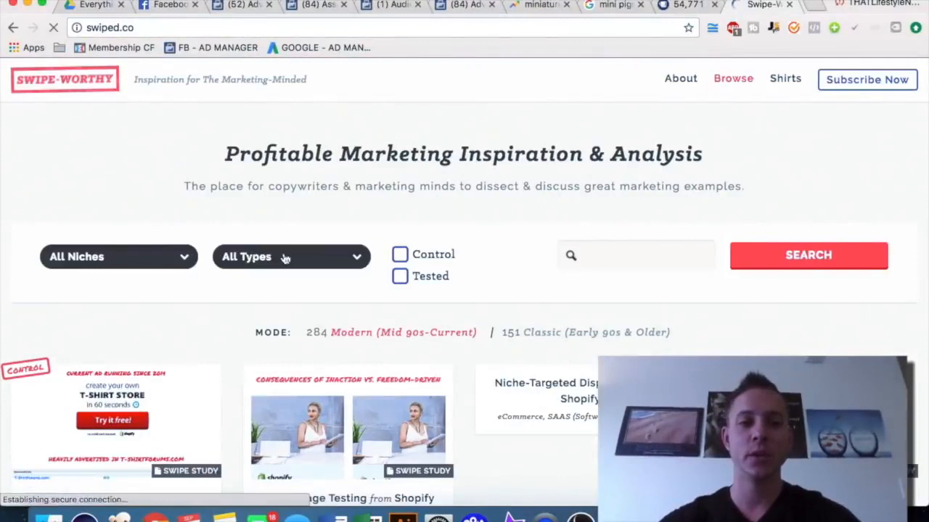
Filter the Swipe-Worthy examples to the Facebook Ad type
click(333, 257)
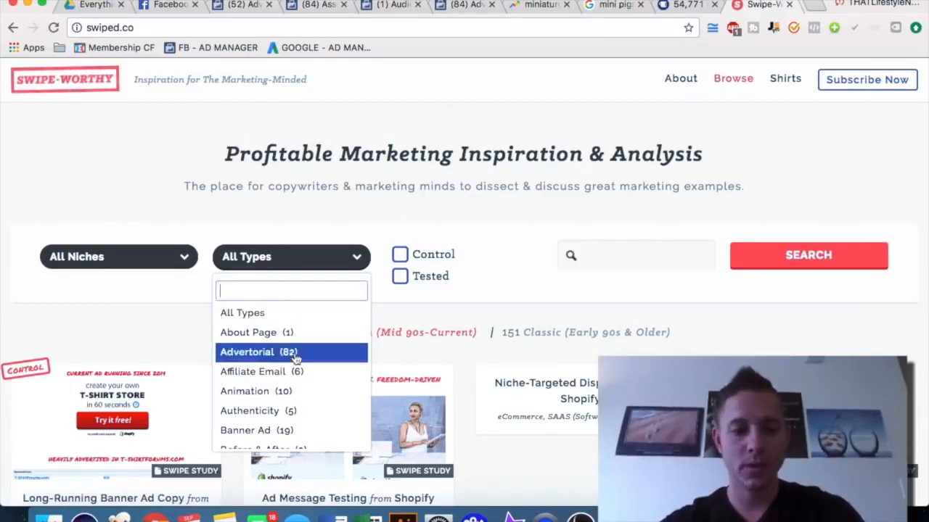
scroll(294, 358, down, 6)
scroll(295, 359, down, 5)
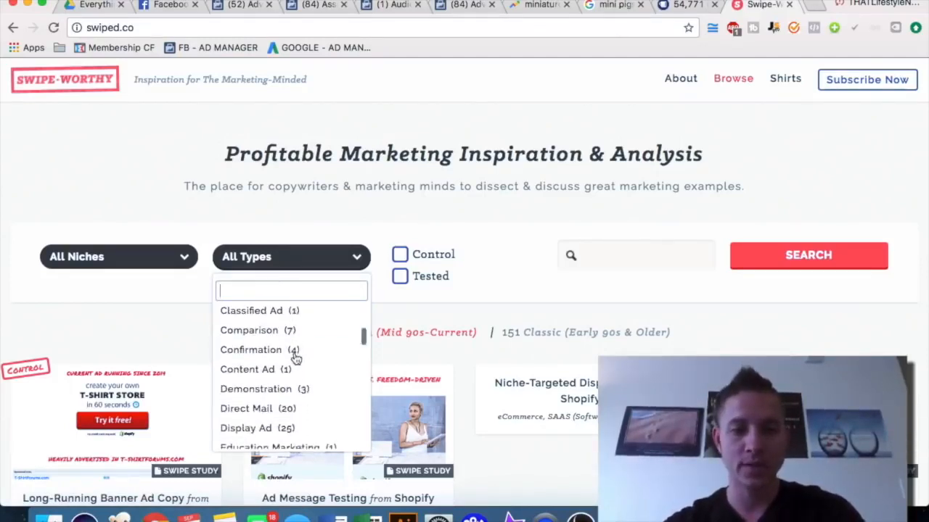
scroll(297, 358, up, 2)
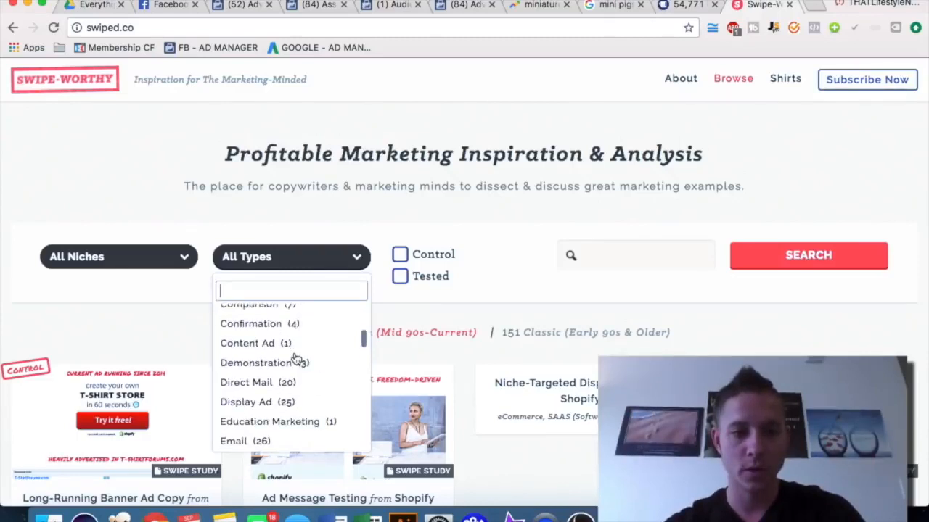
scroll(296, 358, down, 5)
scroll(296, 358, down, 3)
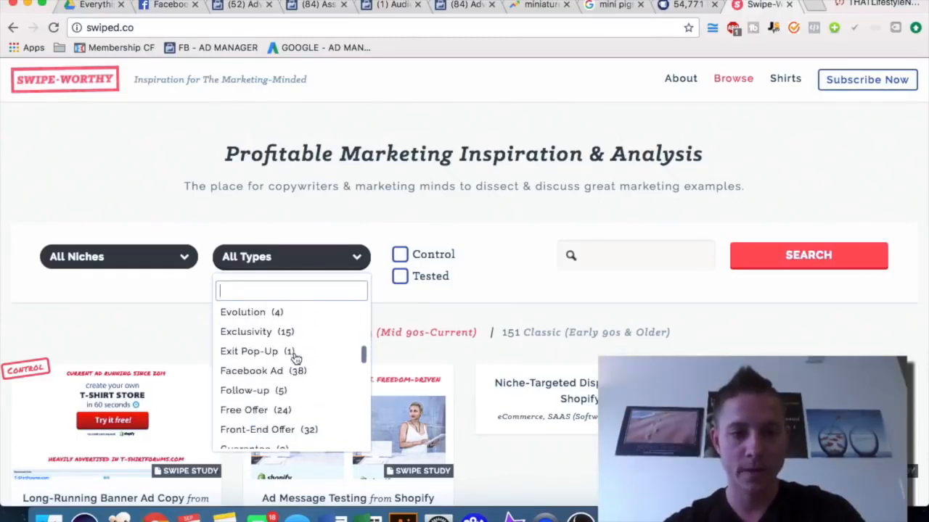
click(293, 370)
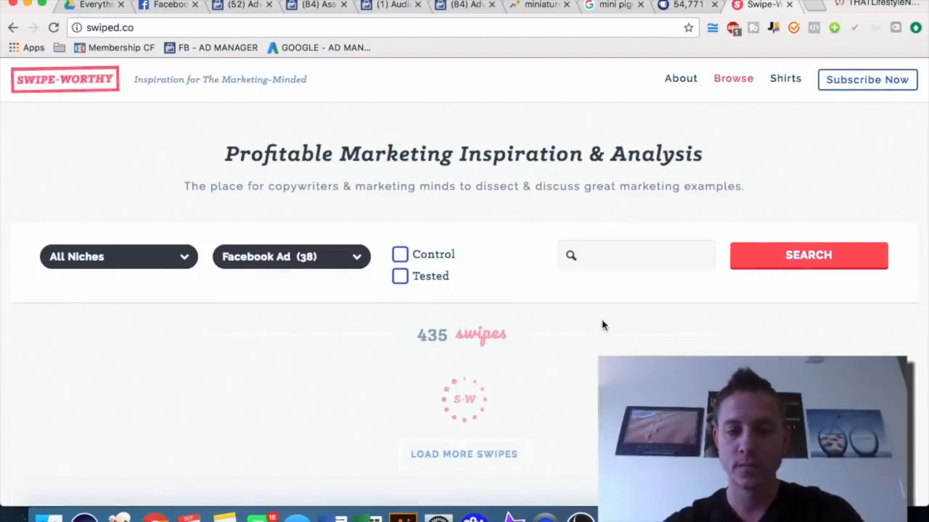
Open the Male/Female Targeted Facebook Ads from Tai Lopez swipe and read its annotated ad copy
scroll(602, 325, down, 6)
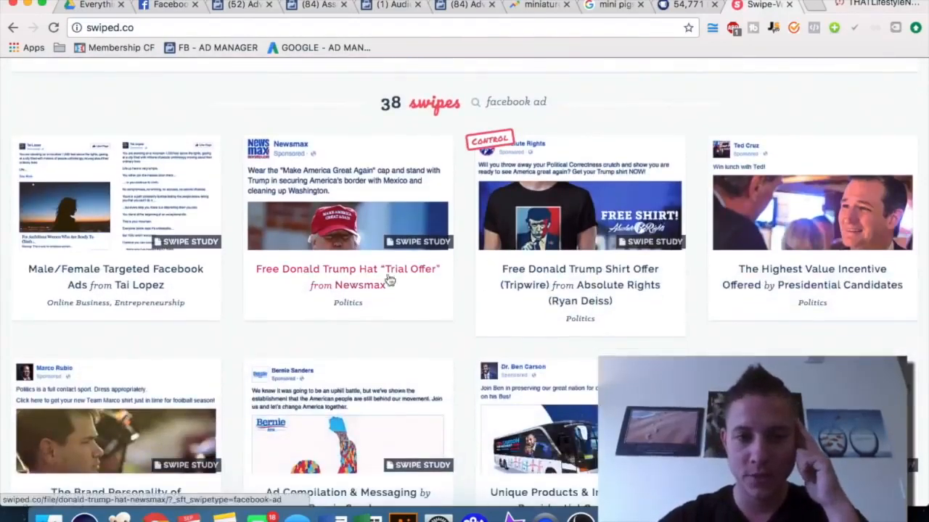
click(152, 282)
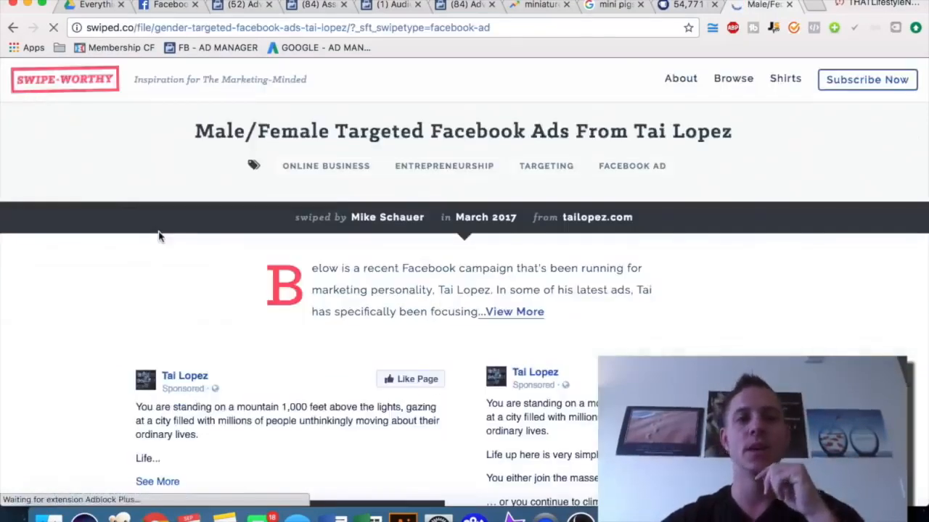
scroll(160, 236, down, 3)
scroll(159, 236, down, 2)
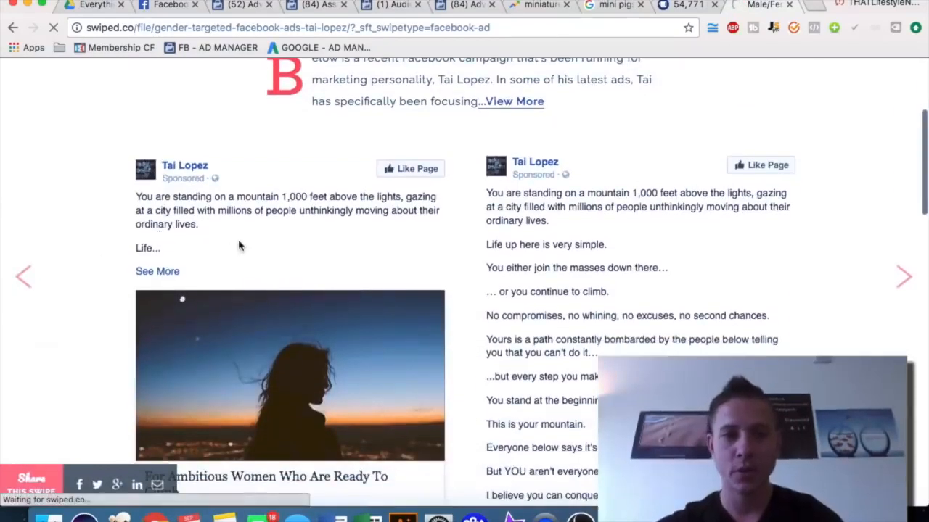
scroll(239, 247, up, 1)
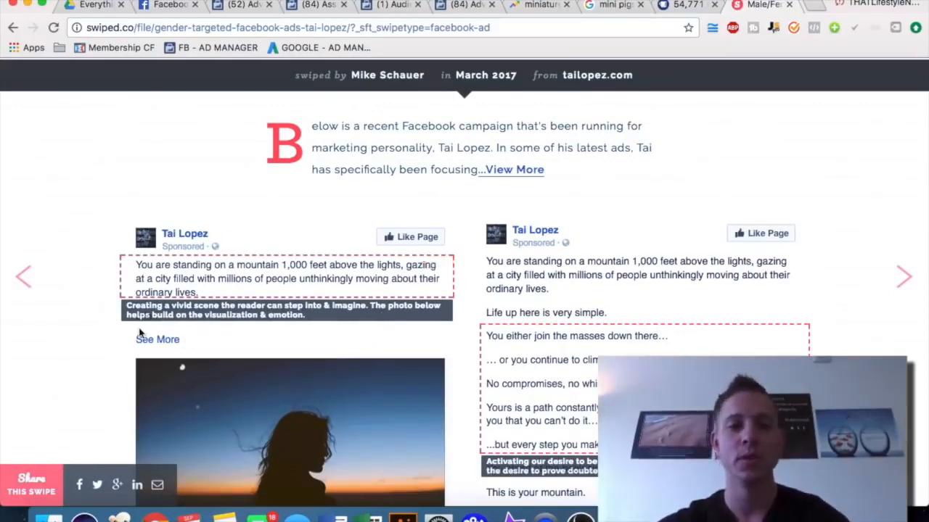
scroll(114, 335, down, 1)
scroll(116, 336, down, 2)
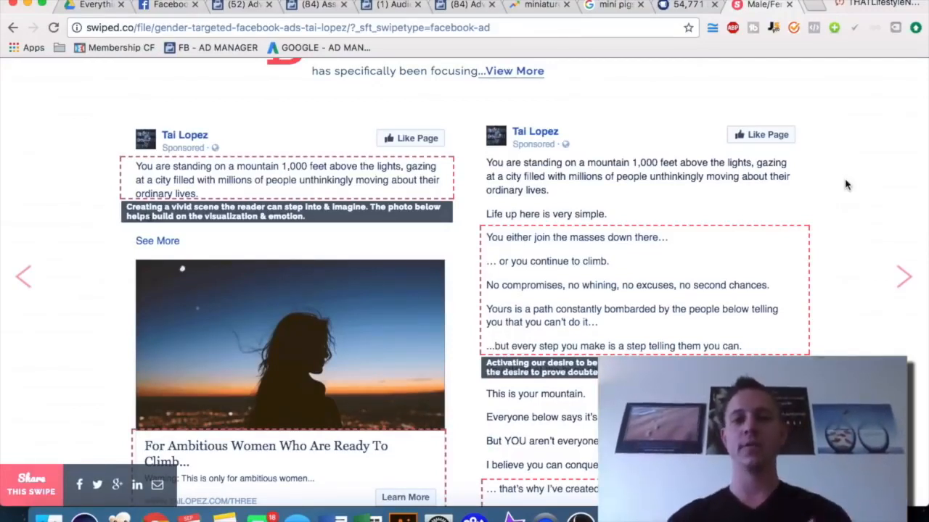
scroll(845, 185, down, 1)
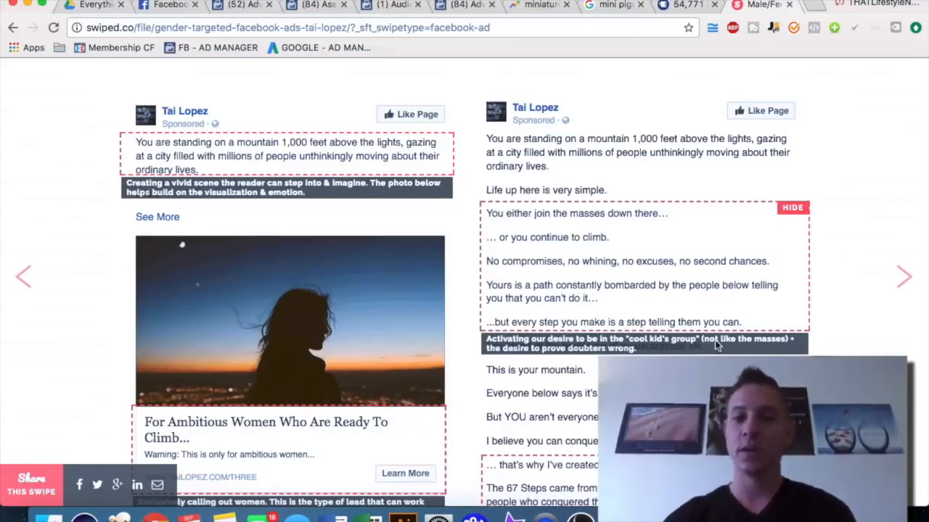
scroll(774, 346, down, 5)
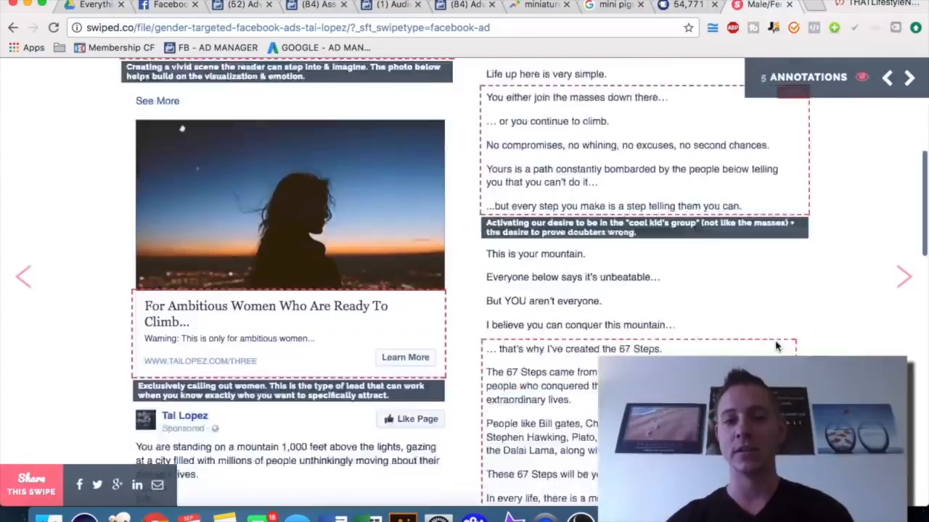
scroll(774, 346, down, 5)
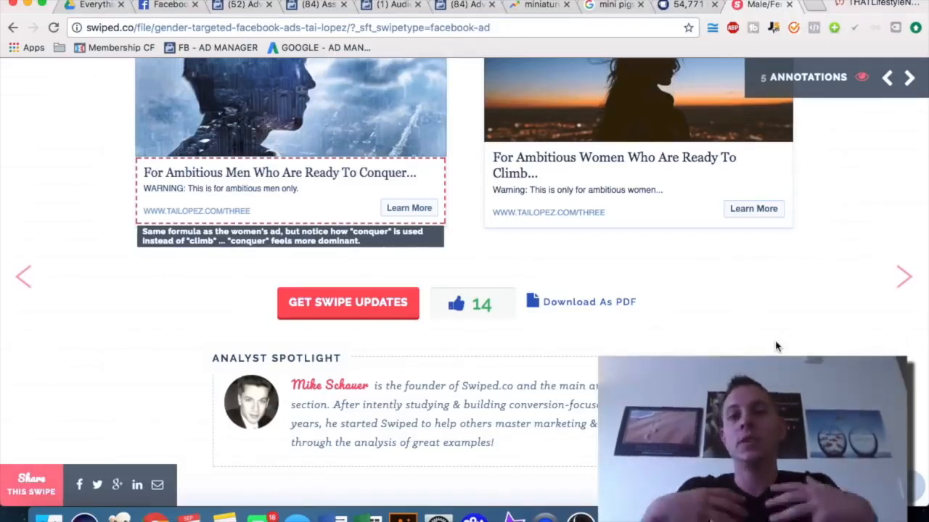
Return to the advert in Adverts Manager and review its Images section
click(464, 6)
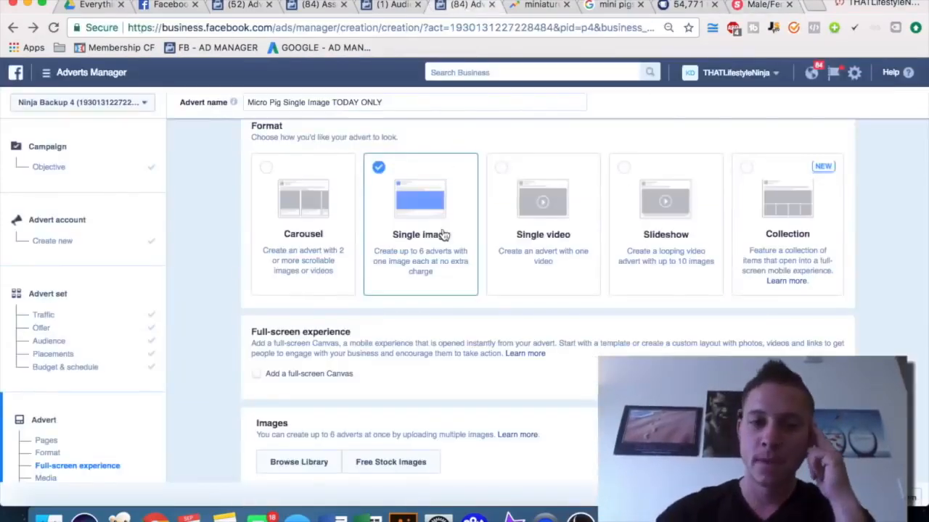
scroll(444, 234, down, 2)
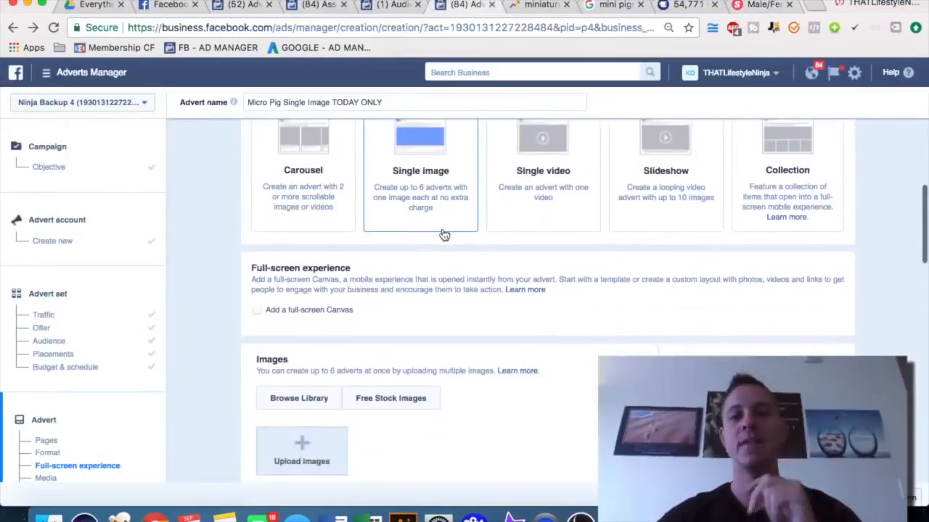
scroll(444, 234, up, 2)
scroll(444, 234, down, 1)
scroll(444, 234, down, 4)
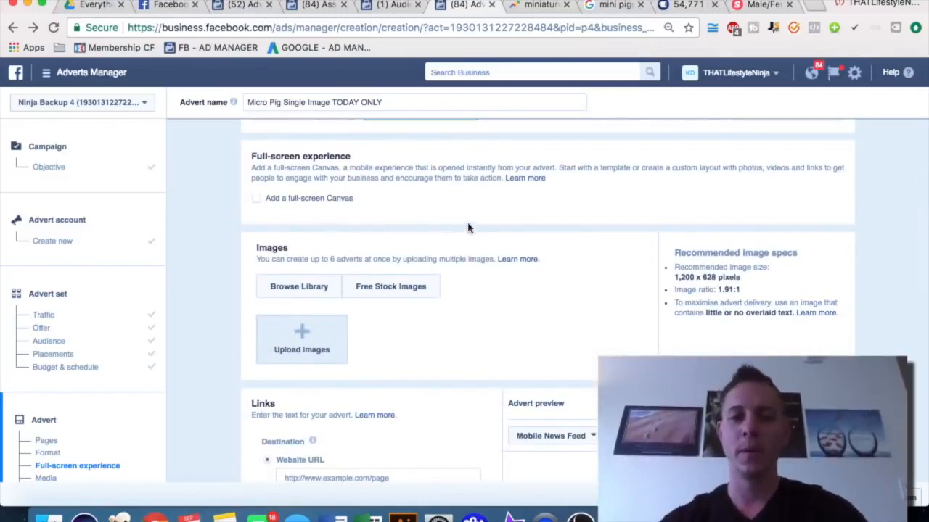
scroll(495, 208, down, 1)
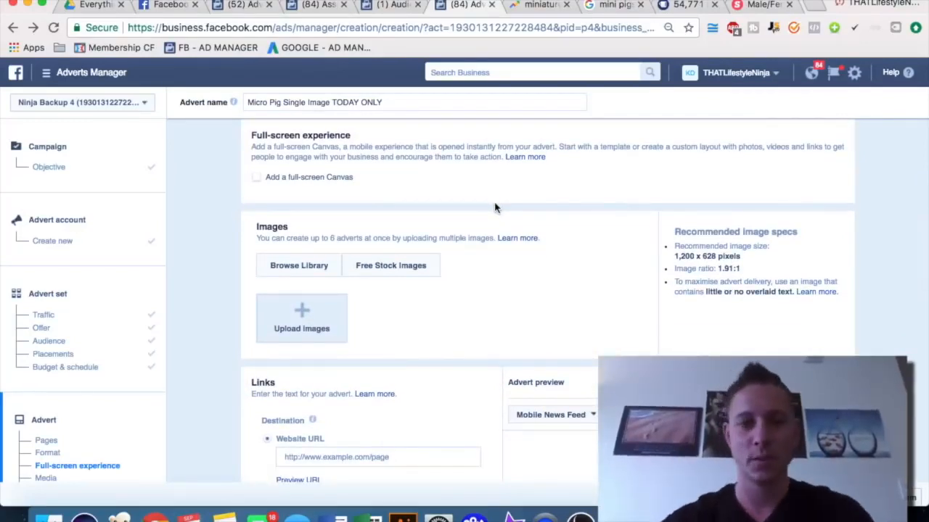
scroll(495, 208, down, 1)
scroll(495, 208, down, 1)
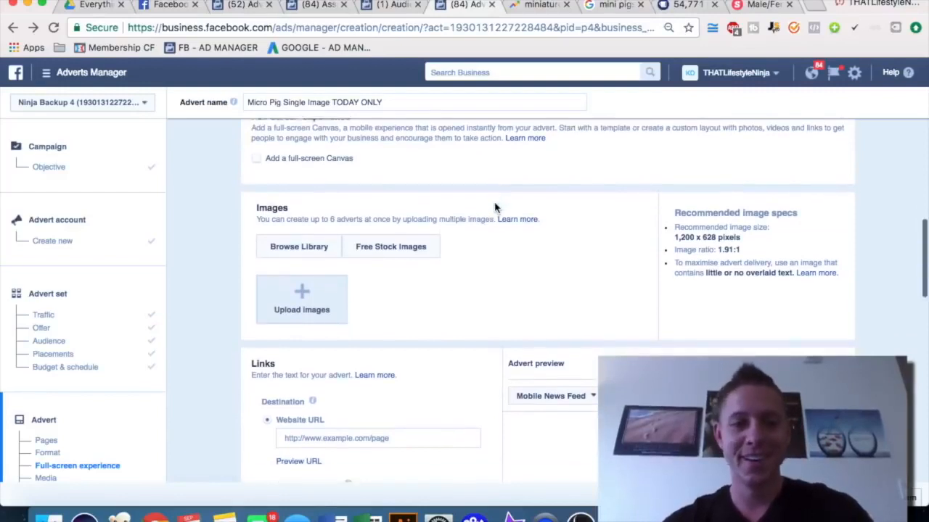
Scroll through the advert form to review its Images, Links, offline tracking and pixel sections
scroll(494, 208, up, 5)
scroll(431, 341, down, 6)
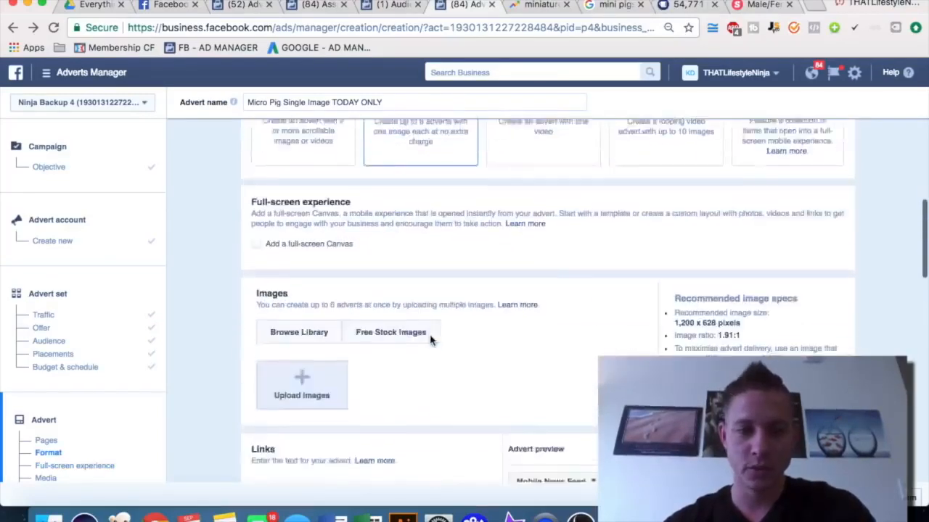
scroll(431, 340, down, 2)
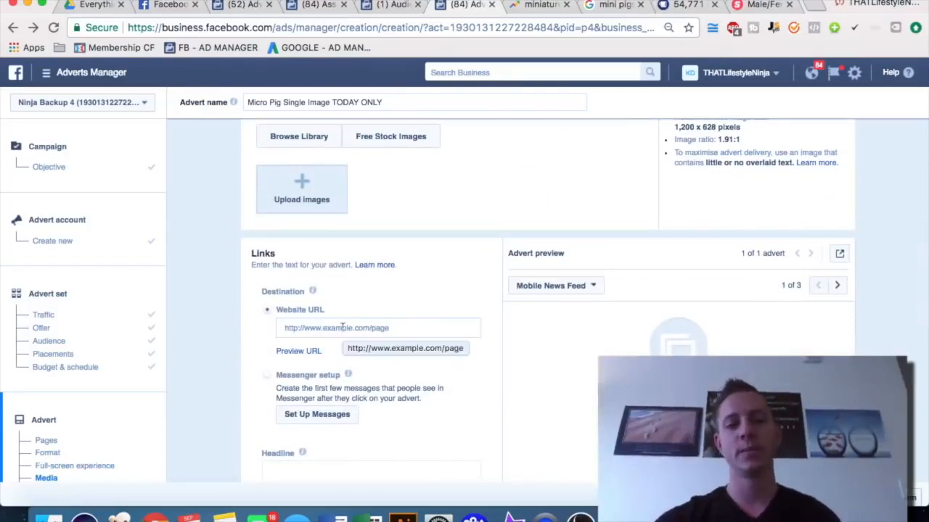
scroll(342, 327, down, 7)
scroll(403, 290, down, 7)
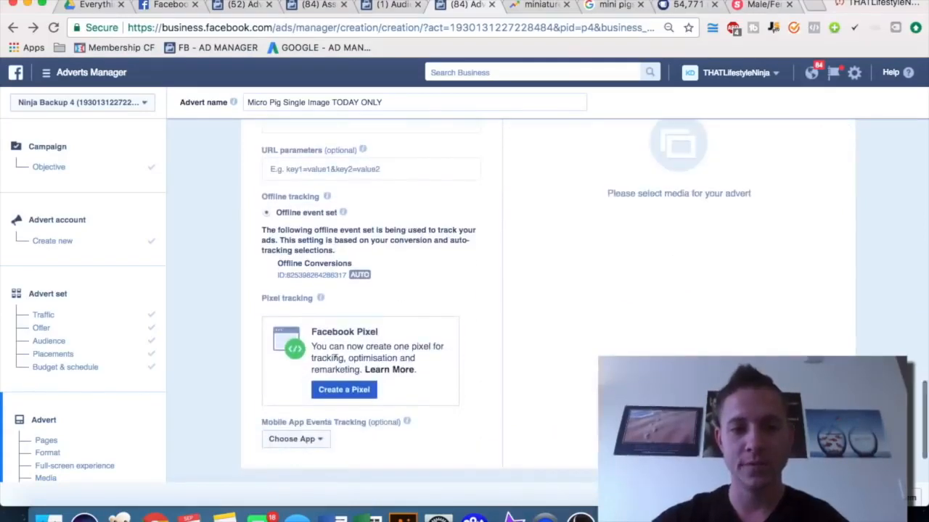
scroll(460, 316, up, 1)
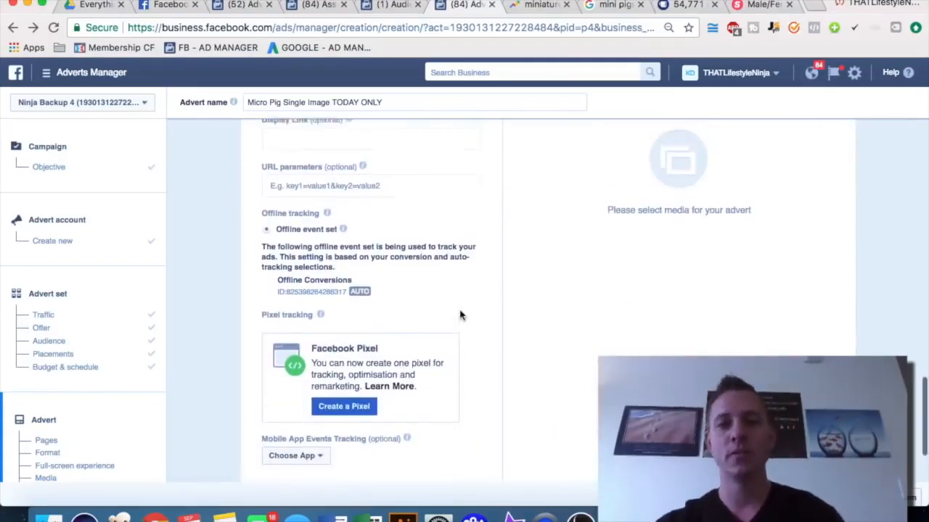
scroll(460, 316, up, 1)
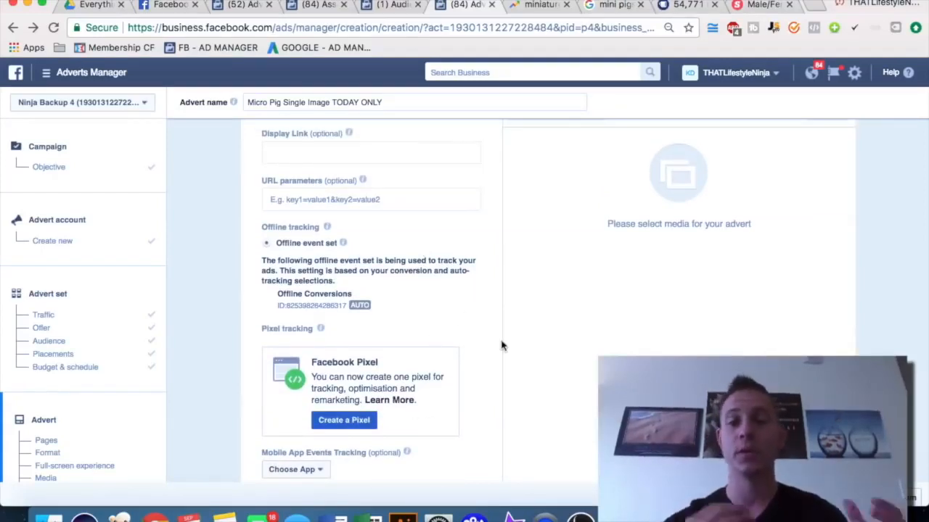
scroll(501, 346, up, 12)
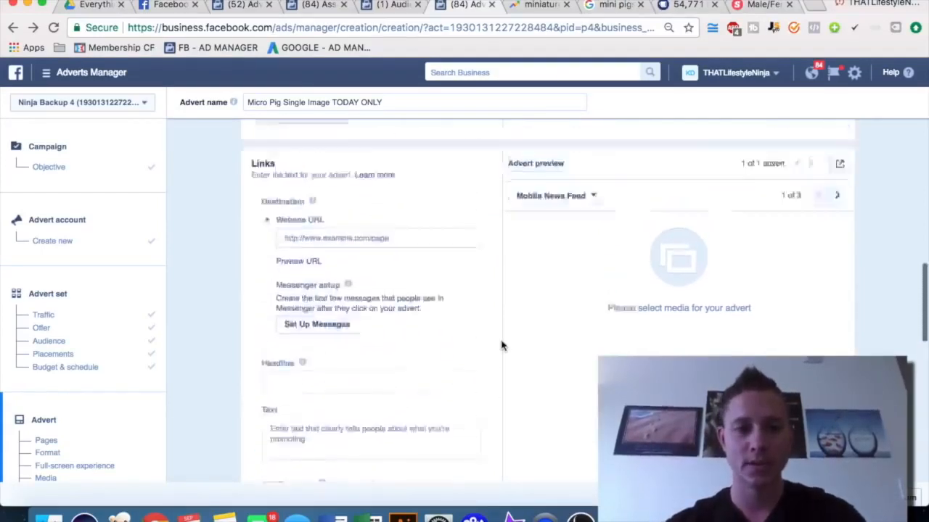
scroll(456, 224, down, 1)
click(379, 263)
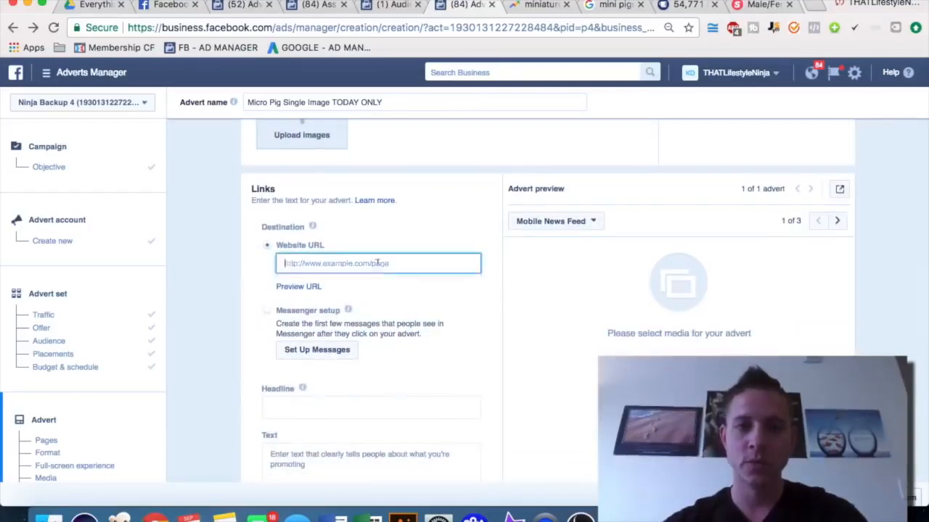
text(www.micropig.com)
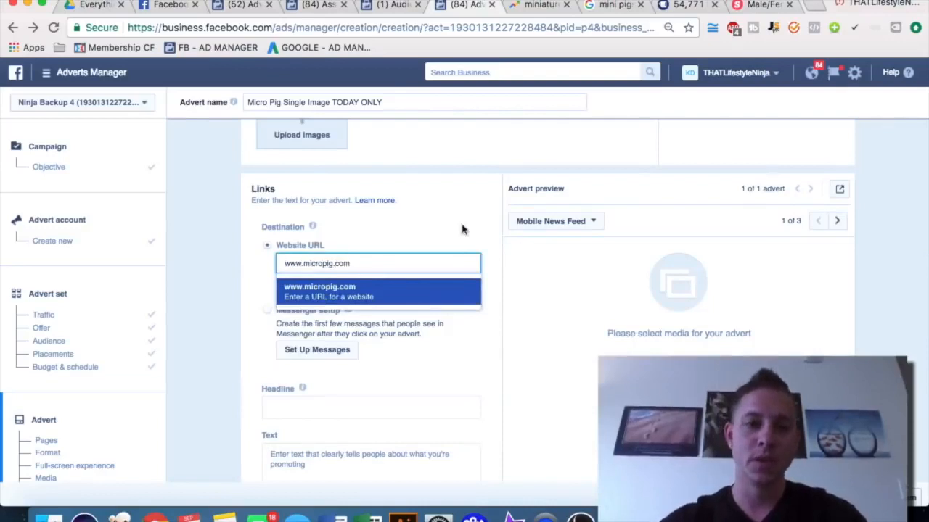
click(457, 285)
Bring the AdEspresso ad examples window forward, maximise it and search the examples for puppies
scroll(420, 317, down, 1)
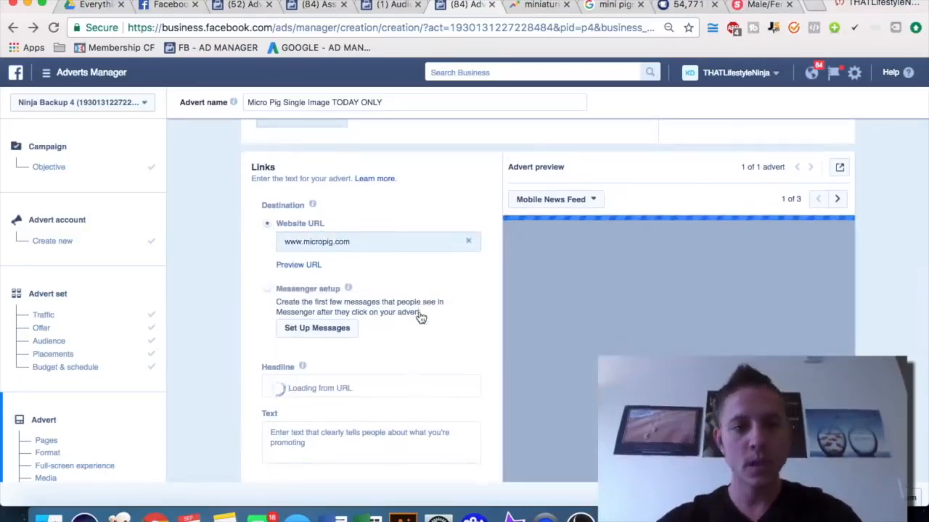
scroll(420, 317, down, 1)
scroll(330, 377, down, 3)
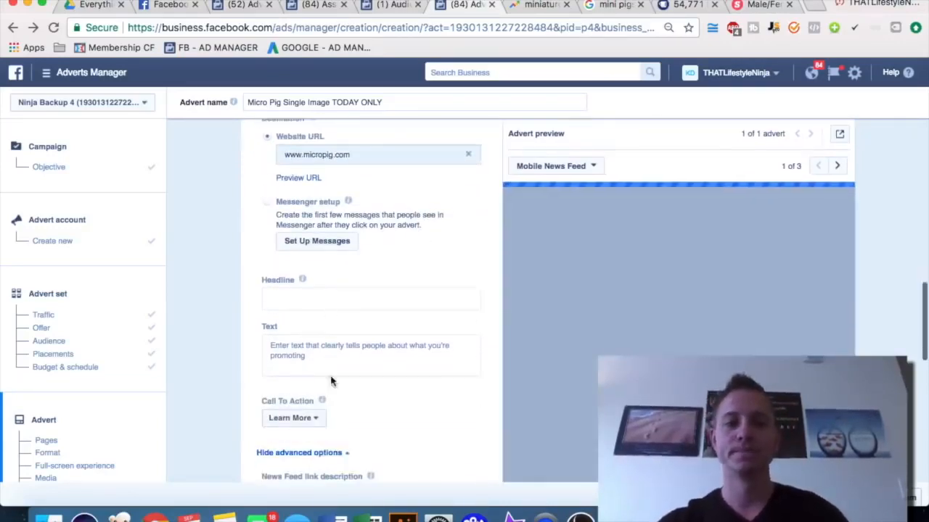
click(537, 5)
click(604, 7)
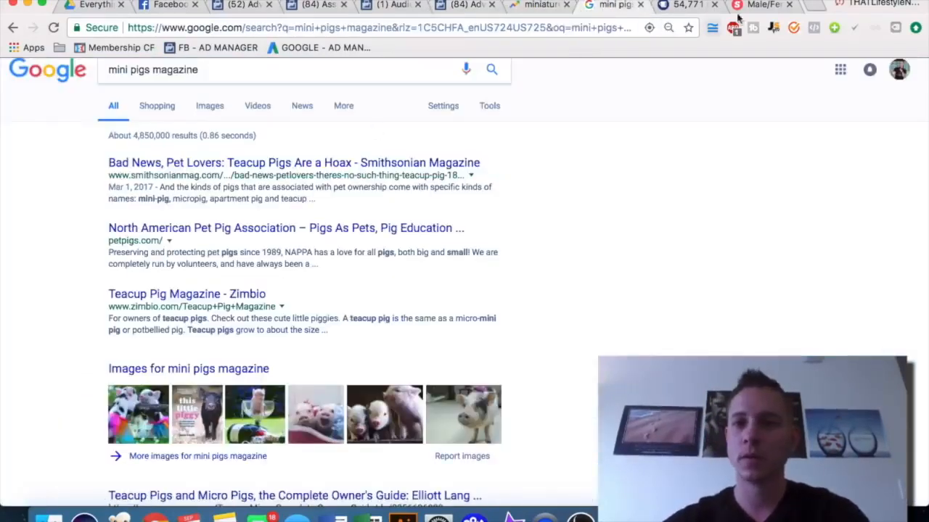
click(673, 5)
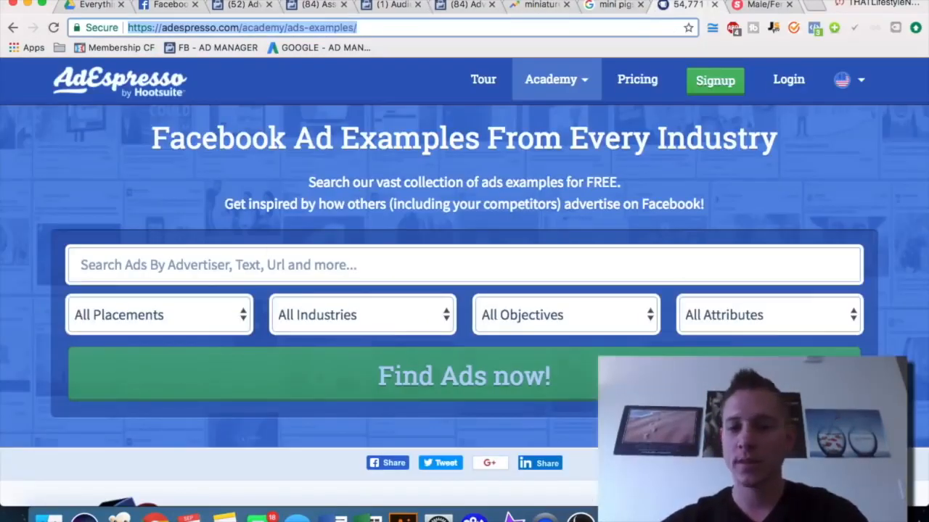
drag(924, 249, 773, 249)
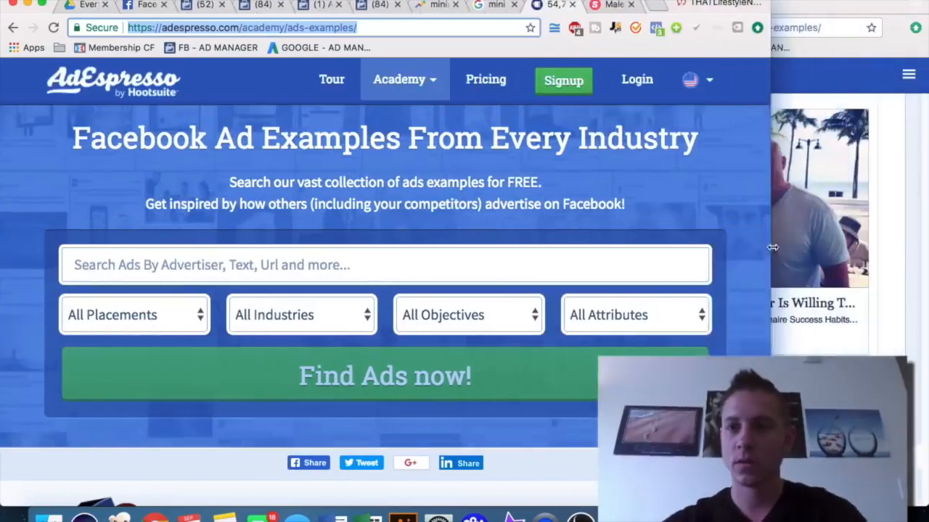
click(875, 294)
scroll(732, 280, up, 15)
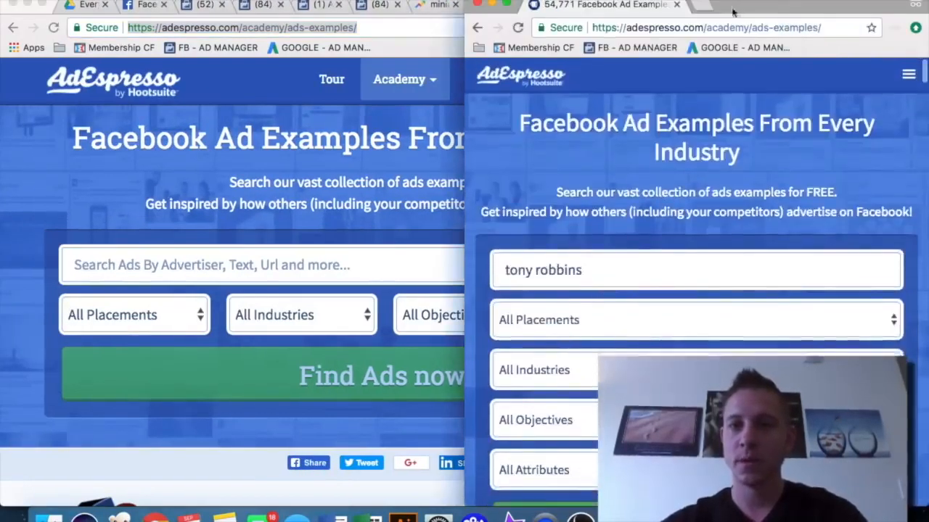
double_click(732, 9)
double_click(234, 259)
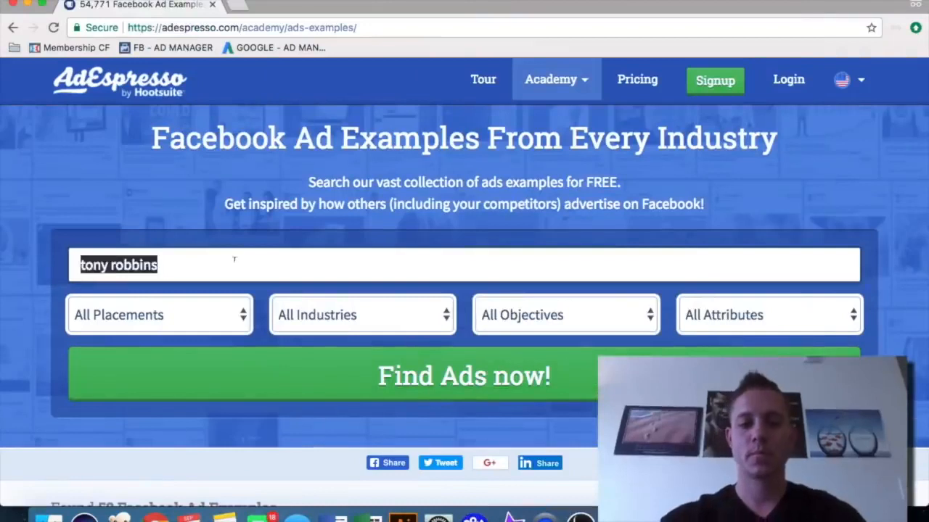
text(puppies)
Browse the puppy-related Facebook ad examples returned by the AdEspresso search
scroll(23, 274, down, 2)
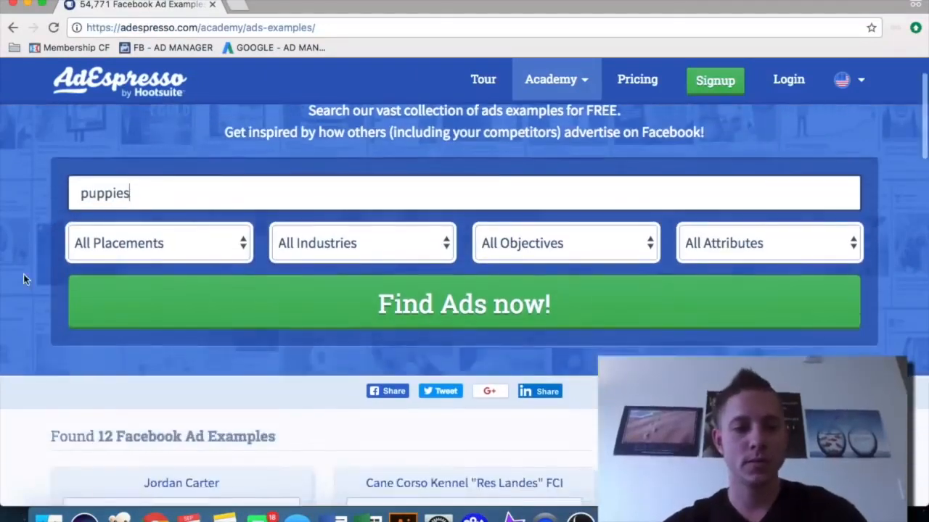
scroll(29, 294, down, 5)
scroll(31, 298, down, 3)
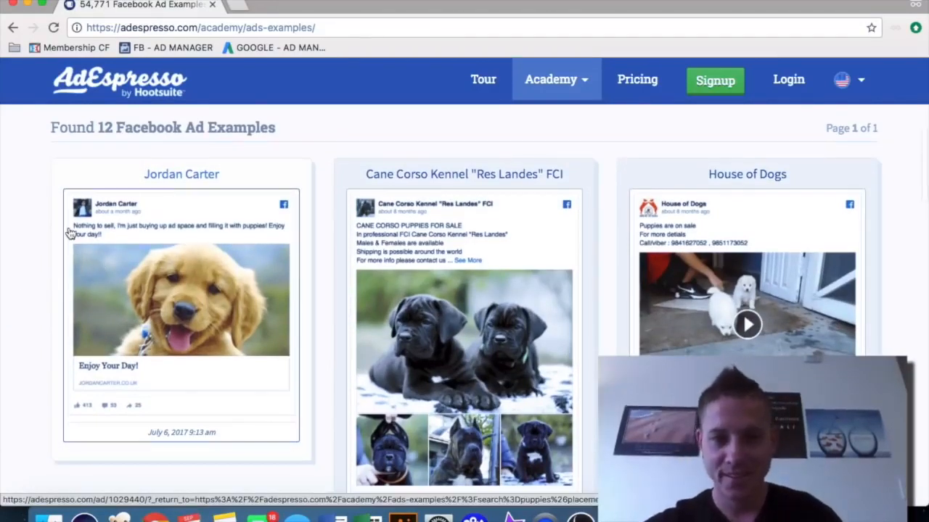
scroll(69, 232, down, 3)
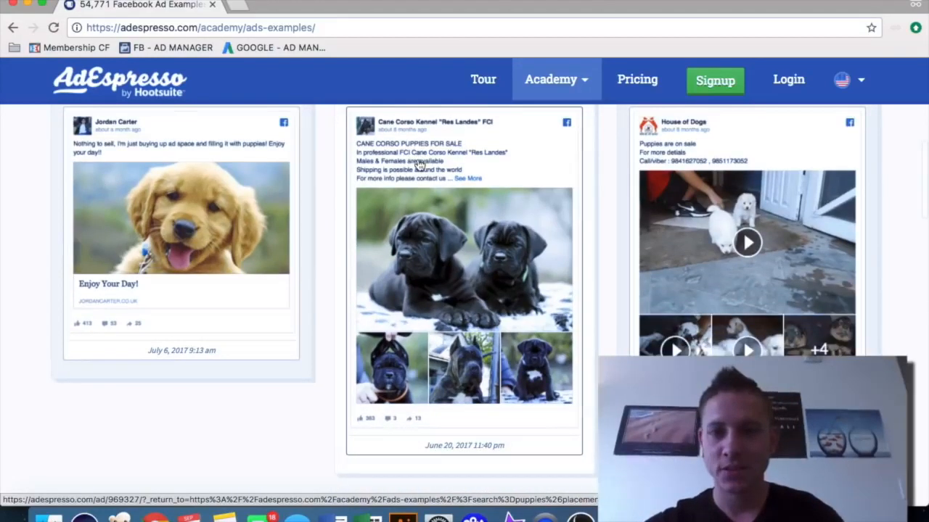
scroll(419, 165, down, 10)
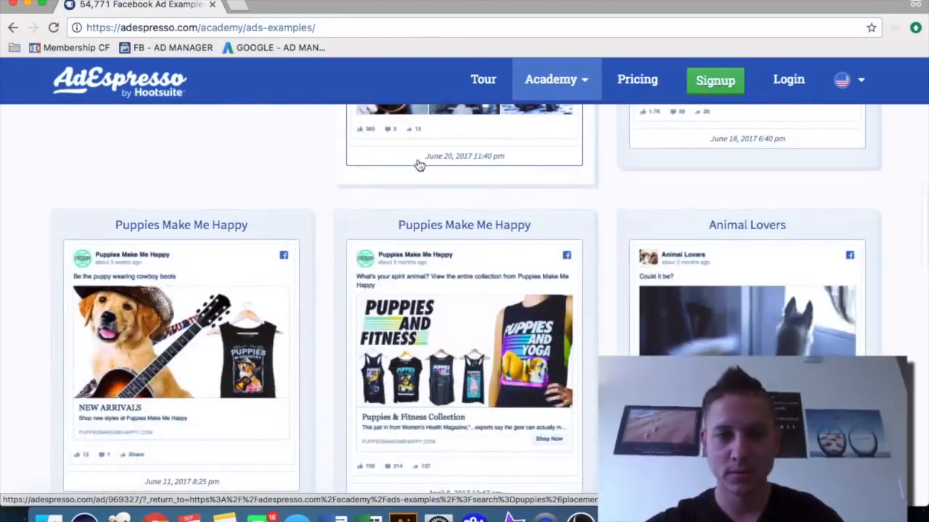
scroll(419, 165, down, 1)
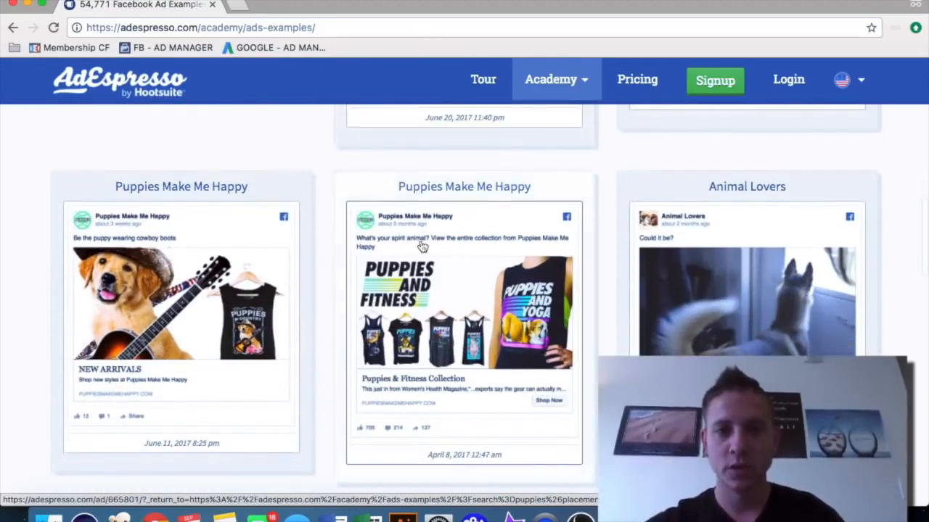
Place the AdEspresso window beside the advert and scroll to the Puppies Make Me Happy apparel ad
drag(687, 8, 927, 11)
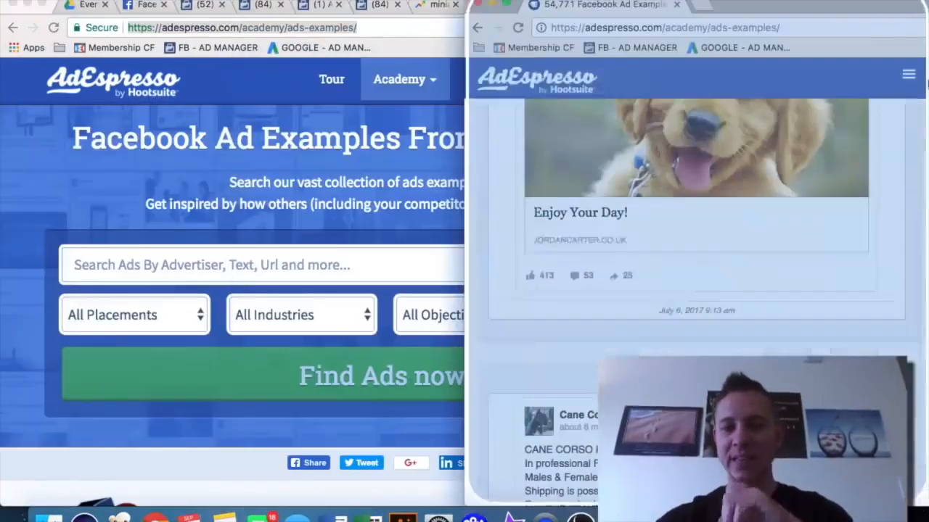
scroll(724, 303, down, 9)
scroll(723, 303, down, 20)
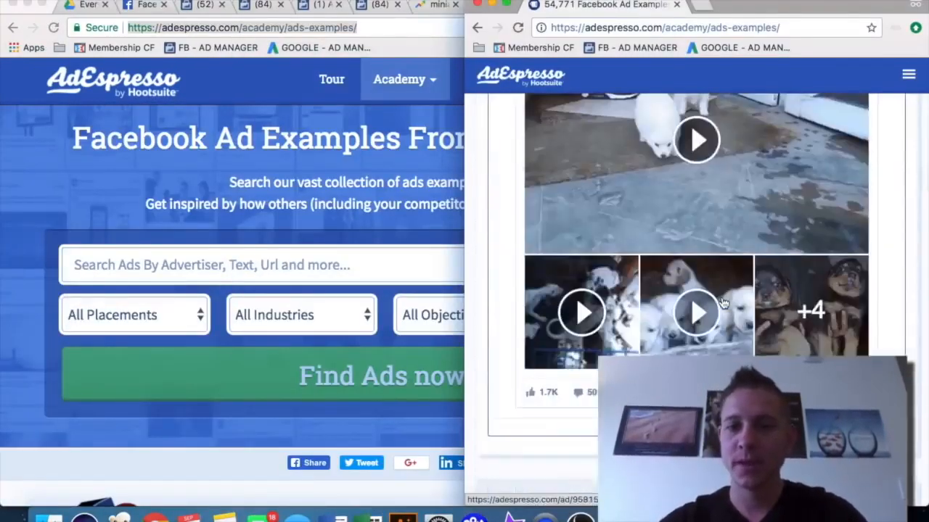
scroll(724, 303, down, 20)
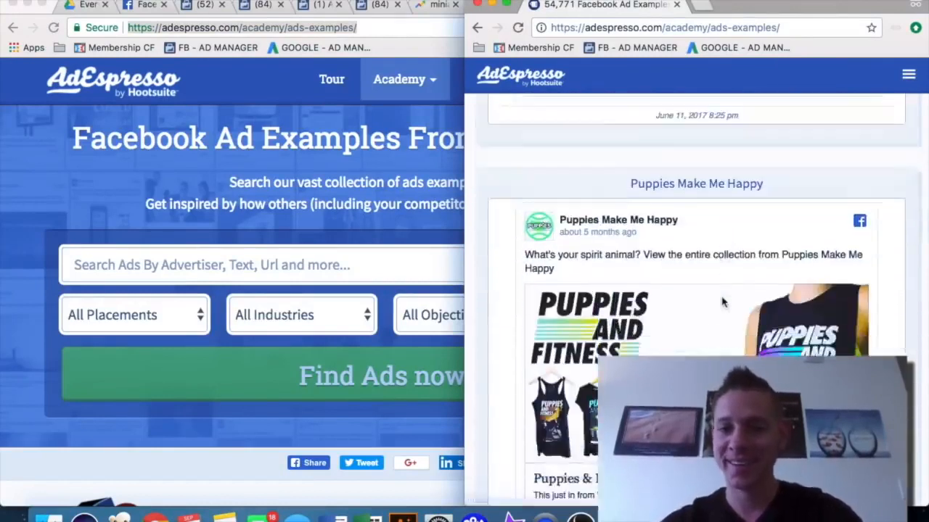
Enter the advert headline Whats Your Spirit Animal? in Adverts Manager
click(418, 6)
click(375, 5)
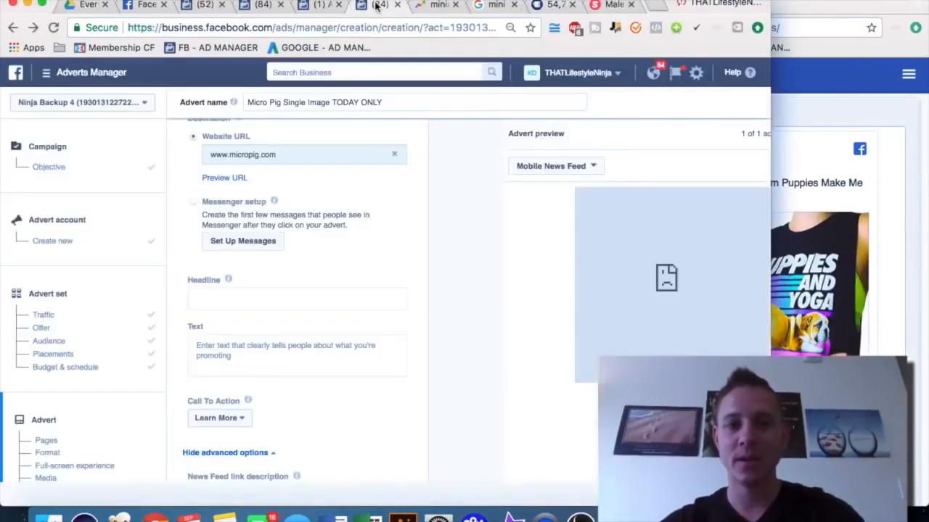
click(302, 297)
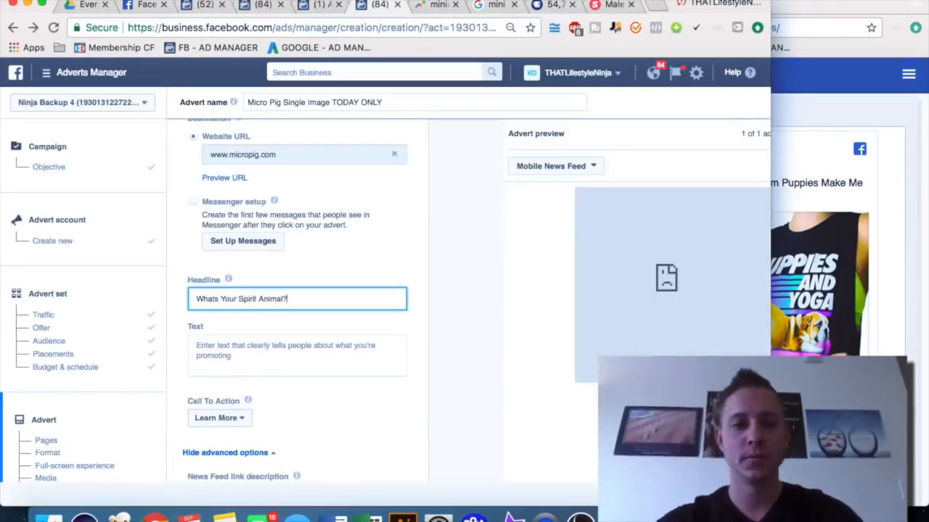
Open a new browser tab and search Google for micro pig
click(820, 7)
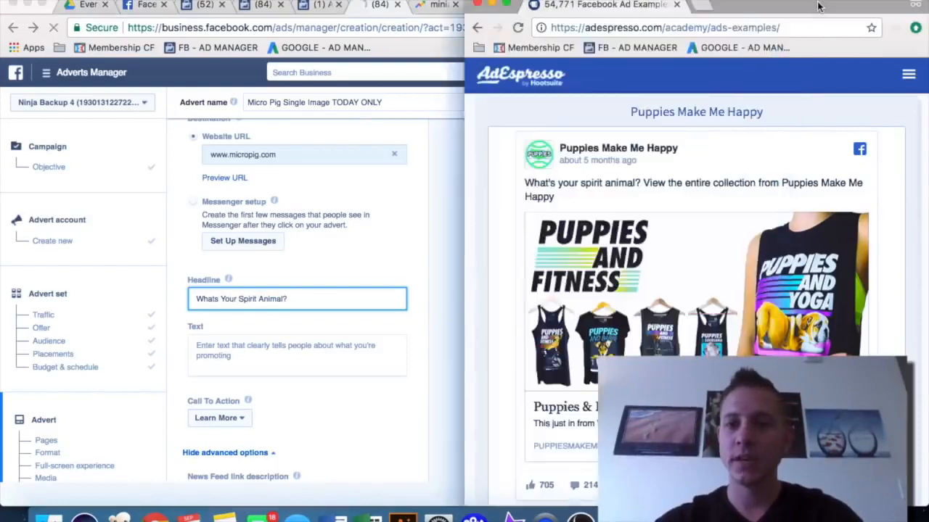
click(655, 5)
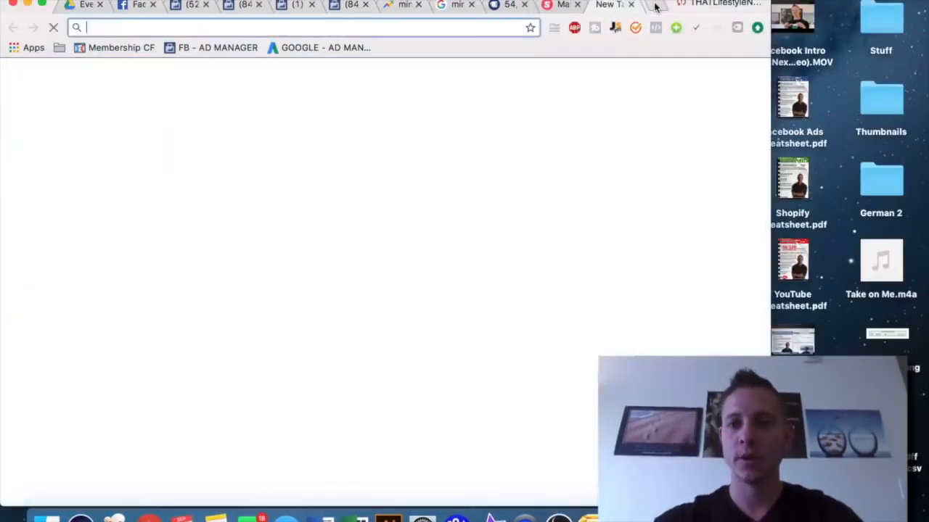
text(micro pig)
key(Return)
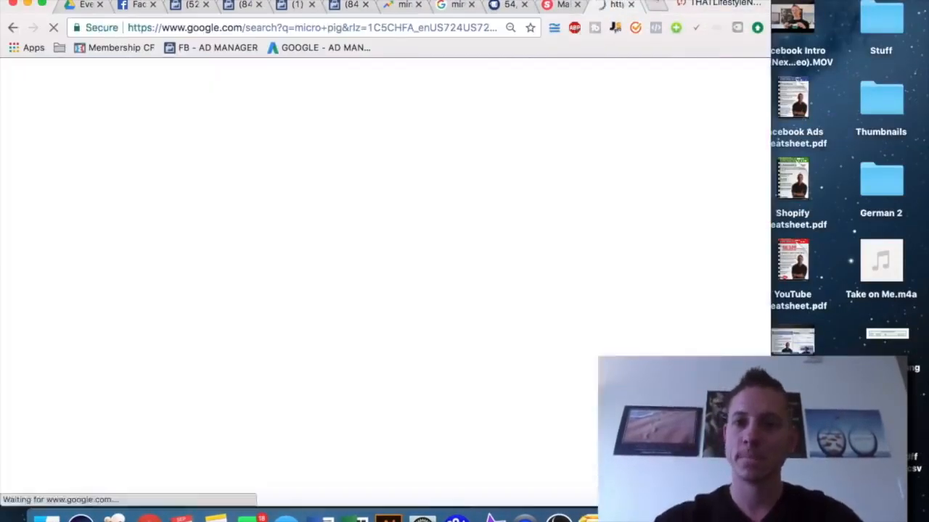
Open the 35 Cute Miniature Pig Pictures image result and save it to the desktop
drag(653, 3, 661, 0)
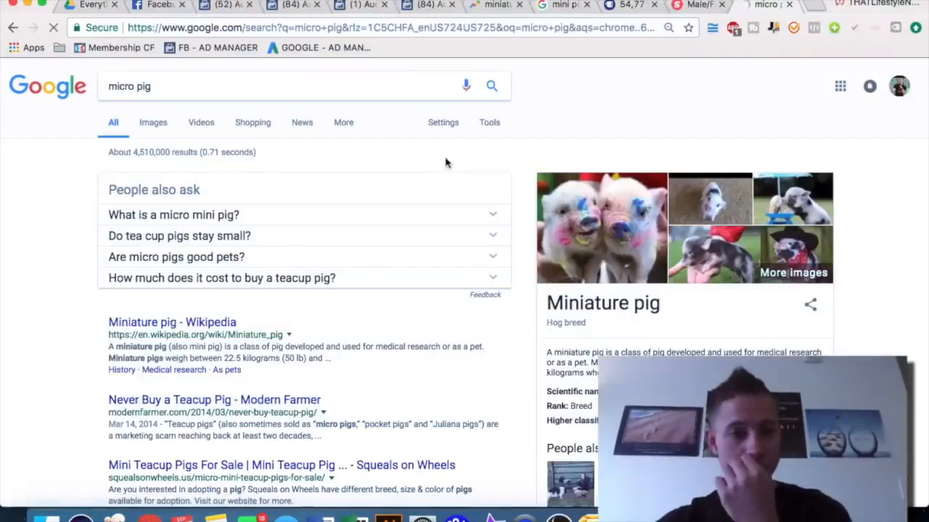
click(599, 188)
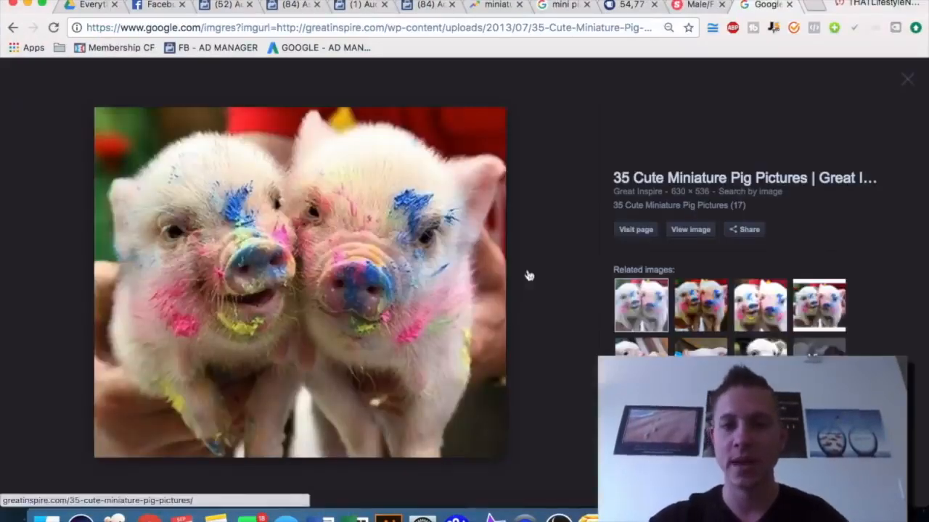
drag(928, 243, 682, 243)
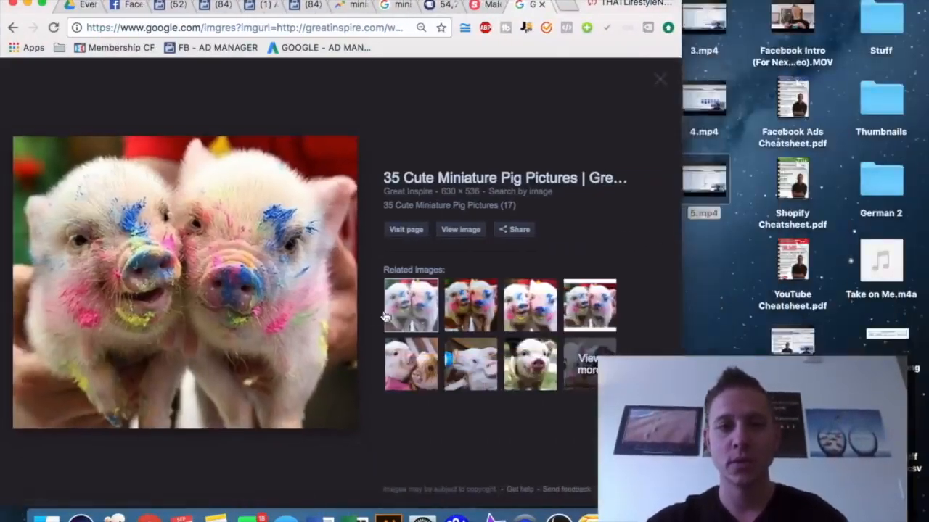
drag(256, 311, 718, 301)
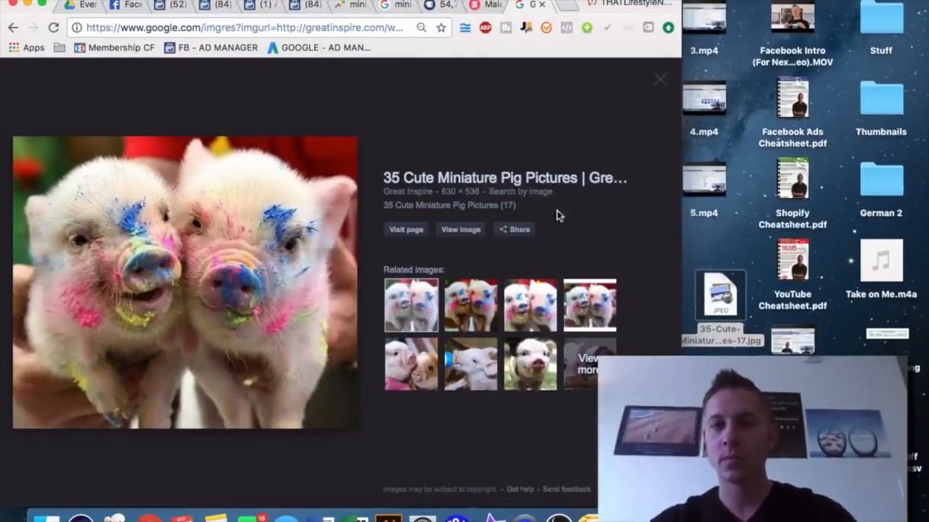
double_click(587, 5)
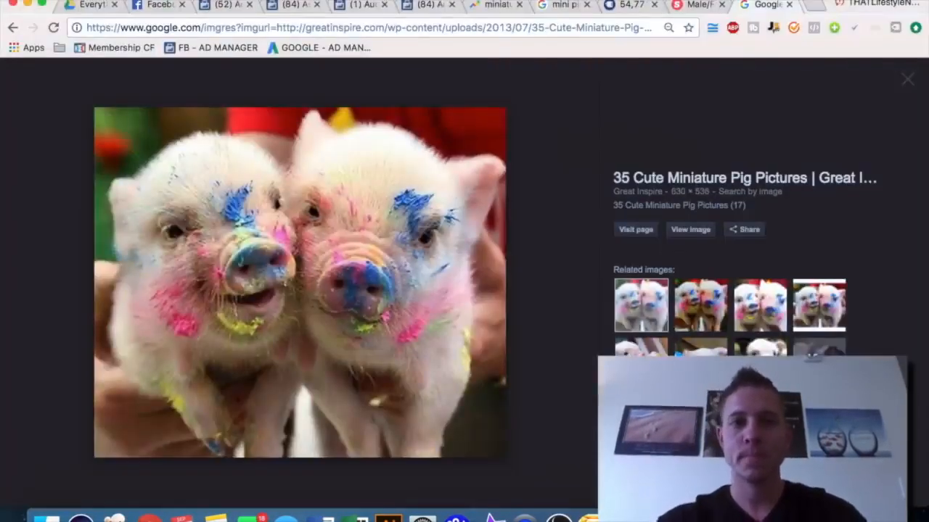
Return to the advert in Adverts Manager and scroll up to its Images section
click(623, 7)
click(555, 6)
click(428, 5)
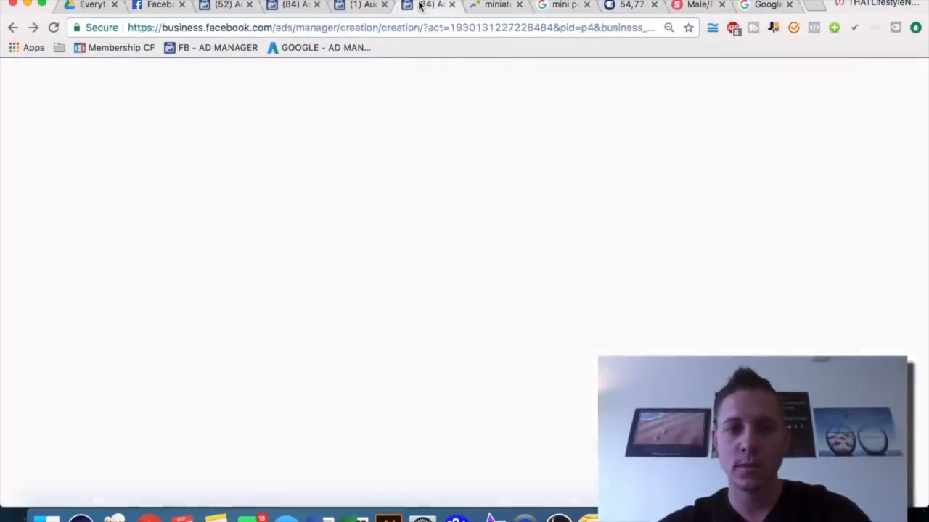
scroll(370, 258, up, 3)
scroll(370, 257, up, 1)
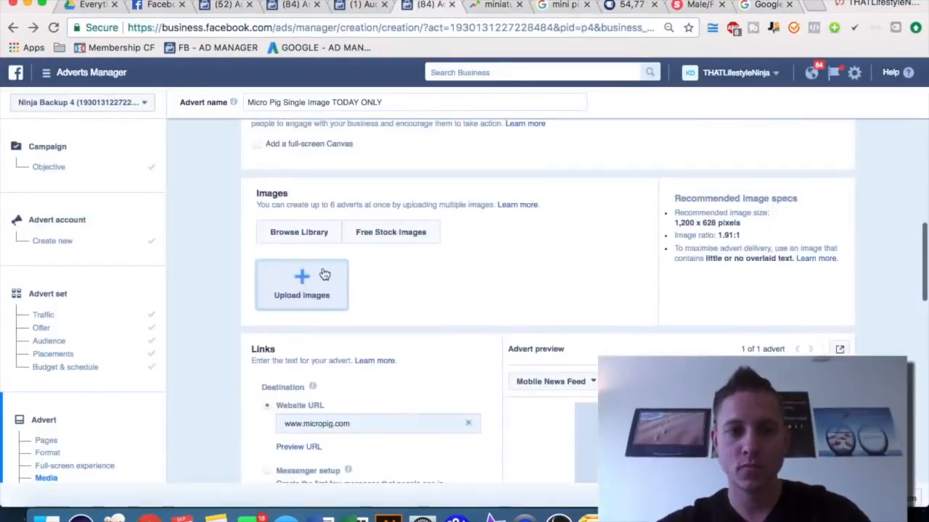
Upload the saved 35-Cute miniature pig JPEG from the desktop as the advert image
click(324, 275)
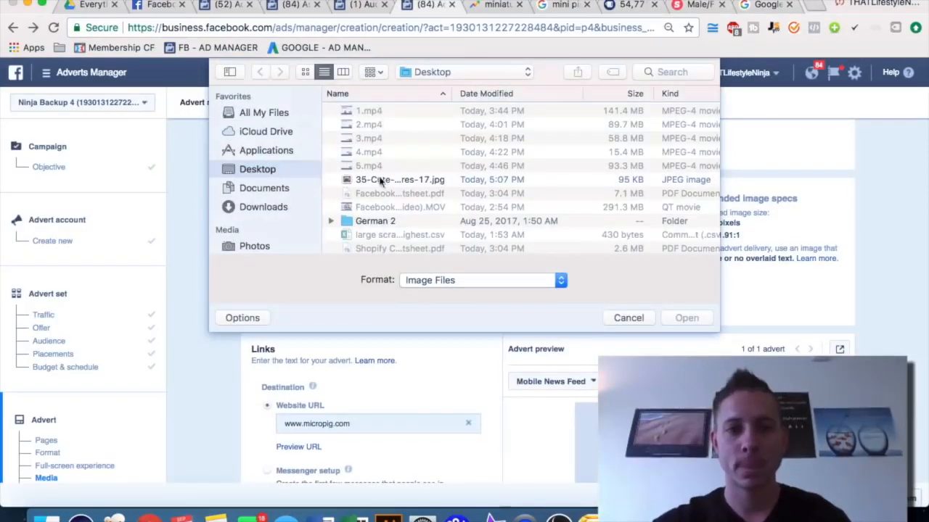
double_click(383, 180)
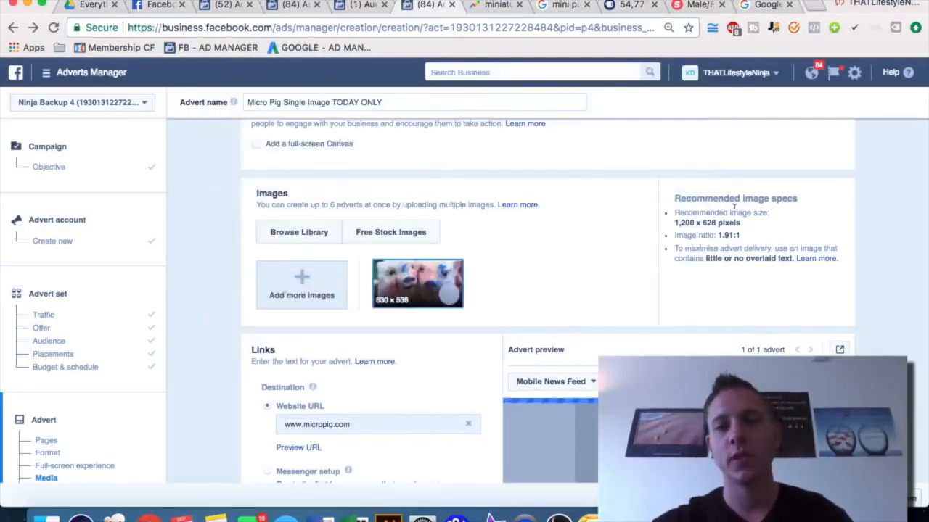
Remove the uploaded pig image from the advert's Images section
triple_click(700, 222)
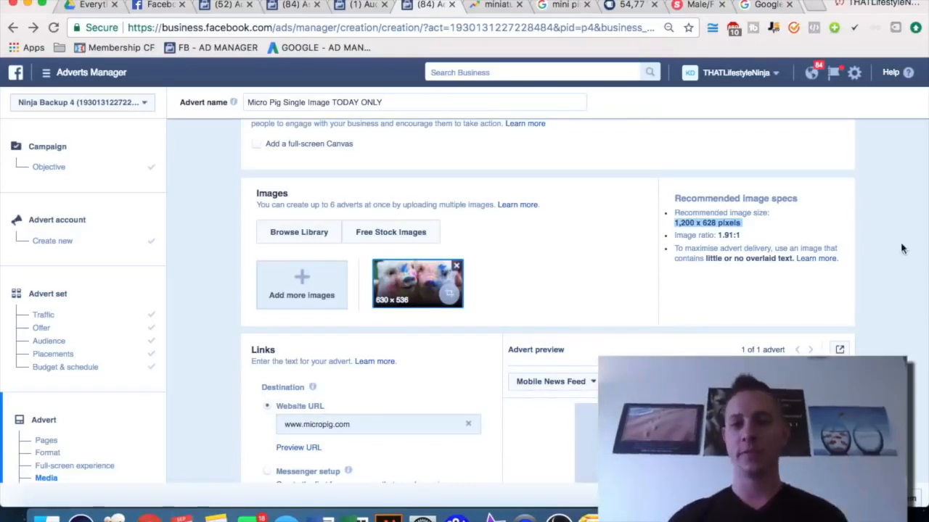
scroll(888, 248, down, 3)
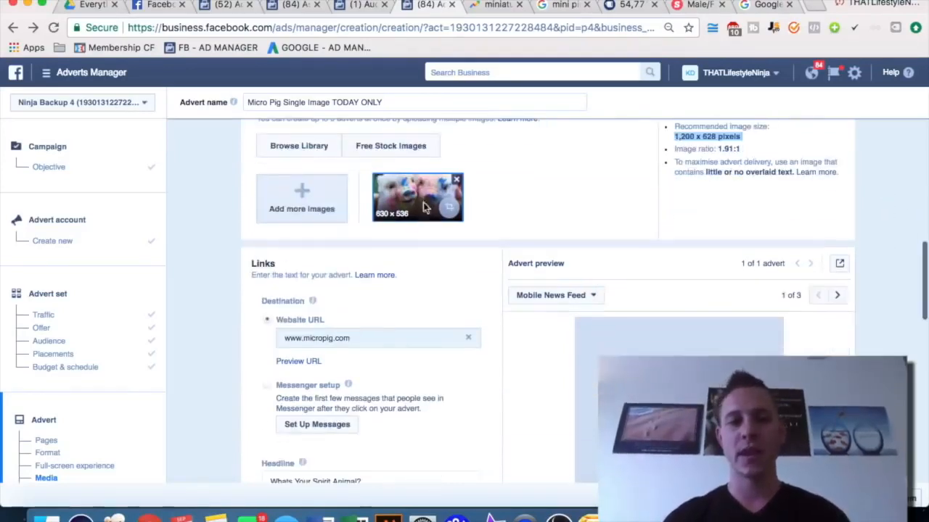
scroll(549, 192, down, 3)
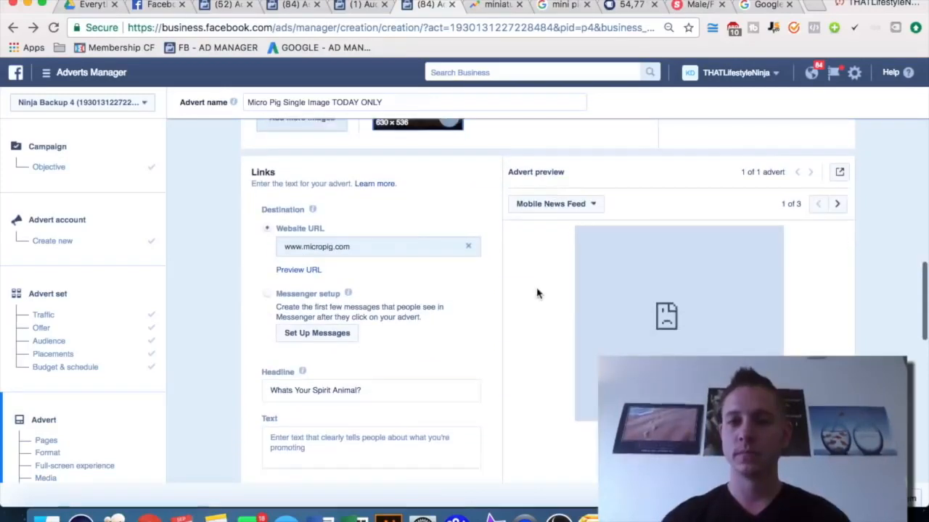
scroll(537, 293, up, 2)
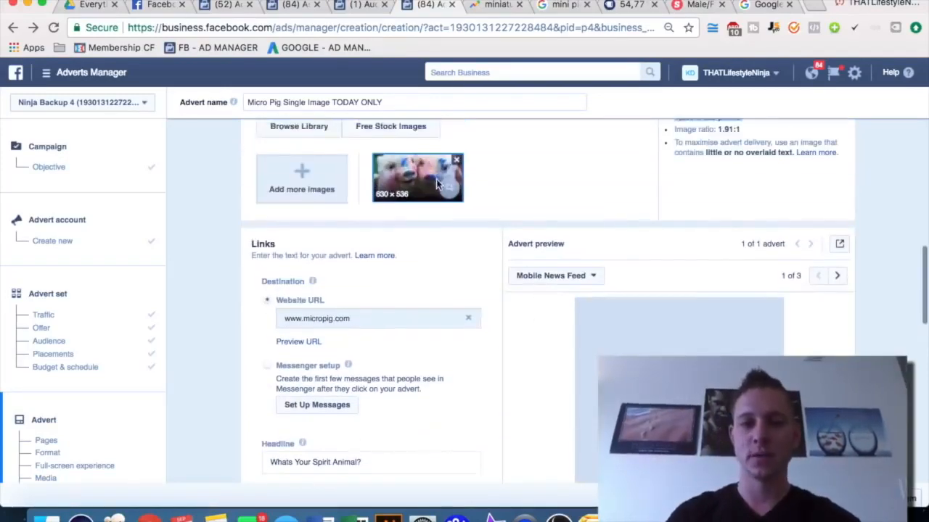
click(456, 160)
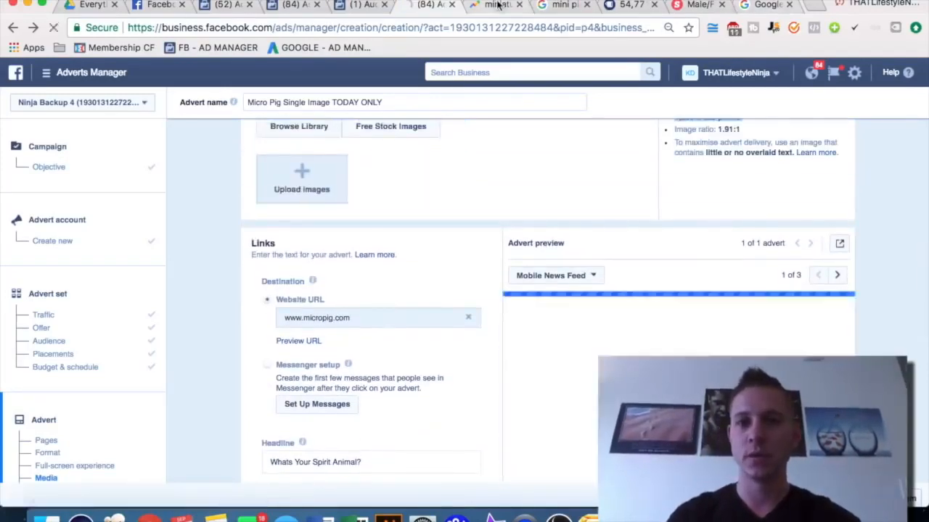
Switch to the Google tab and search for mini pig facebook ad
click(498, 5)
click(564, 6)
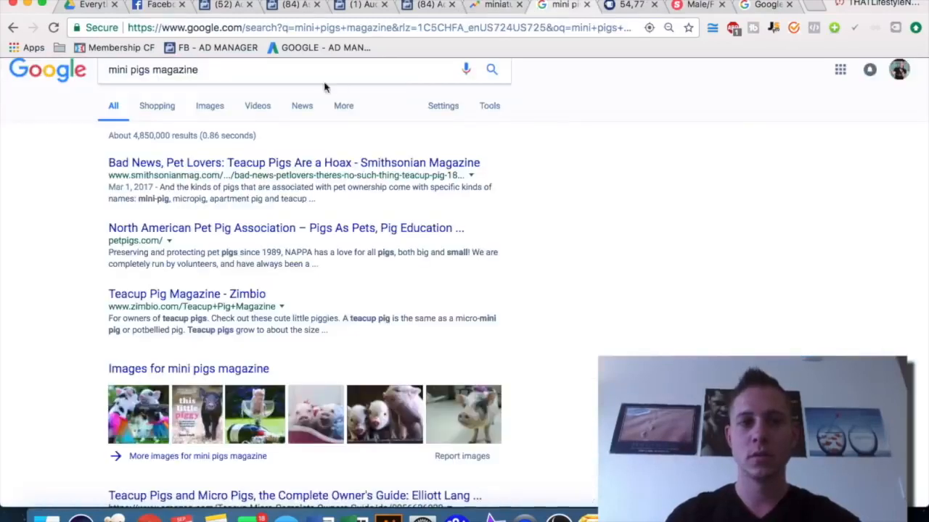
triple_click(278, 69)
key(BackSpace)
text(mini pig facebook ad)
key(Return)
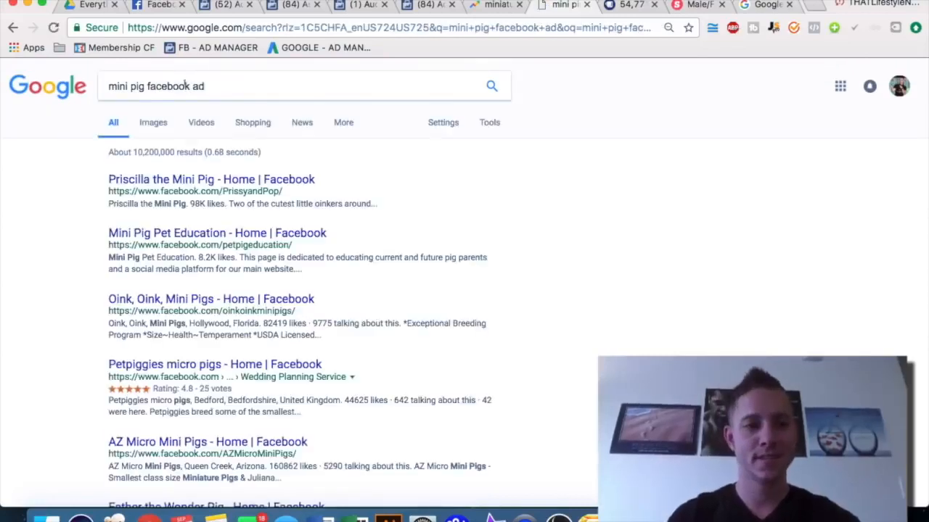
Open the image results and save the HuffPost mini pig image to the desktop
click(150, 123)
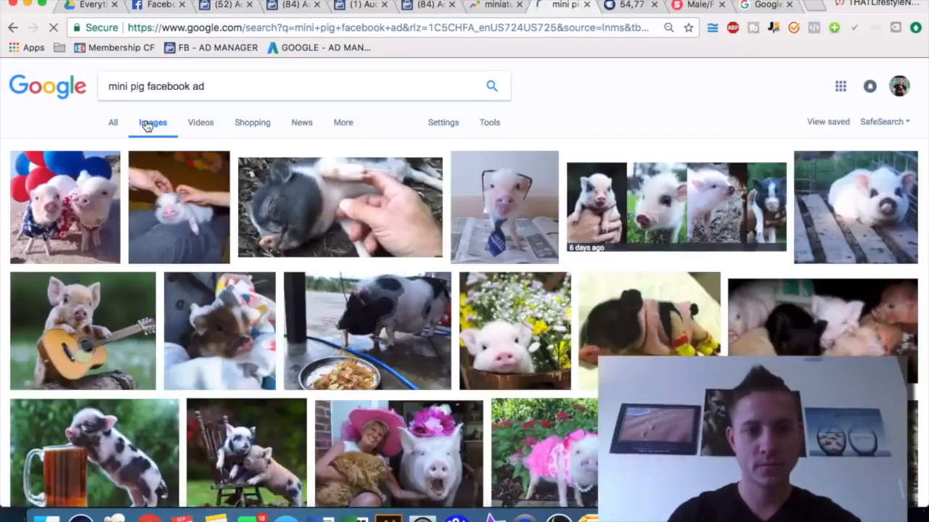
click(336, 215)
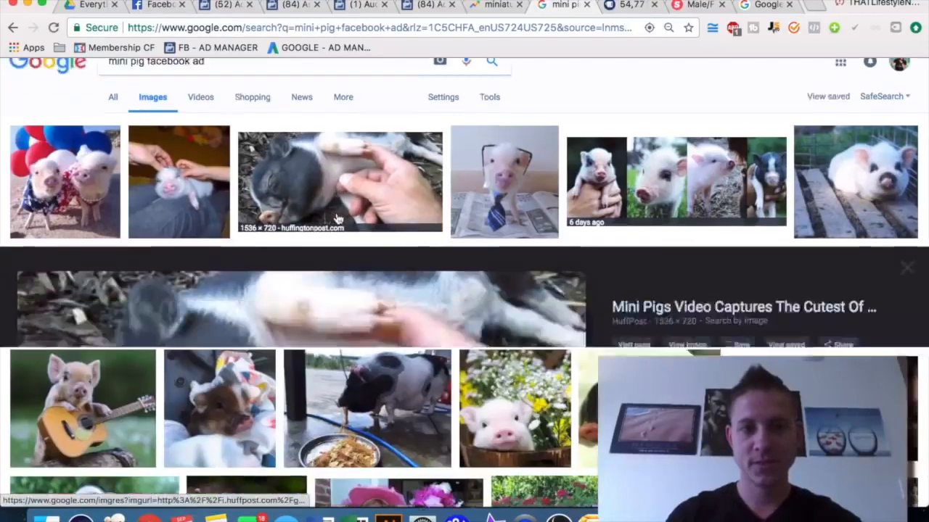
drag(927, 316, 622, 319)
drag(214, 360, 644, 384)
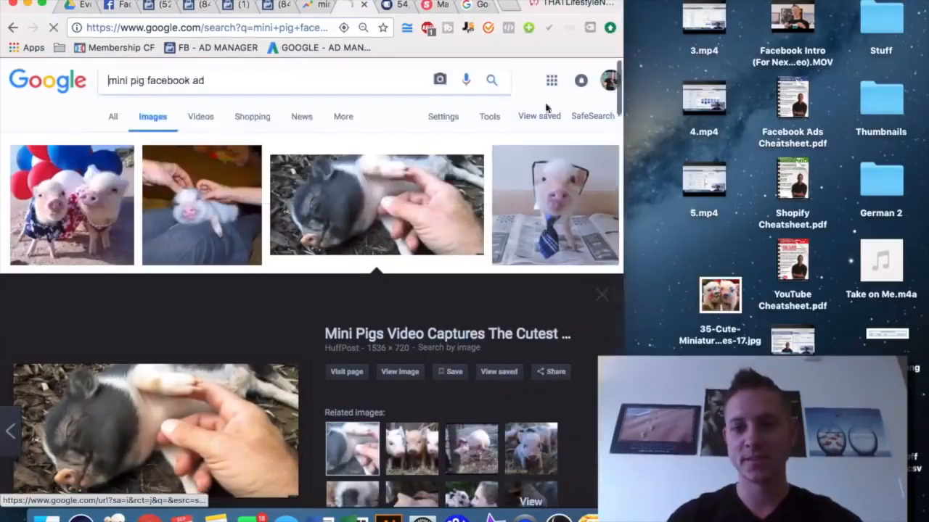
drag(503, 1, 529, 59)
double_click(530, 60)
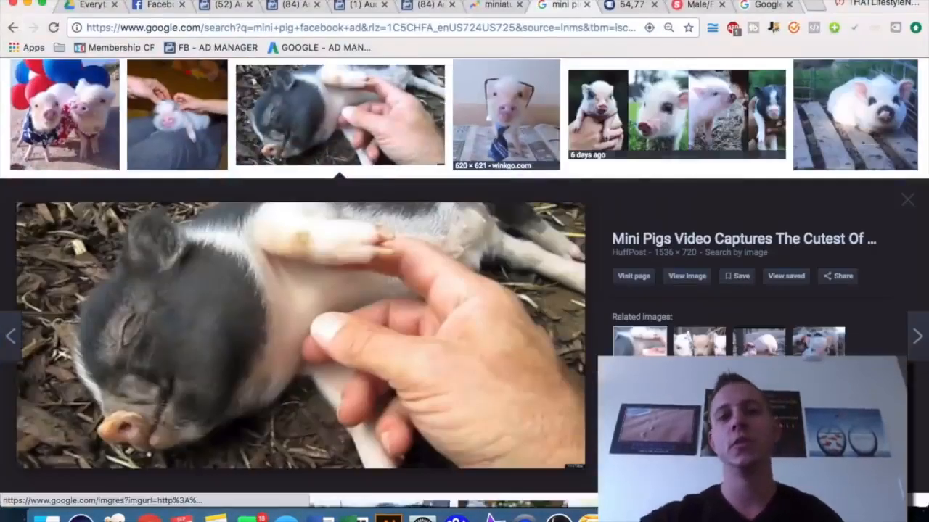
Return to the advert and upload the o-MINI-PI...ebook.jpg image from the desktop
click(426, 6)
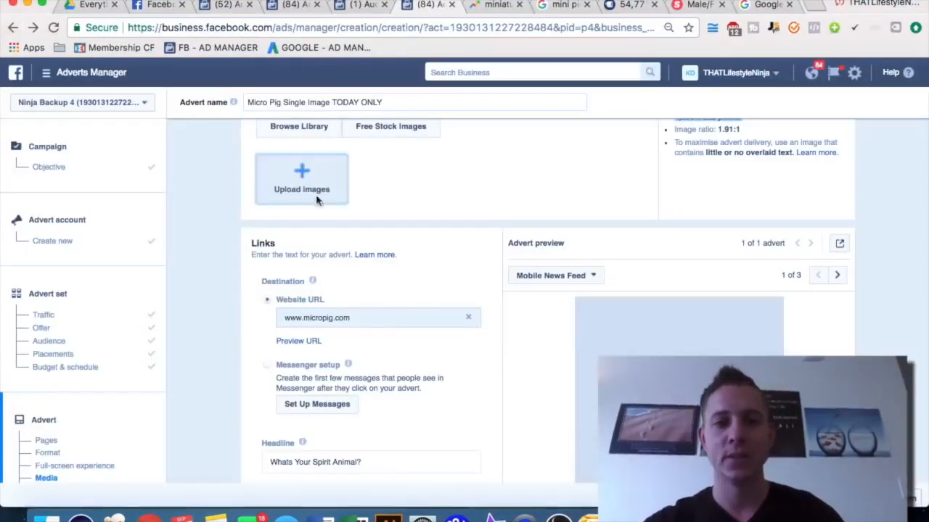
click(302, 181)
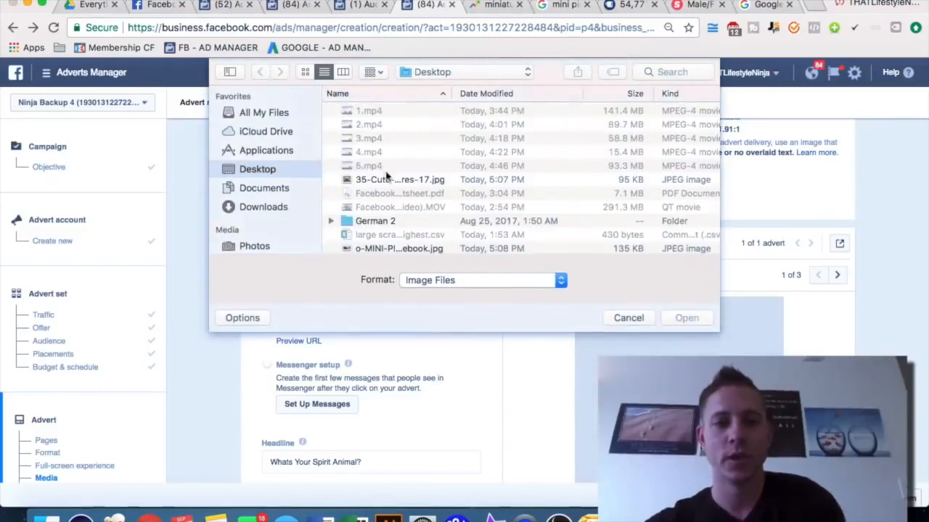
scroll(386, 174, down, 5)
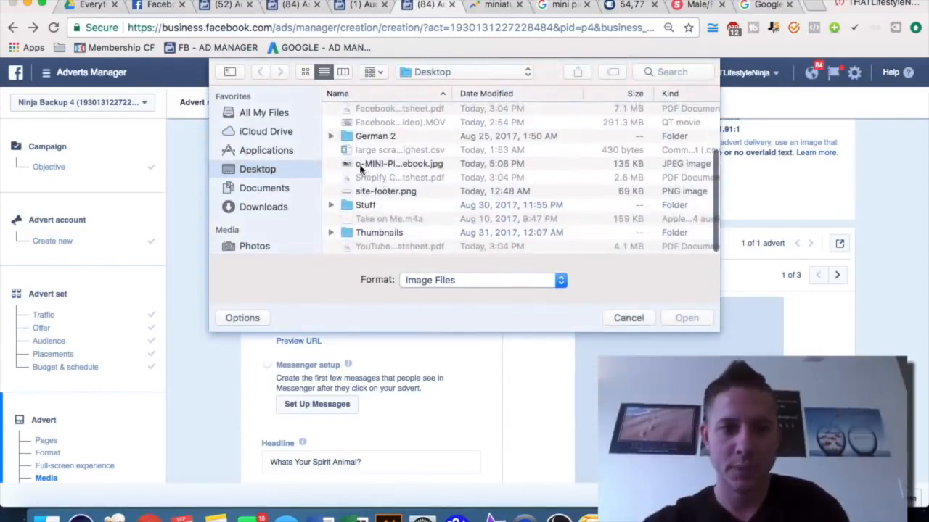
double_click(361, 166)
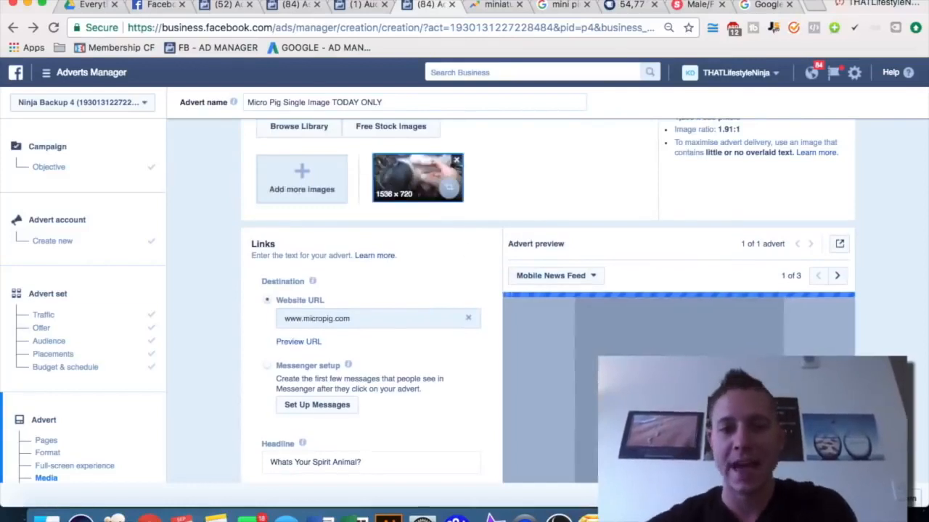
Switch the advert preview to Desktop News Feed
scroll(482, 269, down, 1)
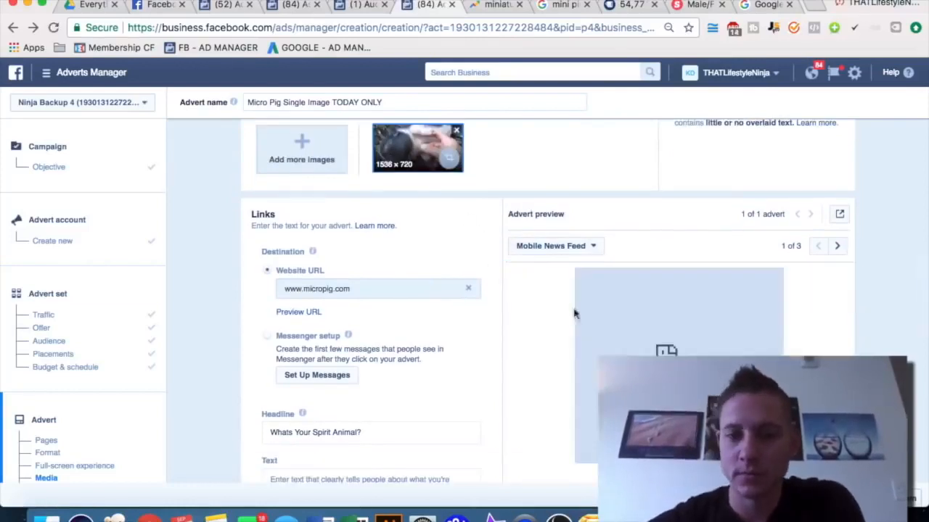
scroll(743, 330, down, 2)
scroll(744, 331, up, 4)
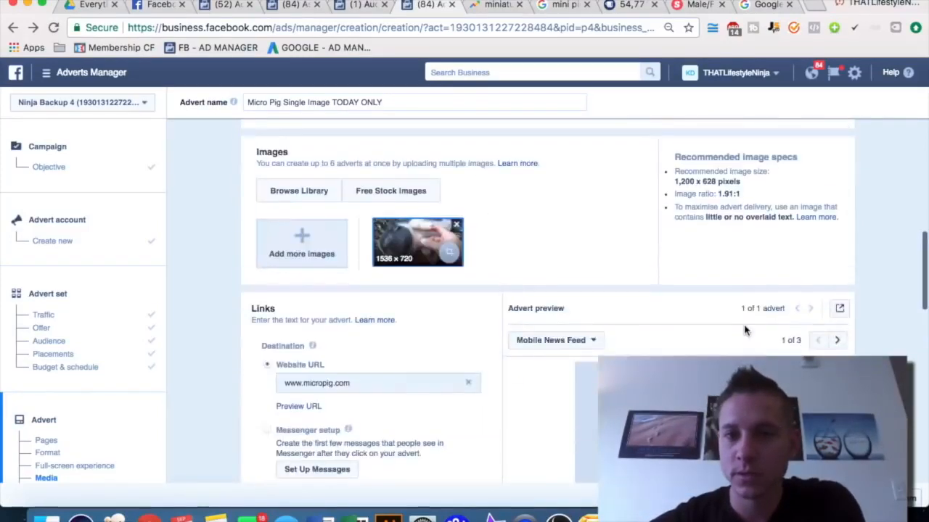
scroll(761, 291, down, 4)
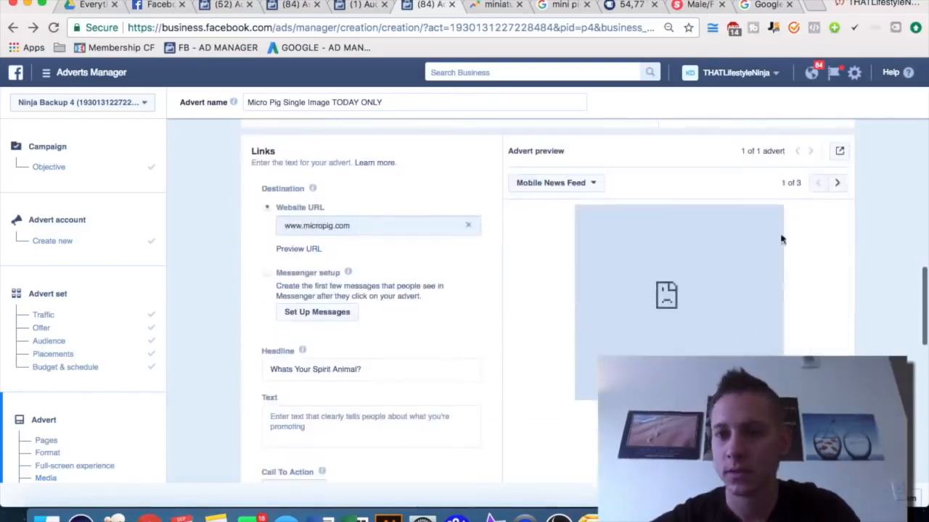
scroll(692, 284, down, 2)
scroll(689, 280, up, 1)
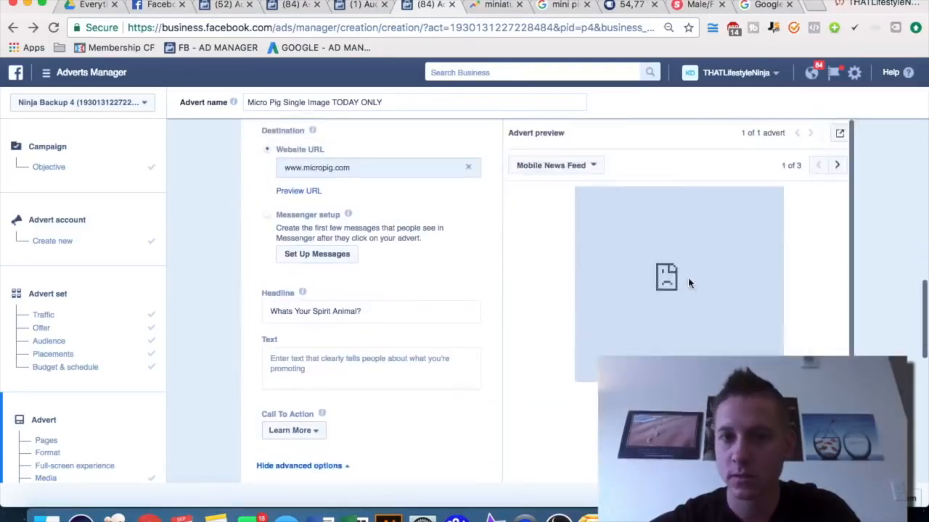
click(560, 166)
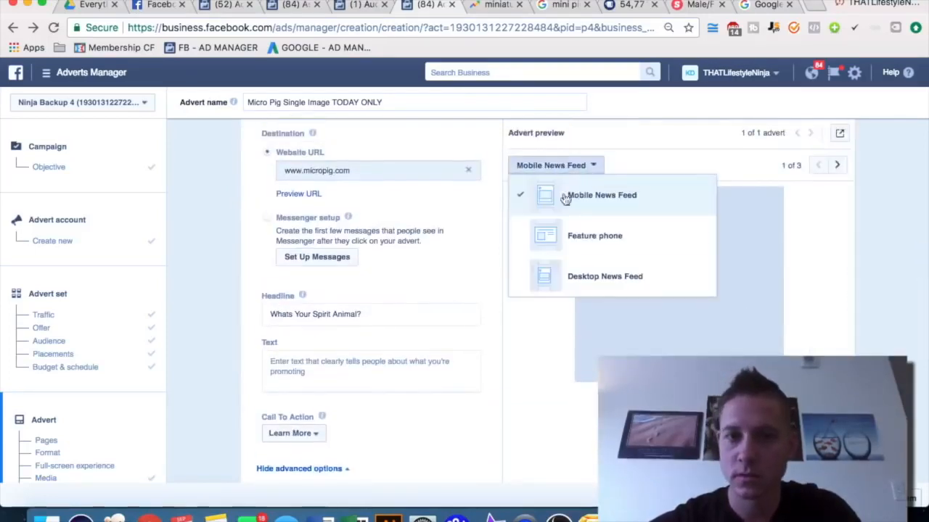
click(597, 276)
Place the Adverts Manager window beside the AdEspresso Puppies Make Me Happy example ad
scroll(456, 273, up, 1)
scroll(455, 273, up, 3)
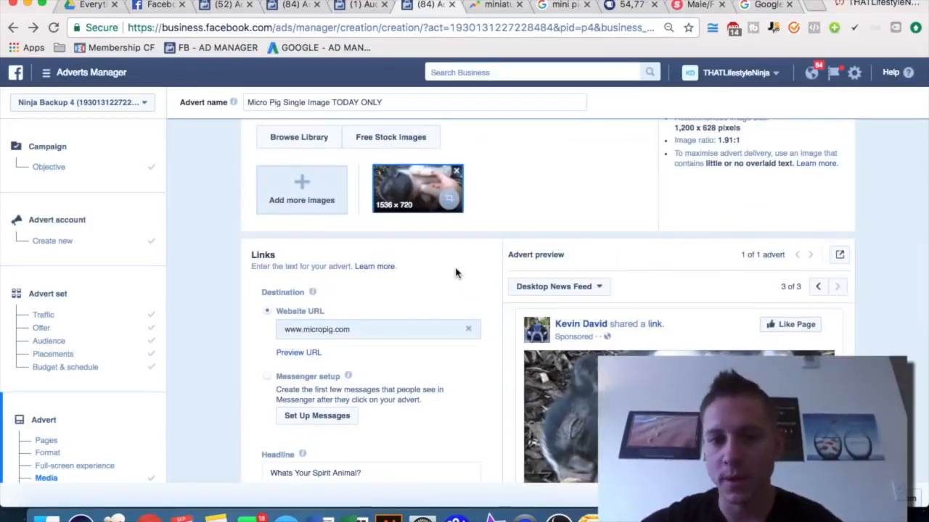
scroll(455, 273, down, 3)
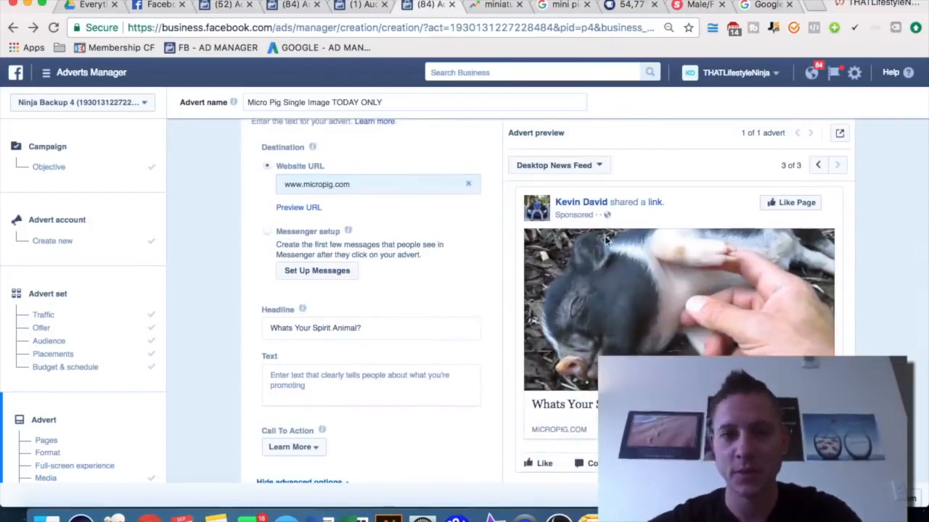
drag(926, 254, 706, 256)
drag(927, 156, 751, 156)
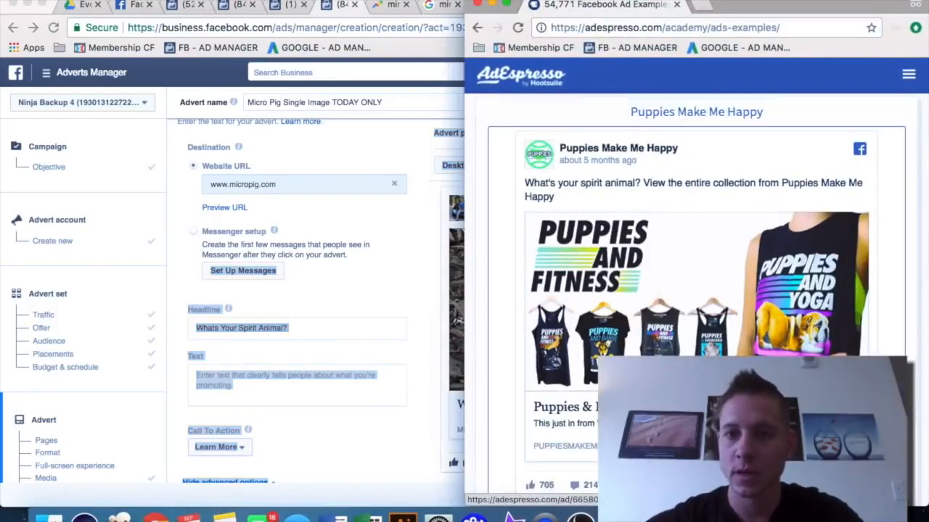
scroll(628, 148, down, 1)
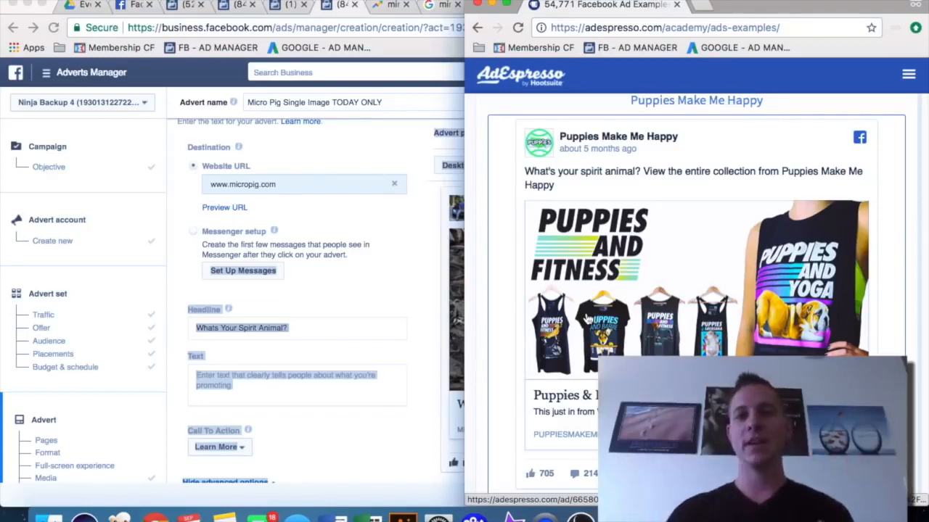
click(415, 276)
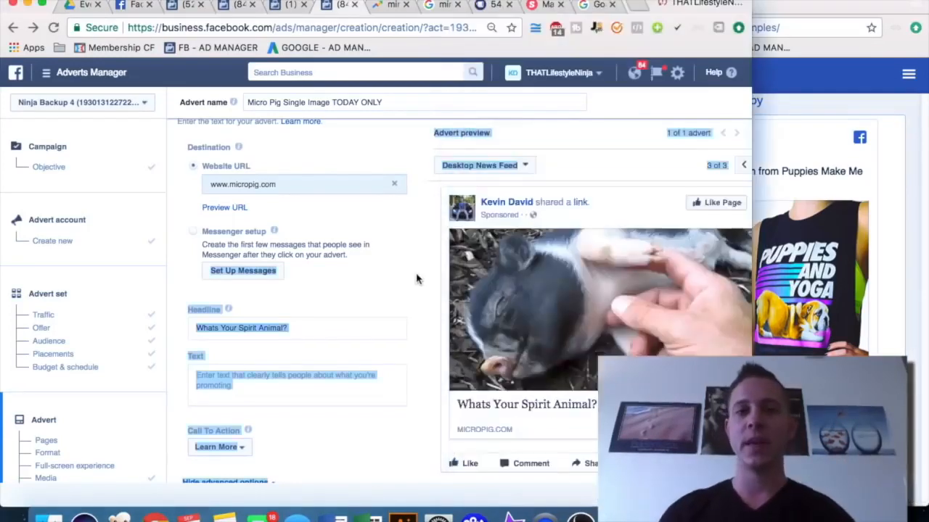
Compare the advert preview with the Puppies Make Me Happy example ad
scroll(417, 278, up, 5)
scroll(417, 278, up, 2)
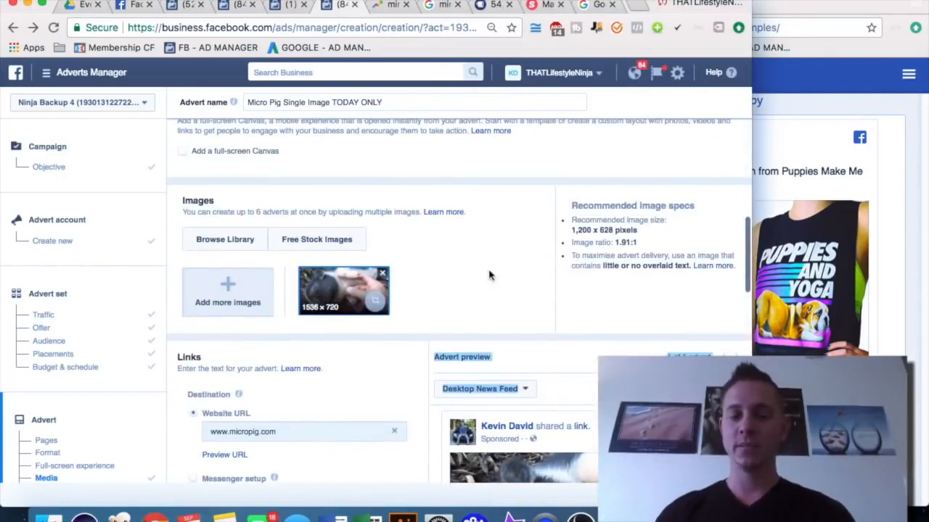
scroll(485, 277, down, 5)
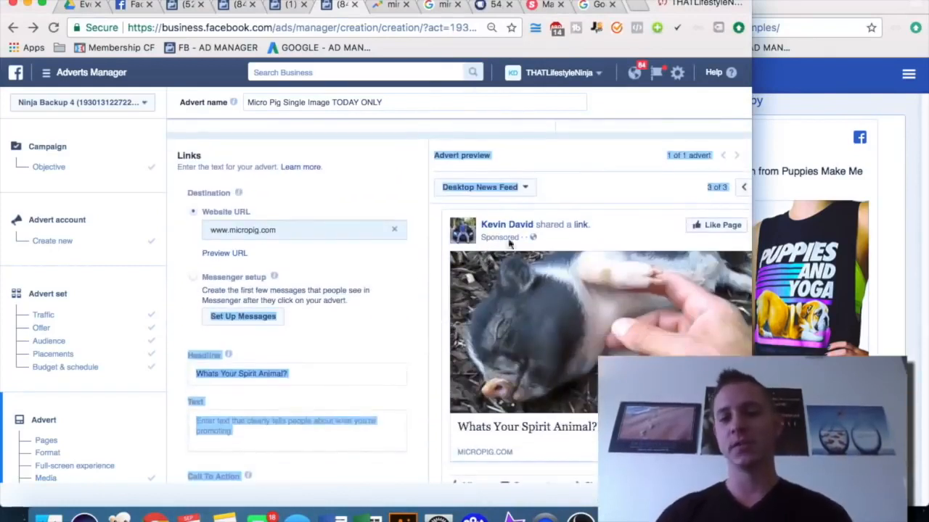
scroll(421, 272, down, 3)
click(850, 210)
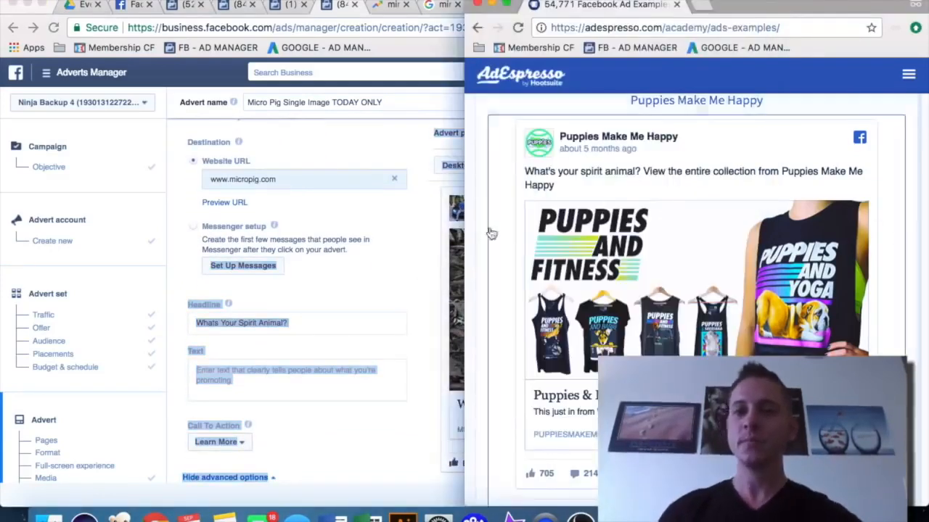
click(383, 412)
scroll(383, 410, down, 2)
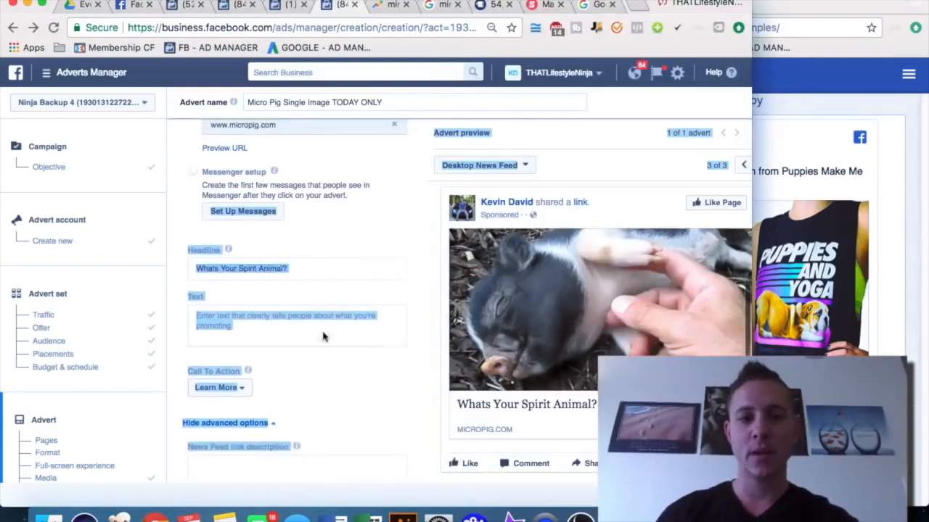
Move Whats Your Spirit Animal? from the Headline field into the advert Text field
triple_click(291, 264)
key(ctrl+c)
key(BackSpace)
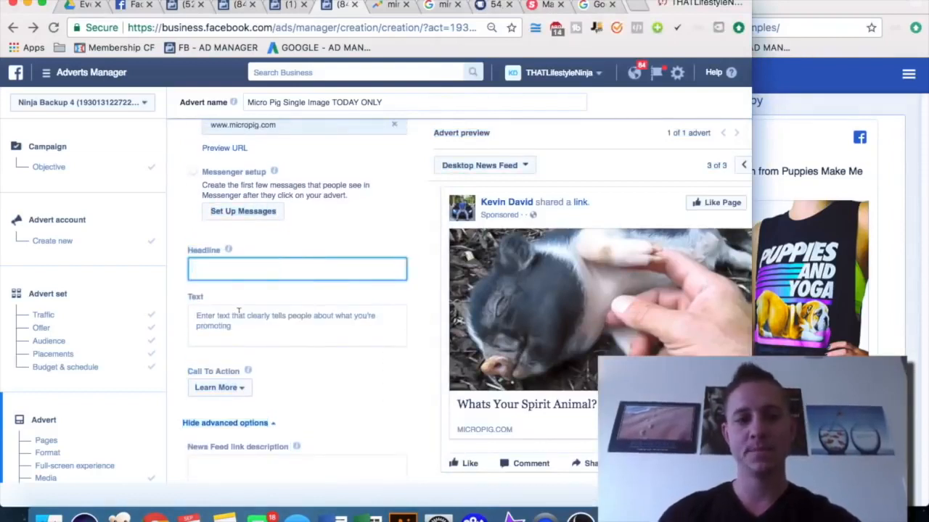
click(238, 311)
key(ctrl+v)
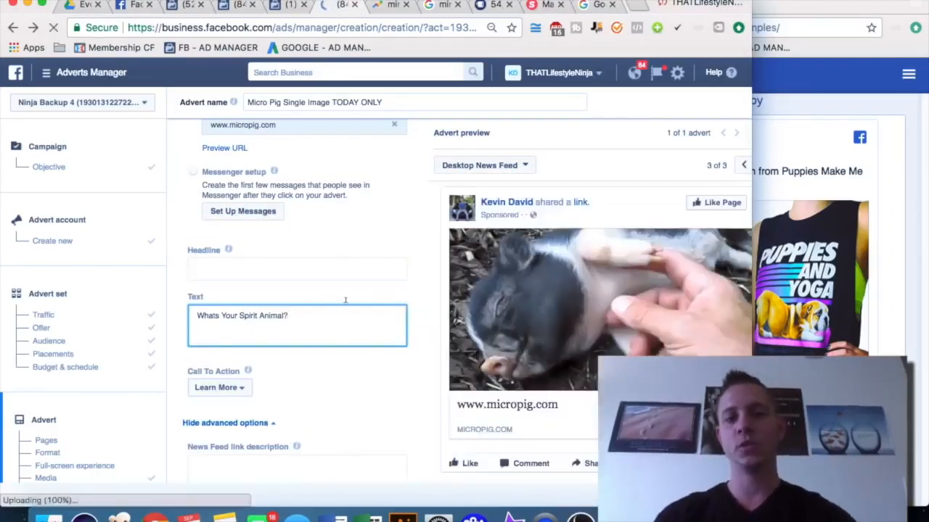
Append View The Entire Micro Pig Collection Today! to the advert text
text(View )
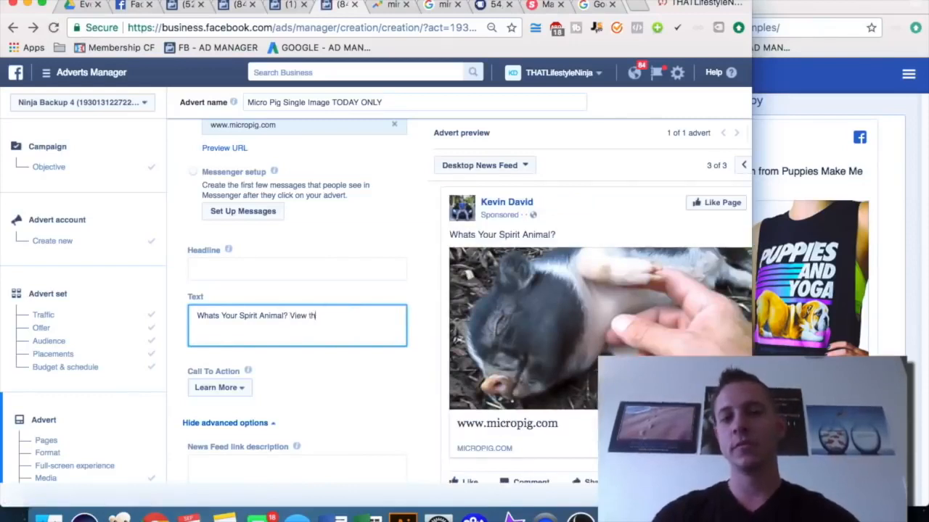
text(The Entire V)
key(BackSpace)
text(Micro Pi)
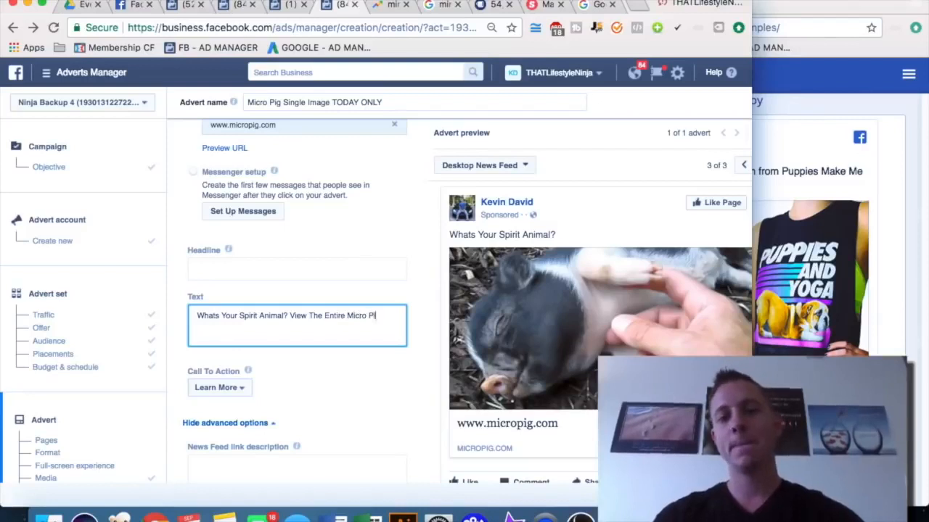
text(g Collection Today!)
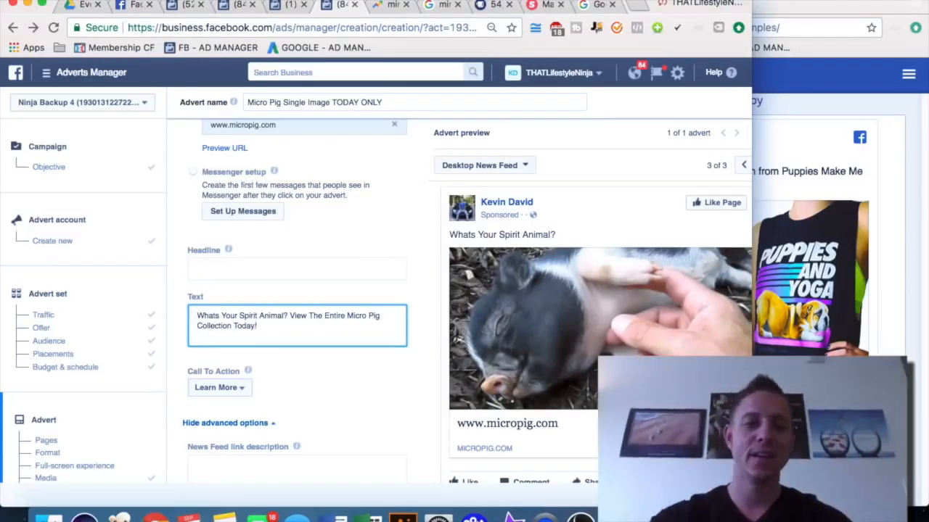
Prefix the advert text with [50% OFF SALE]
click(199, 315)
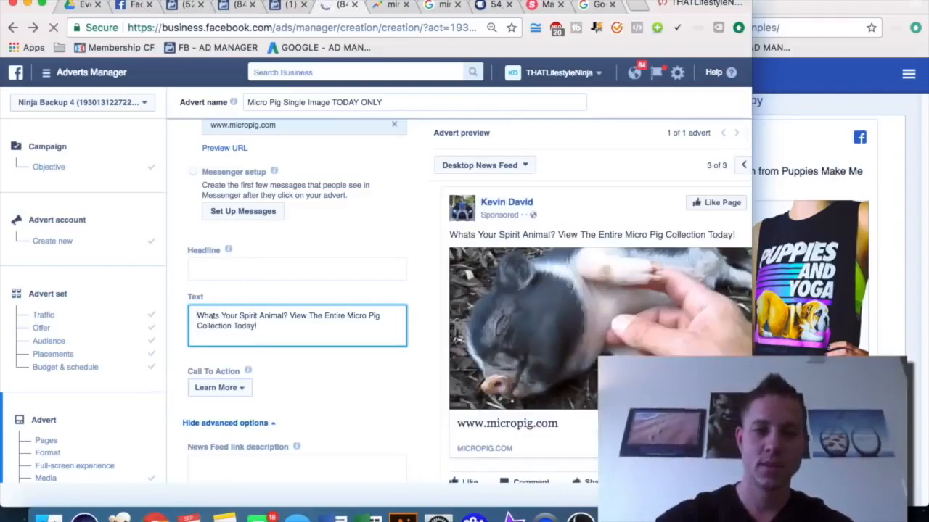
text([)
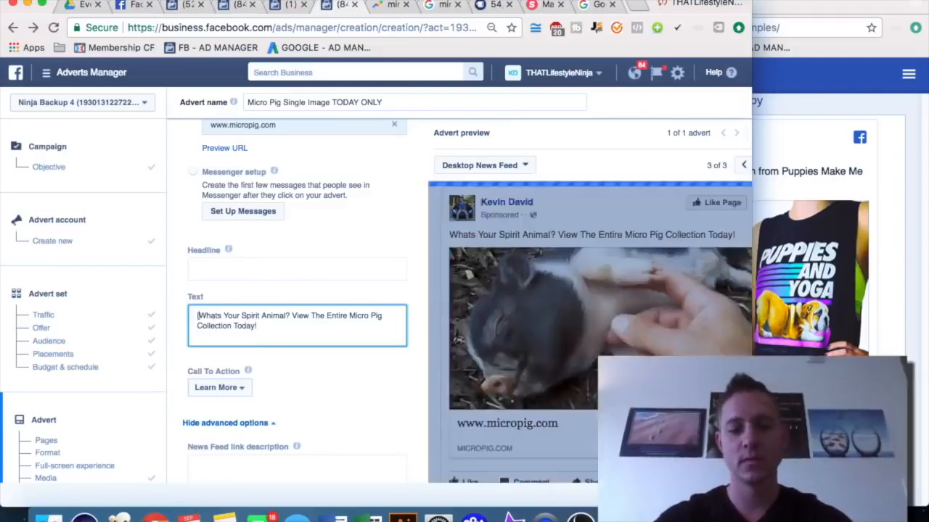
text(50%)
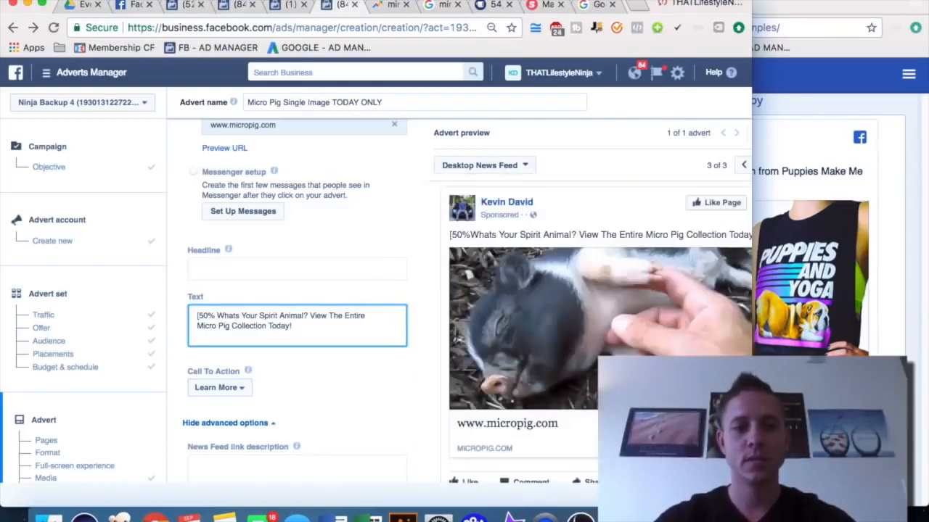
text( OFF SALE)
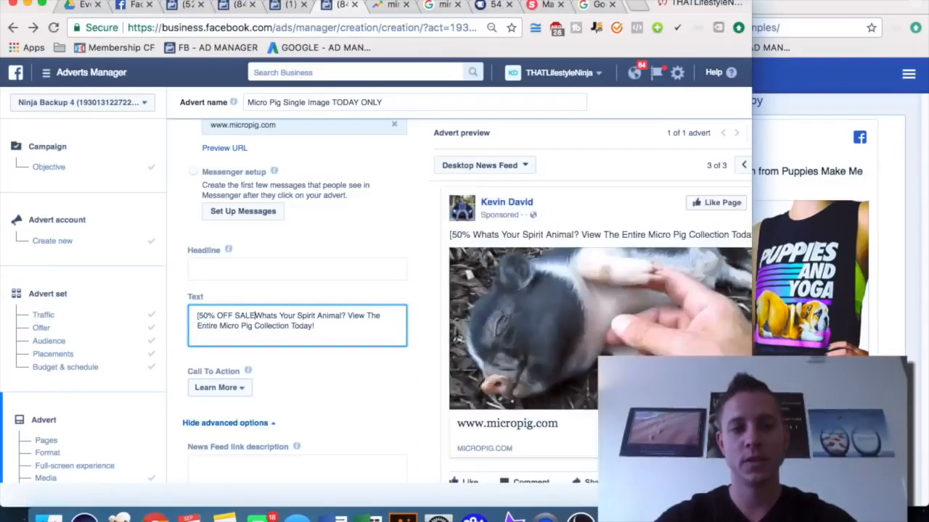
text(])
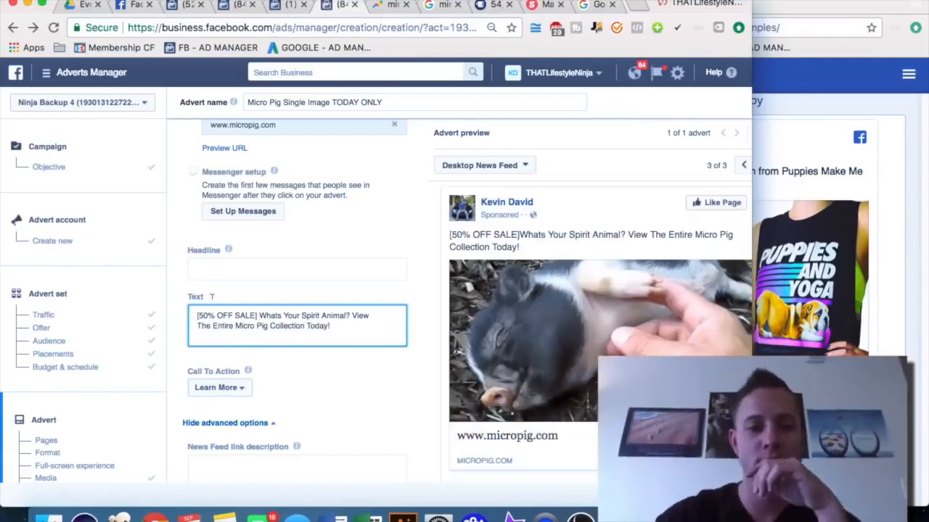
Browse the AdEspresso Facebook ad examples for more copy ideas
click(812, 287)
scroll(813, 287, down, 3)
scroll(812, 286, down, 15)
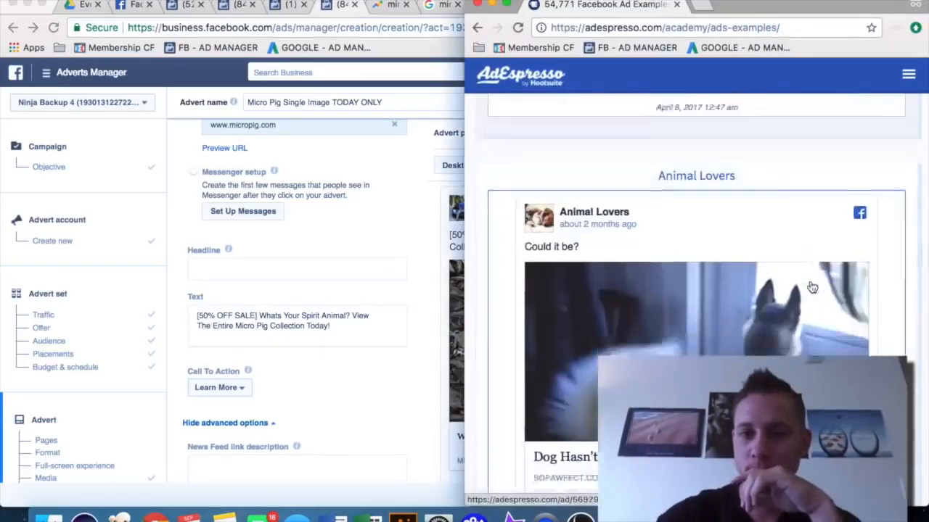
scroll(813, 287, down, 10)
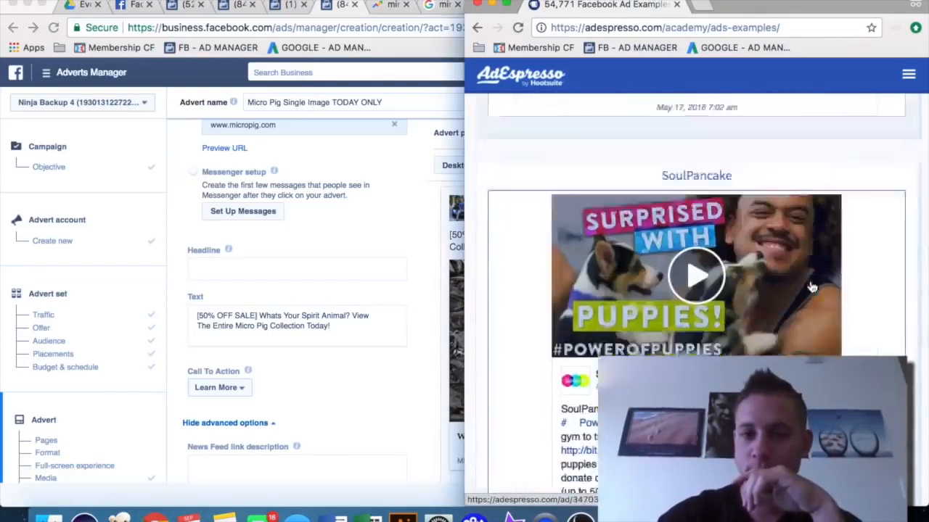
scroll(812, 287, down, 7)
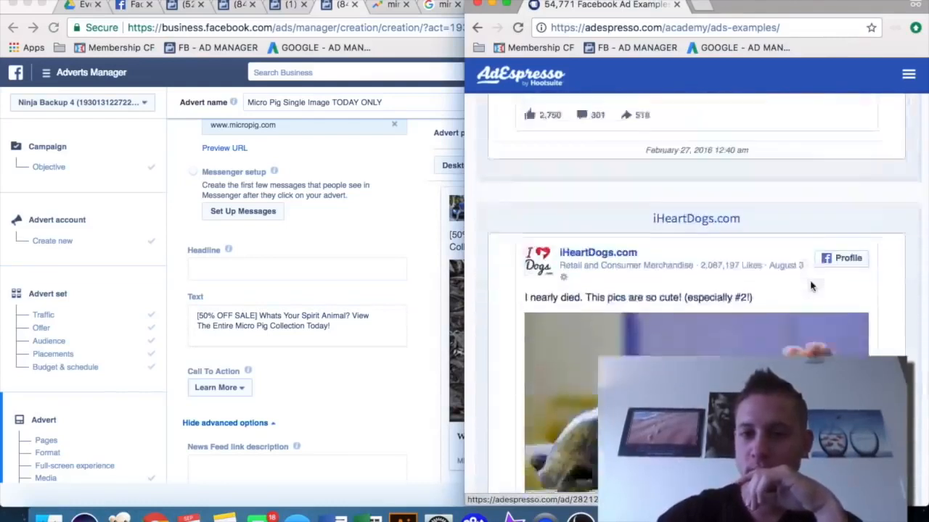
scroll(813, 287, up, 4)
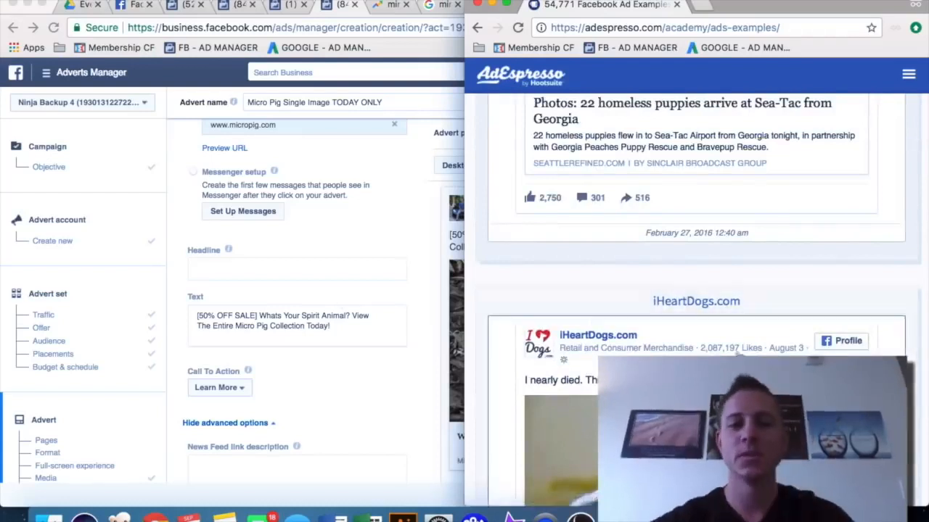
Remove the [50% OFF SALE] prefix and append (YOU'LL LOVE OUR MICRO-PIG SWEATER LINE - ESPECIALLY NUMBER 2) to the text
click(259, 319)
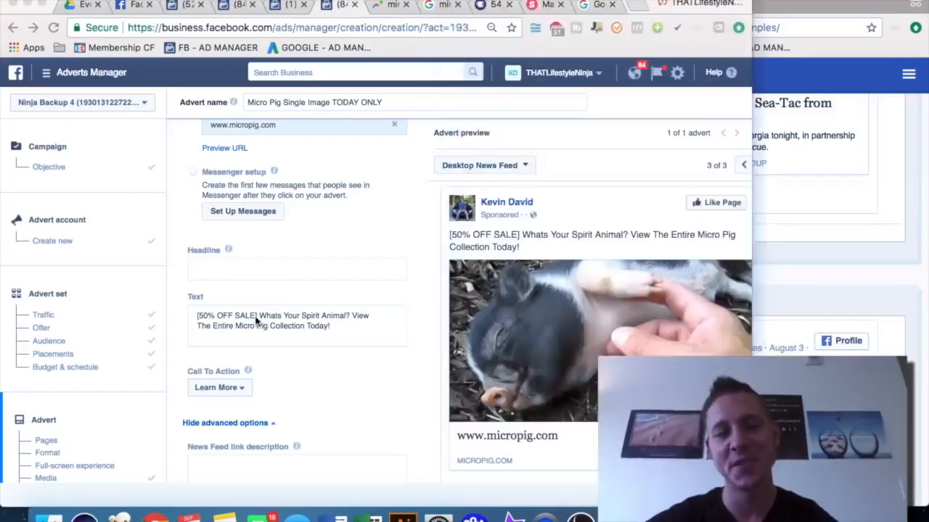
drag(258, 320, 160, 319)
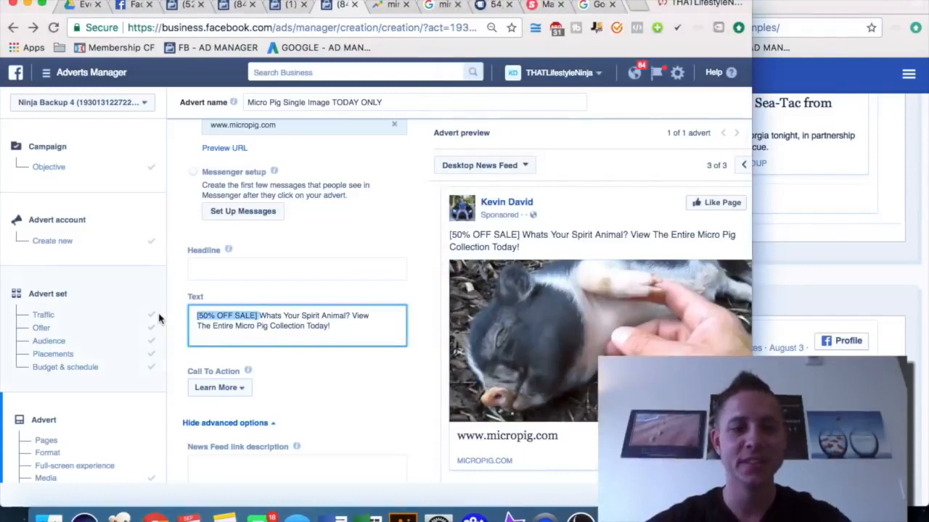
key(BackSpace)
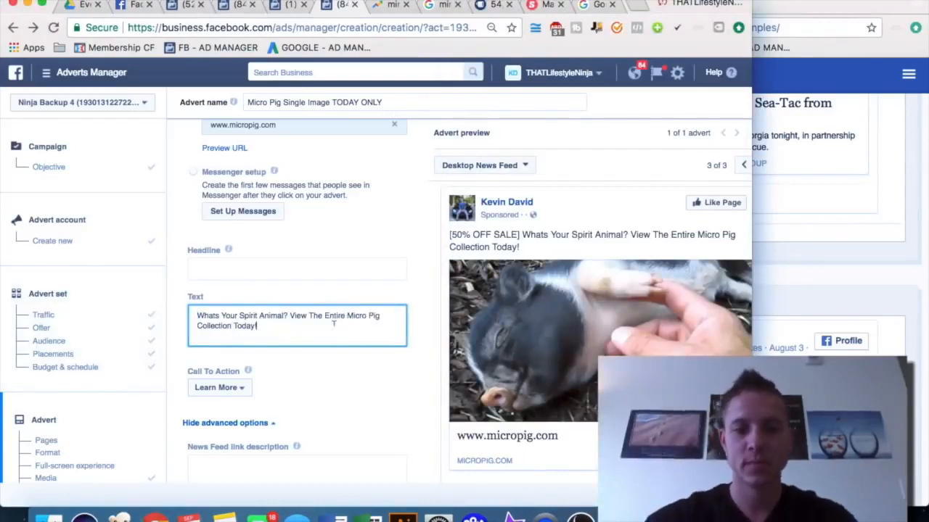
text(YOU)
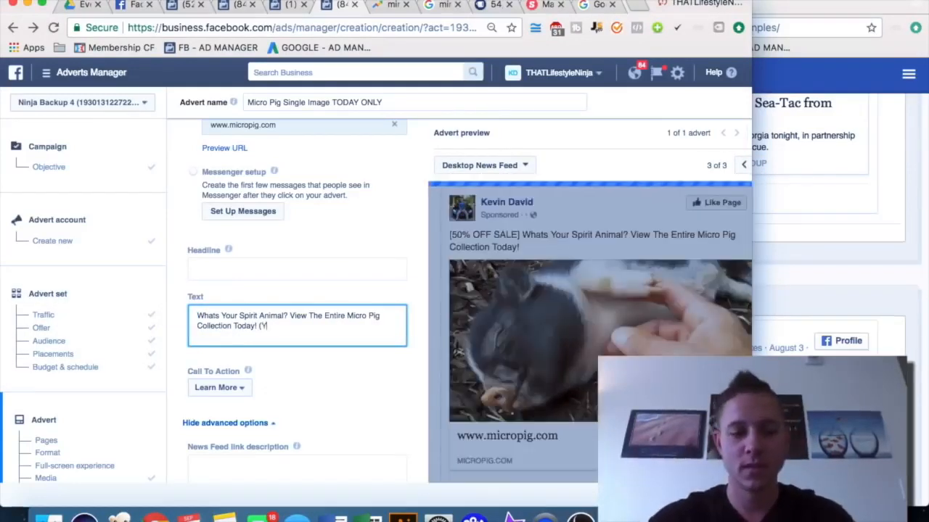
text('LL)
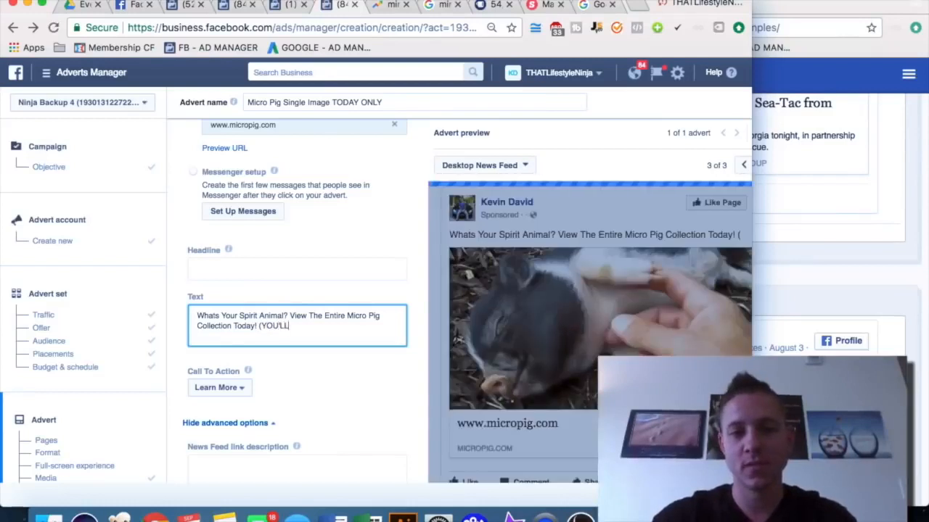
text( LOVE O)
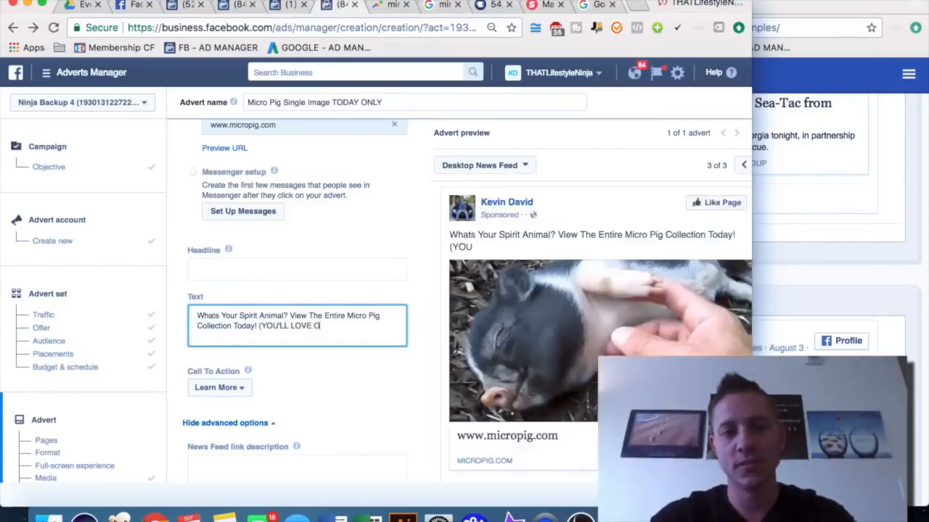
text(UR MICRO-PIG SWEATHER L)
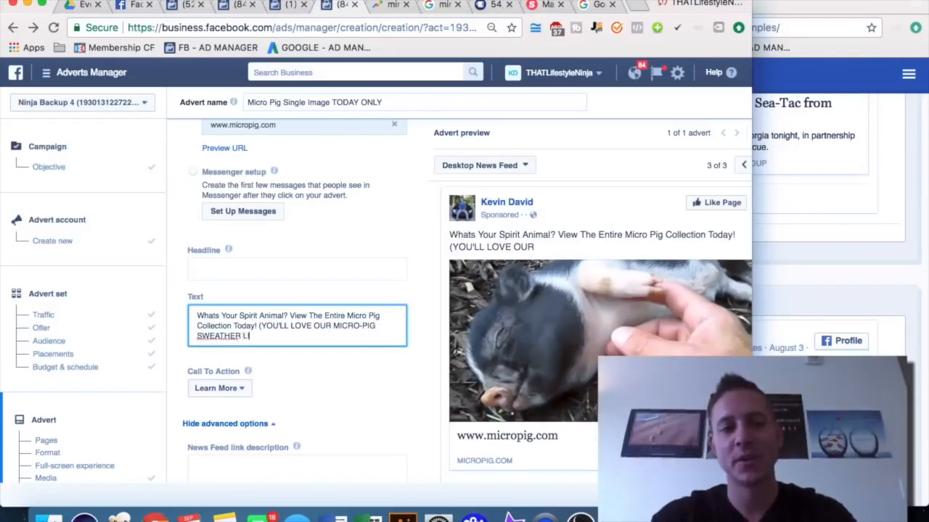
key(BackSpace)
key(BackSpace)
key(BackSpace)
text(ER 2))
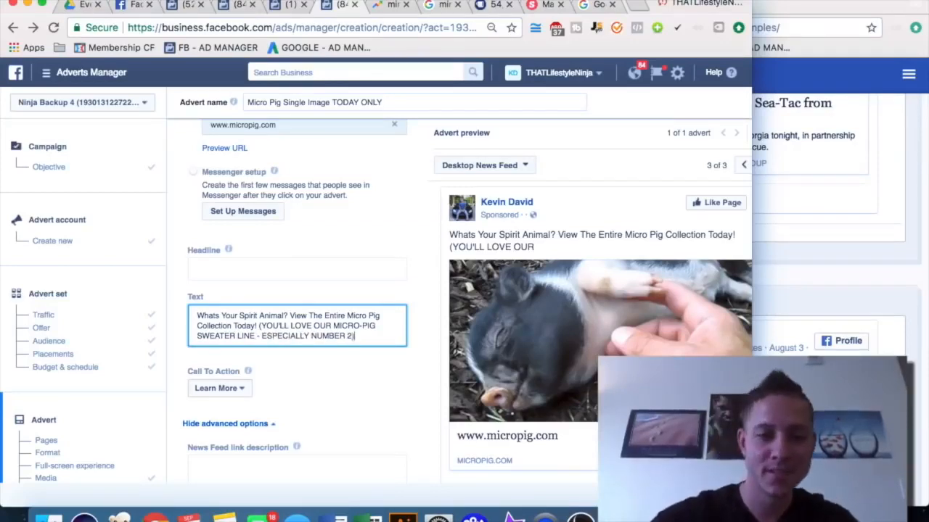
Rewrite the bracketed phrase as You'll love our Micro-Pig Sweater Collection in sentence case
drag(254, 337, 260, 326)
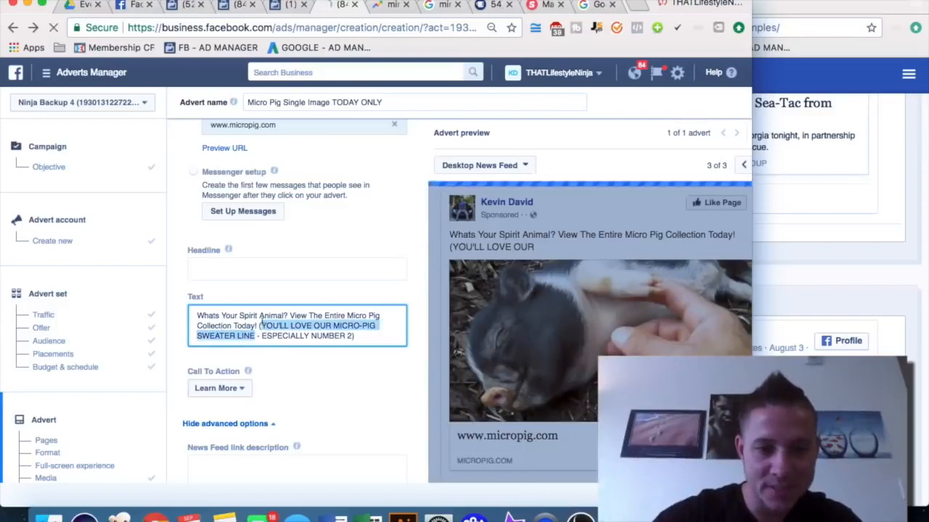
text(YOou)
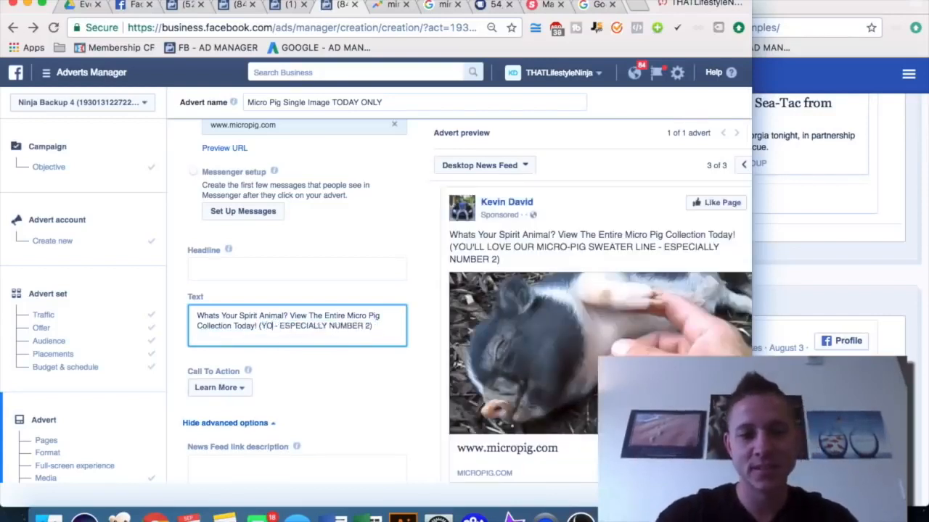
key(BackSpace)
key(BackSpace)
key(BackSpace)
text(ou'll love o)
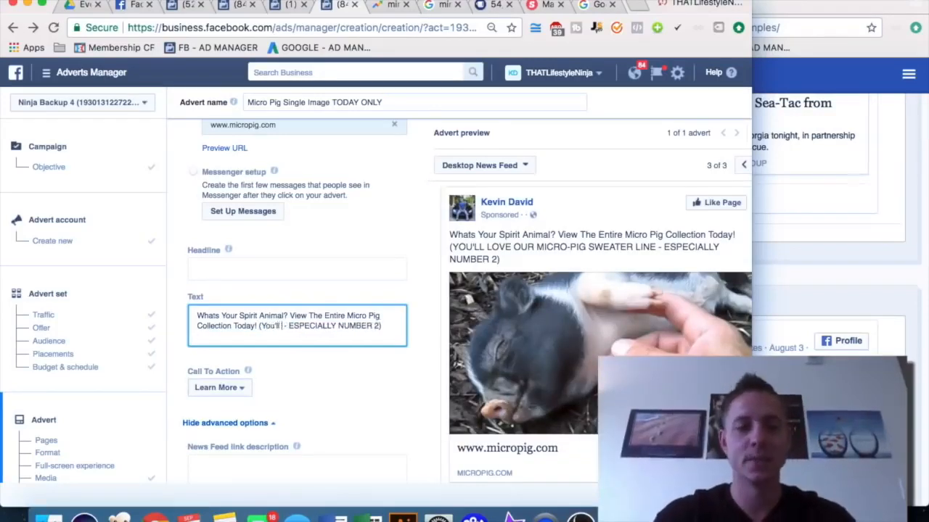
text(ur Micro )
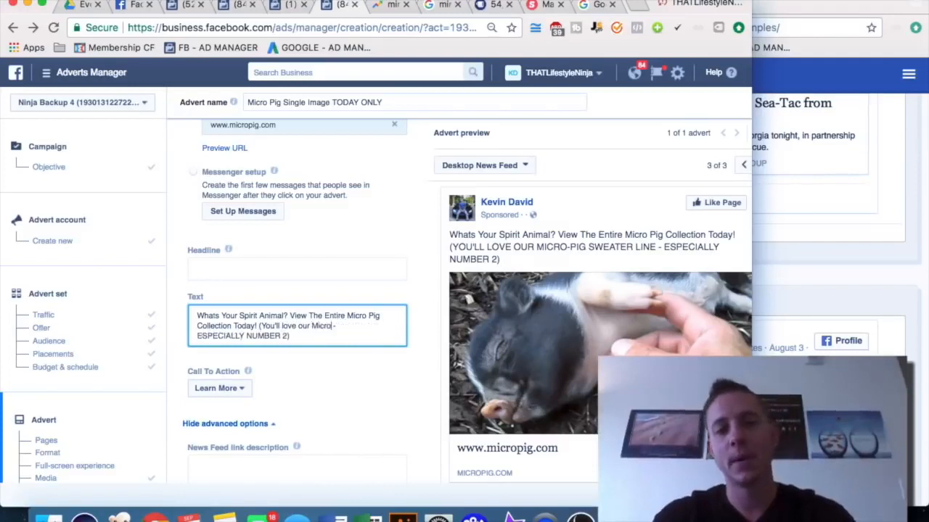
text(-Pig Sweater Collection)
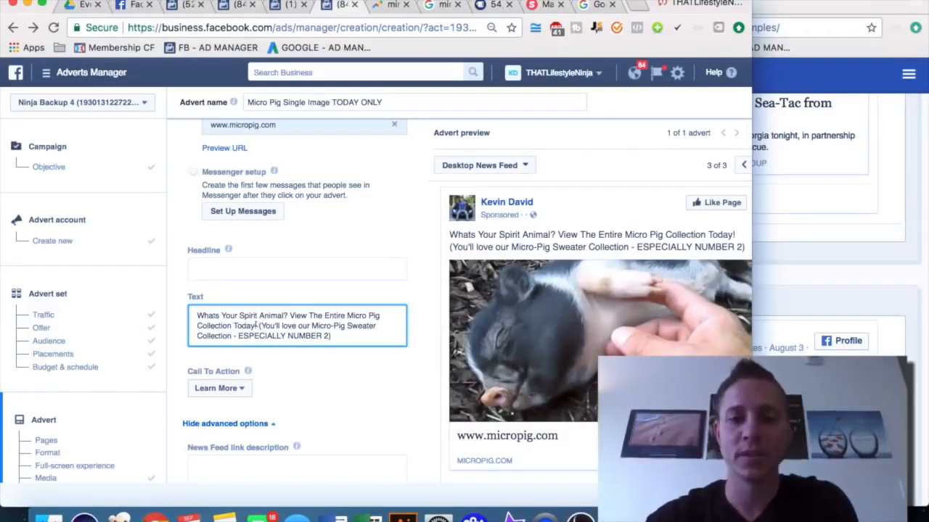
Prefix the advert text with [TODAY ONLY] and delete the bracketed sweater collection sentence
click(196, 315)
text(TODAY ONLY)
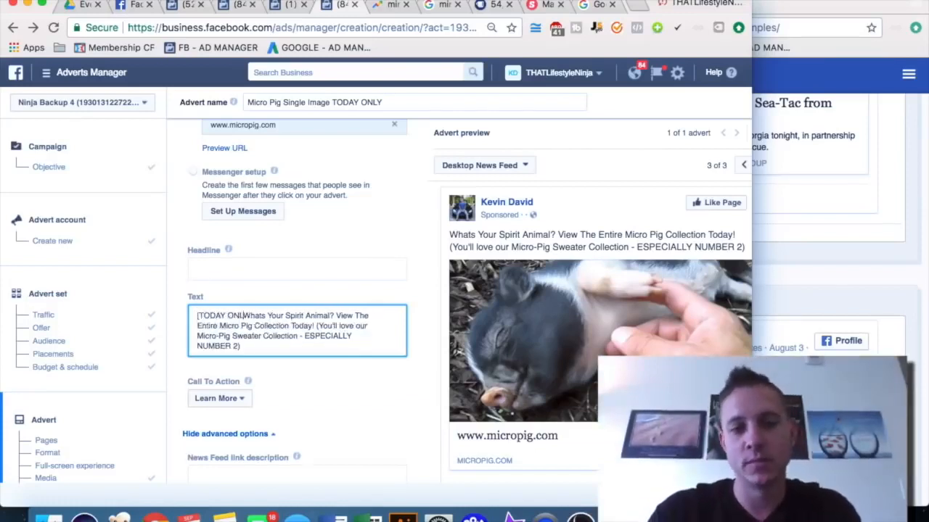
text(])
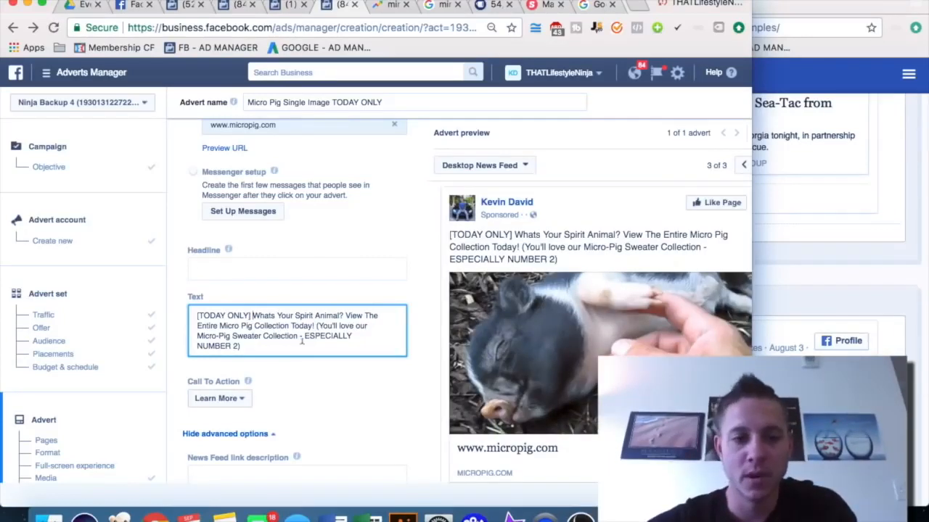
drag(307, 341, 317, 320)
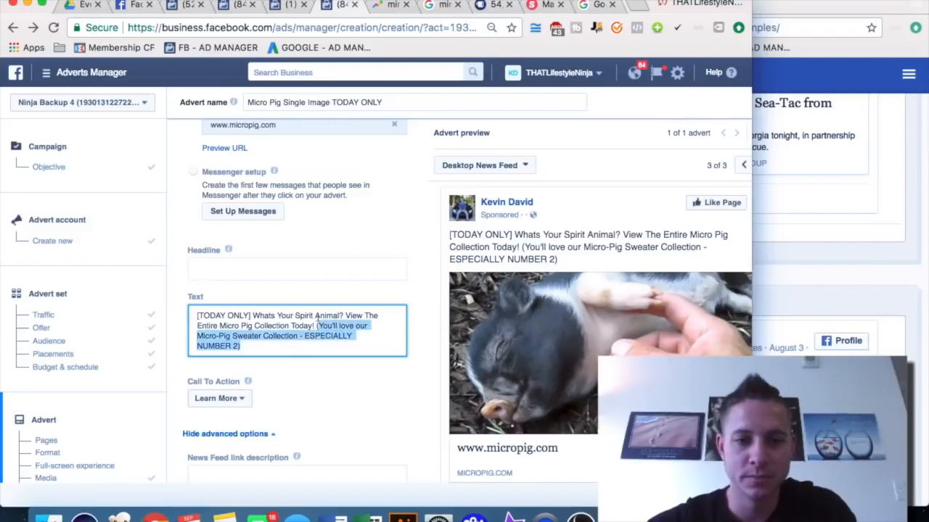
key(BackSpace)
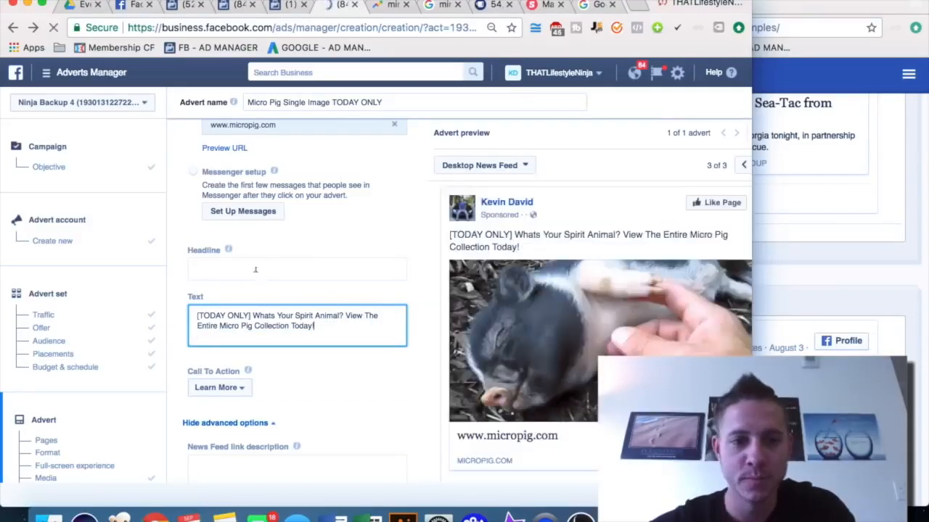
Scroll the AdEspresso examples back to the Puppies Make Me Happy ad
click(892, 280)
scroll(893, 280, down, 20)
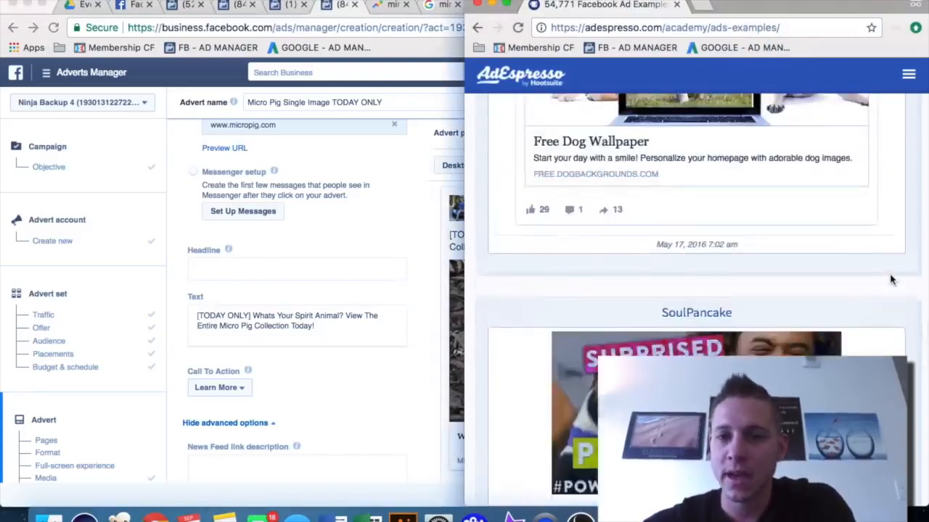
scroll(892, 280, down, 15)
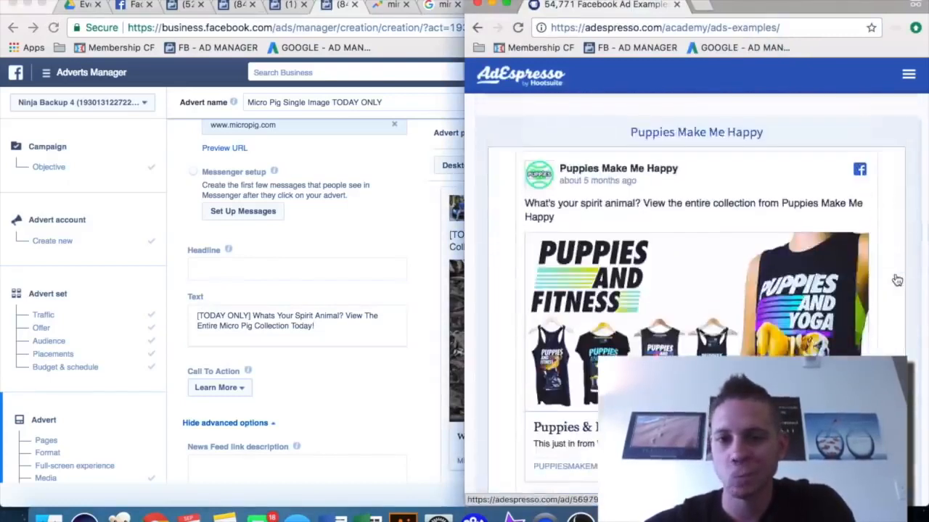
Enter the headline Women's Magazine Study: Pigs Make You Happier!
click(199, 272)
click(212, 269)
text(Women's Maga)
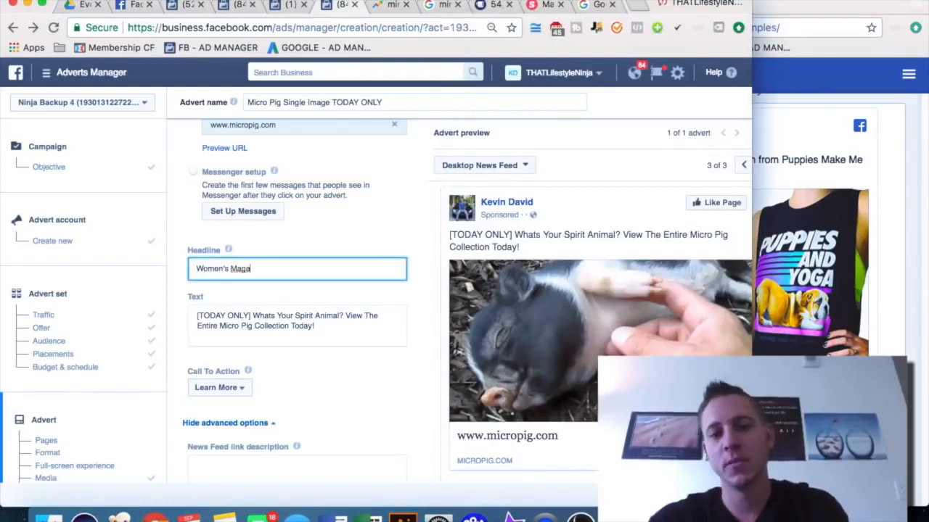
text(zine STudy)
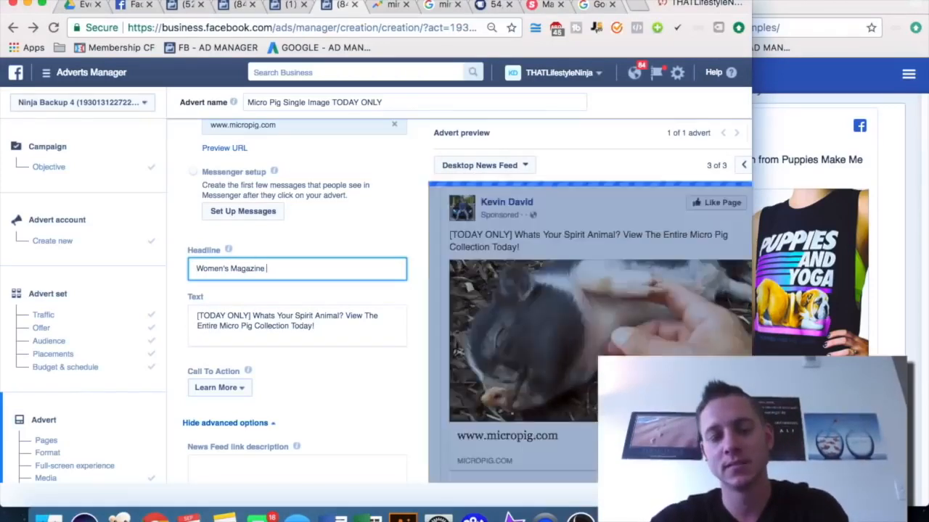
key(BackSpace)
key(BackSpace)
key(BackSpace)
key(BackSpace)
text(tudy: Pigs Make You Happier!)
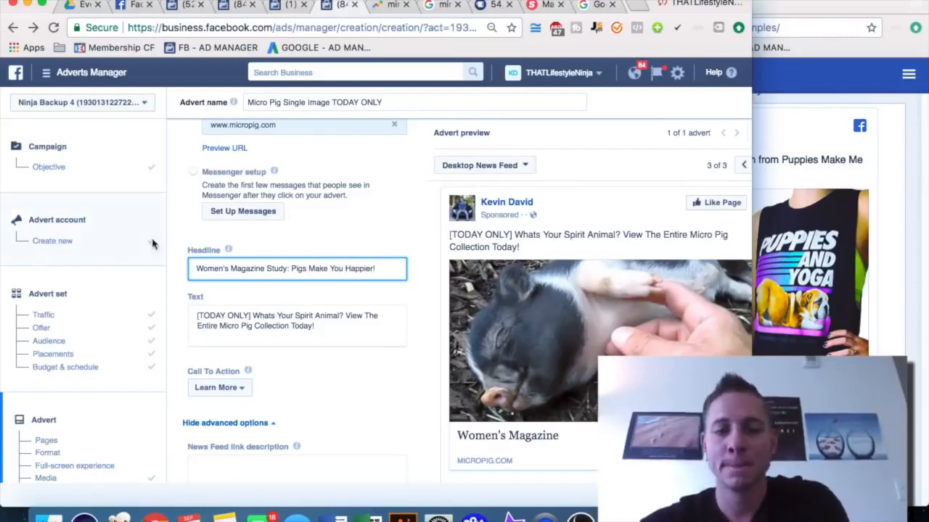
scroll(352, 351, down, 1)
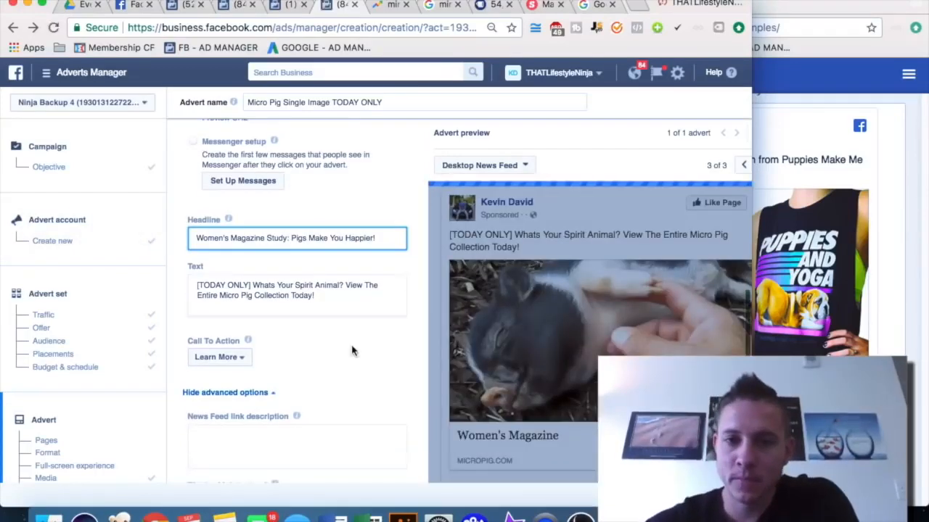
Review the completed advert form and its preview down through the advanced tracking options
drag(653, 4, 684, 1)
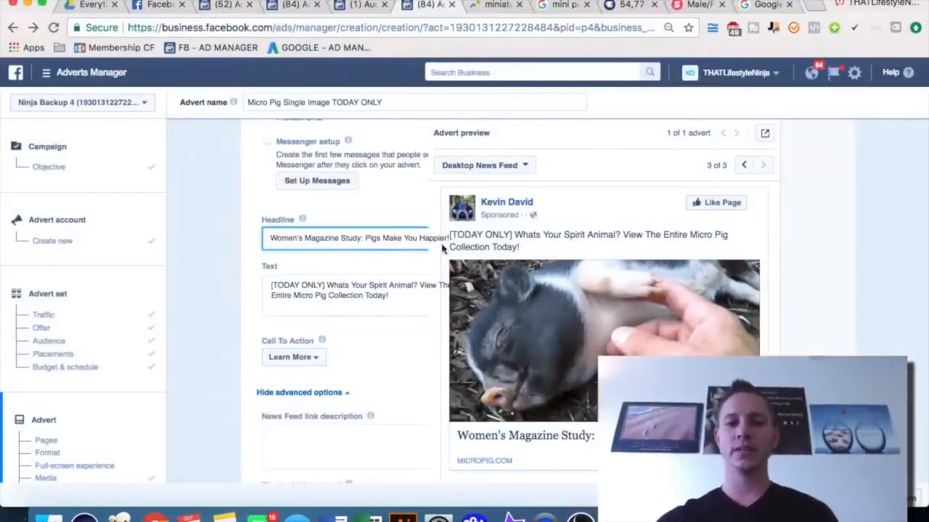
click(849, 298)
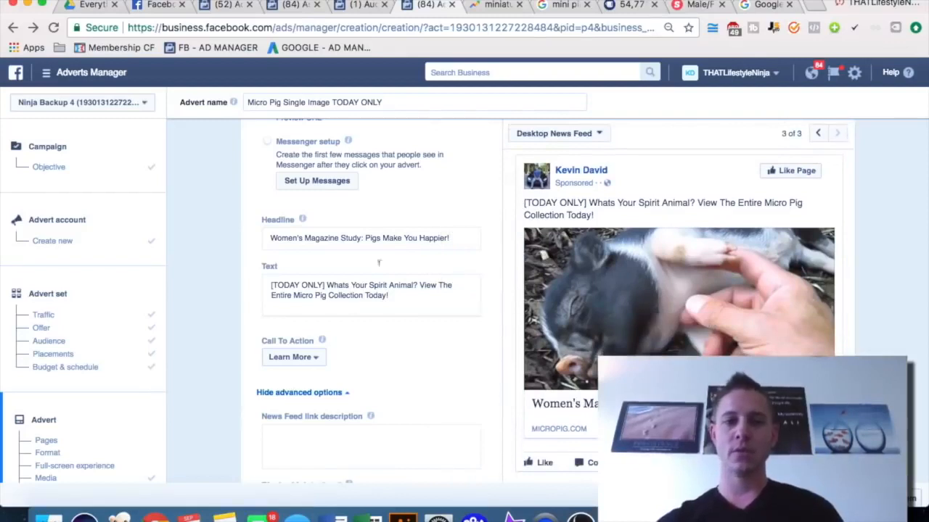
scroll(378, 263, up, 5)
scroll(430, 273, down, 4)
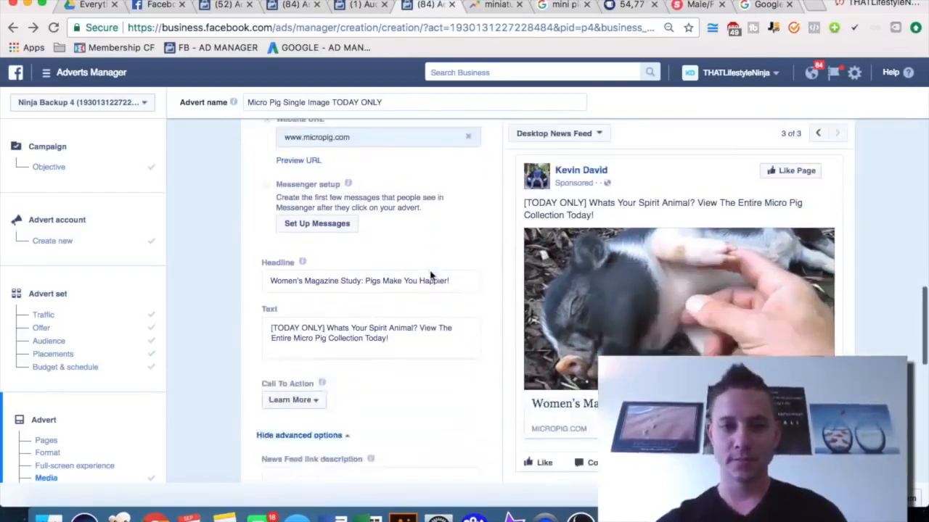
scroll(394, 249, down, 3)
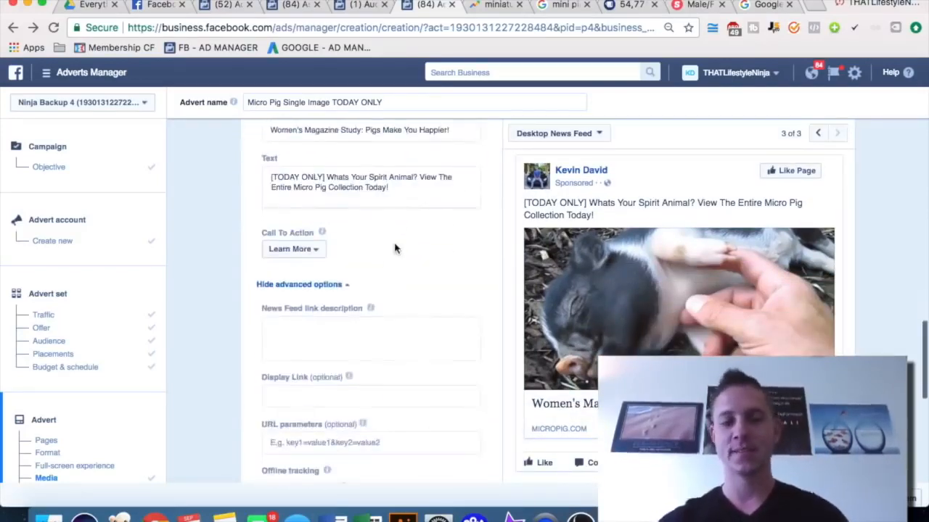
scroll(396, 246, down, 5)
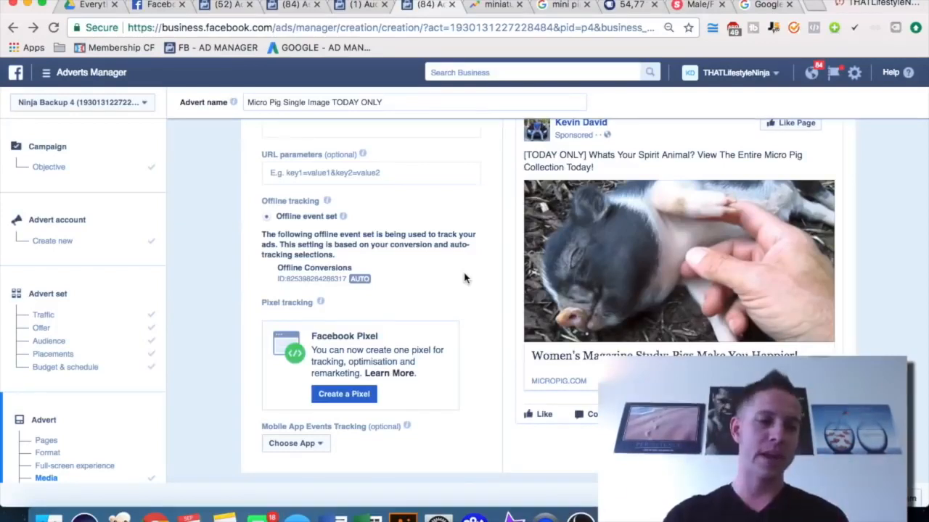
scroll(464, 278, down, 1)
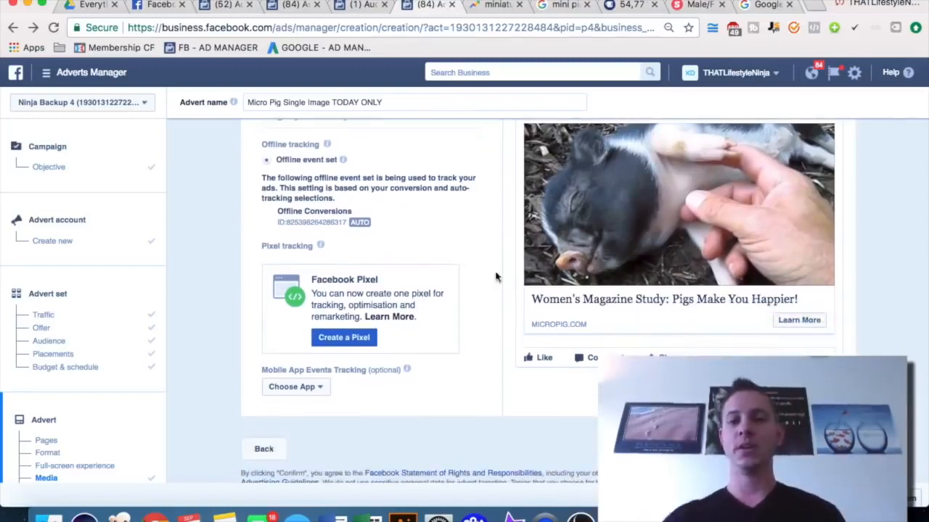
scroll(465, 278, down, 1)
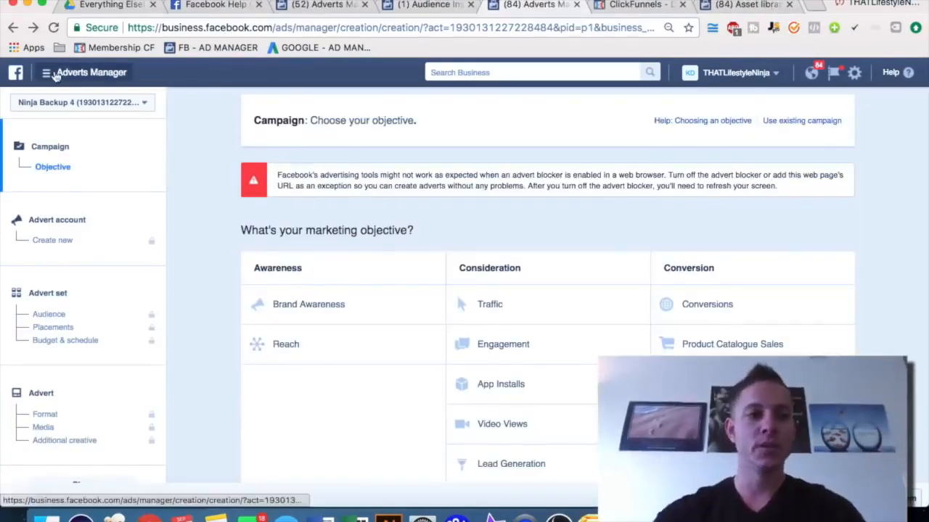
Open Pixels from the all-tools menu and start creating a new Facebook pixel
click(55, 73)
click(106, 327)
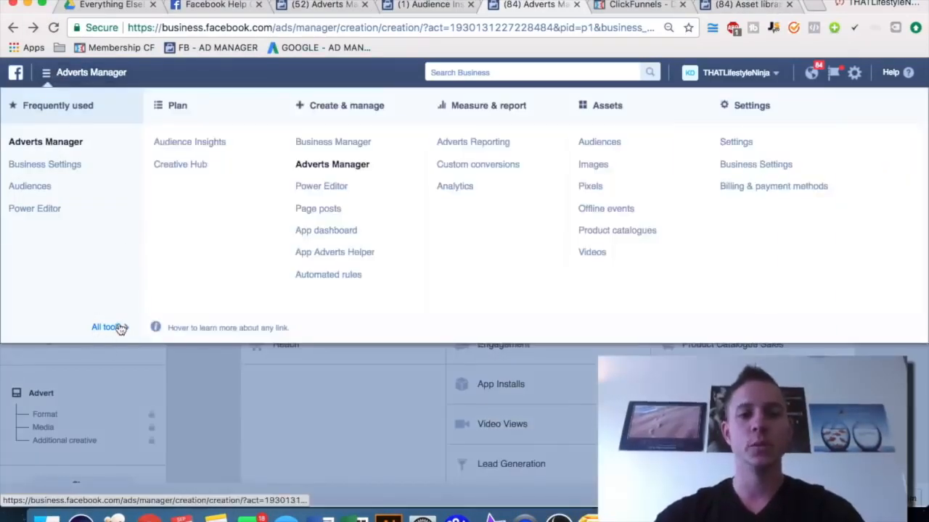
click(594, 189)
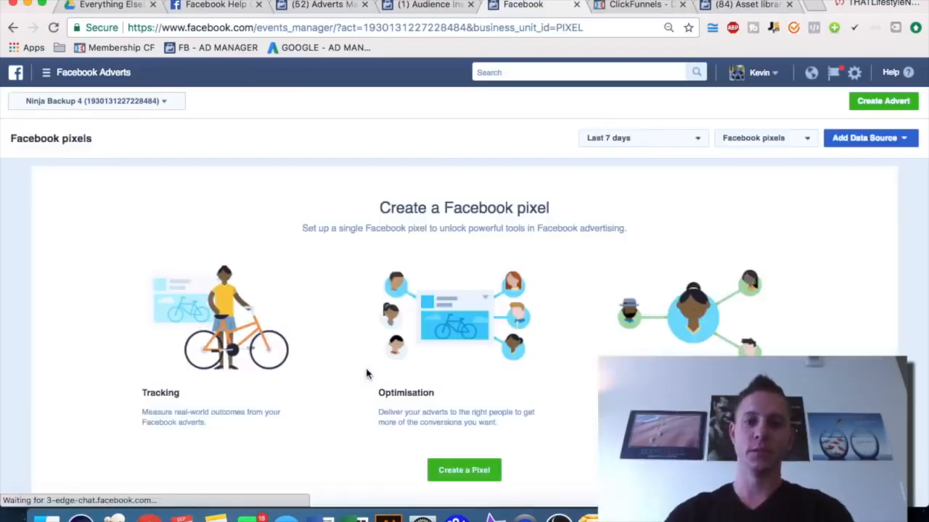
click(454, 472)
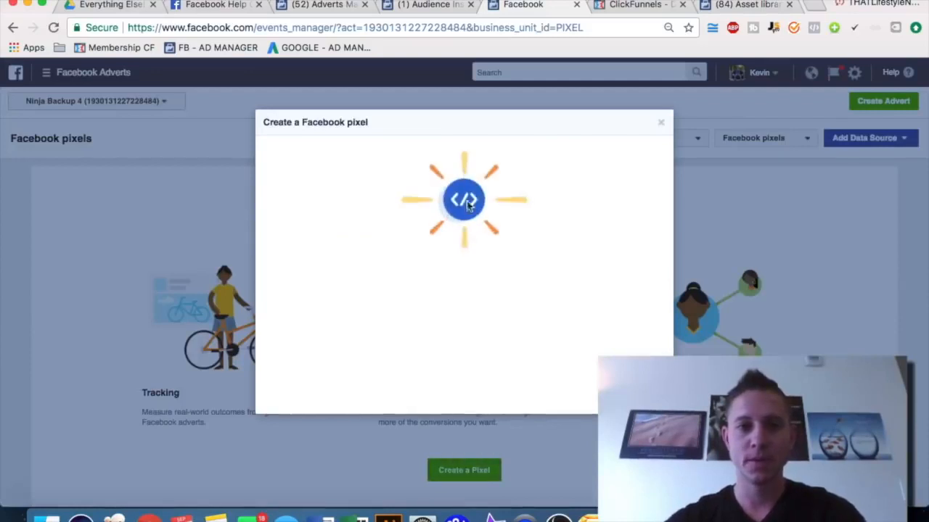
Name the pixel KD Pixel and continue to the installation options
triple_click(430, 331)
text(MicroP)
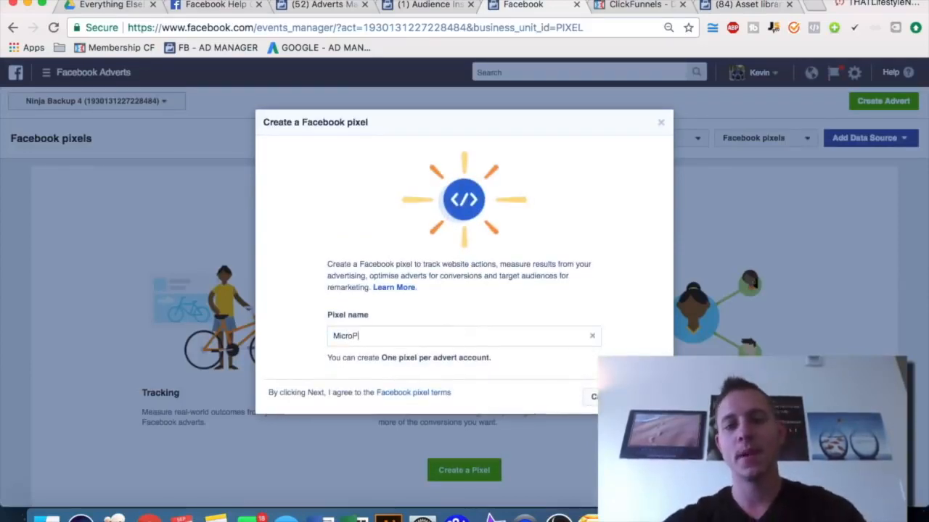
text(igPixel)
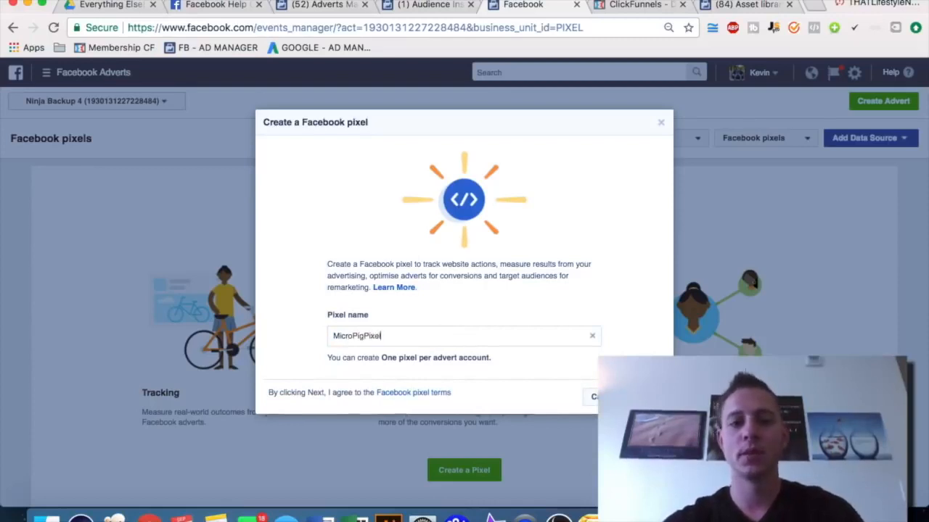
key(super+a)
text(K)
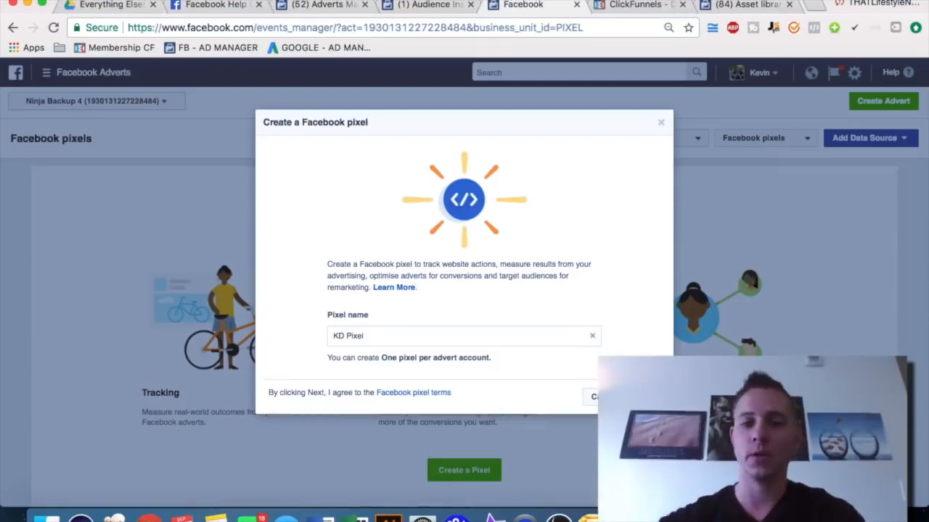
click(646, 397)
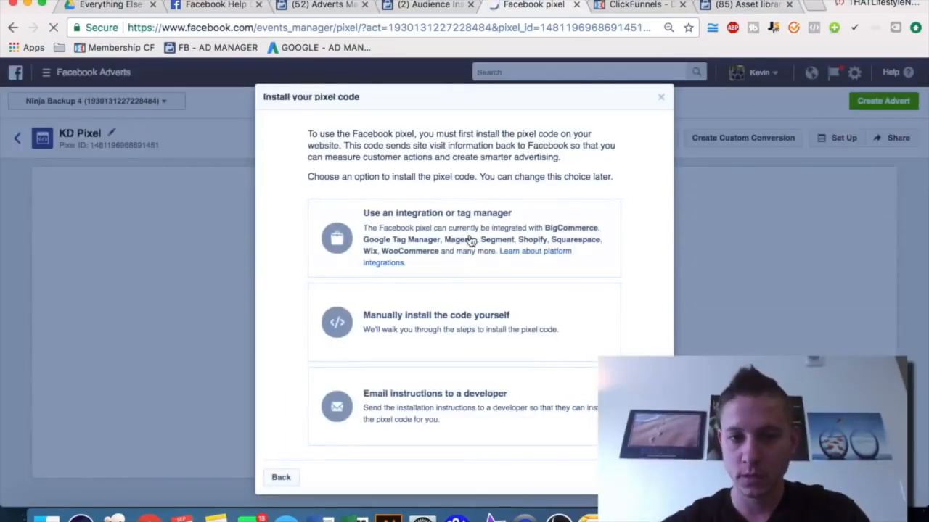
Choose to install the pixel code manually and copy the entire pixel code
click(473, 307)
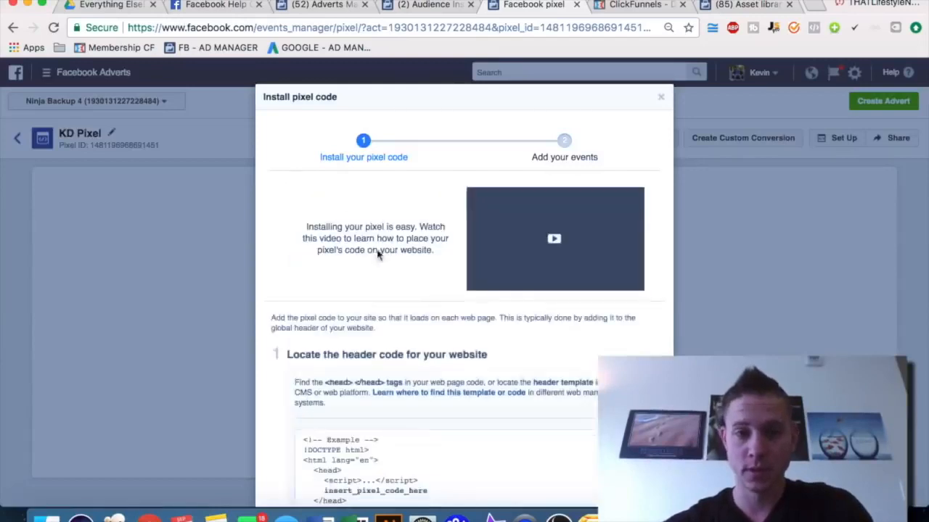
scroll(406, 218, down, 1)
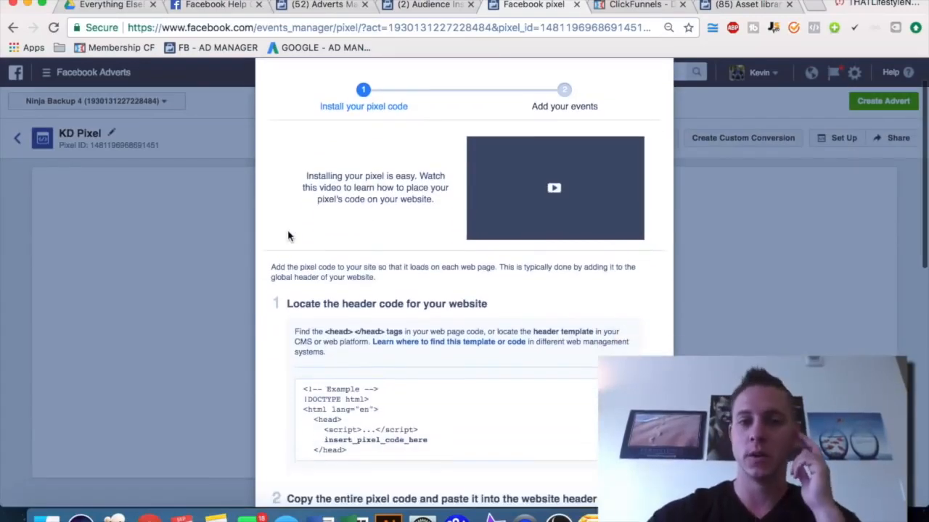
scroll(305, 196, down, 4)
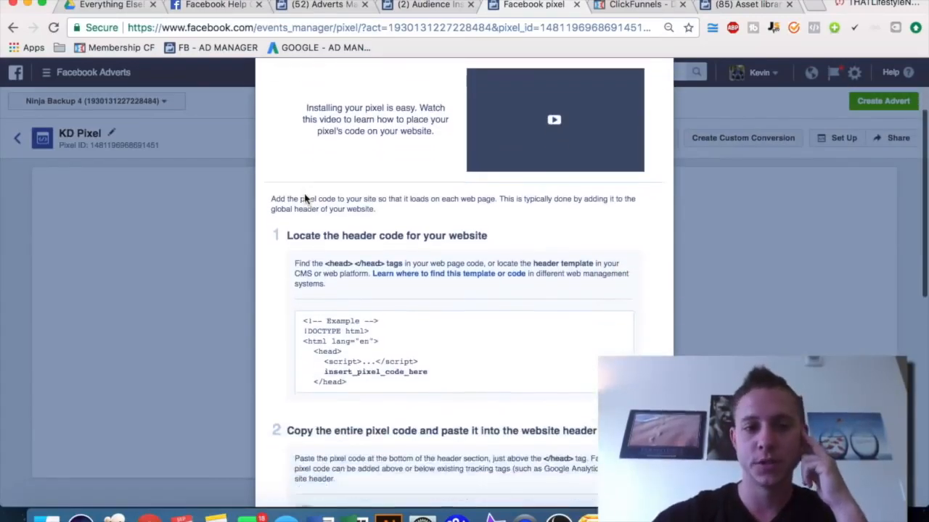
scroll(304, 192, down, 6)
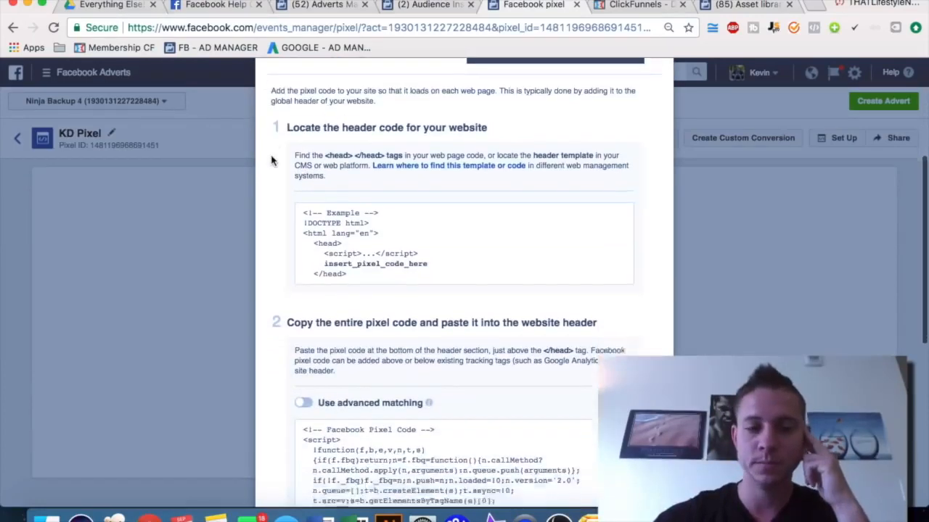
scroll(273, 159, down, 2)
mouse_move(381, 290)
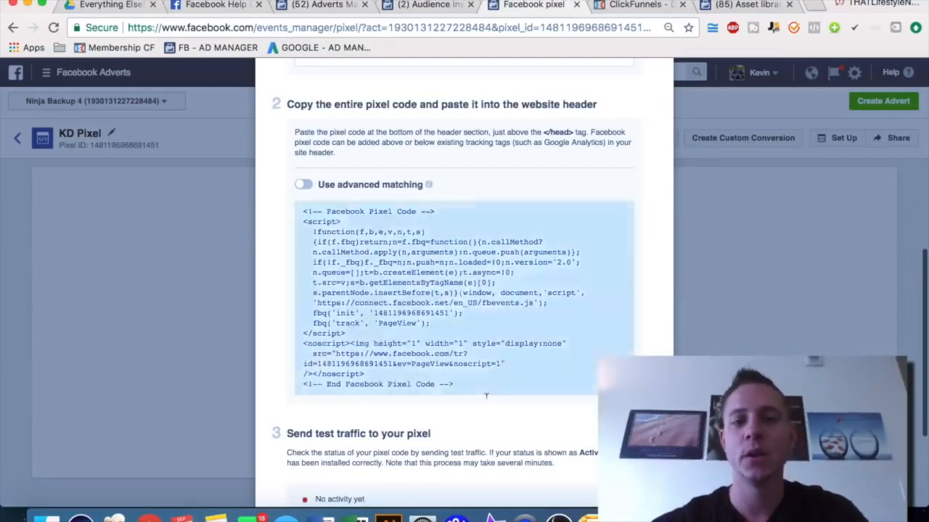
click(418, 261)
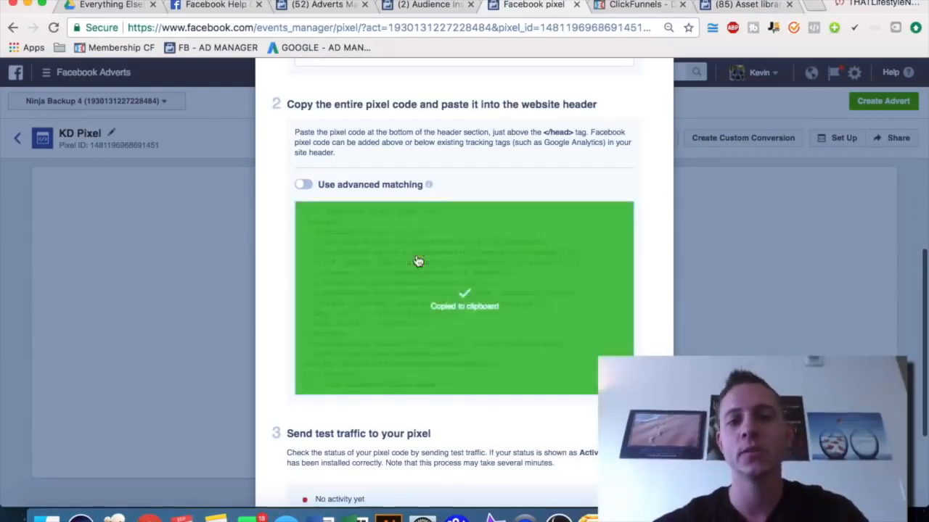
Switch to ClickFunnels and open the Amazon FBA Ninja Full Course funnel's settings to view its head tracking code
click(627, 7)
mouse_move(497, 77)
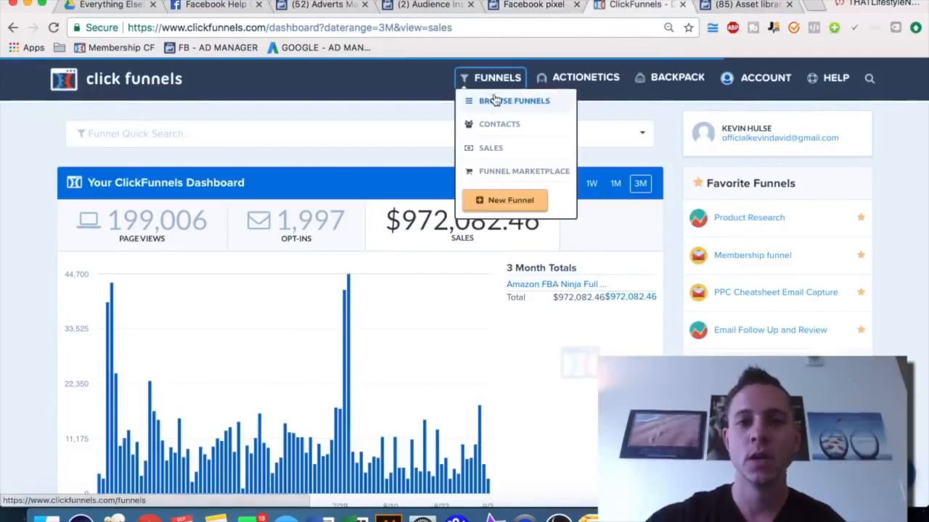
click(493, 99)
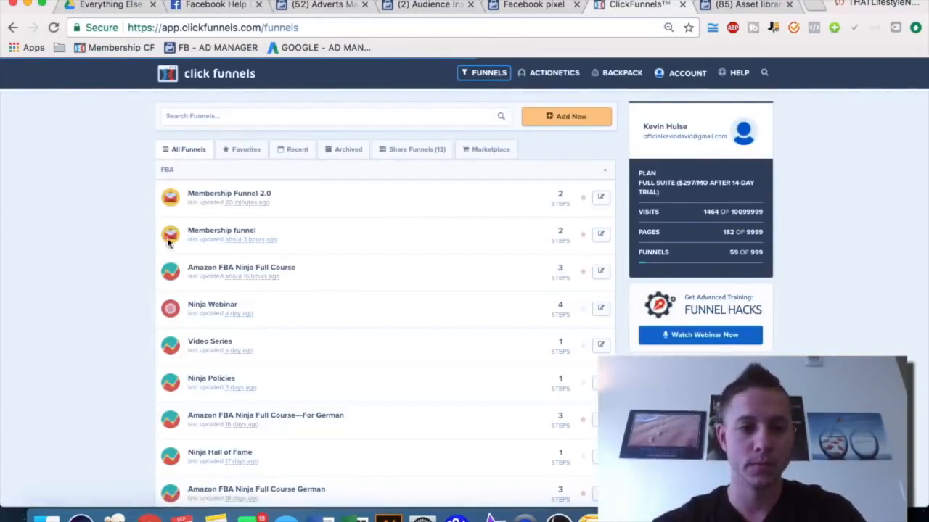
click(283, 272)
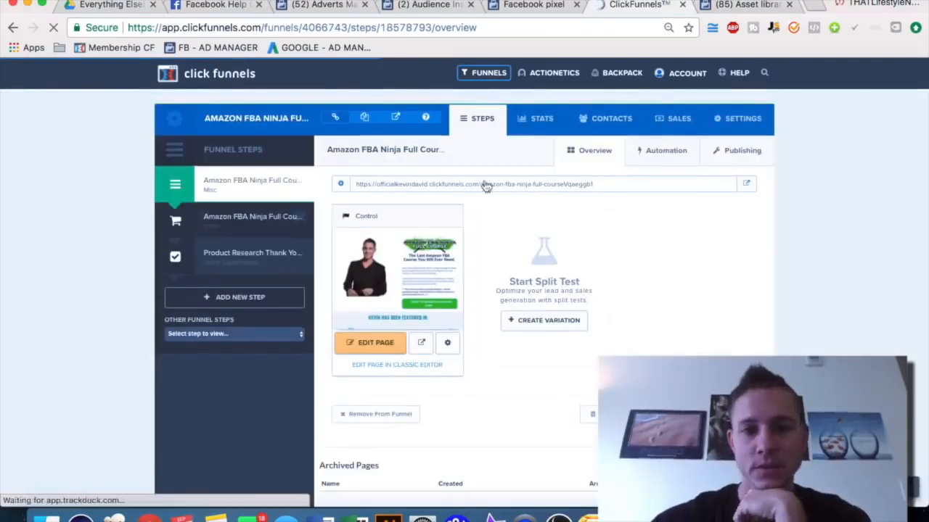
click(746, 119)
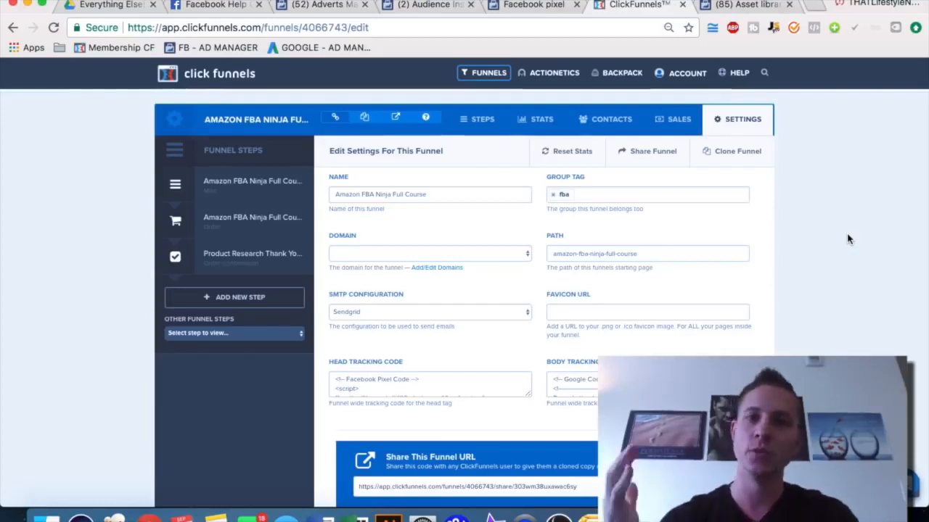
scroll(848, 240, down, 1)
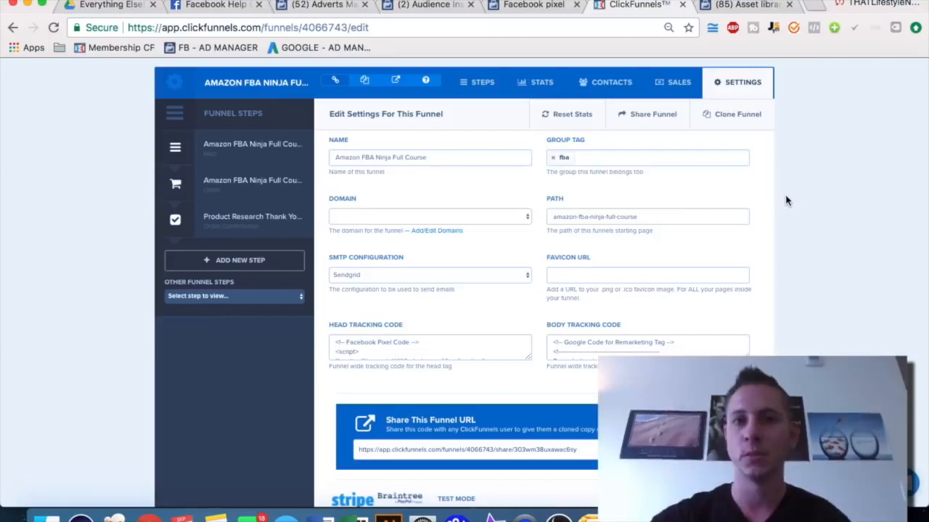
scroll(785, 201, down, 1)
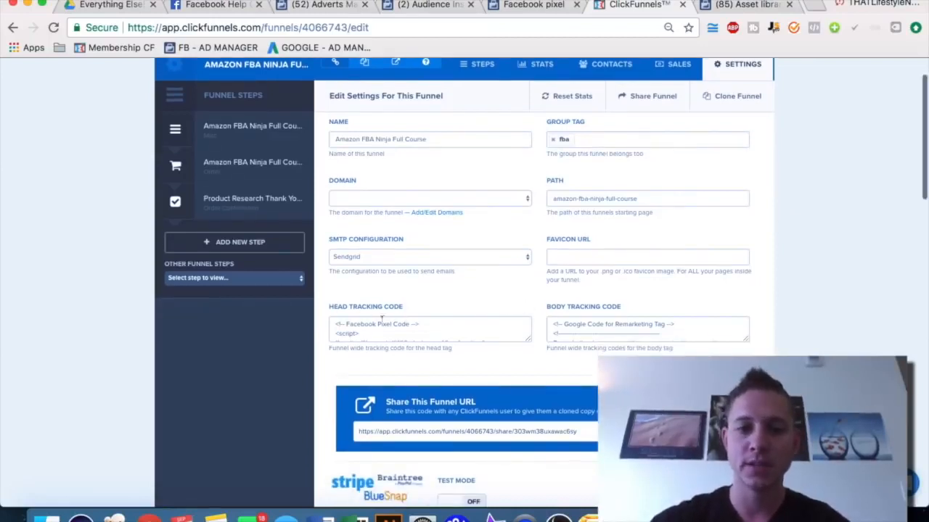
scroll(346, 326, down, 3)
scroll(346, 325, up, 3)
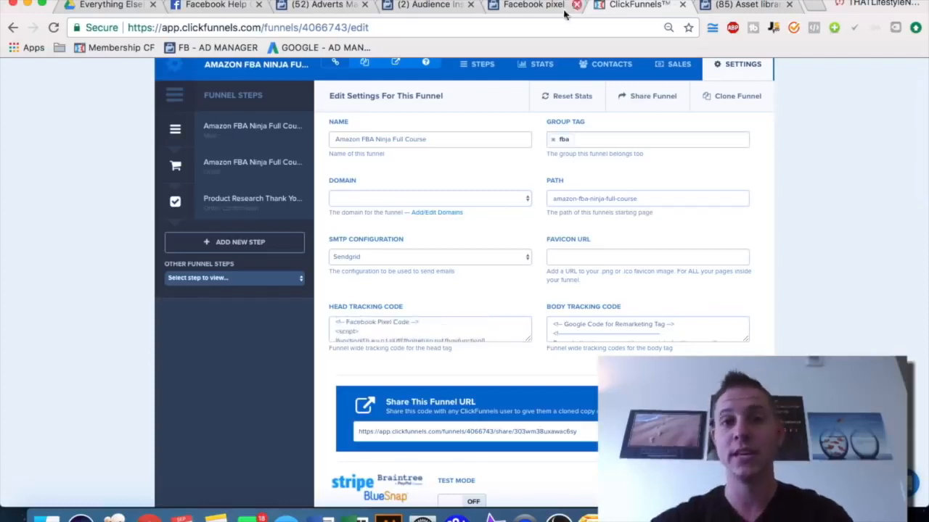
Copy the pixel code again and switch between the pixel setup and funnel settings tabs
click(537, 13)
click(450, 291)
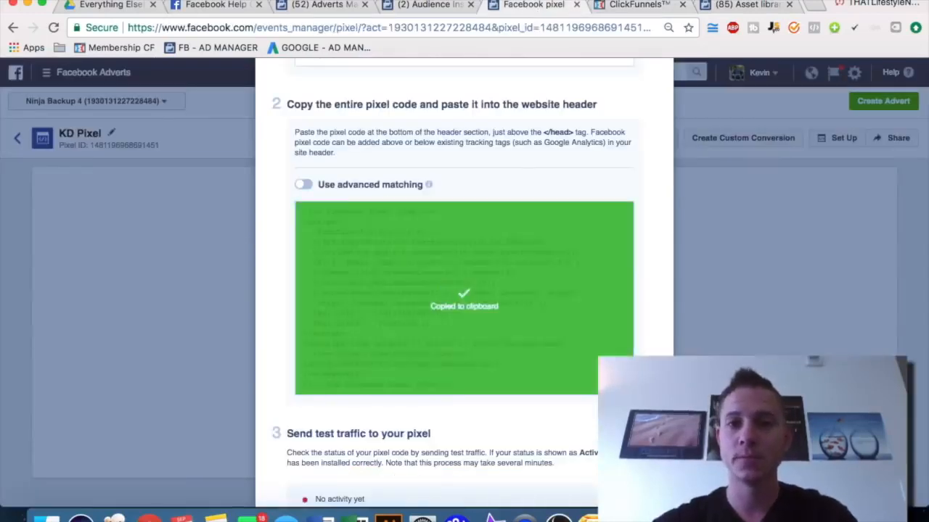
click(637, 16)
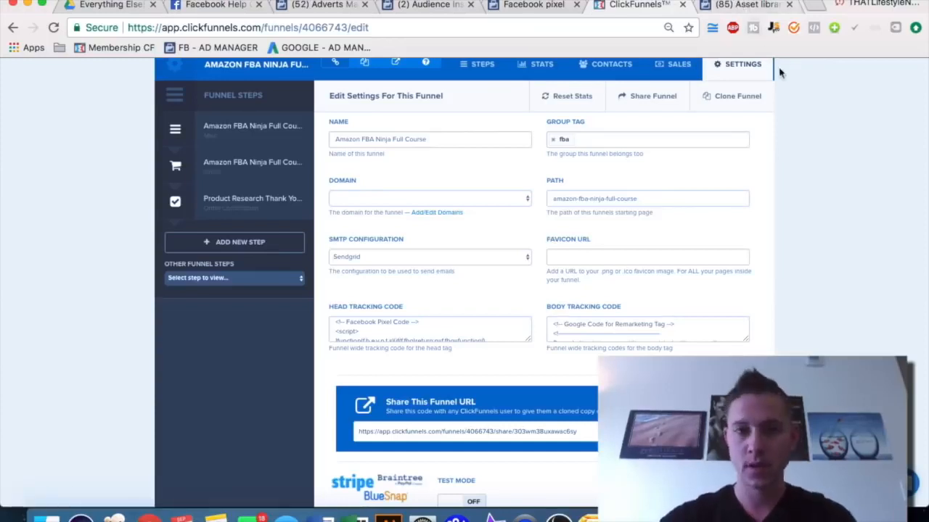
click(534, 5)
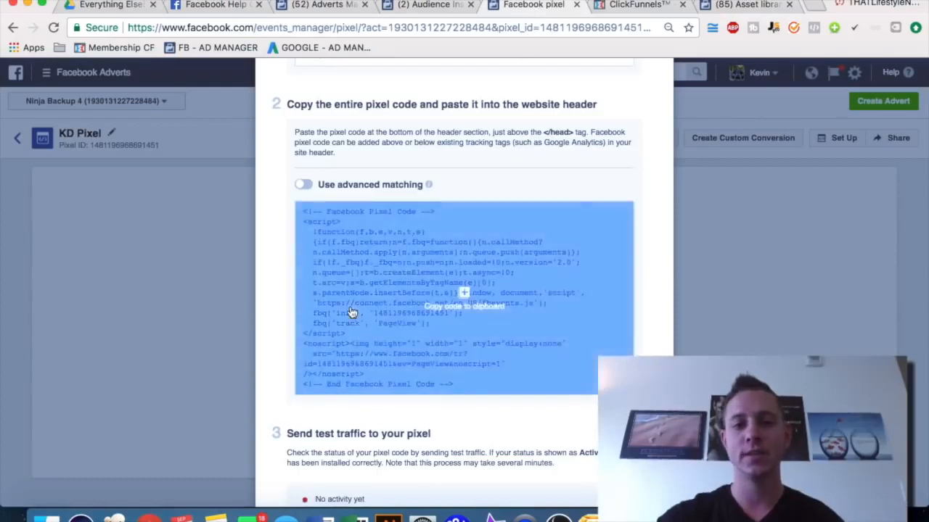
Continue to the event setup and enable the Purchase and Complete Registration events for the pixel
scroll(352, 312, down, 3)
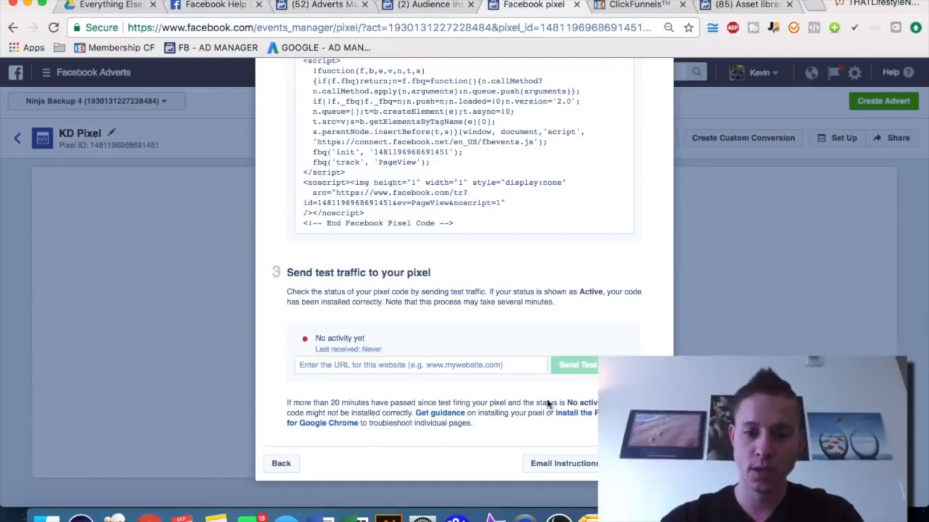
click(639, 464)
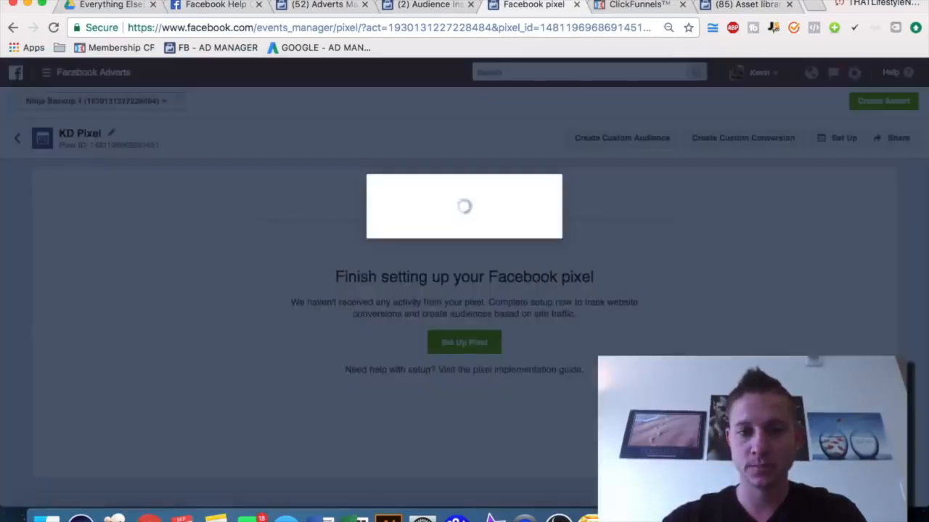
scroll(427, 247, down, 3)
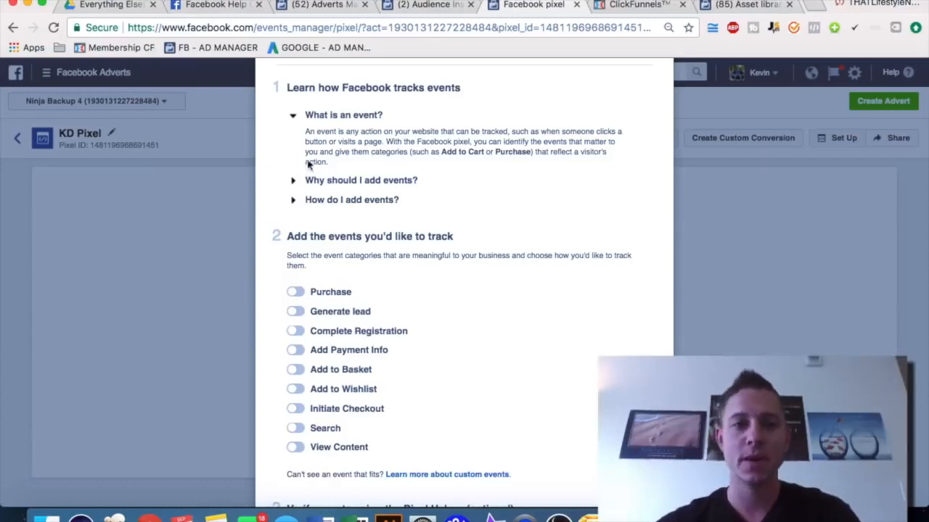
click(293, 292)
scroll(364, 227, down, 5)
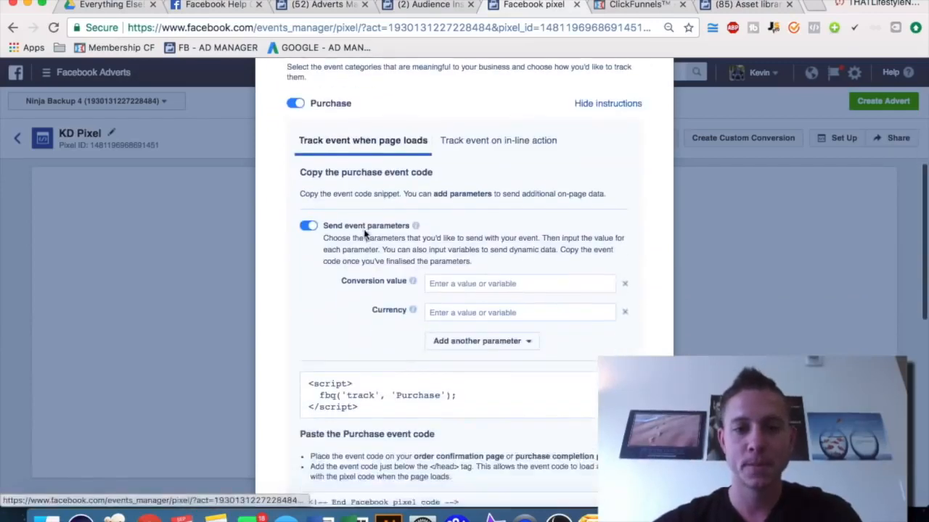
scroll(274, 283, down, 2)
scroll(275, 283, down, 5)
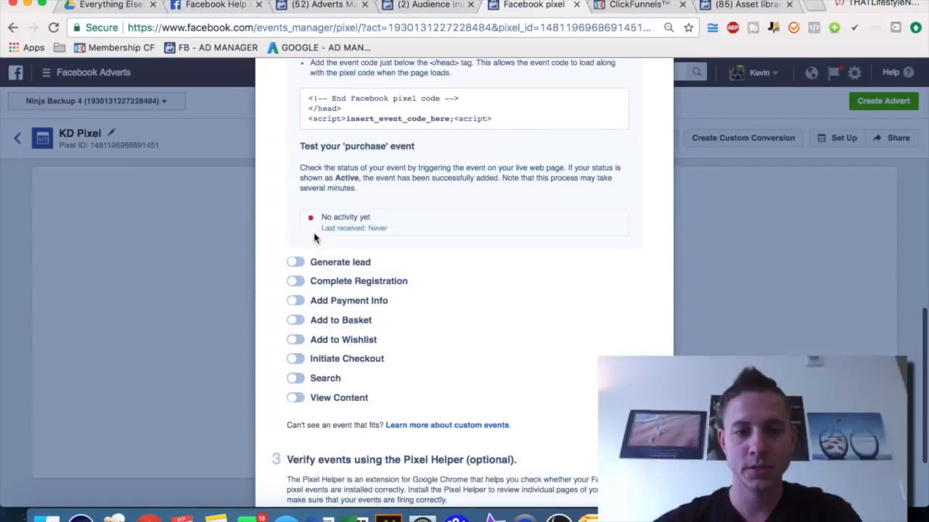
click(295, 282)
scroll(296, 320, down, 5)
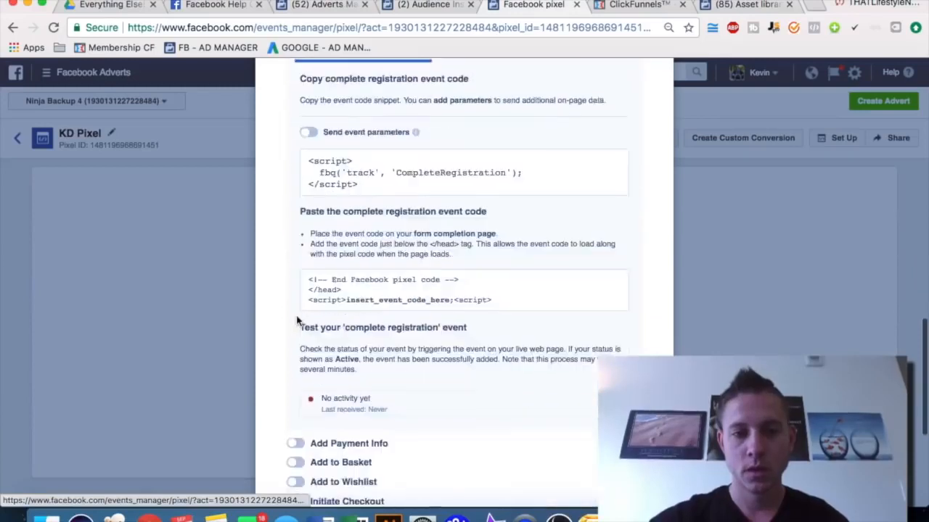
Copy the Purchase event code snippet
scroll(296, 320, up, 10)
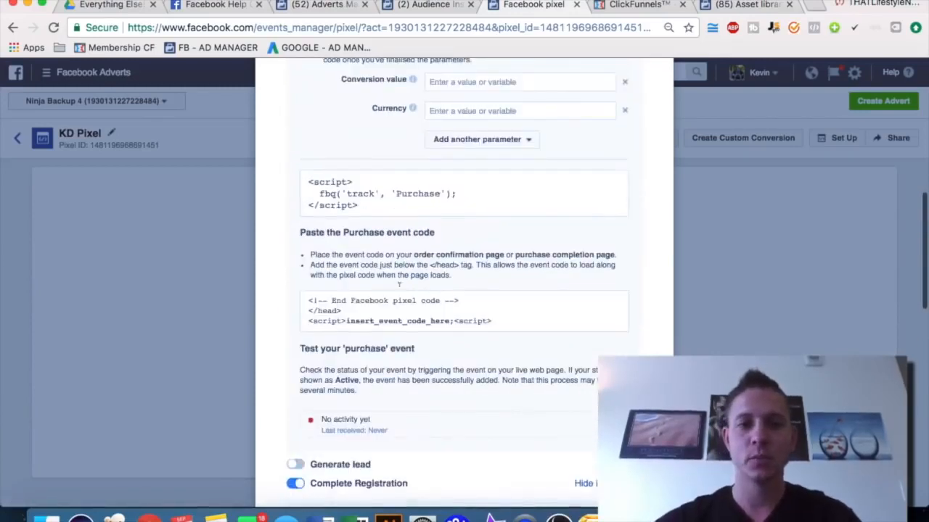
scroll(420, 181, up, 2)
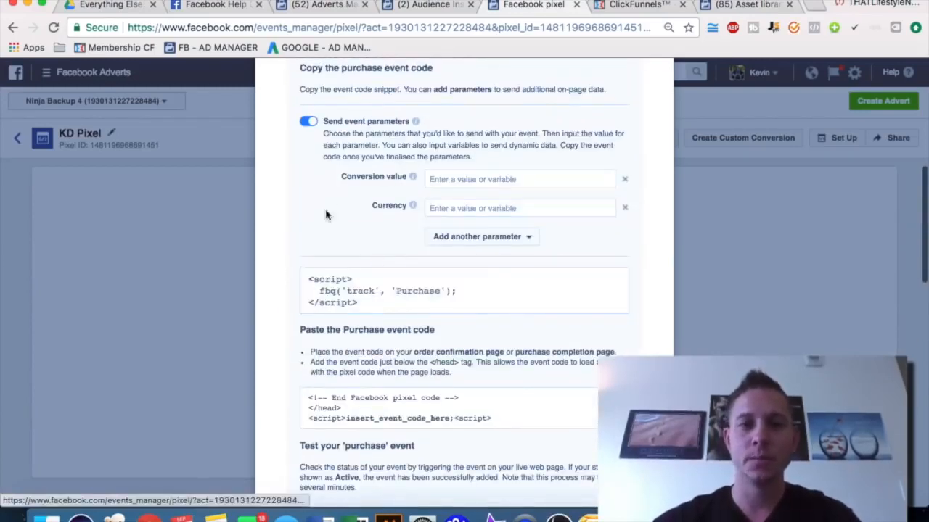
scroll(325, 215, up, 1)
click(377, 348)
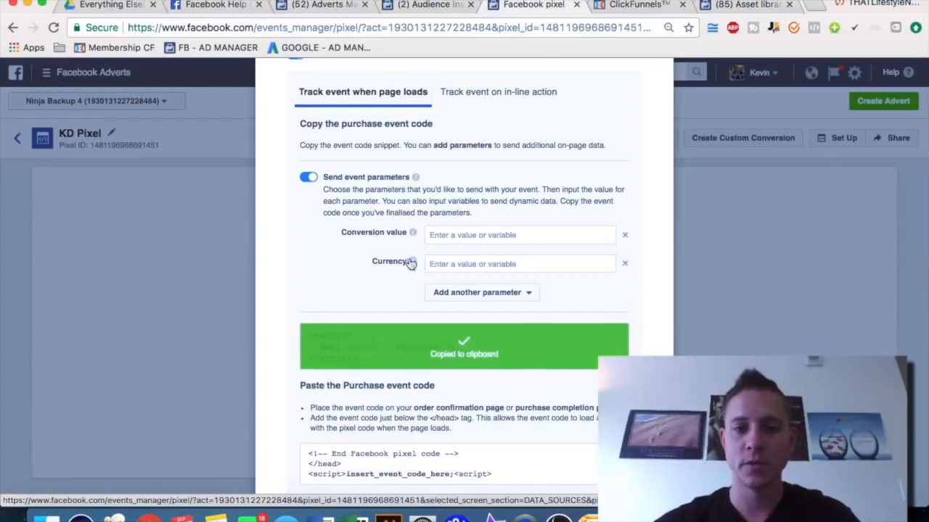
Open the Product Research Thank You step's page in the ClickFunnels editor and open its page settings
click(633, 5)
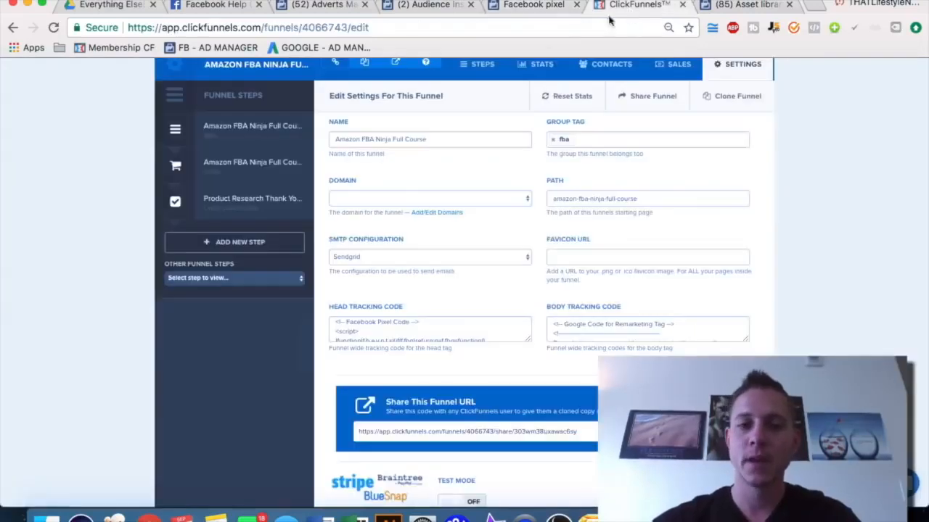
click(246, 201)
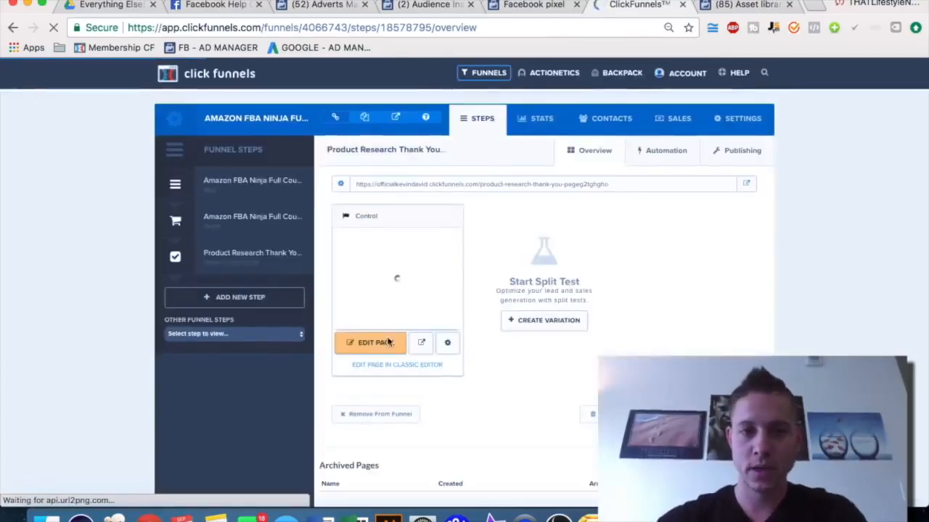
click(375, 347)
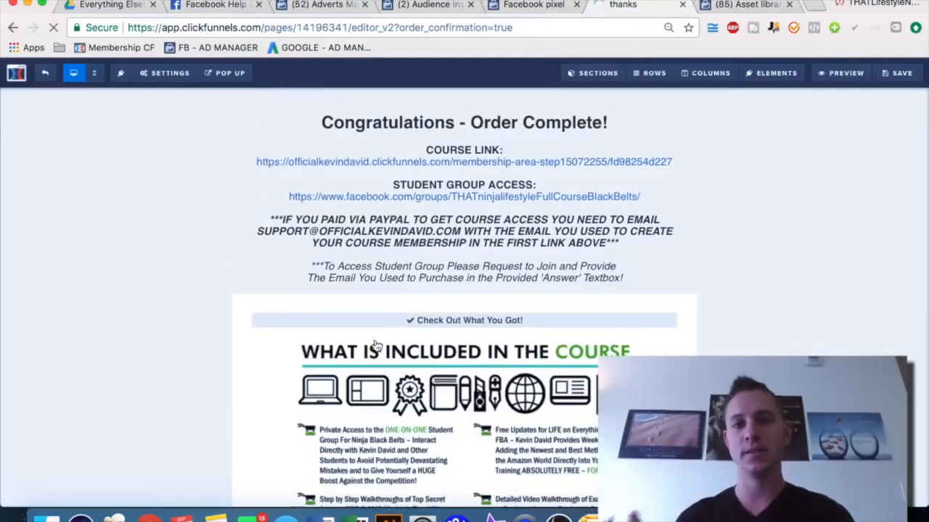
click(159, 76)
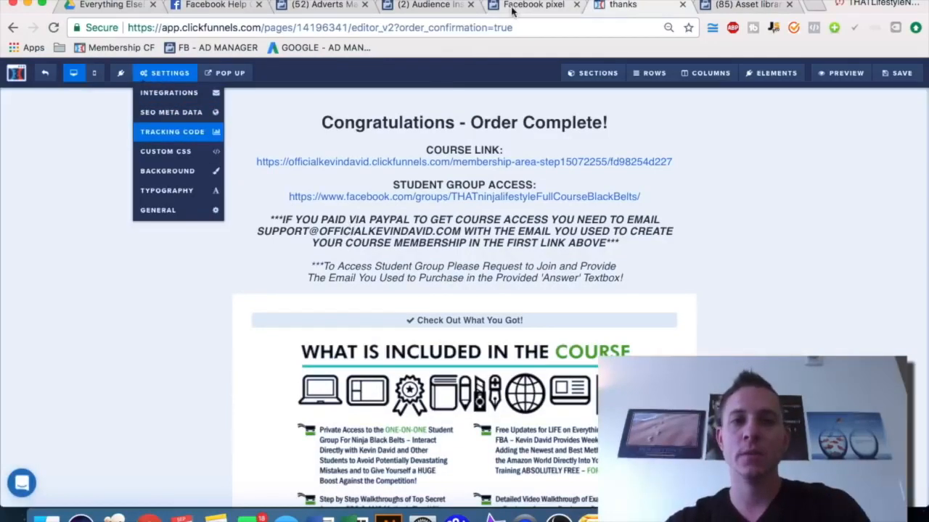
Copy the Purchase event code again and return to the thank-you page editor
click(534, 5)
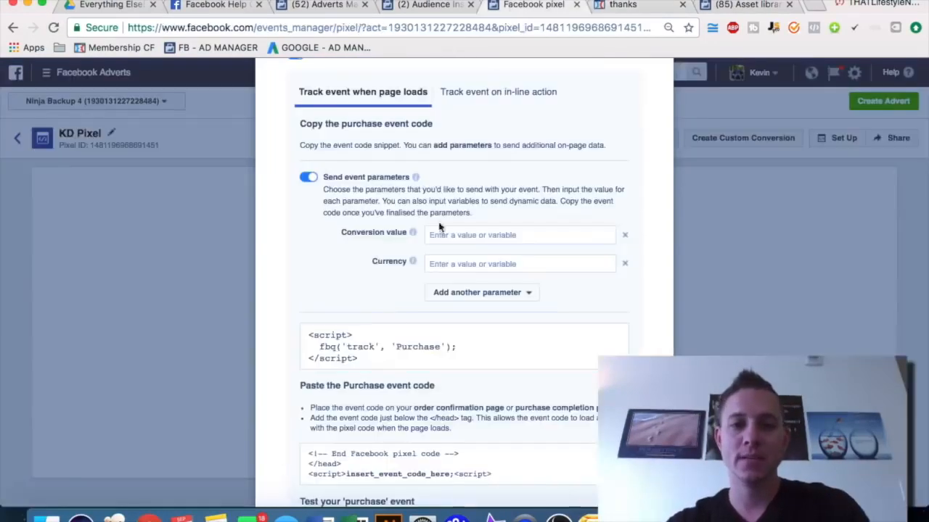
click(403, 351)
click(622, 5)
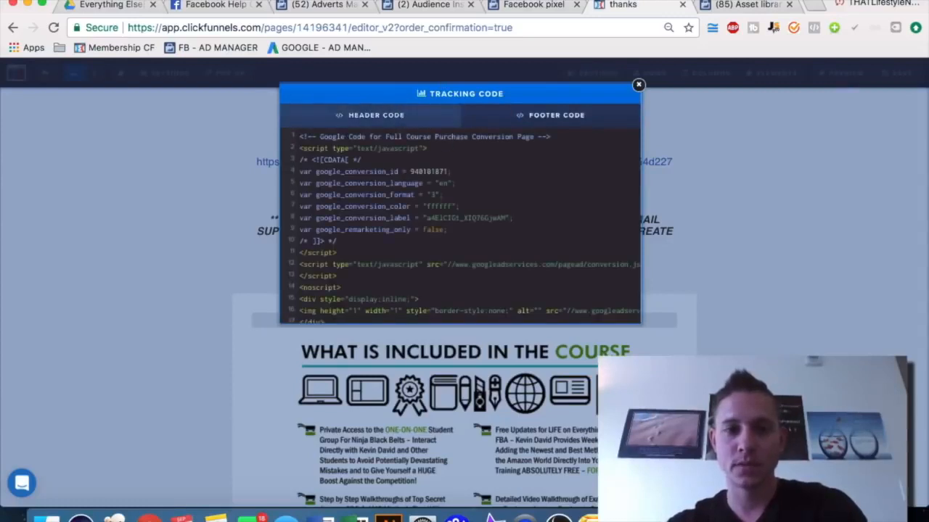
Try pasting the event code into the page's header tracking code, then clear the header code and close the dialog
click(380, 115)
key(super+v)
key(super+a)
key(BackSpace)
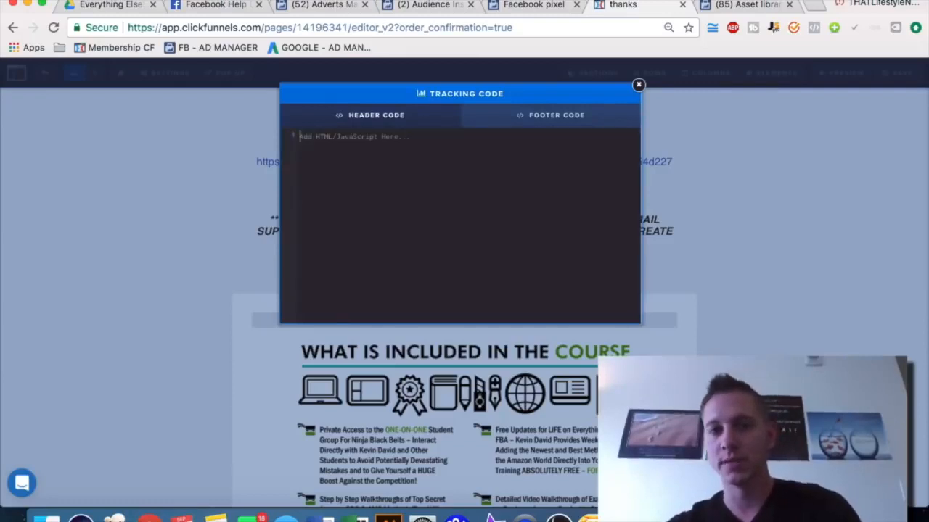
click(638, 85)
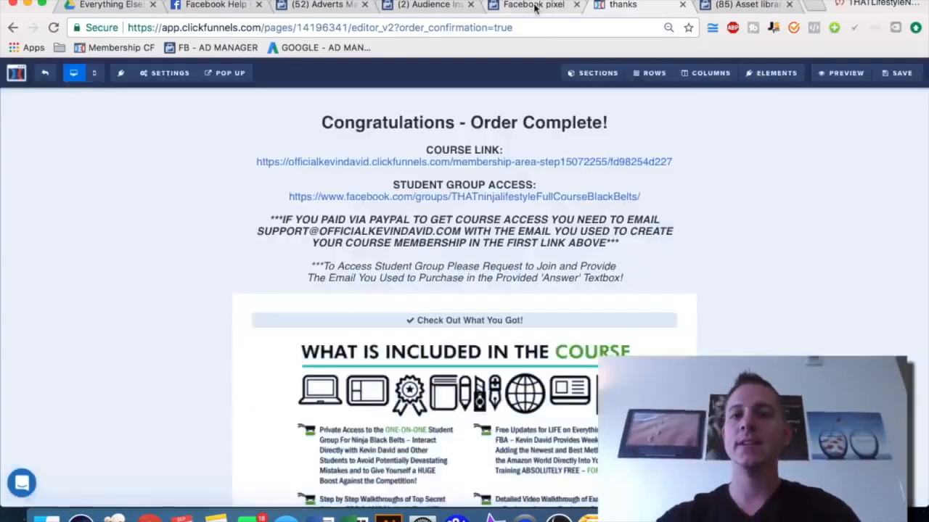
Review the event code placement instructions and finish the pixel event setup
click(533, 6)
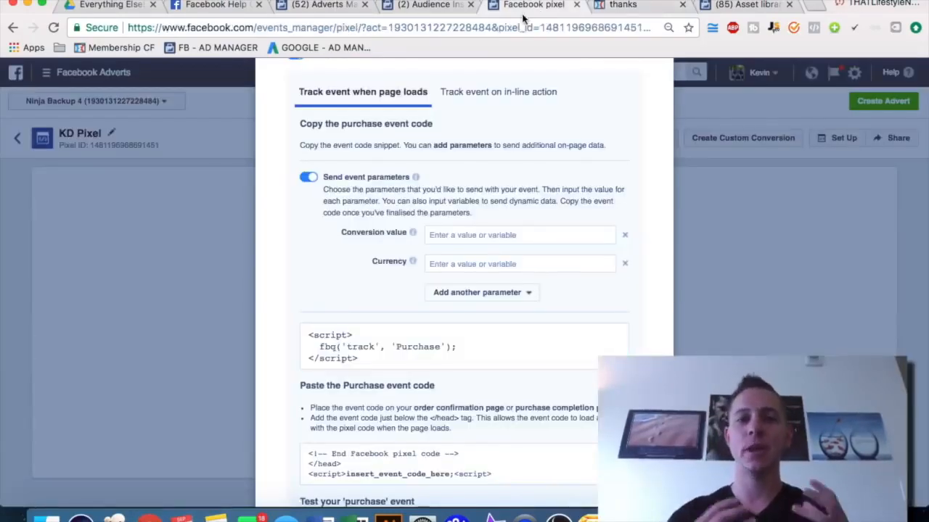
click(359, 334)
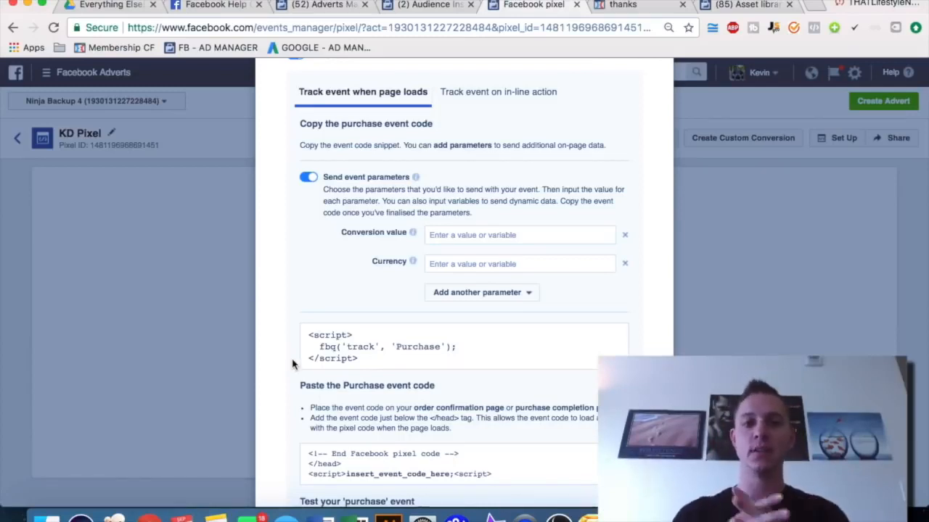
scroll(285, 294, down, 5)
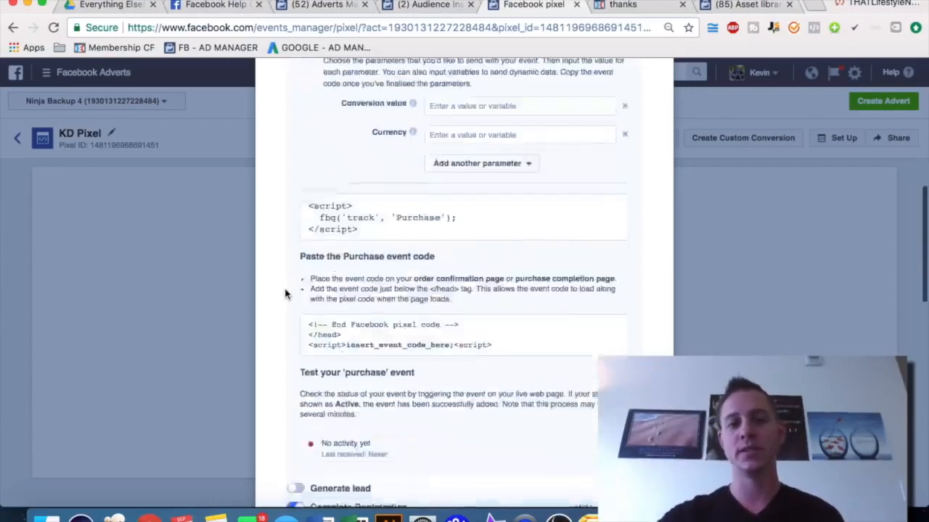
scroll(285, 294, down, 3)
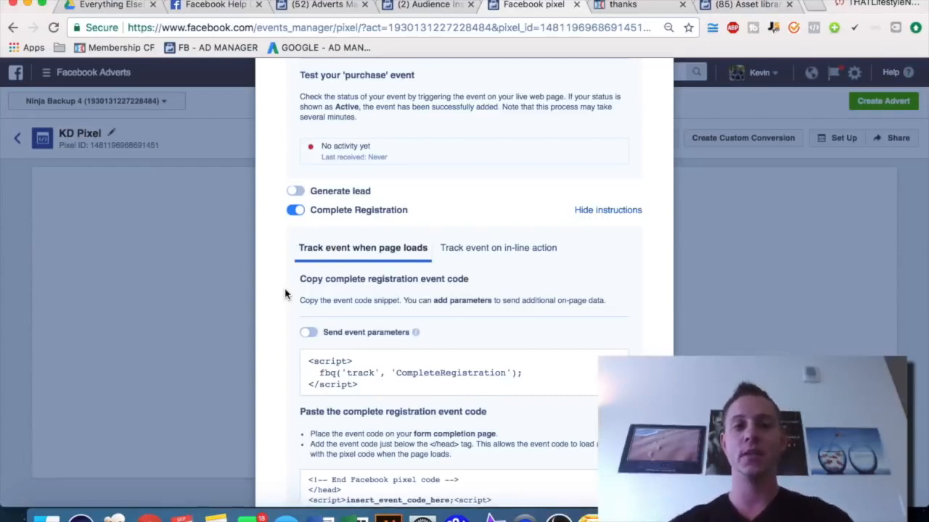
scroll(284, 294, up, 5)
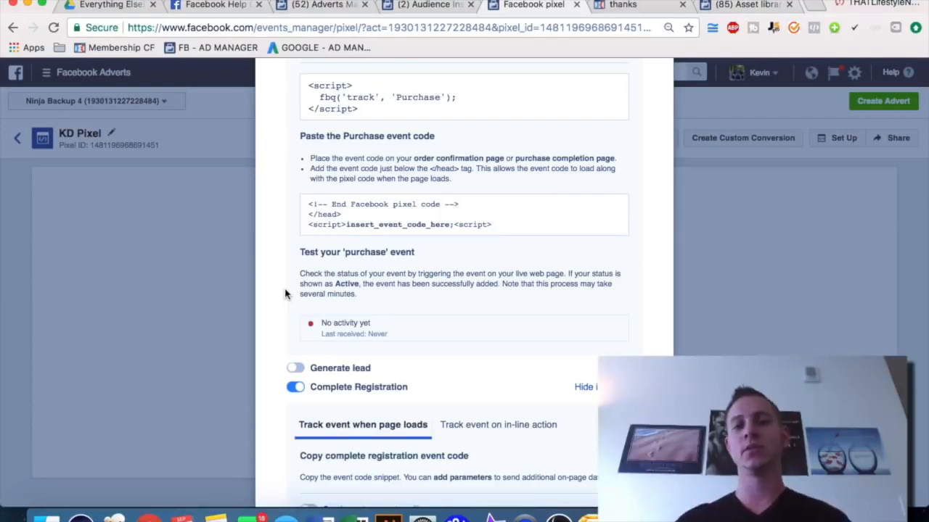
scroll(285, 293, down, 2)
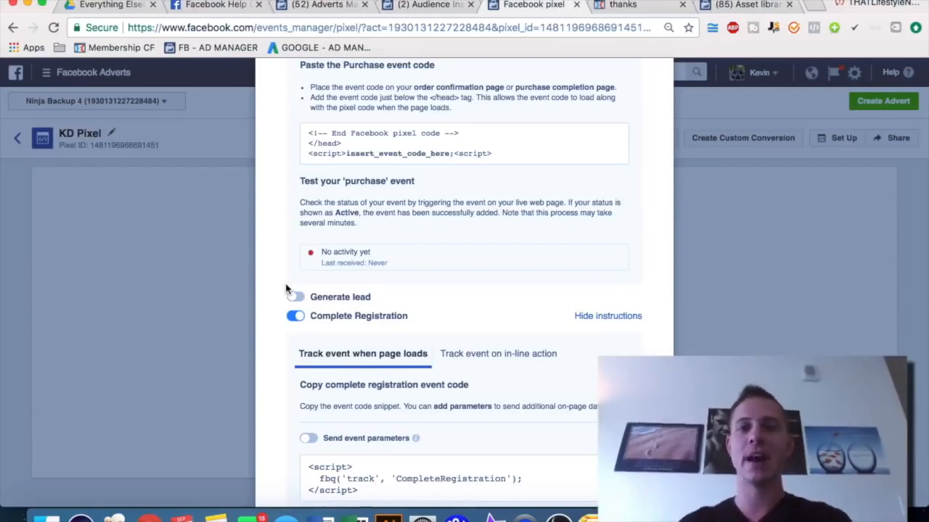
scroll(553, 251, down, 5)
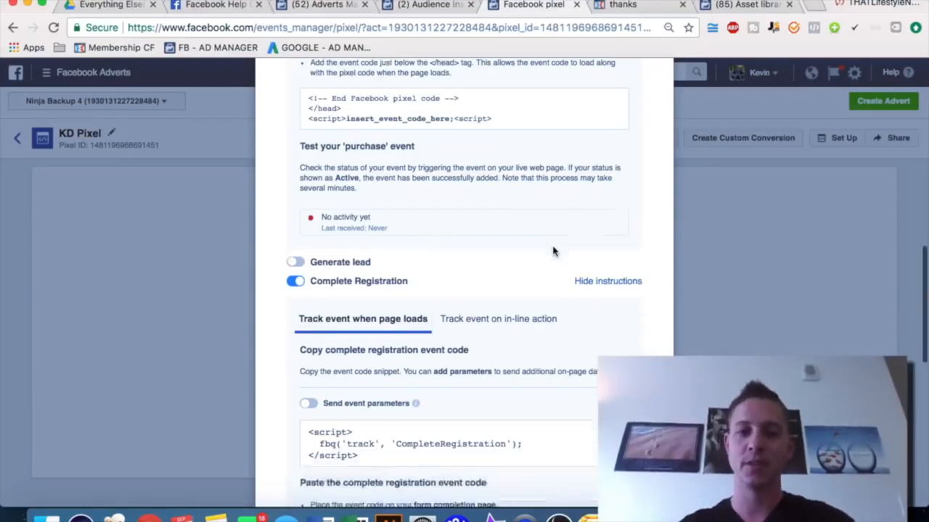
scroll(648, 306, down, 8)
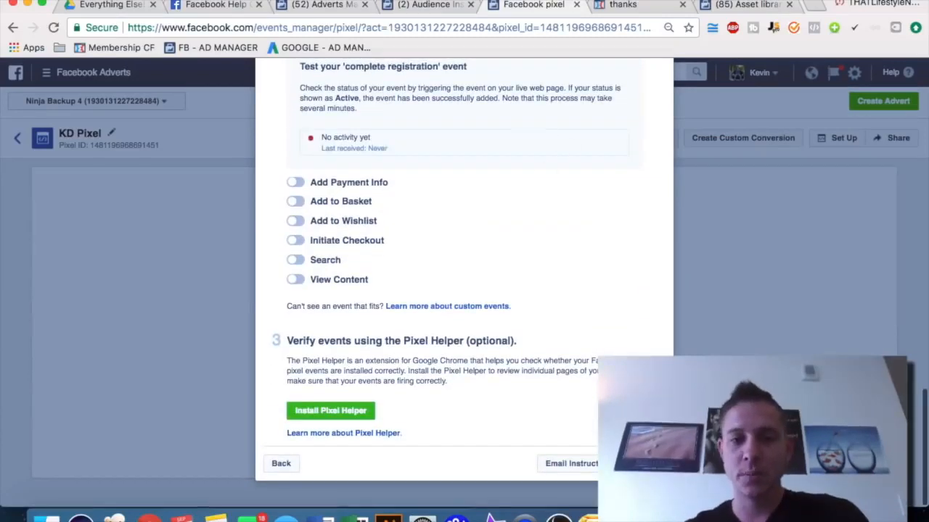
click(646, 463)
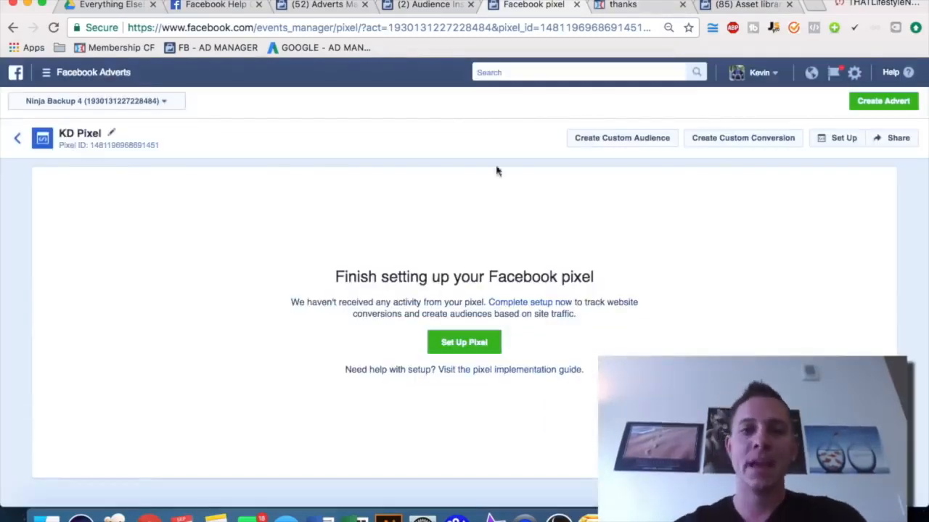
Start a Website traffic custom audience from KD Pixel for people who visited specific web pages
click(751, 6)
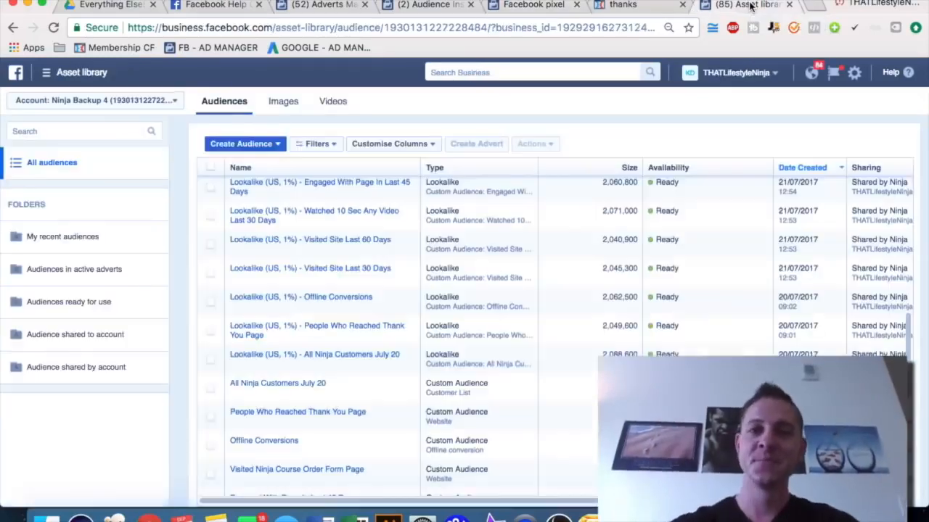
click(278, 145)
click(268, 163)
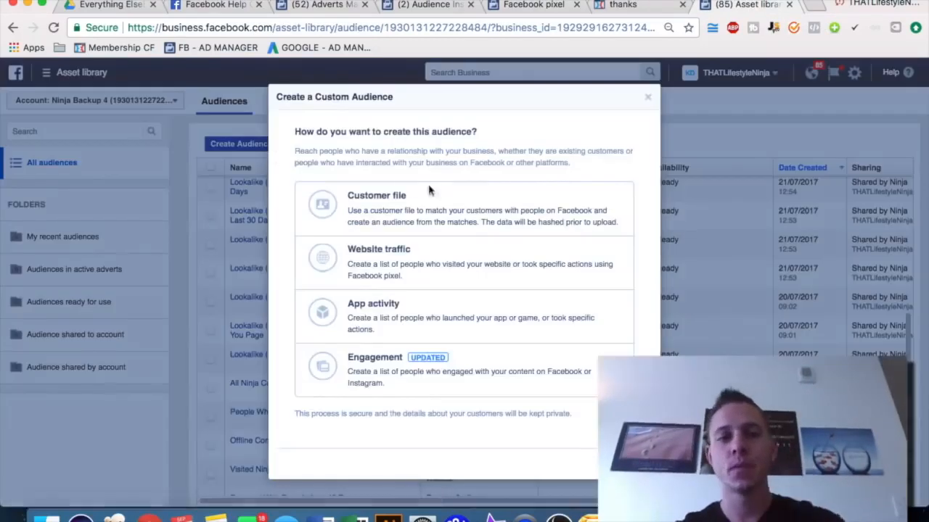
click(433, 267)
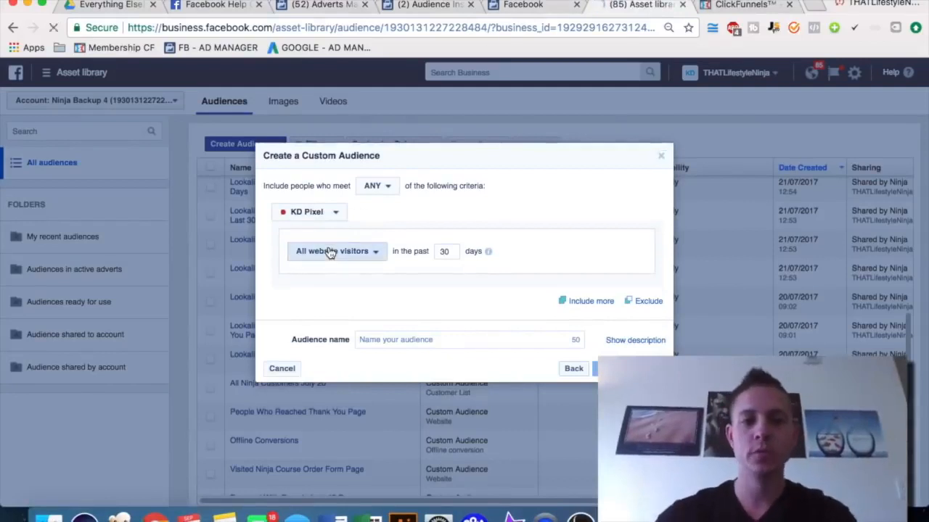
click(331, 251)
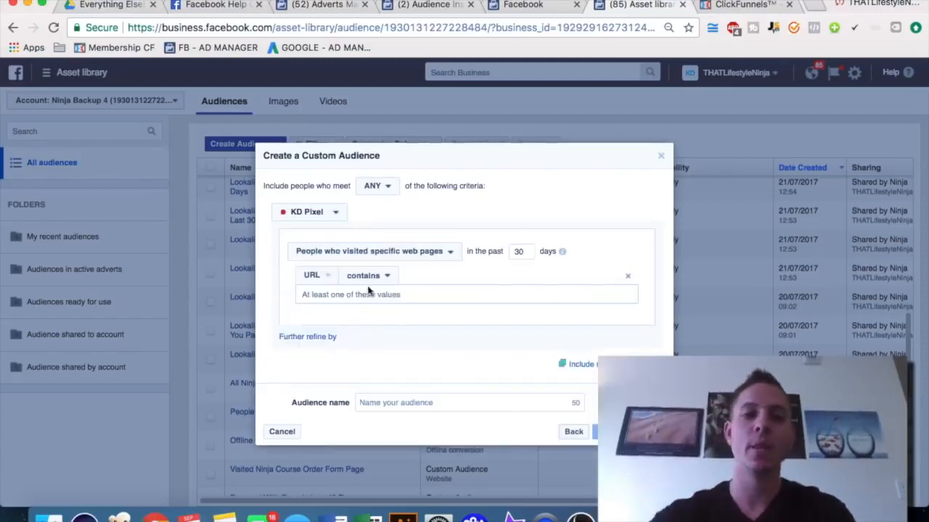
Preview the funnel's optin page and open its opt-in popup
click(740, 6)
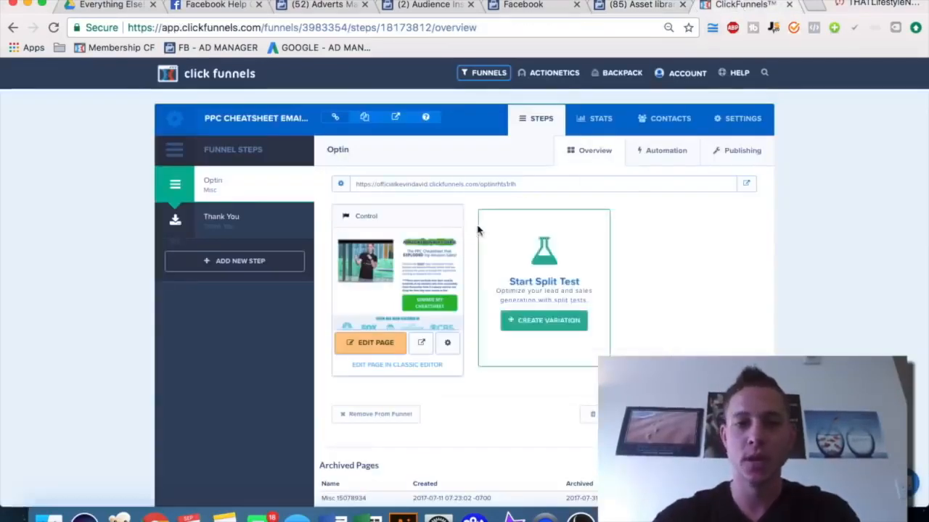
click(420, 344)
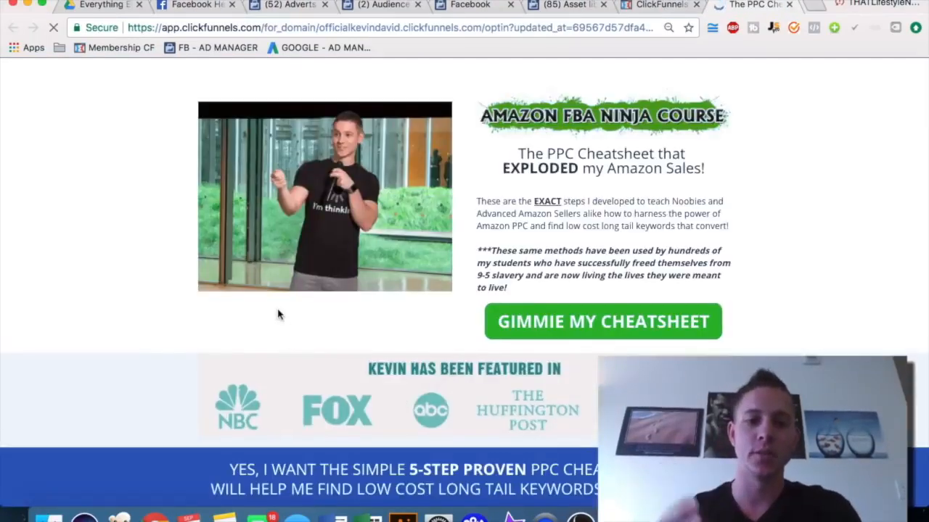
click(589, 323)
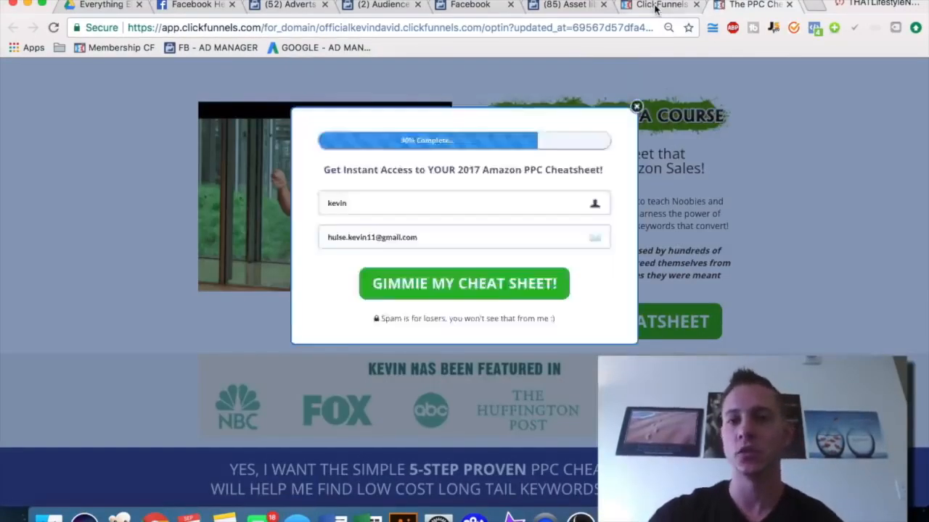
click(655, 7)
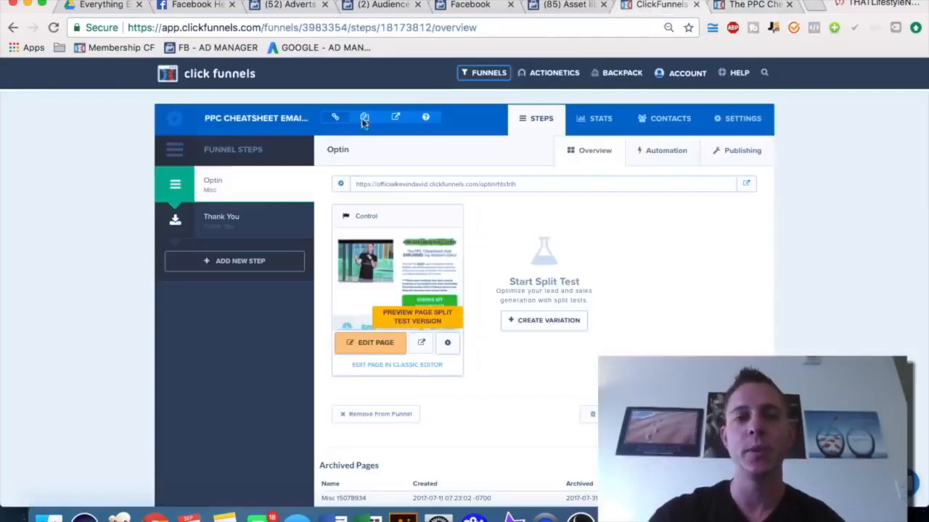
Copy the optin page's URL into the included URL condition and set its lookback to 180 days
double_click(459, 184)
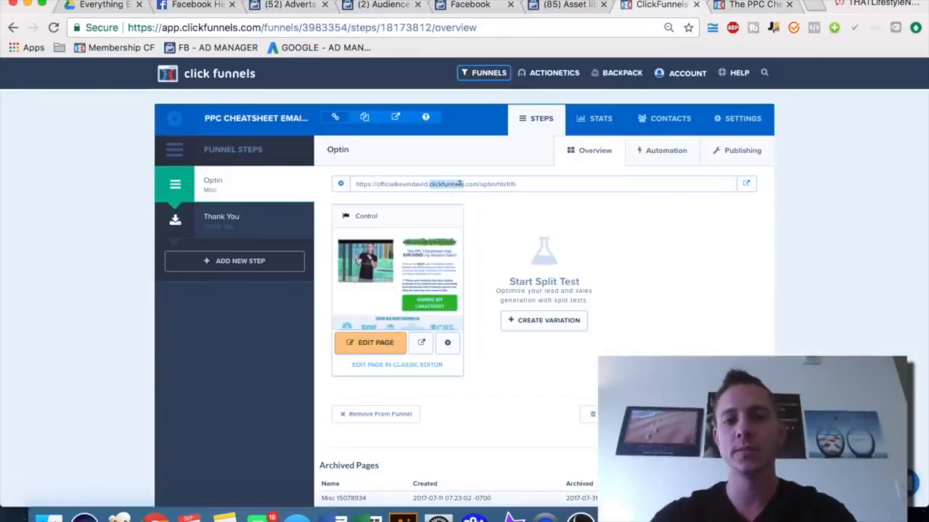
triple_click(459, 184)
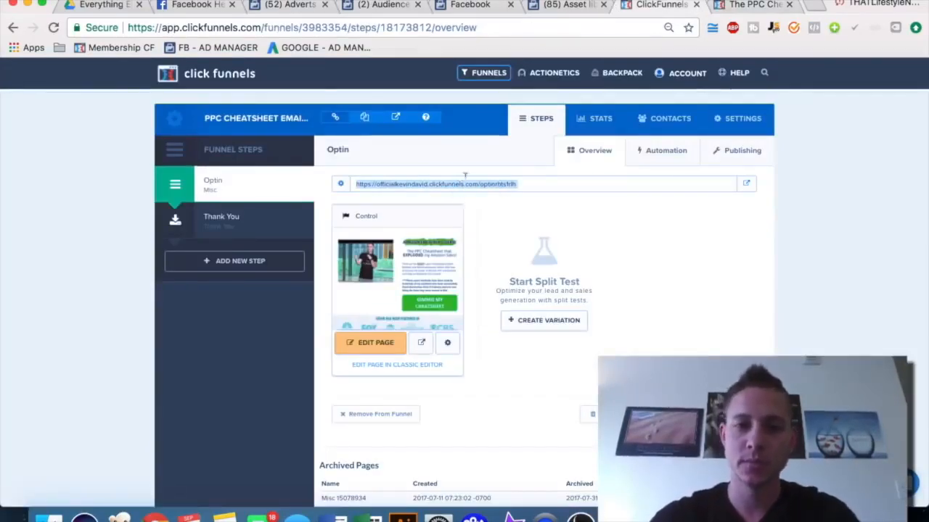
click(569, 6)
click(637, 8)
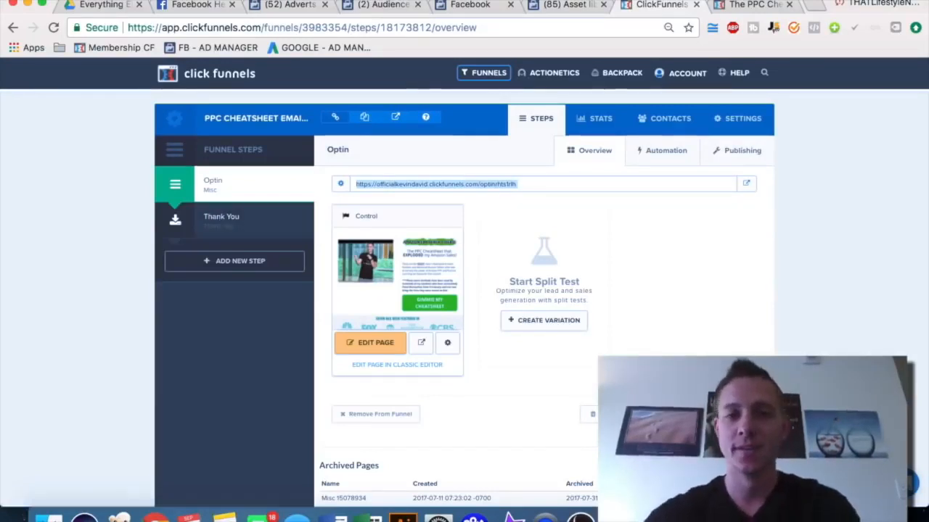
click(569, 5)
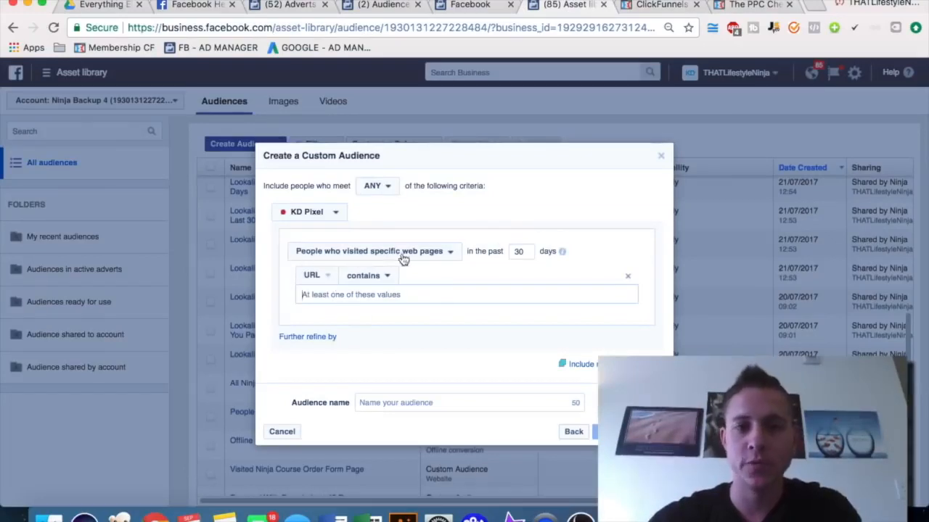
text(https://officialkevindavid.clickfunnels.com/optinrhts1rlh)
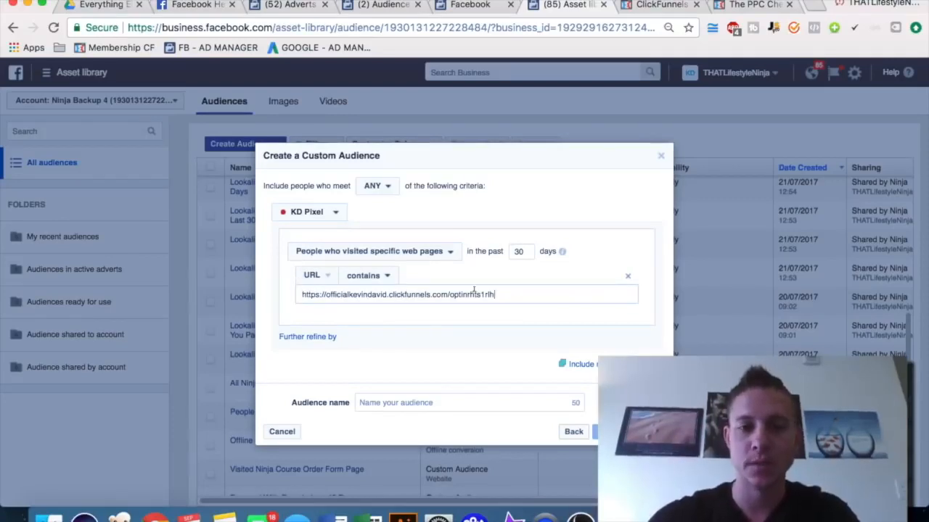
triple_click(562, 252)
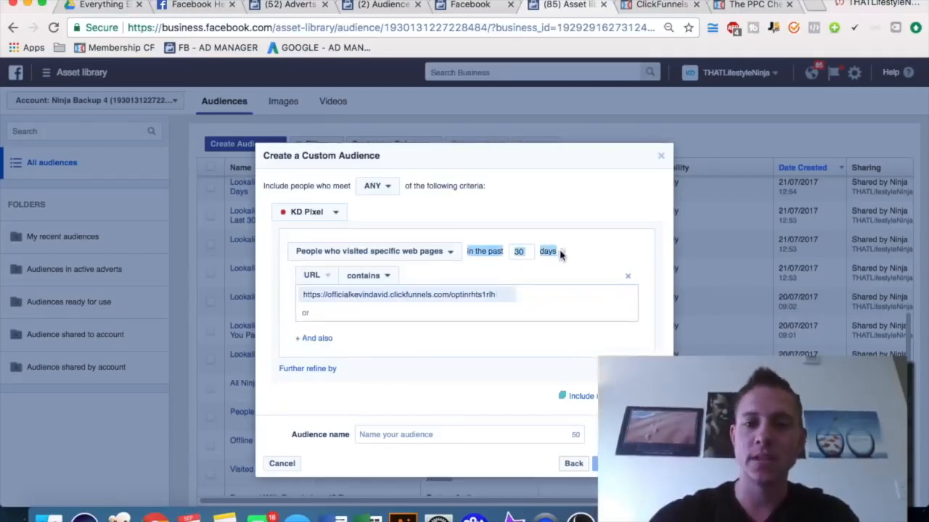
click(563, 256)
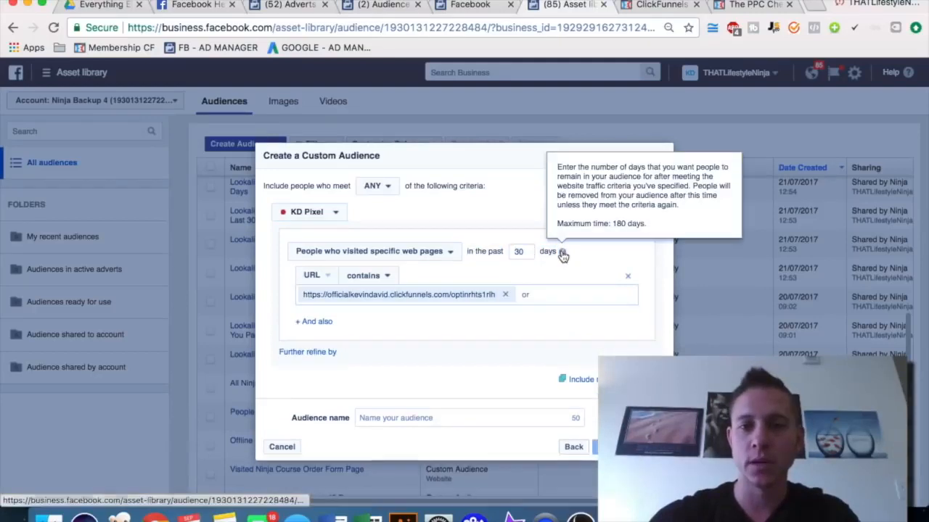
double_click(519, 251)
text(180)
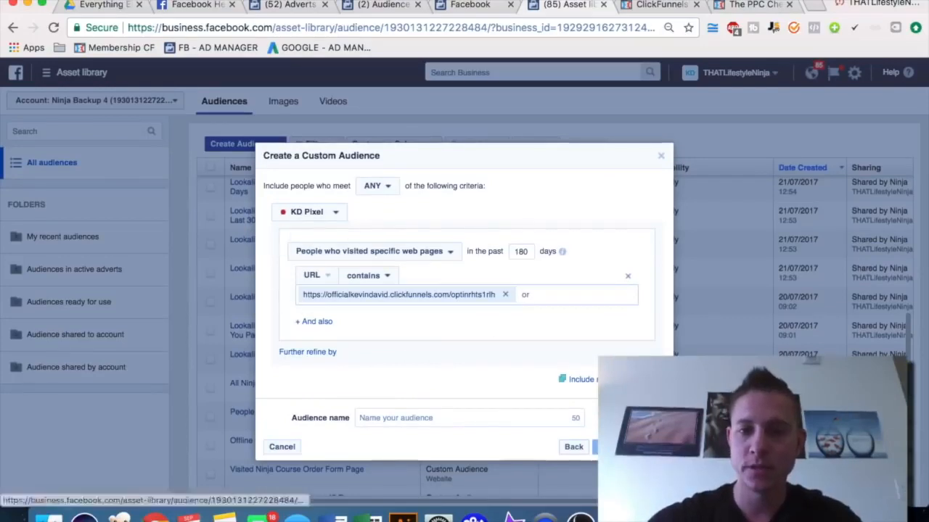
Add an exclusion criterion from KD Pixel for people who visited specific web pages
click(637, 379)
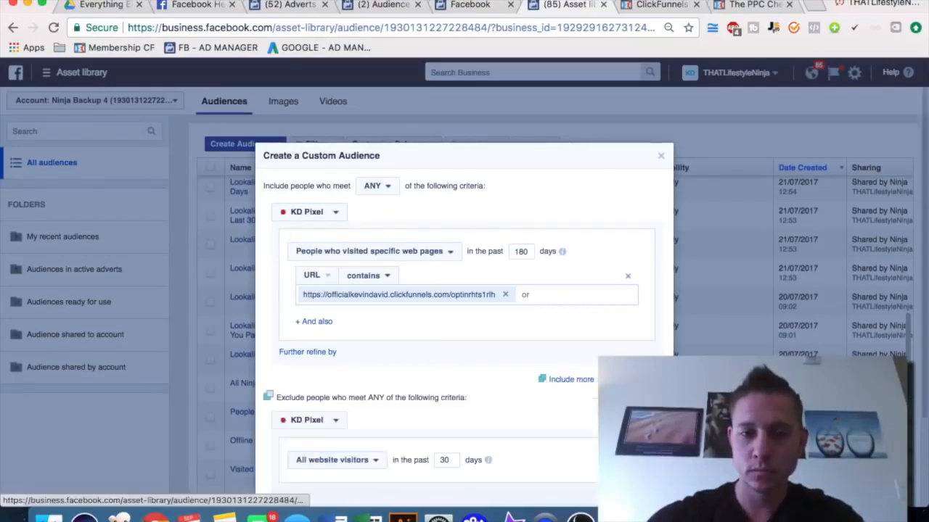
scroll(363, 386, down, 3)
click(354, 364)
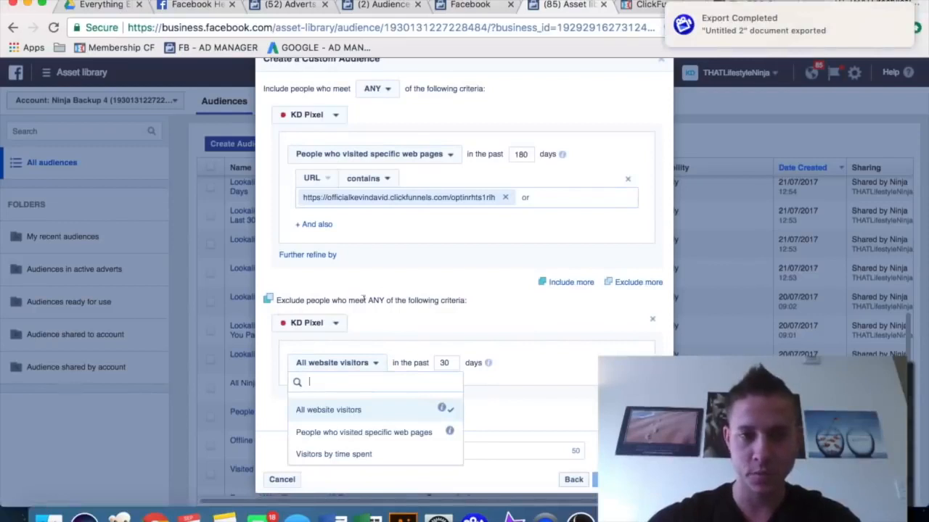
click(381, 322)
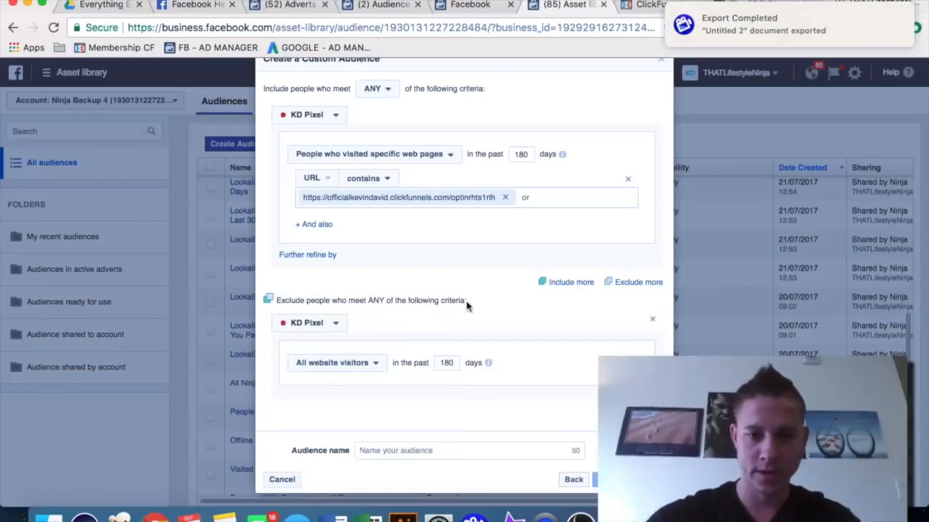
click(358, 362)
click(362, 433)
Copy the Thank You page's URL from the funnel and enter it as the excluded URL condition
click(662, 4)
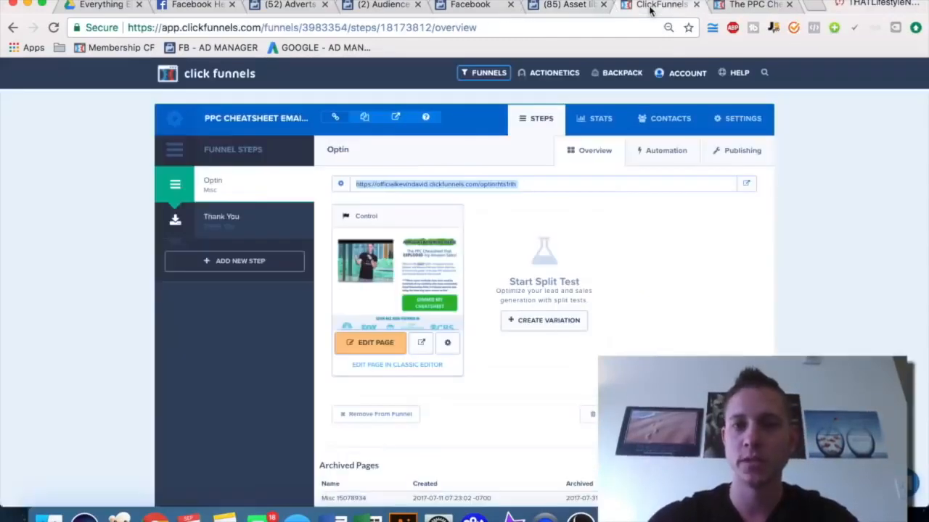
click(222, 219)
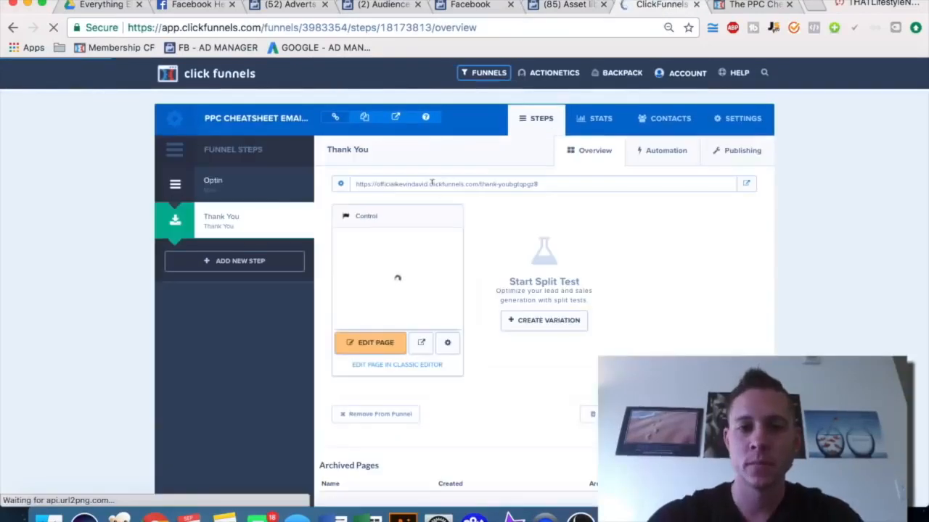
click(431, 183)
key(ctrl+c)
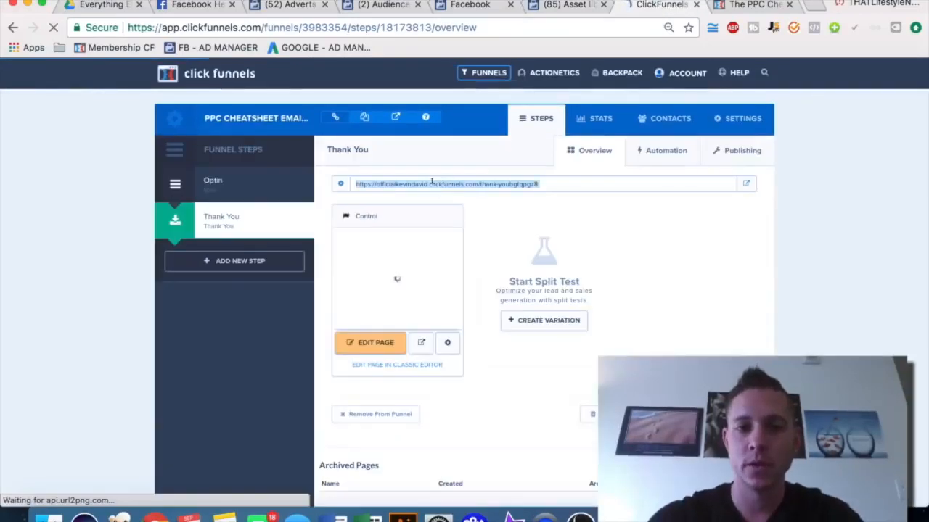
click(566, 5)
click(369, 406)
key(ctrl+v)
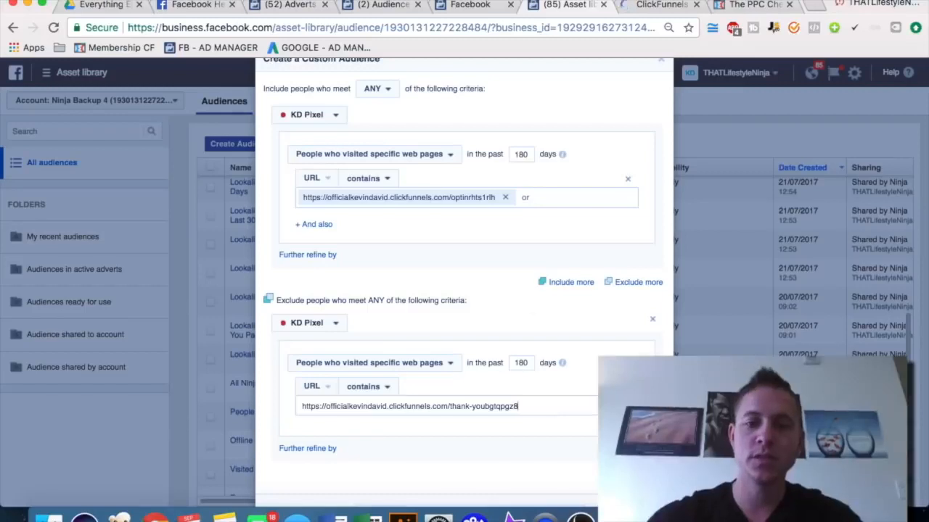
key(Return)
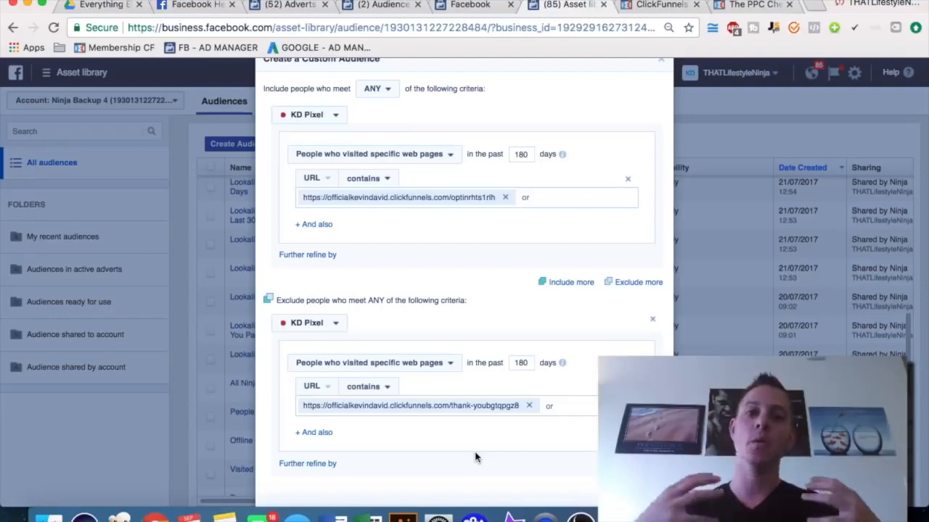
Name the audience "Visited PPC optin but DID NOT GIVE EMAIL" and create it
scroll(475, 457, down, 3)
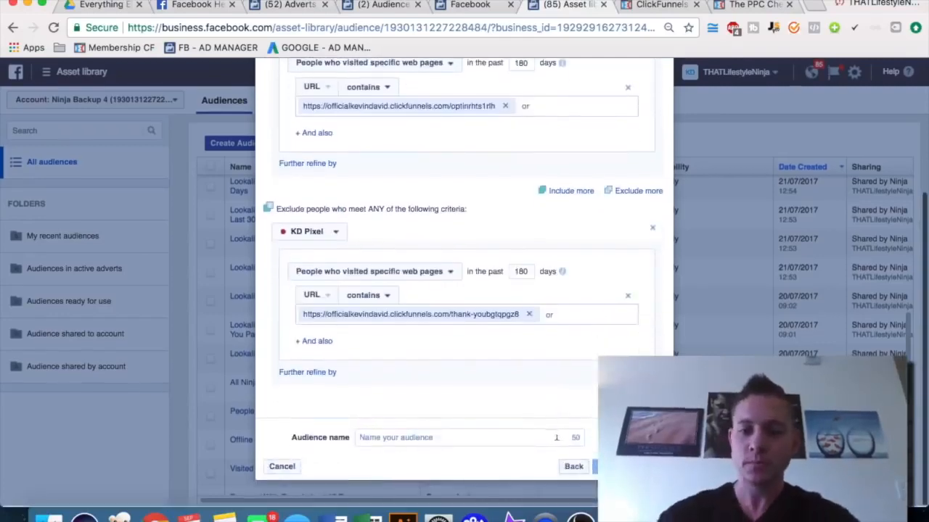
click(440, 439)
text(Visited PPC)
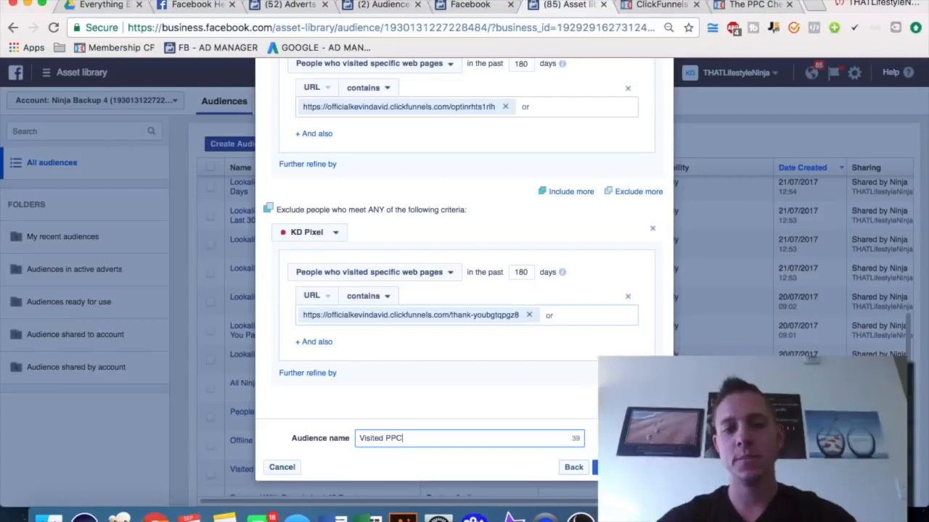
text( optin but )
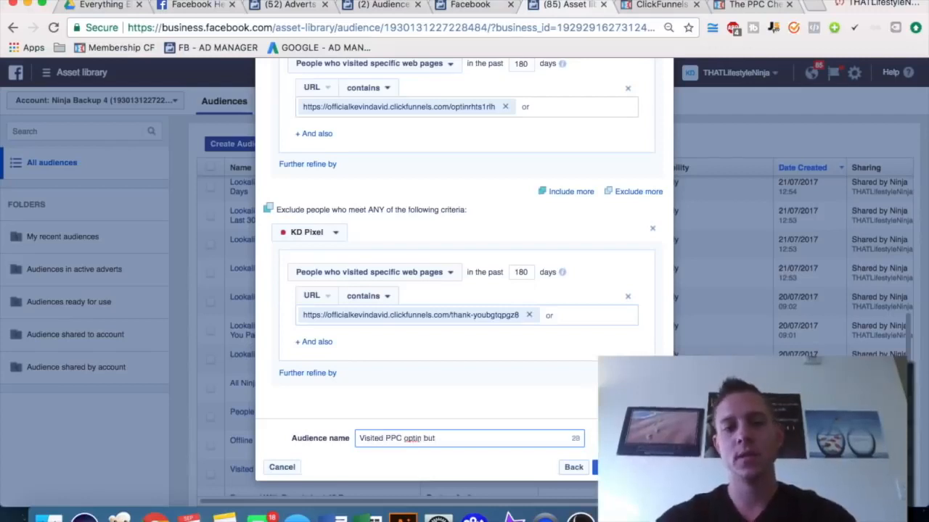
text(DID NOT GIVE EMAIL)
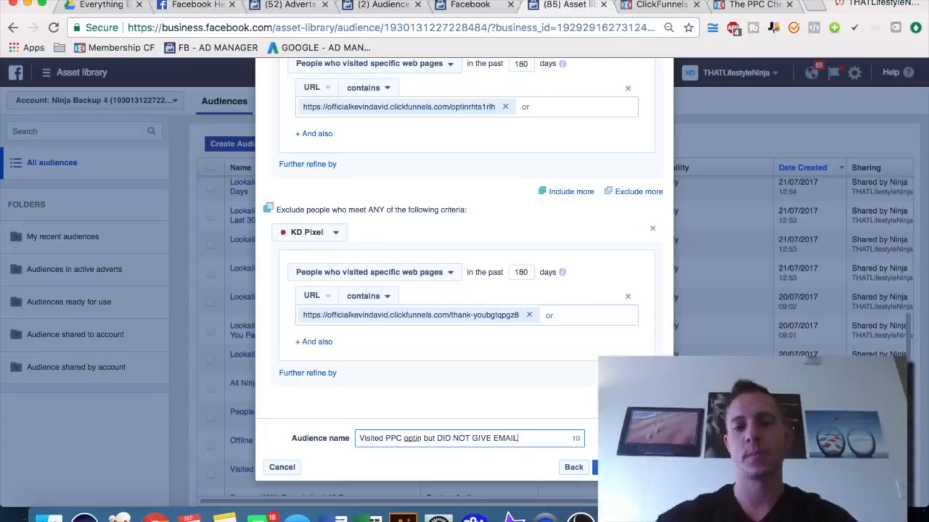
click(628, 467)
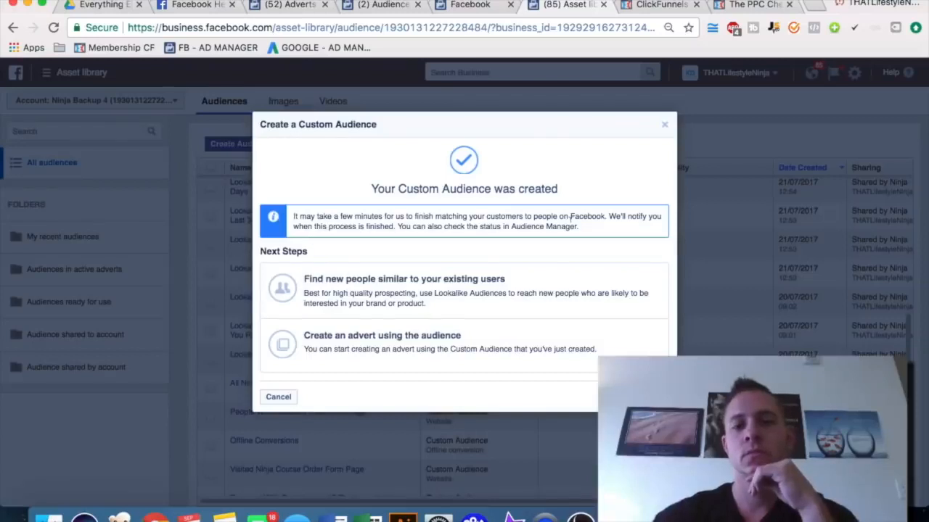
Close the confirmation and start creating a Lookalike Audience
click(664, 128)
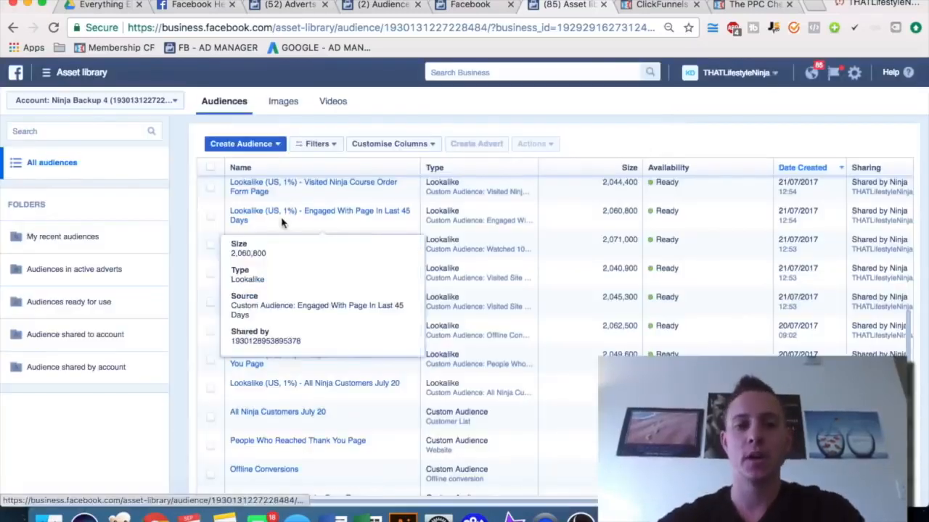
scroll(281, 221, up, 1)
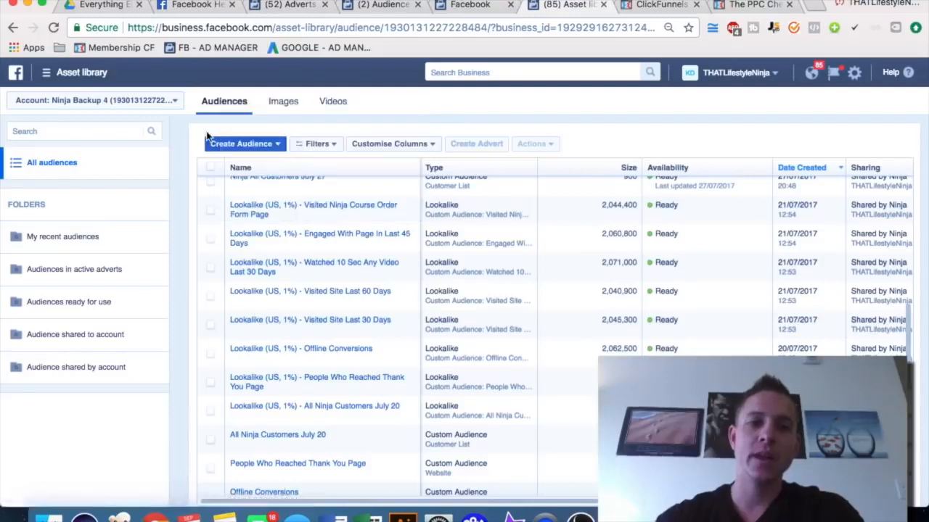
click(260, 144)
click(264, 179)
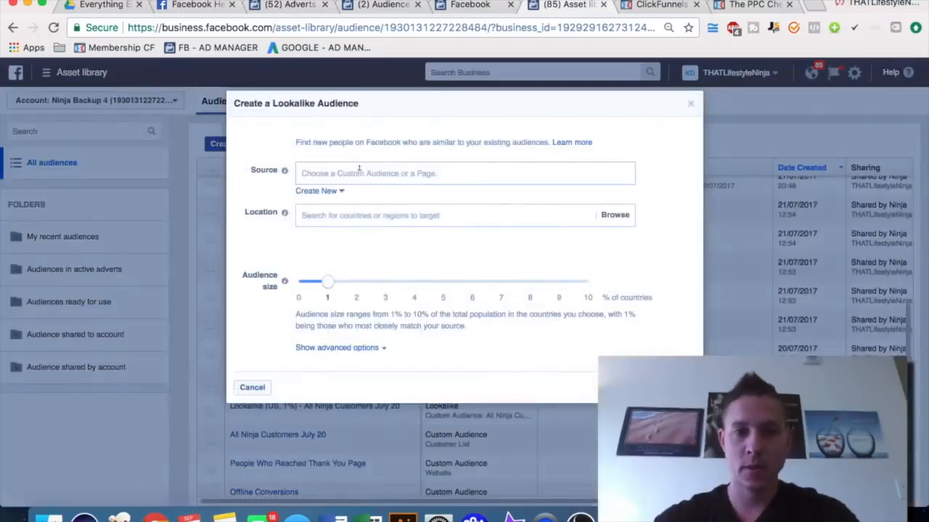